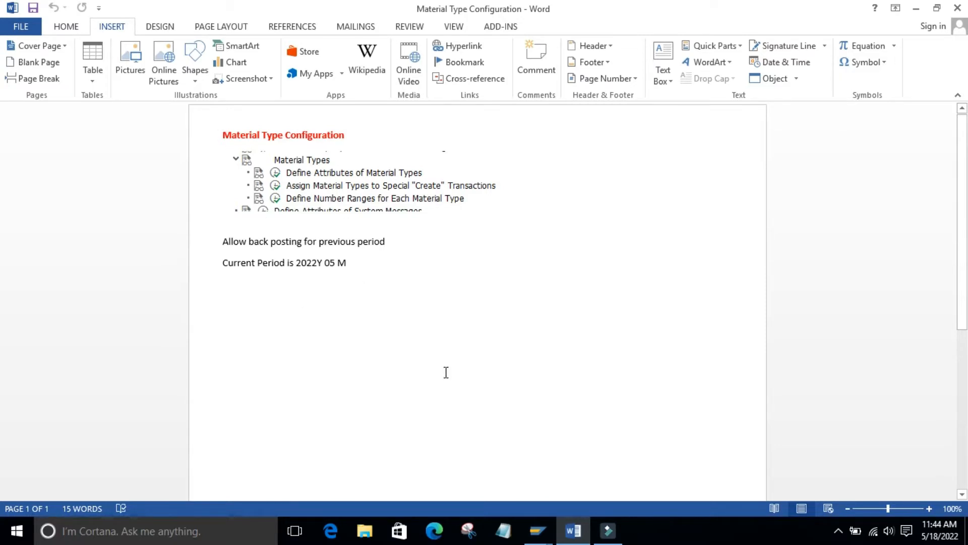
# Switch to the SAP session showing the Display IMG structure and collapse the Configuring the Material Master node
pyautogui.moveTo(542, 522)
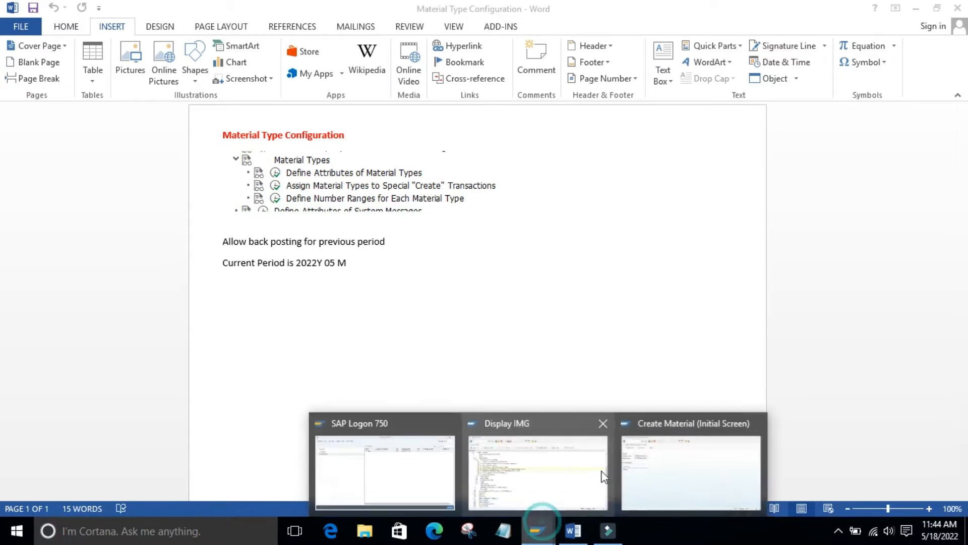
pyautogui.click(643, 463)
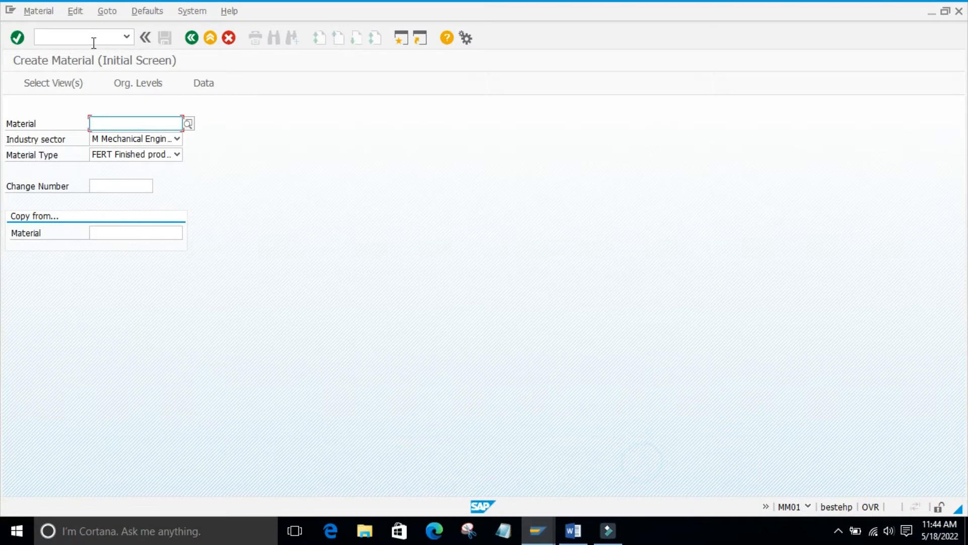
pyautogui.click(537, 528)
pyautogui.click(471, 448)
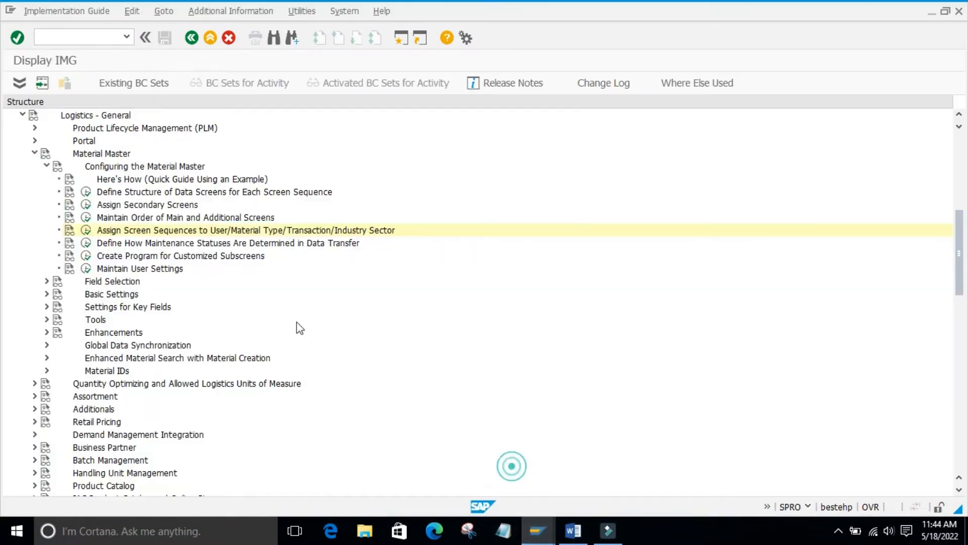
pyautogui.click(47, 166)
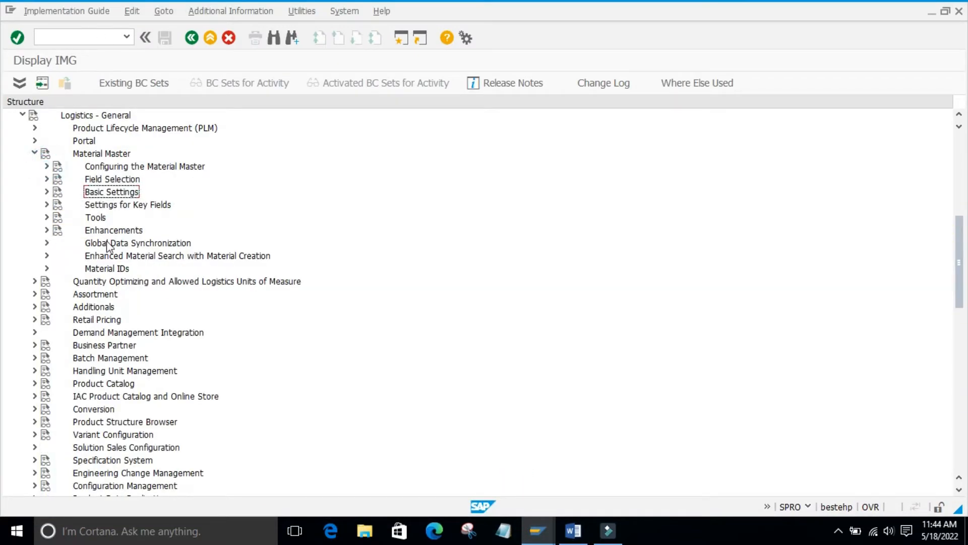
# Return to SAP Easy Access and reopen the SAP Customizing Implementation Guide through transaction SPRO
pyautogui.click(47, 37)
pyautogui.press('Return')
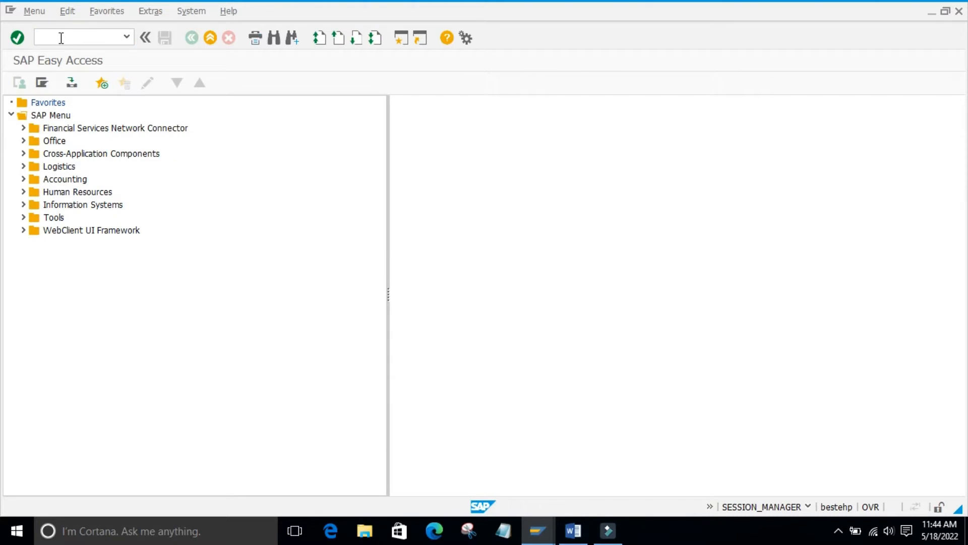
pyautogui.click(62, 38)
pyautogui.press('Return')
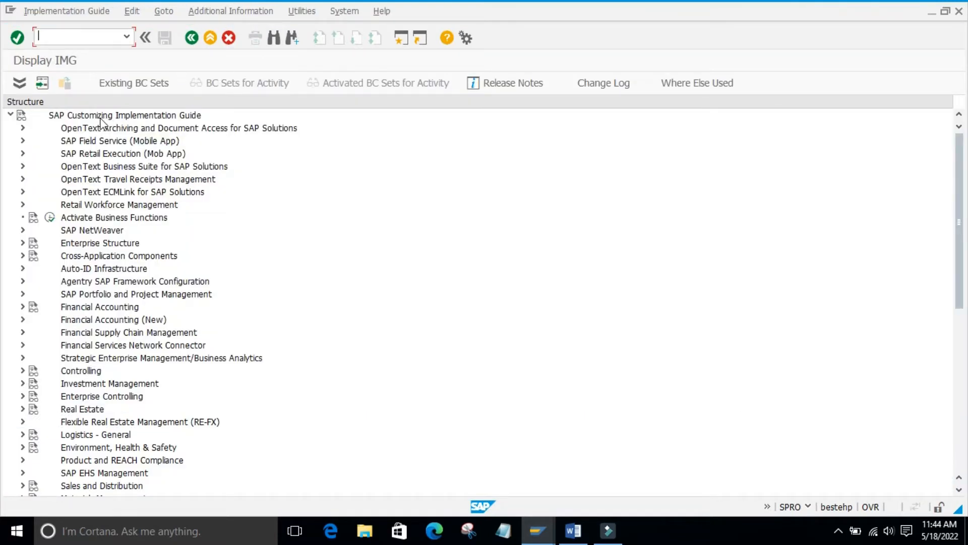
# Expand Logistics - General and its Material Master node in the IMG structure
pyautogui.scroll(-4, 110, 208)
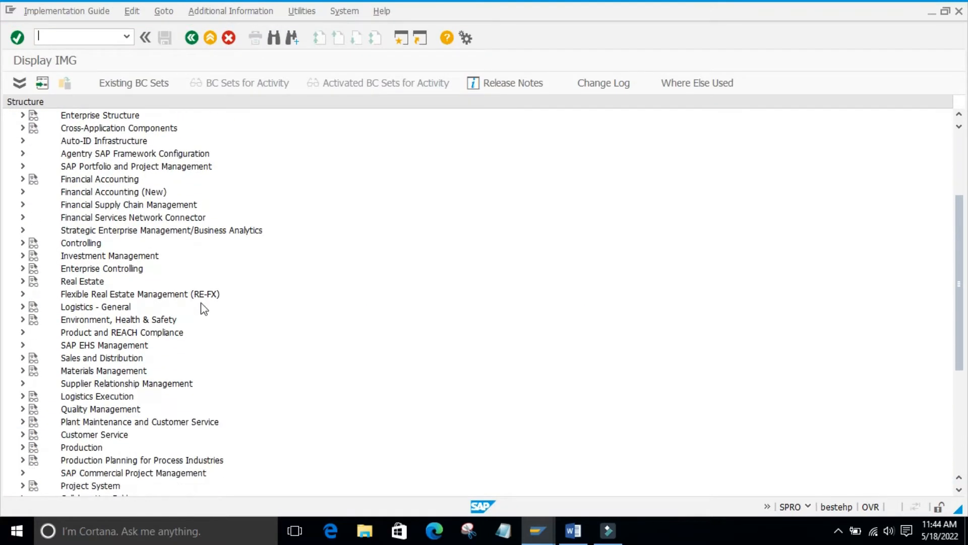
pyautogui.click(22, 306)
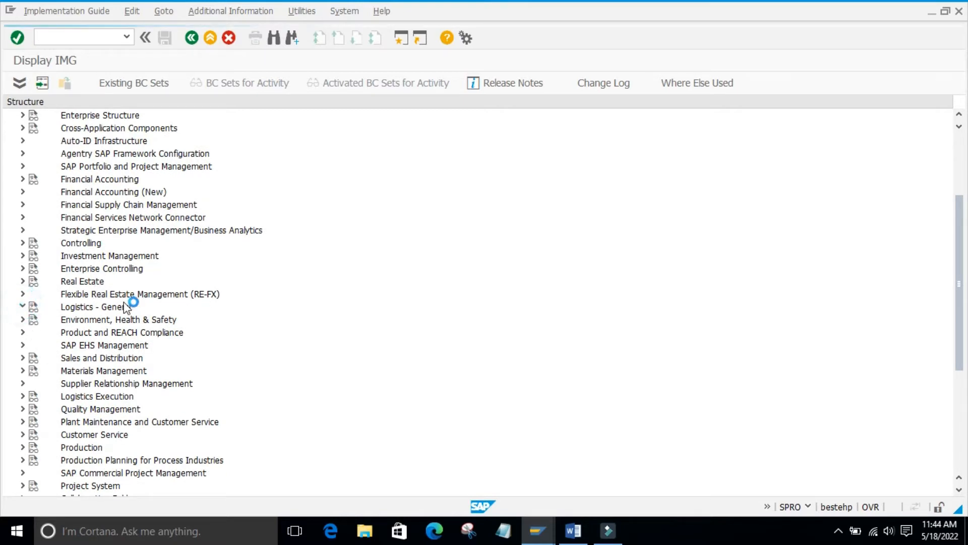
pyautogui.click(35, 153)
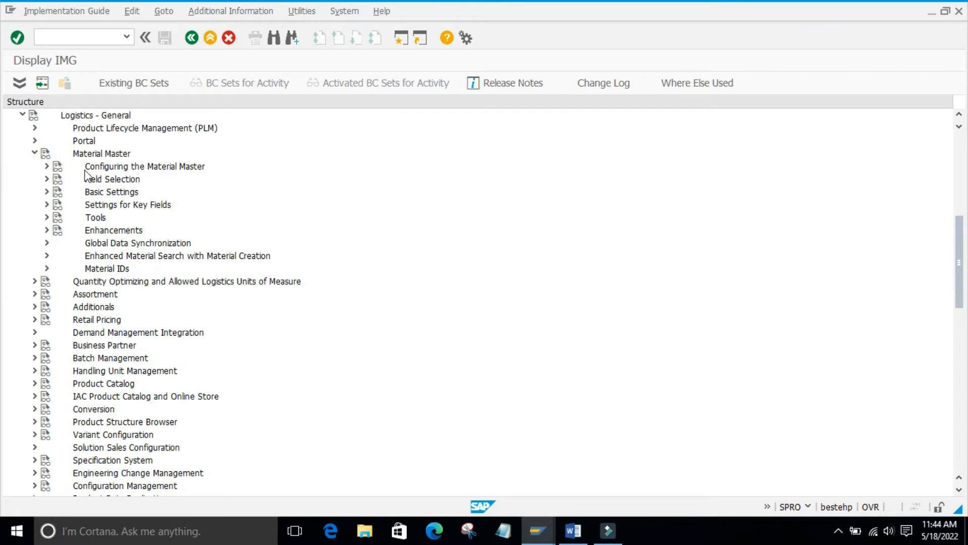
# Look at the Material Types activities under Basic Settings, collapse that node, and expand Configuring the Material Master instead
pyautogui.click(47, 191)
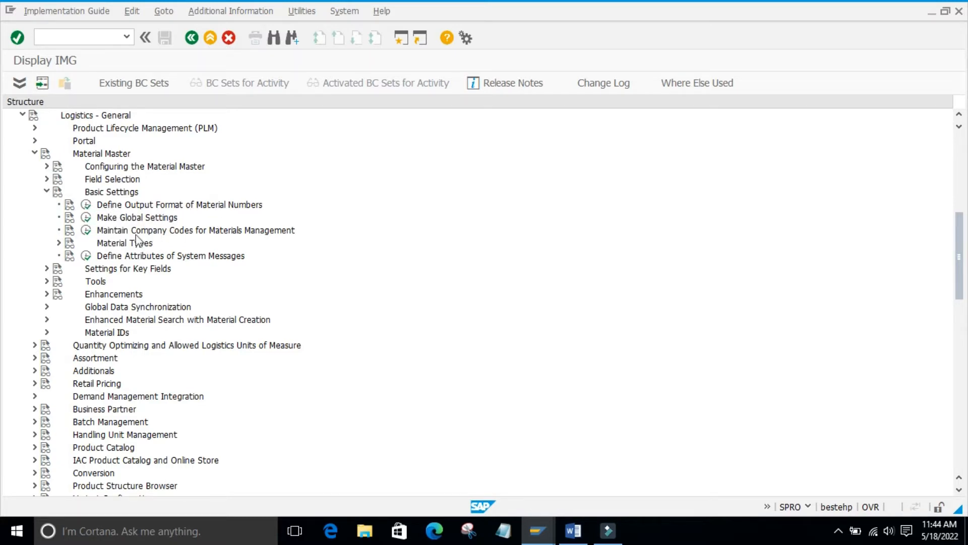
pyautogui.click(59, 242)
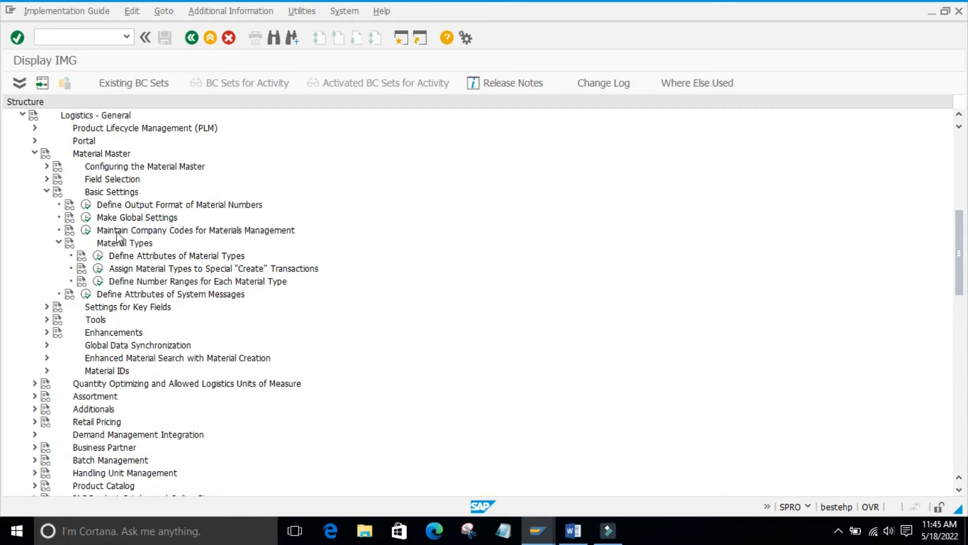
pyautogui.click(46, 192)
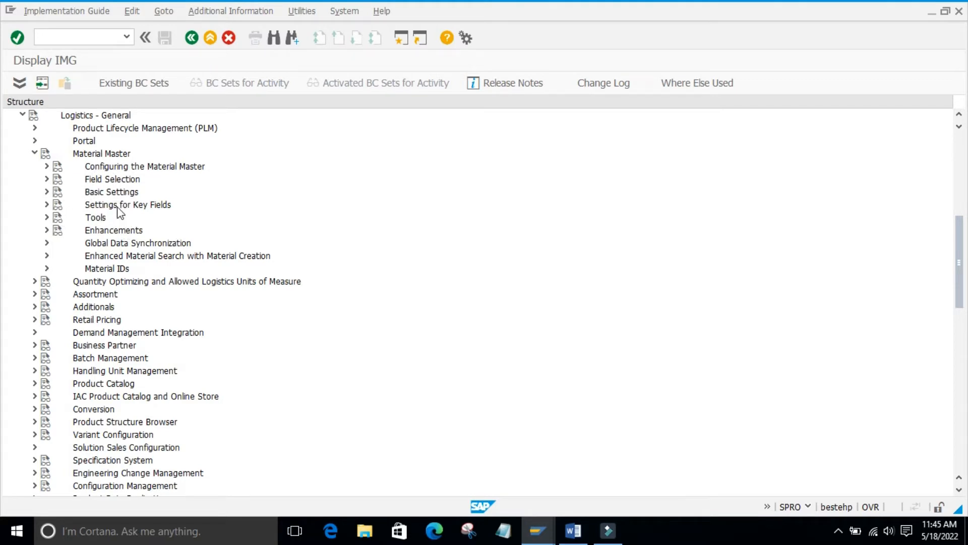
pyautogui.click(47, 166)
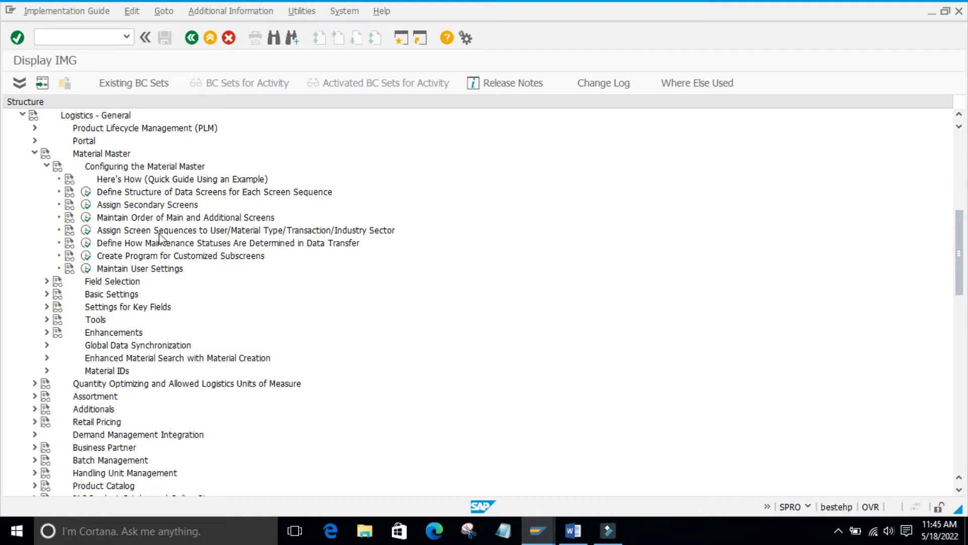
# In the Create Material session, open the view selection for the FERT material type and deselect all views
pyautogui.moveTo(527, 530)
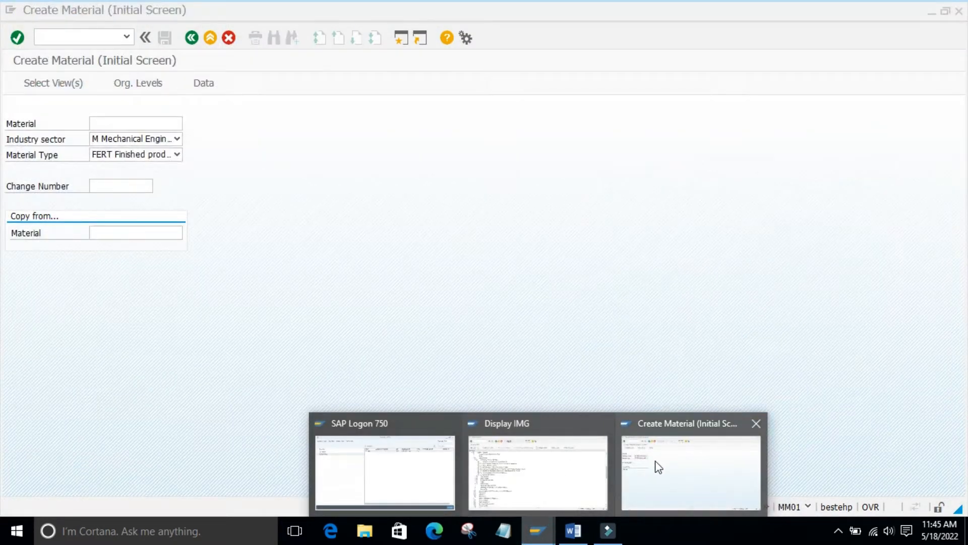
pyautogui.click(656, 462)
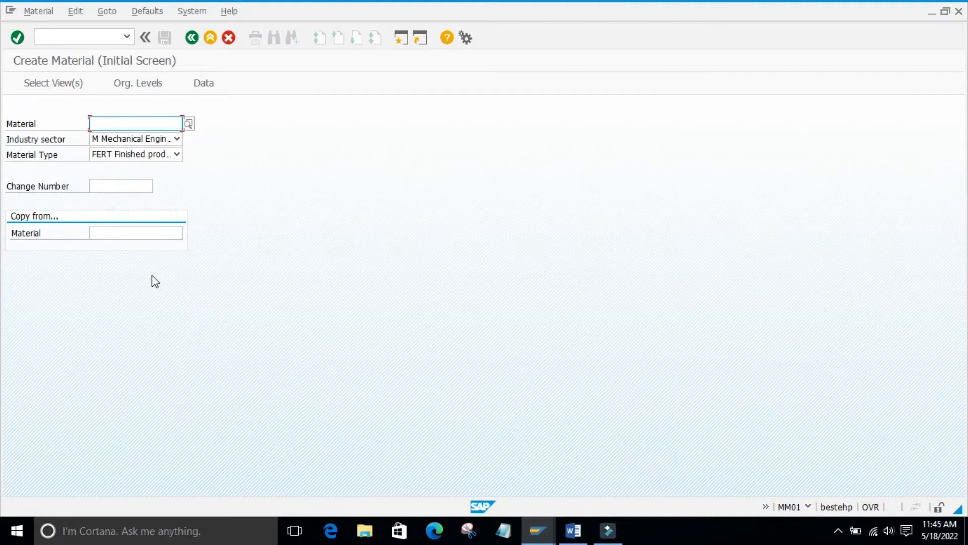
pyautogui.press('Return')
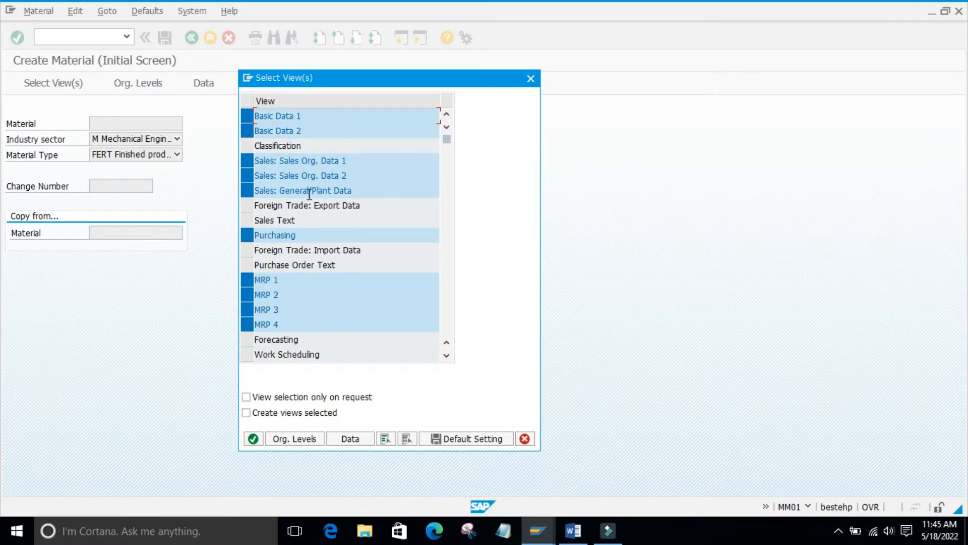
pyautogui.click(477, 167)
pyautogui.click(407, 440)
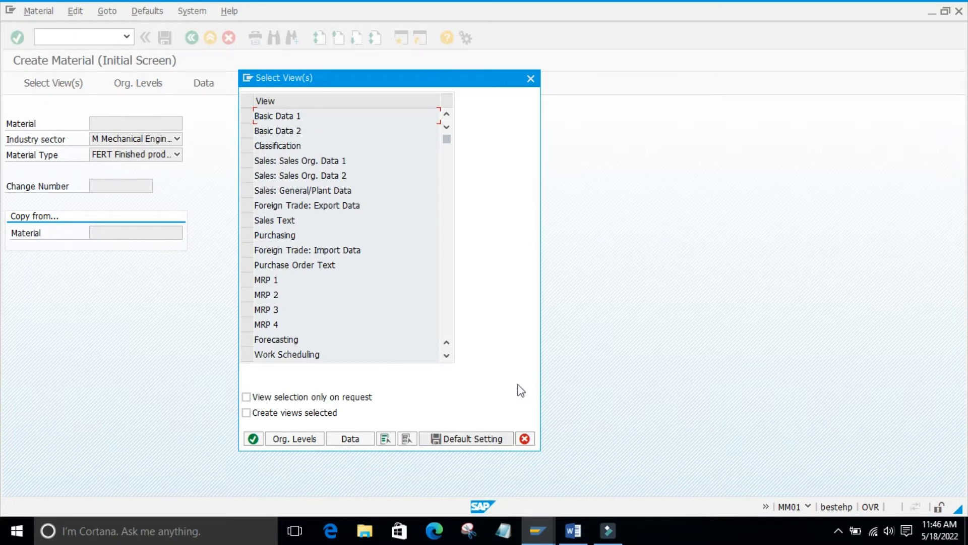
# Compare the Configuring the Material Master activities in the IMG with the list of views in the Create Material session
pyautogui.click(538, 530)
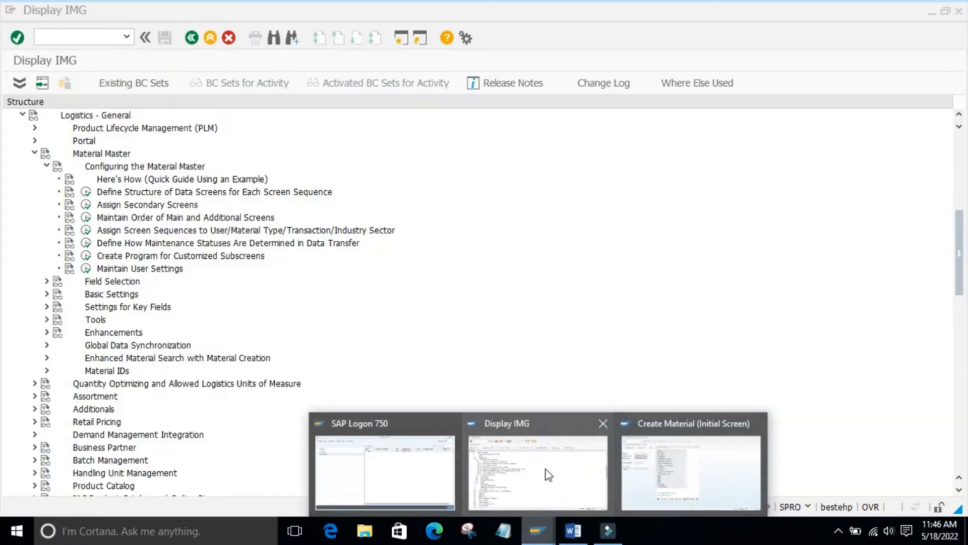
pyautogui.click(562, 481)
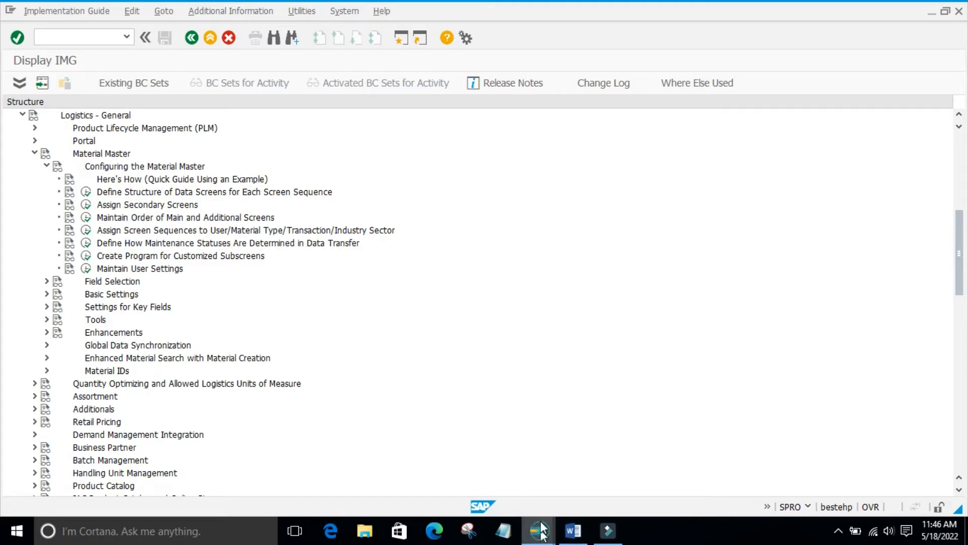
pyautogui.moveTo(540, 532)
pyautogui.click(648, 466)
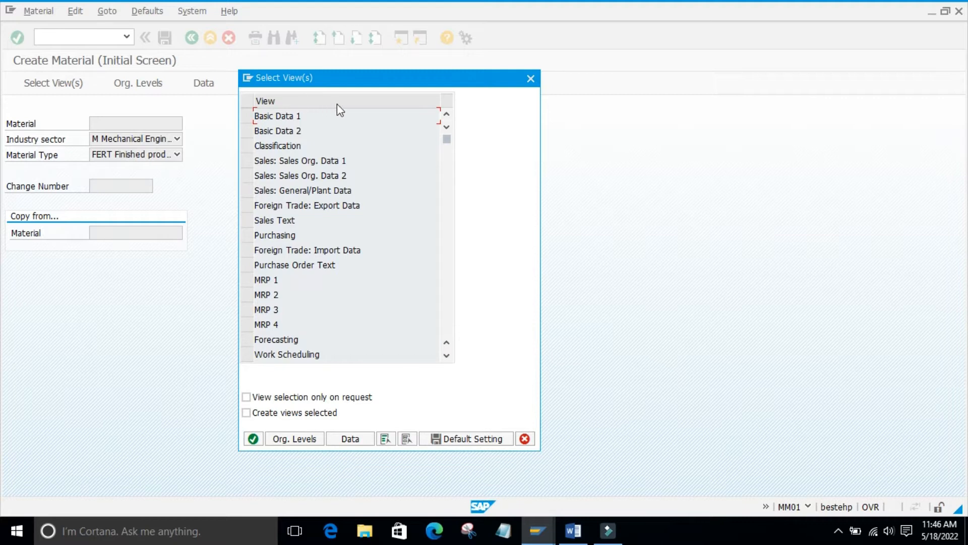
pyautogui.moveTo(357, 83); pyautogui.dragTo(402, 84)
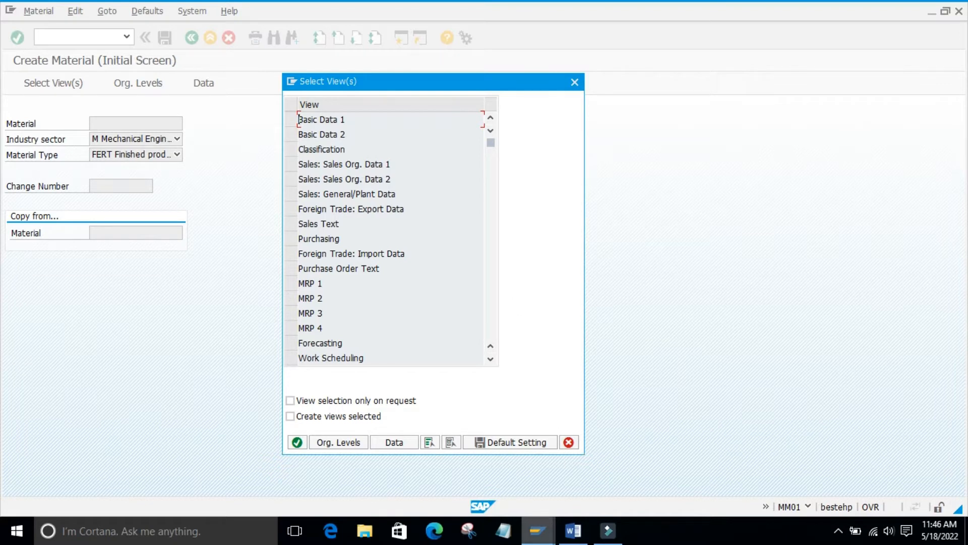
pyautogui.moveTo(542, 518)
pyautogui.click(524, 467)
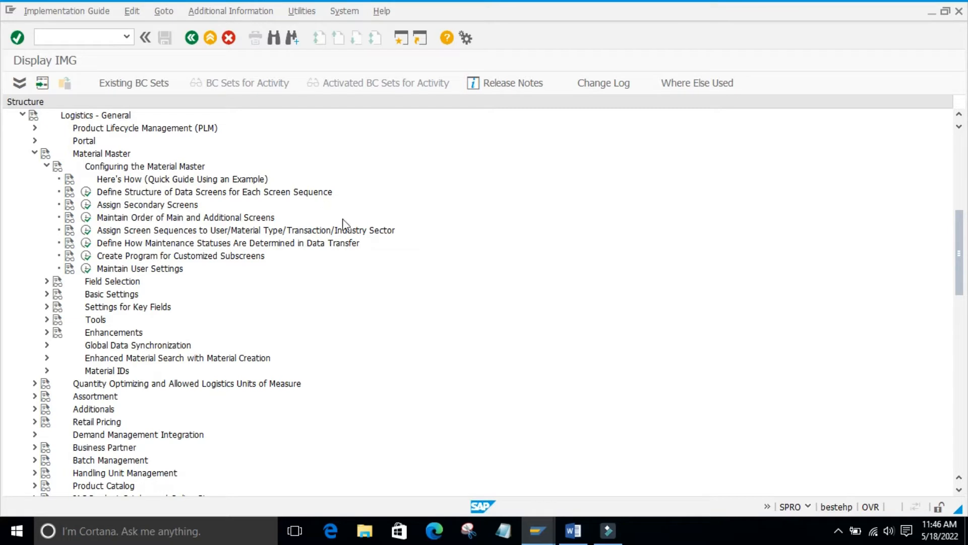
# Switch to the Word document and insert the picture 2 from the Desktop below the line "Current Period is 2022Y 05 M"
pyautogui.click(504, 530)
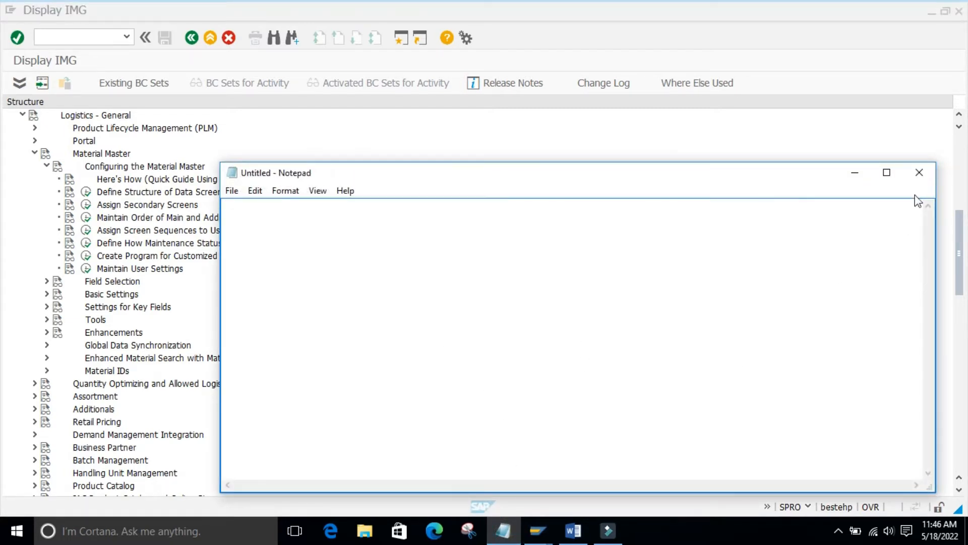
pyautogui.click(920, 172)
pyautogui.click(574, 535)
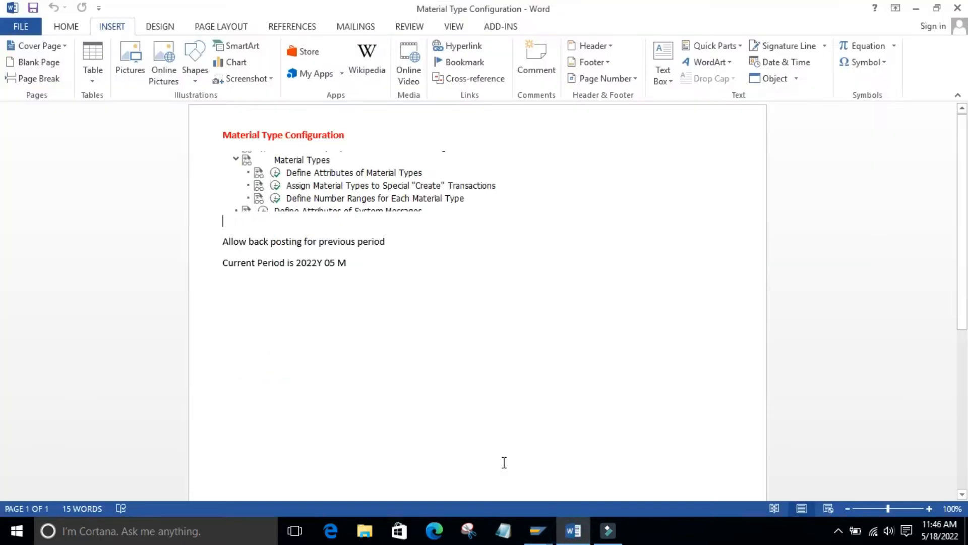
pyautogui.click(368, 351)
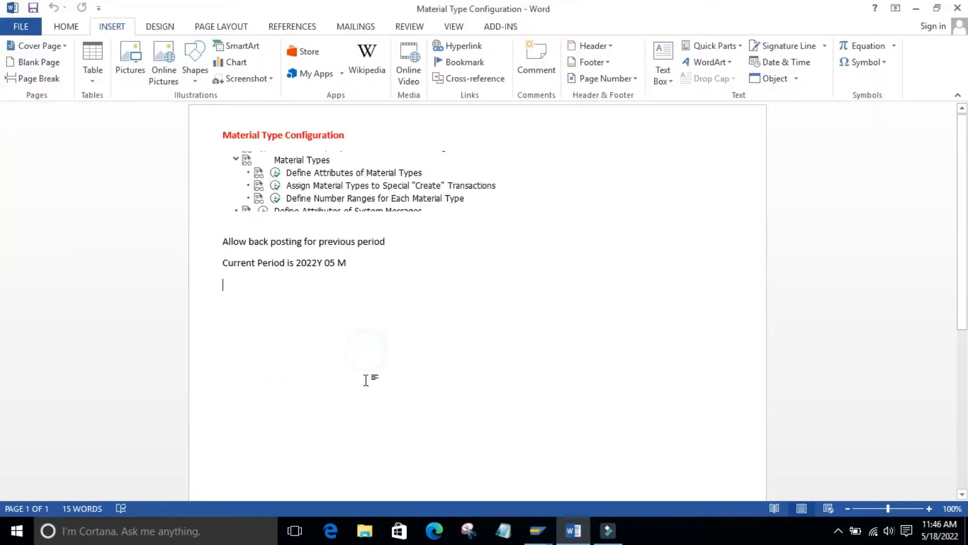
pyautogui.click(129, 53)
pyautogui.click(341, 129)
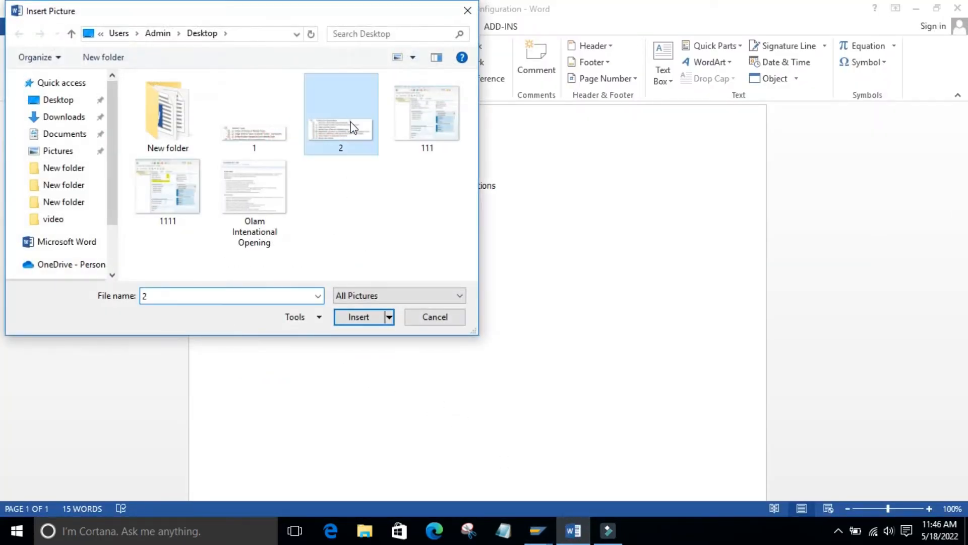
pyautogui.click(358, 317)
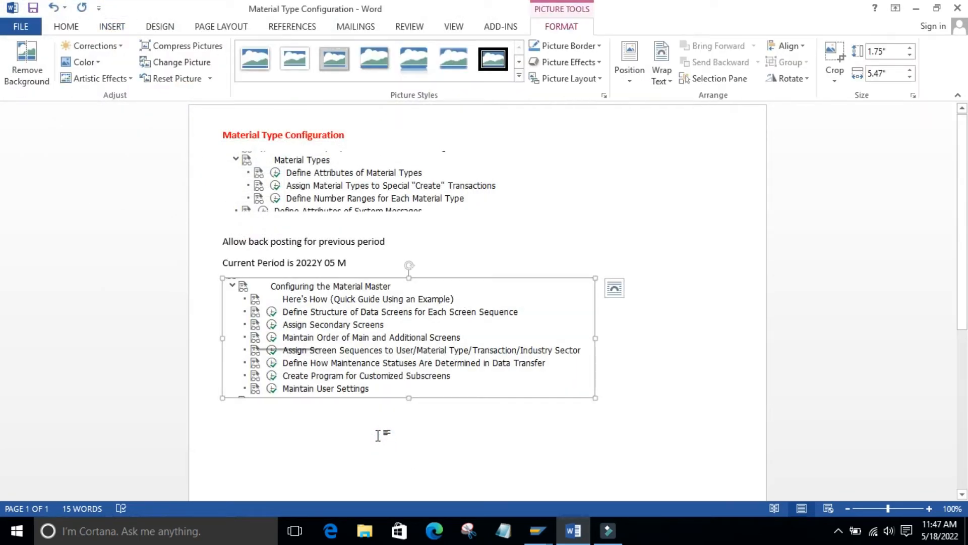
pyautogui.click(70, 26)
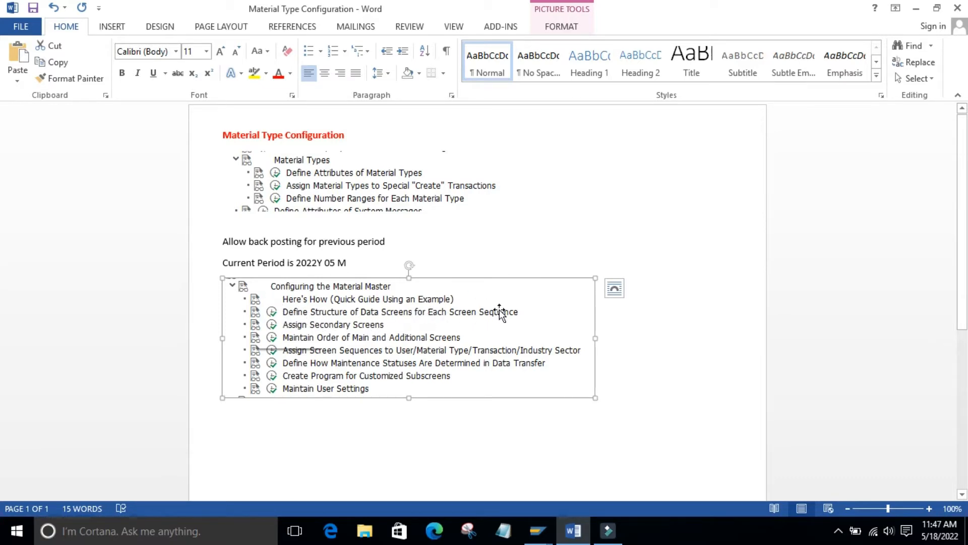
# Return to the SAP Display IMG session and open the activity Define Structure of Data Screens for Each Screen Sequence
pyautogui.moveTo(538, 529)
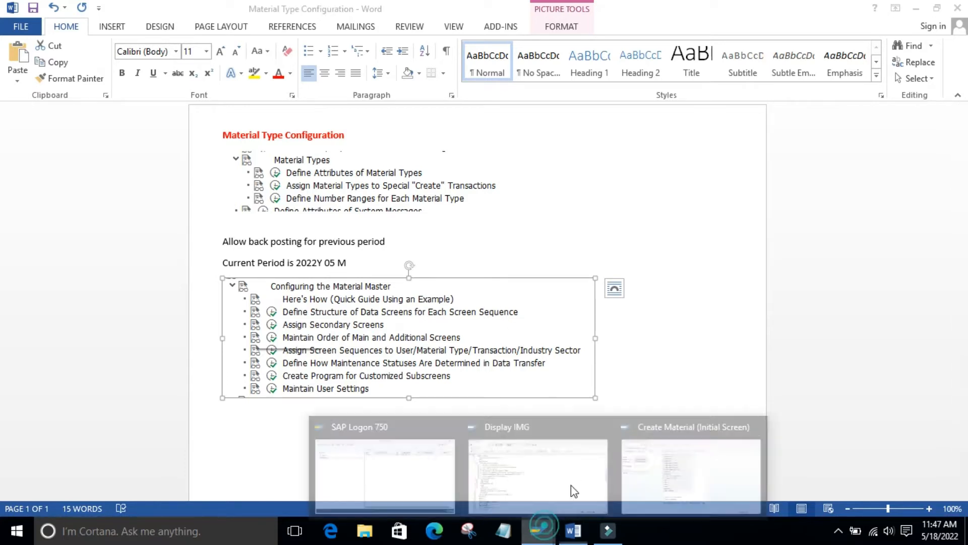
pyautogui.click(482, 478)
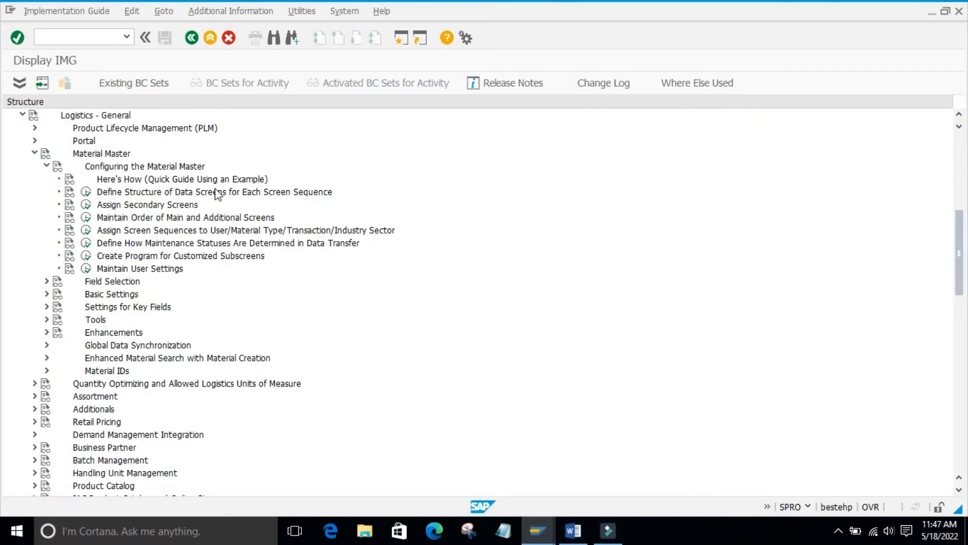
pyautogui.click(86, 192)
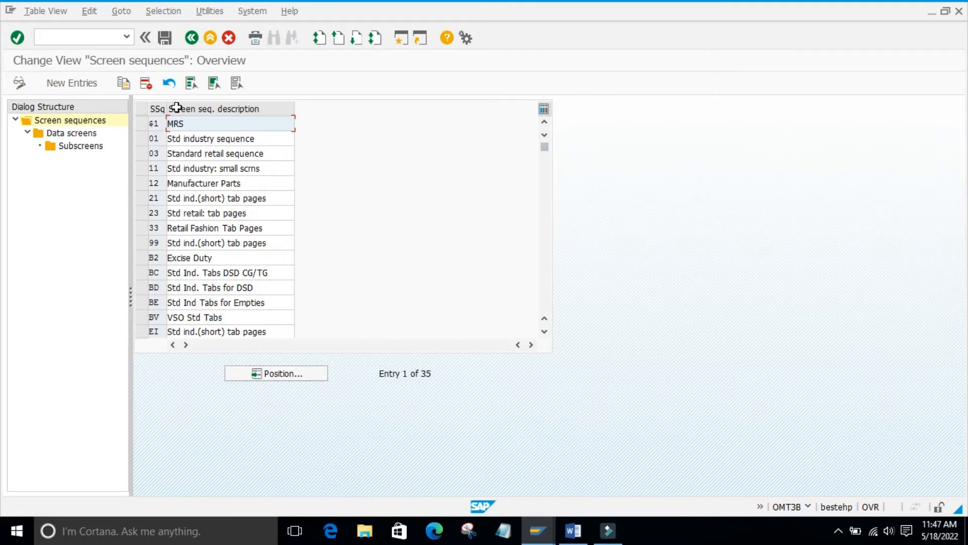
# Examine the data screens of the MRS screen sequence, and return to the screen sequences overview with MRS selected
pyautogui.doubleClick(176, 123)
pyautogui.scroll(-3, 154, 297)
pyautogui.scroll(3, 151, 303)
pyautogui.click(142, 124)
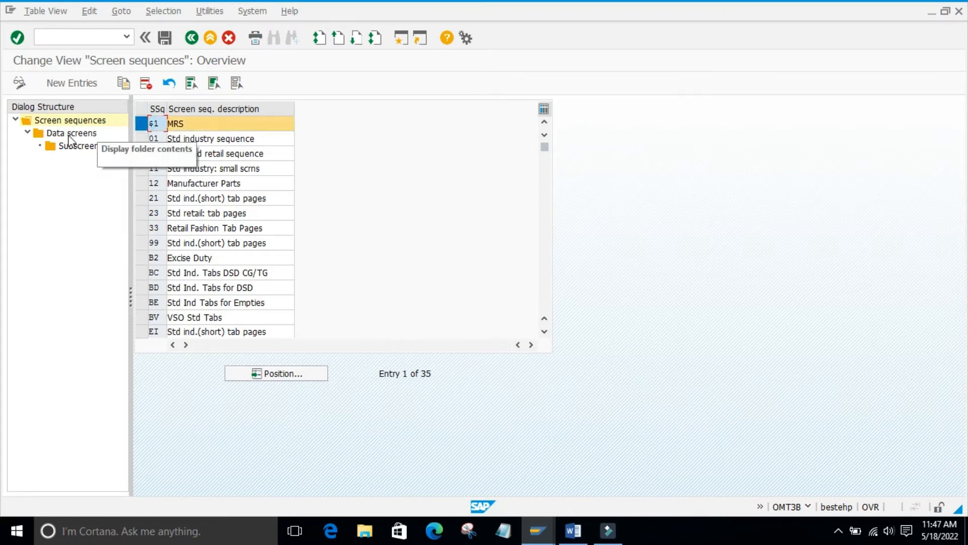
pyautogui.doubleClick(53, 134)
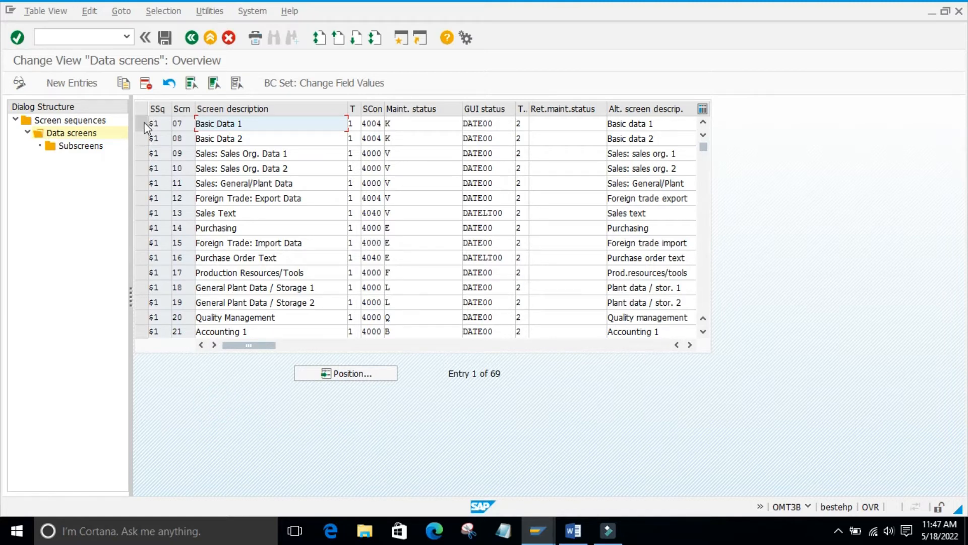
pyautogui.click(192, 37)
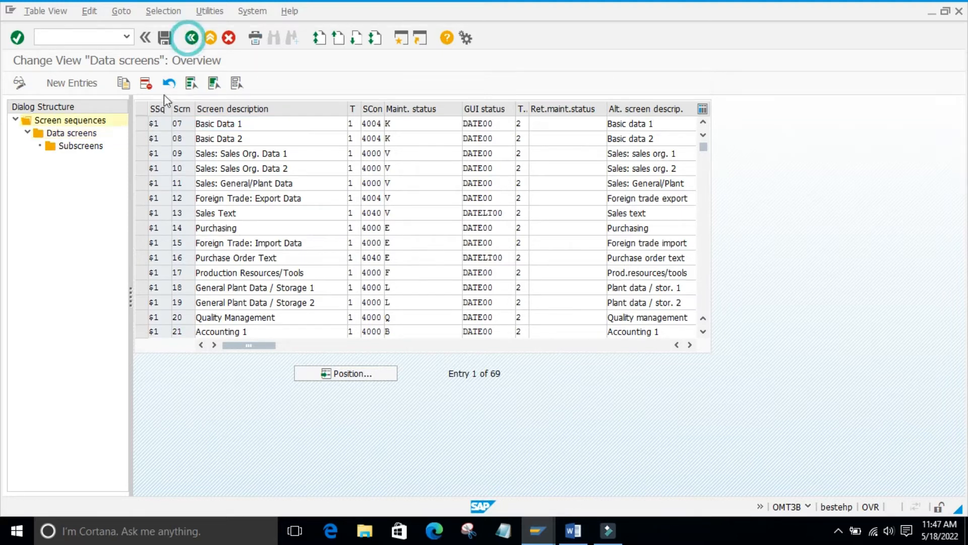
pyautogui.click(142, 124)
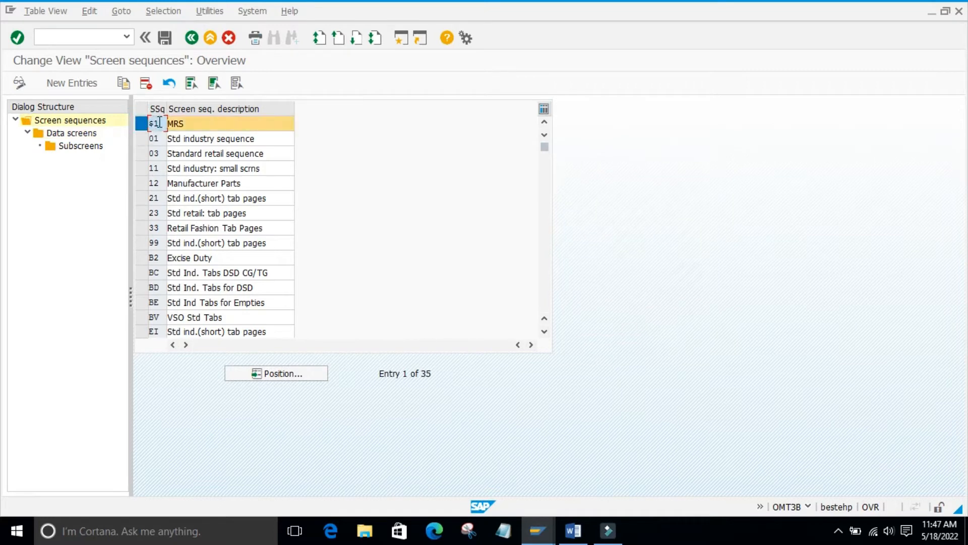
# Look through the data screens of the MRS screen sequence and open the subscreens of its Basic Data 1 screen
pyautogui.click(142, 124)
pyautogui.click(142, 124)
pyautogui.doubleClick(69, 132)
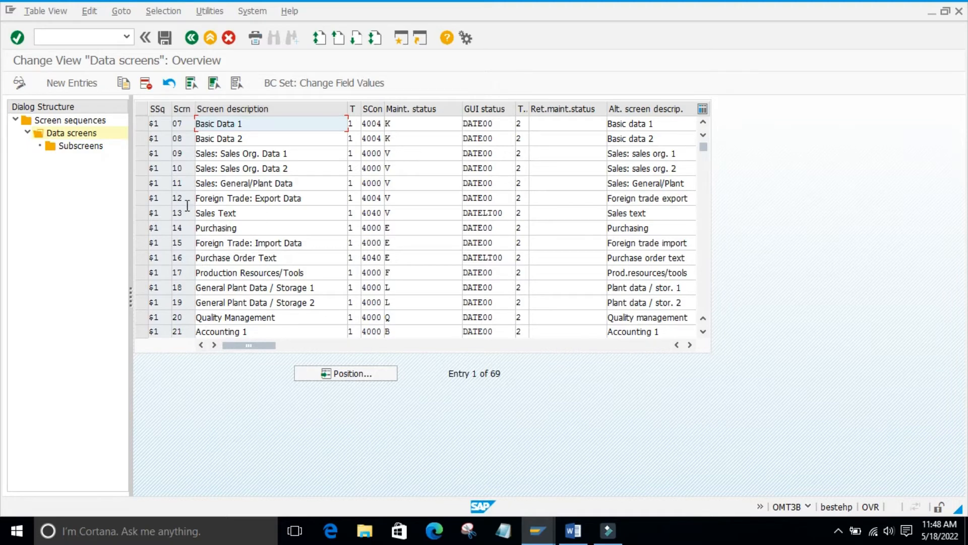
pyautogui.scroll(-7, 223, 192)
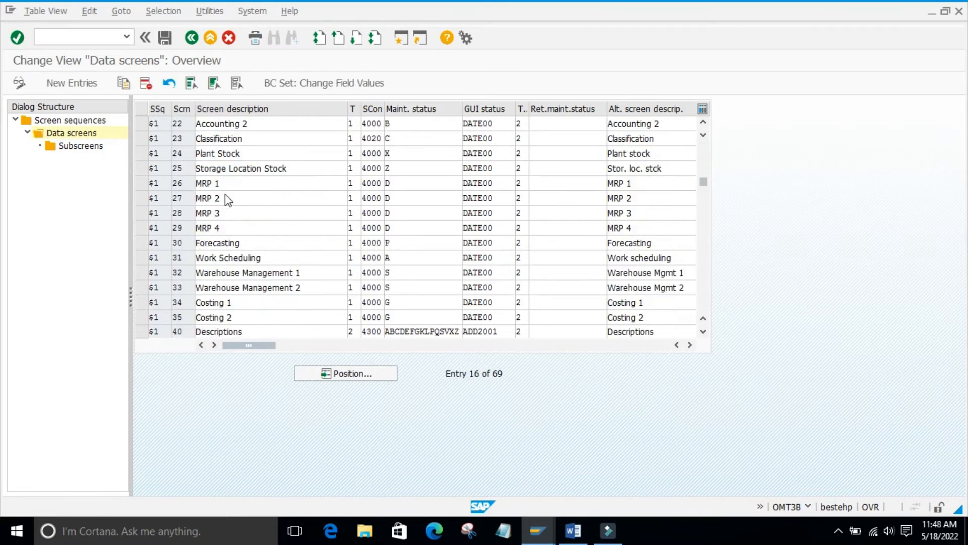
pyautogui.scroll(-8, 220, 199)
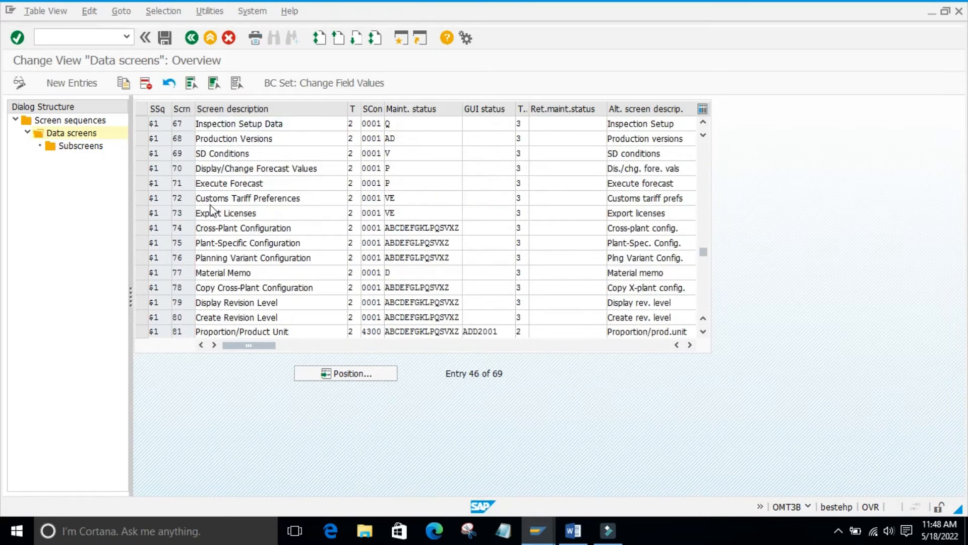
pyautogui.scroll(-7, 212, 212)
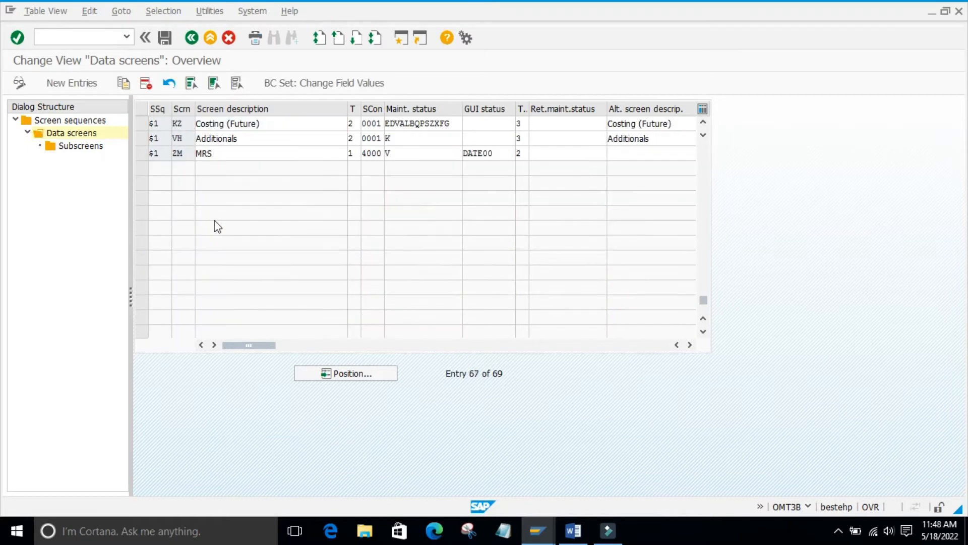
pyautogui.scroll(1, 214, 219)
pyautogui.scroll(8, 214, 220)
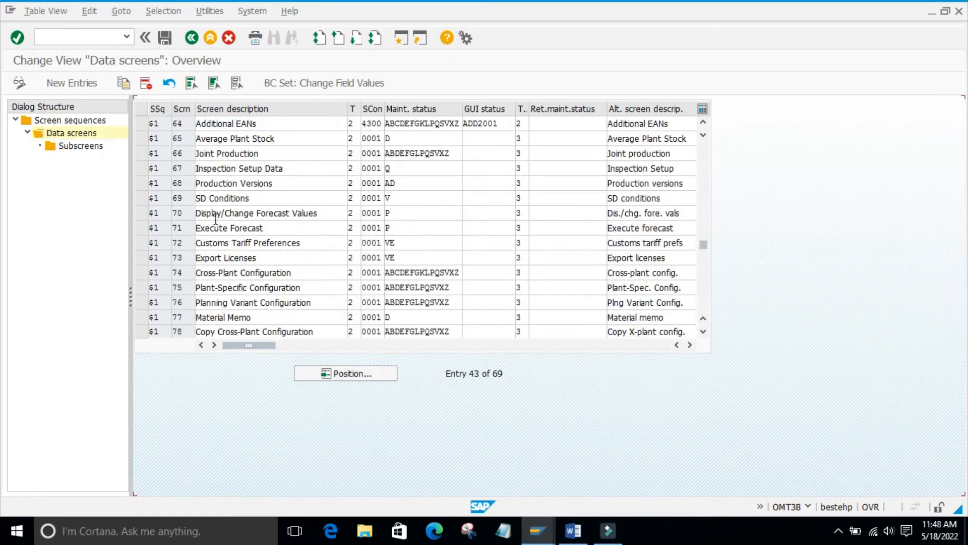
pyautogui.scroll(13, 214, 219)
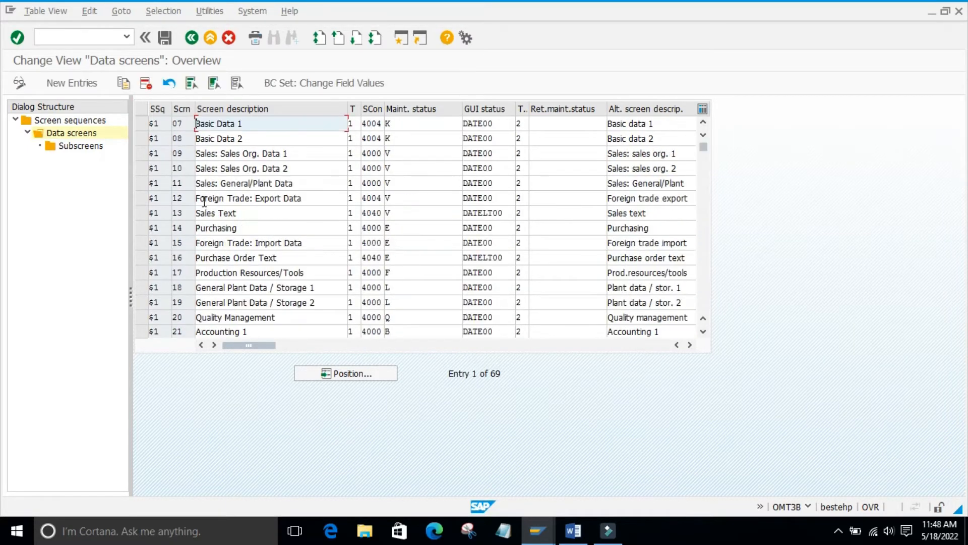
pyautogui.click(142, 123)
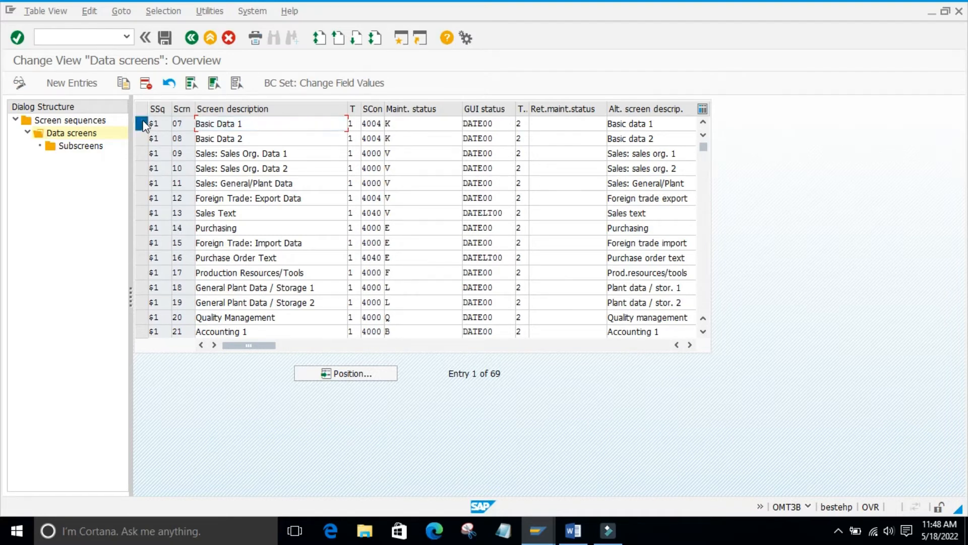
pyautogui.doubleClick(84, 147)
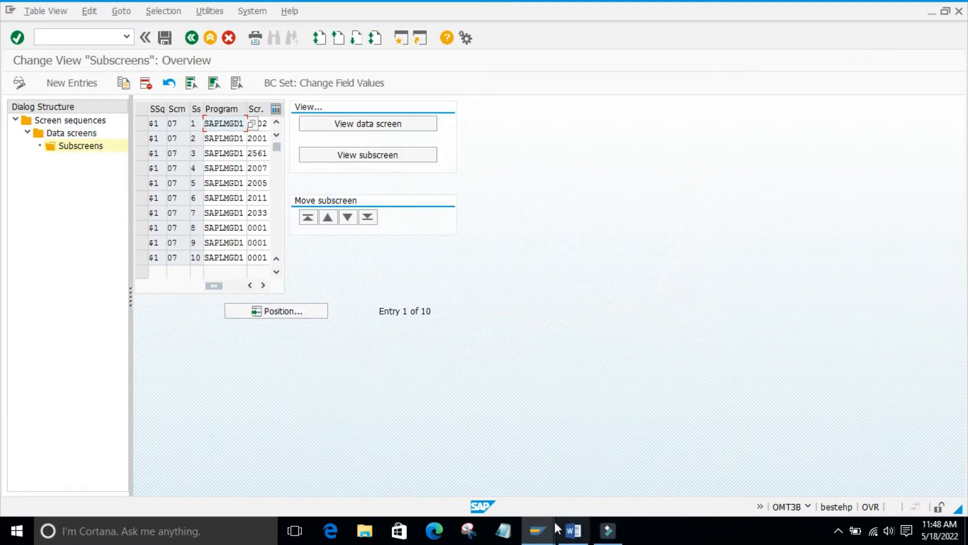
# Switch to the Create Material session and open the material with the views Basic Data 1 and Basic Data 2
pyautogui.moveTo(555, 527)
pyautogui.click(657, 468)
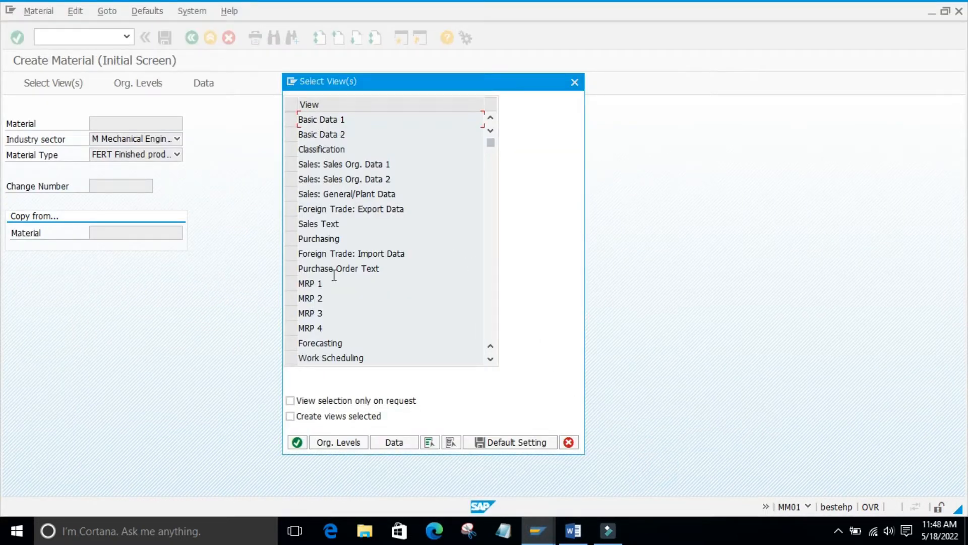
pyautogui.click(291, 120)
pyautogui.click(291, 134)
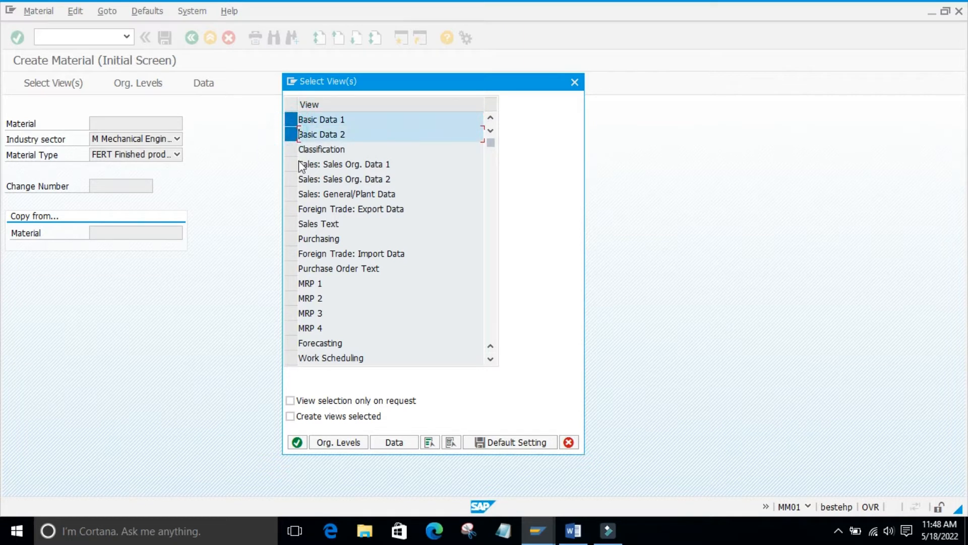
pyautogui.click(297, 443)
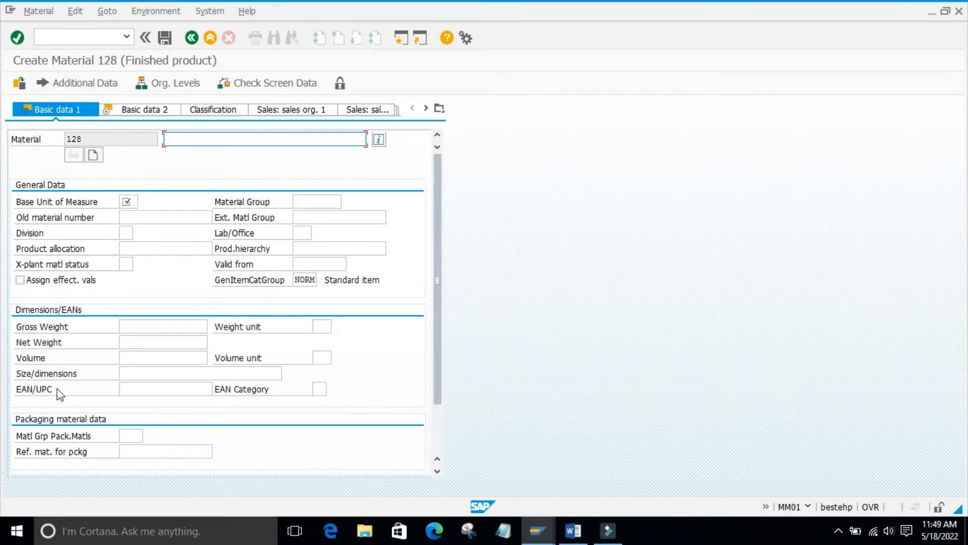
# Return to the Subscreens overview session, select subscreen 1 (SAPLMGD1 1002), and view the data screen
pyautogui.click(538, 531)
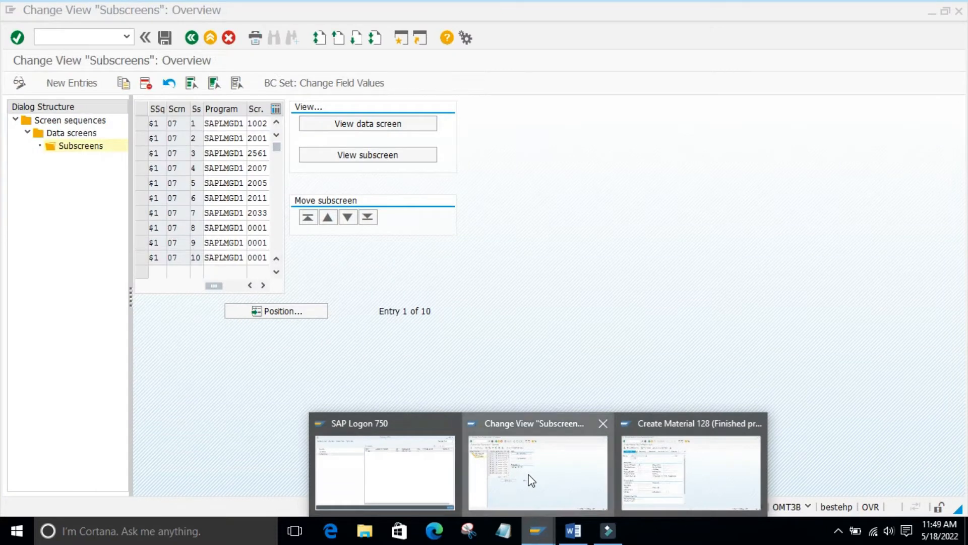
pyautogui.click(531, 480)
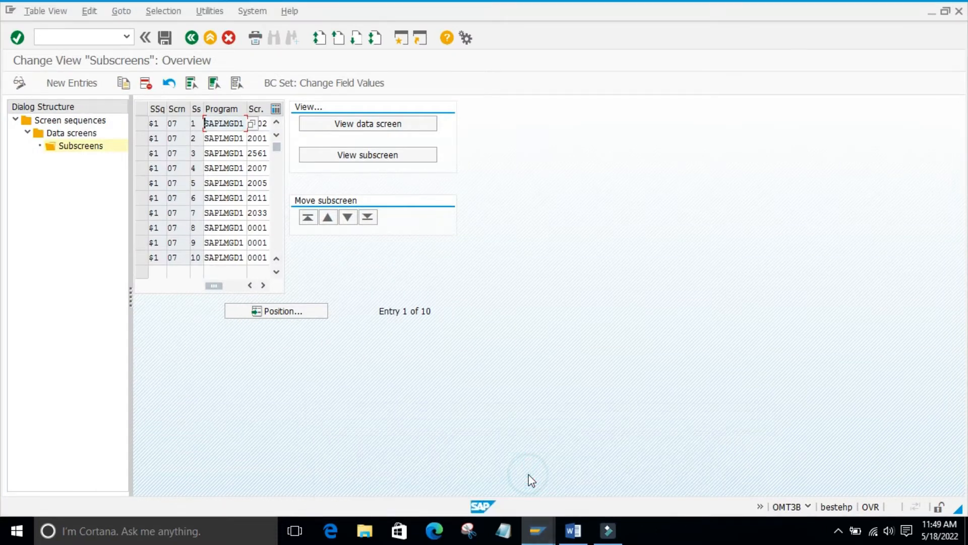
pyautogui.click(141, 123)
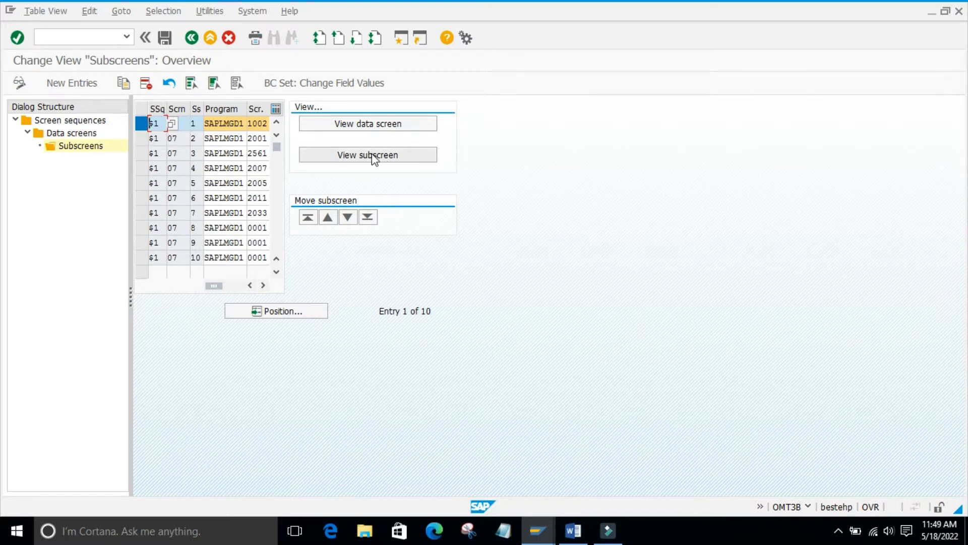
pyautogui.click(353, 124)
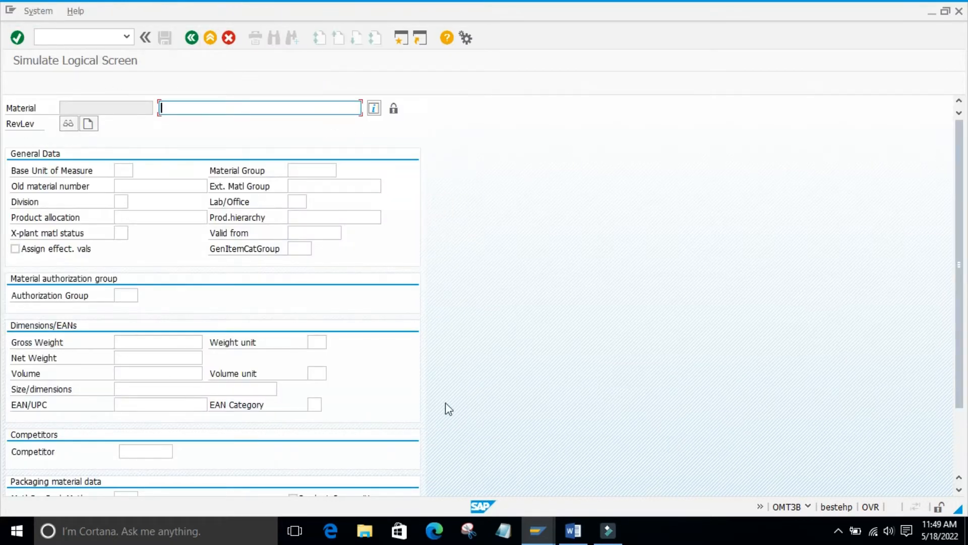
# Compare the simulated data screen with Basic data 1 in the Create Material session, and return to the Subscreens overview
pyautogui.click(537, 530)
pyautogui.click(682, 485)
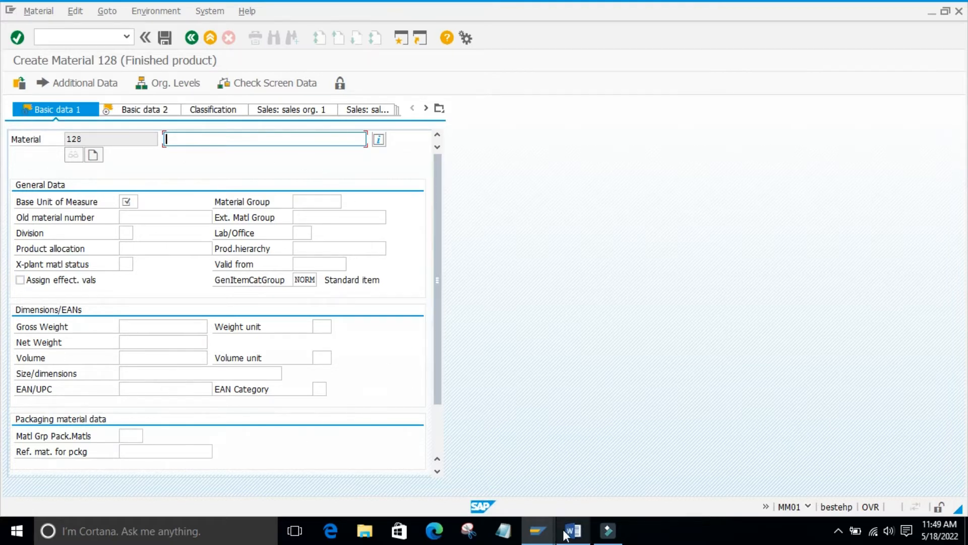
pyautogui.moveTo(537, 529)
pyautogui.click(555, 479)
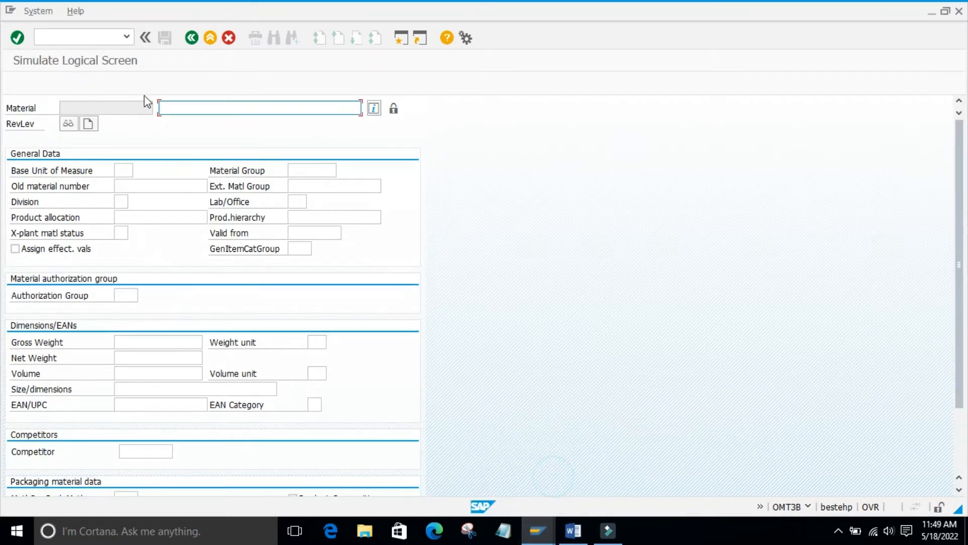
pyautogui.click(211, 38)
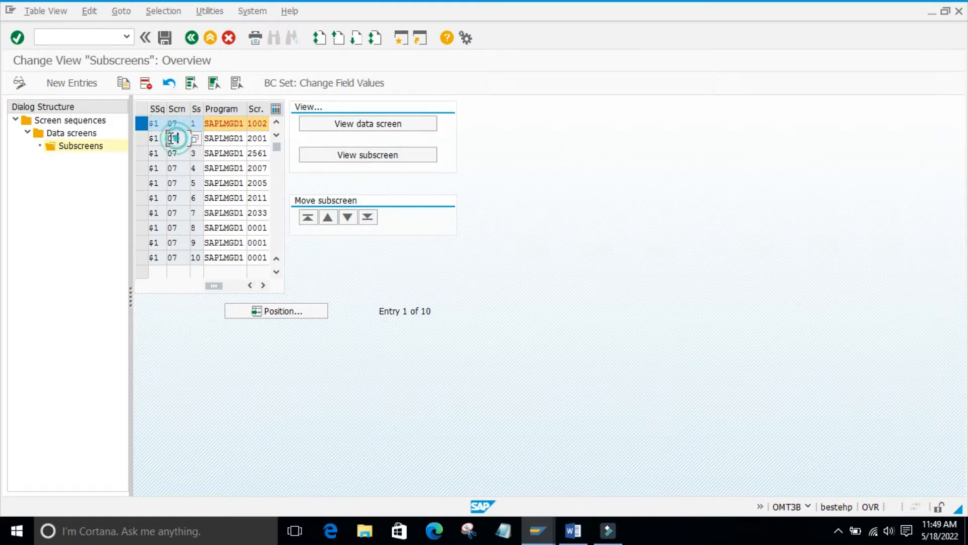
# View the simulated data screen for screen 07 again and exit back to the Subscreens overview
pyautogui.click(177, 123)
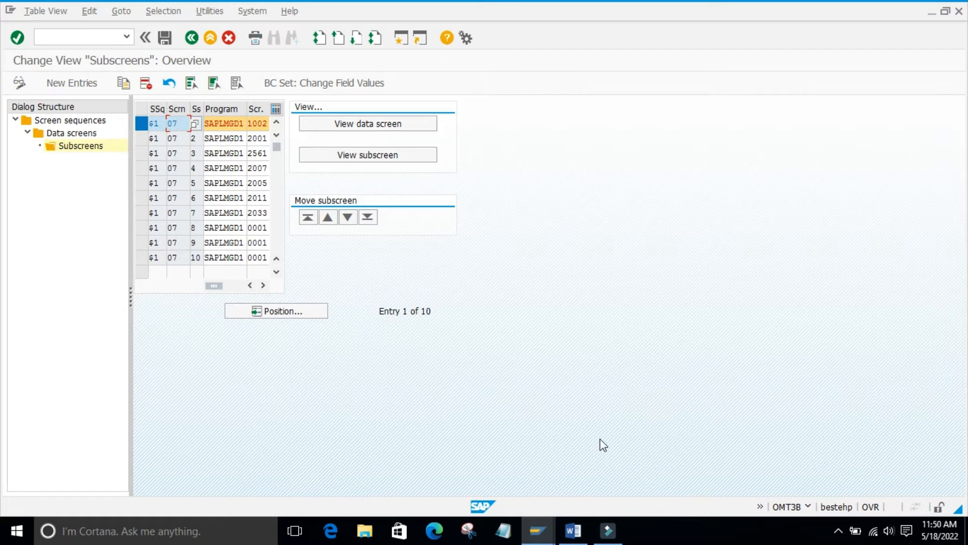
pyautogui.click(334, 127)
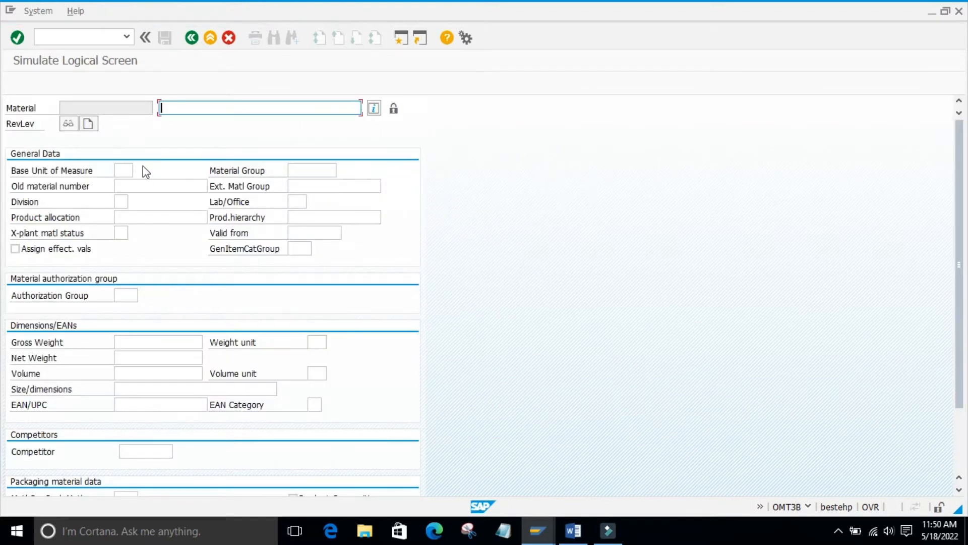
pyautogui.click(191, 38)
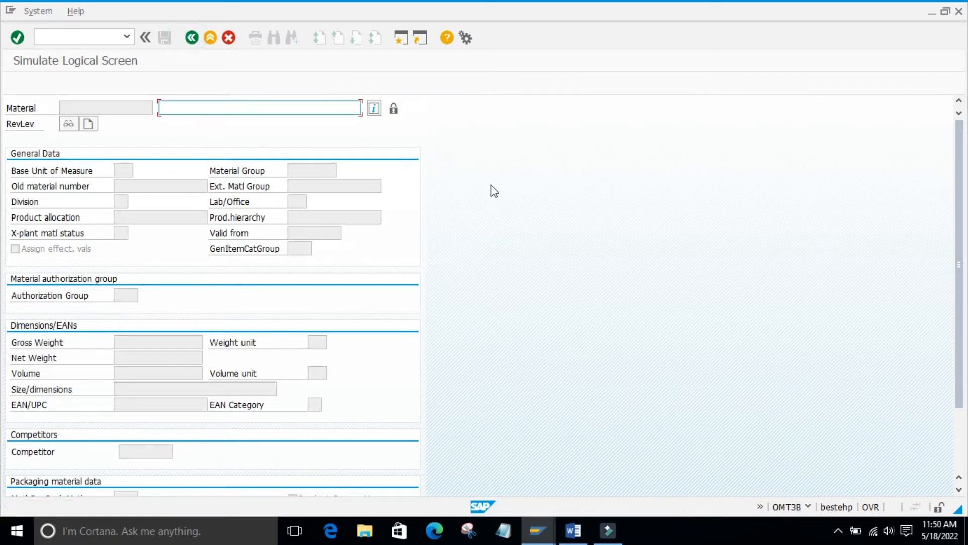
pyautogui.click(200, 35)
pyautogui.click(209, 37)
pyautogui.click(301, 385)
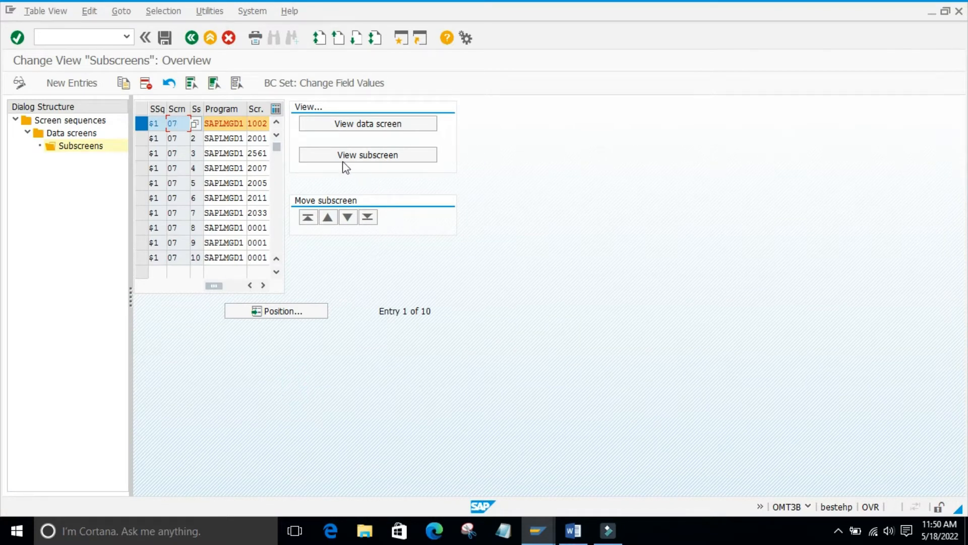
# View subscreen 1002, compare it with the material header in the Create Material session, and return to the Subscreens overview
pyautogui.click(377, 156)
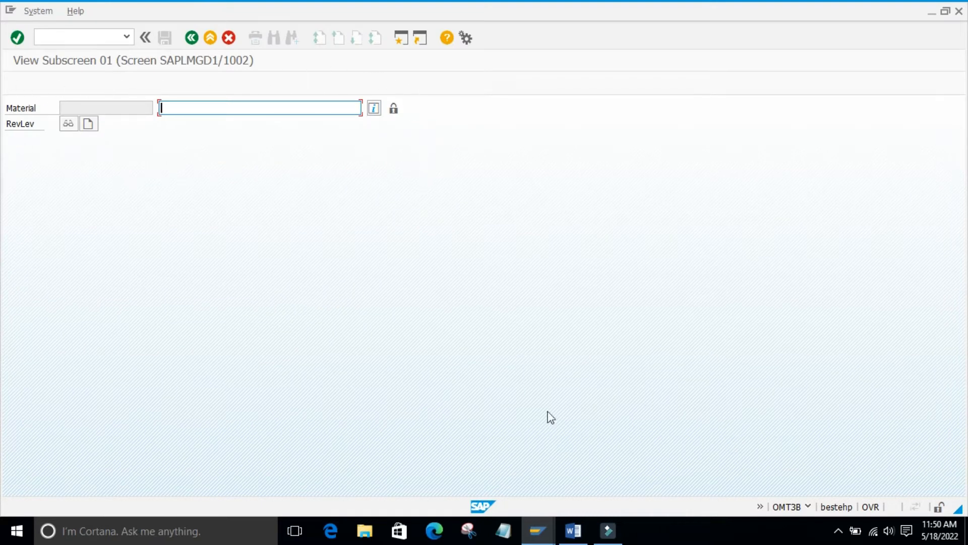
pyautogui.moveTo(539, 529)
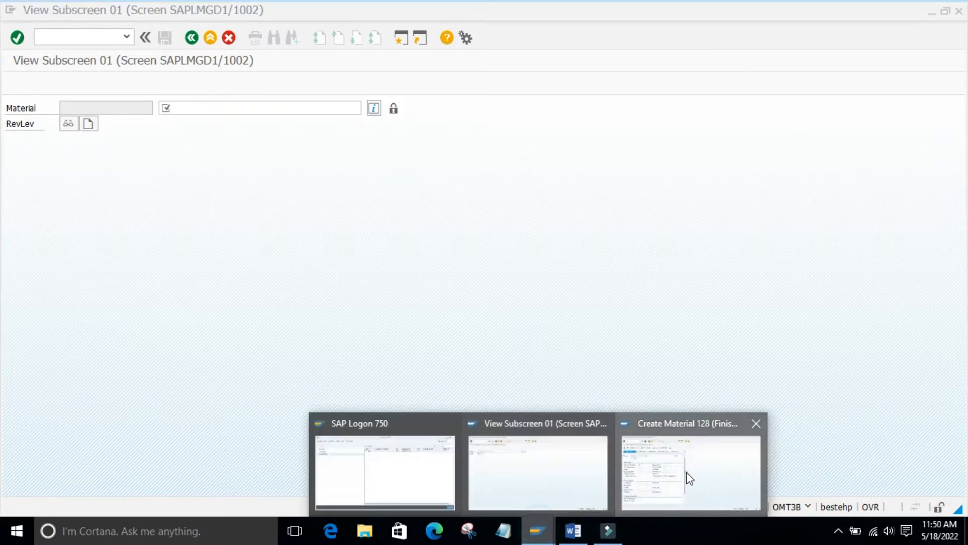
pyautogui.click(686, 471)
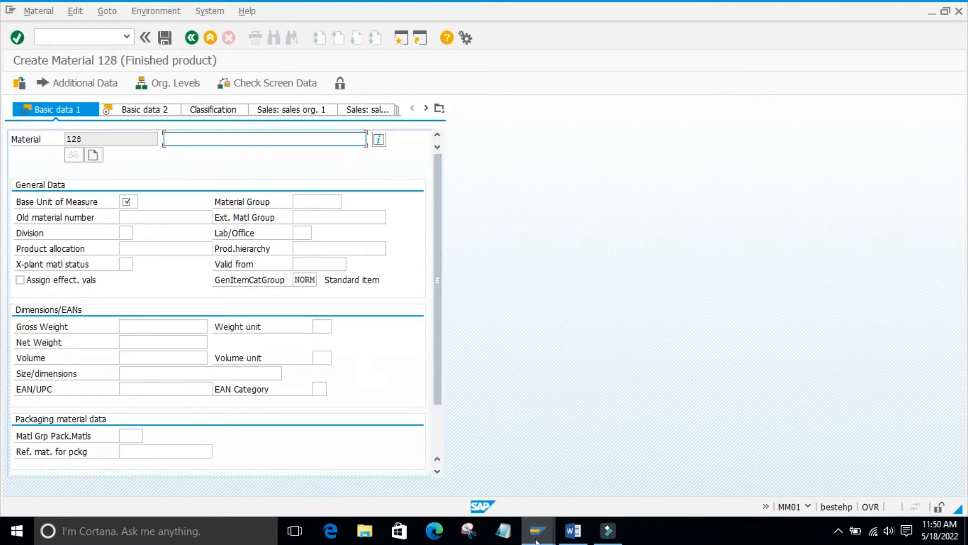
pyautogui.moveTo(536, 541)
pyautogui.click(503, 474)
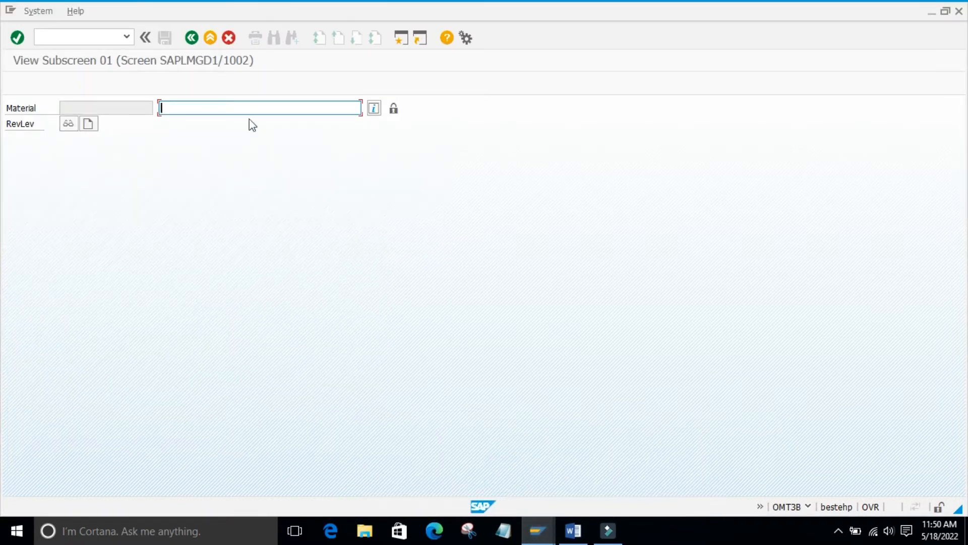
pyautogui.click(210, 39)
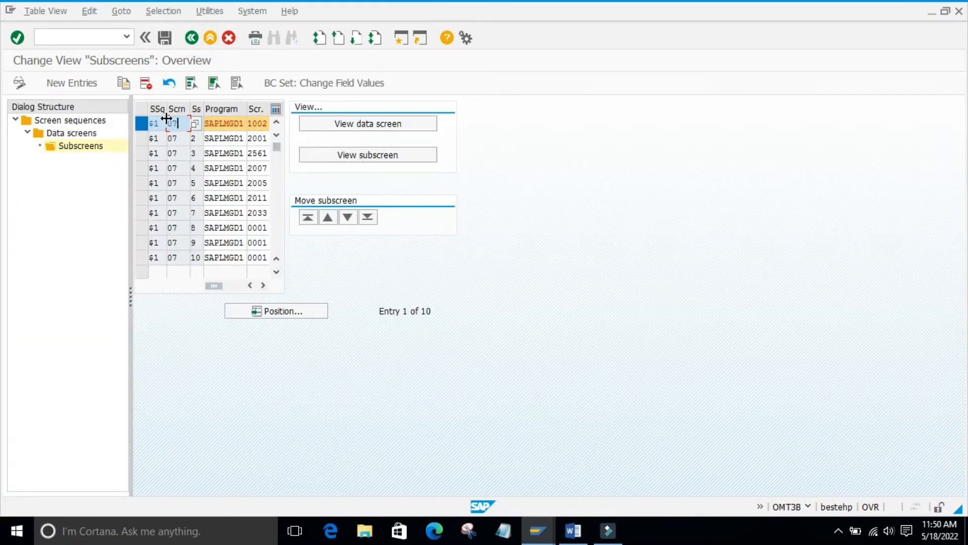
# Move subscreen 1002 down two places to position 3 of screen 07, previewing it after the first move
pyautogui.click(347, 217)
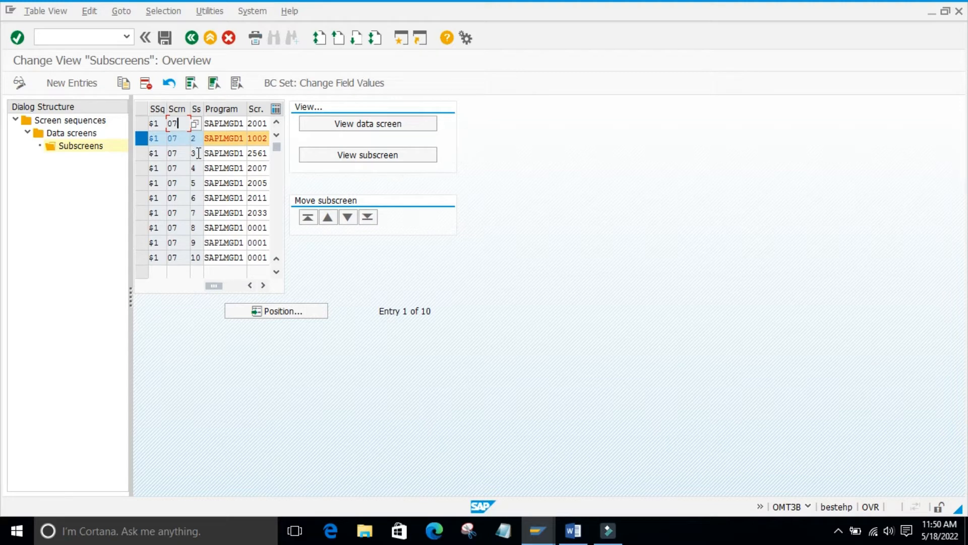
pyautogui.click(362, 160)
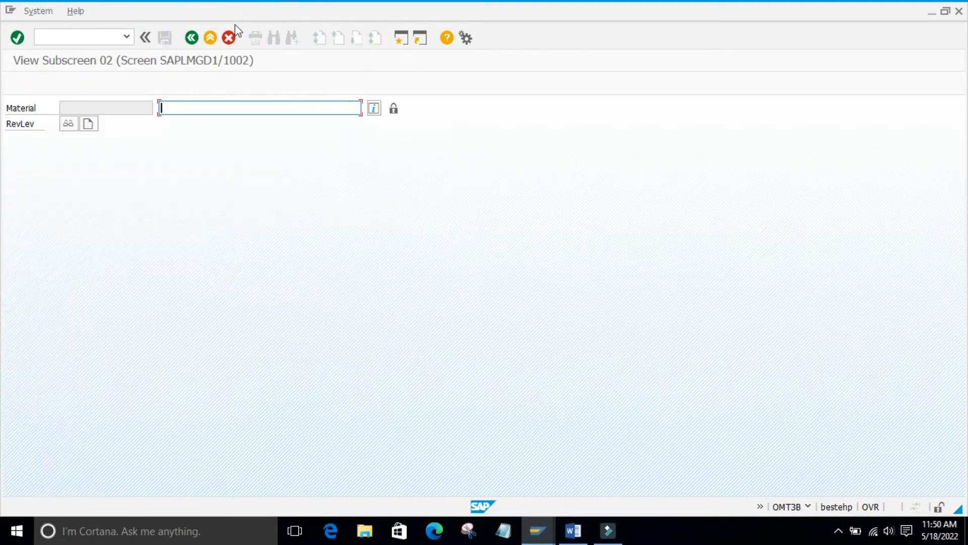
pyautogui.click(210, 38)
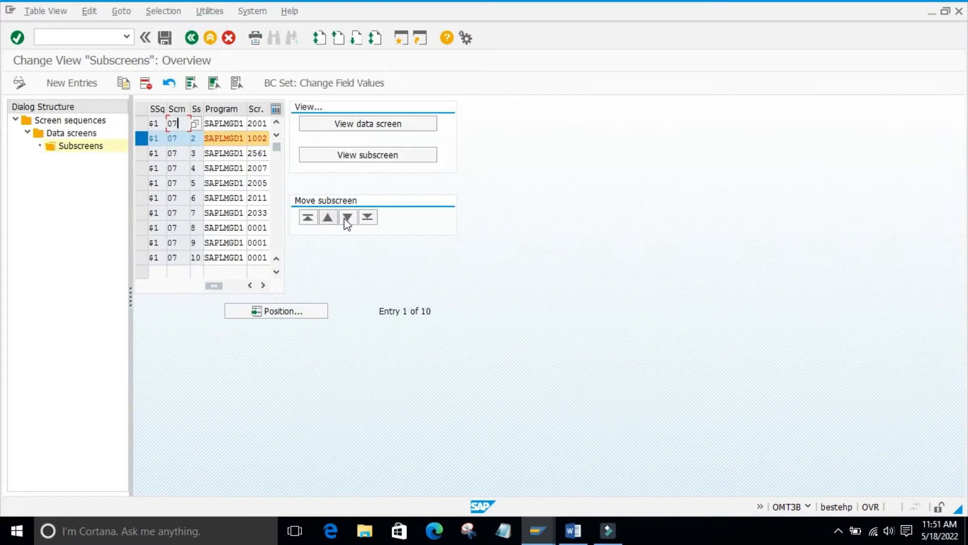
pyautogui.click(347, 218)
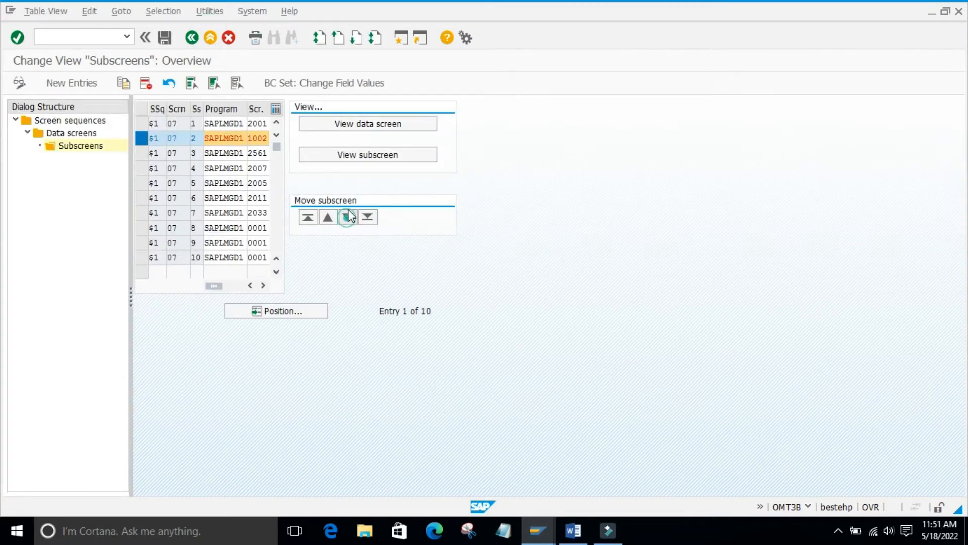
# Preview subscreen 2561 in position 2 of screen 07, and subscreen 2001 in position 1
pyautogui.click(141, 134)
pyautogui.click(343, 154)
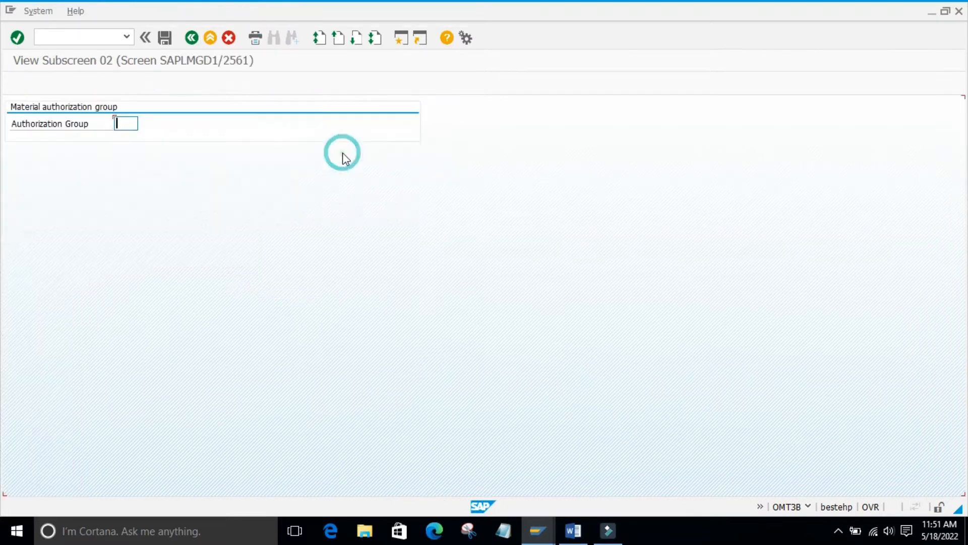
pyautogui.click(192, 38)
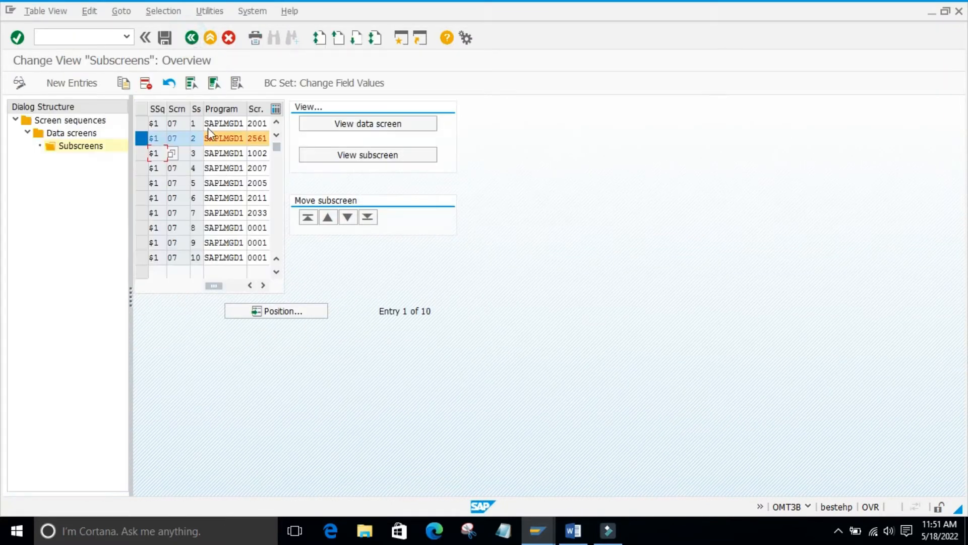
pyautogui.click(142, 123)
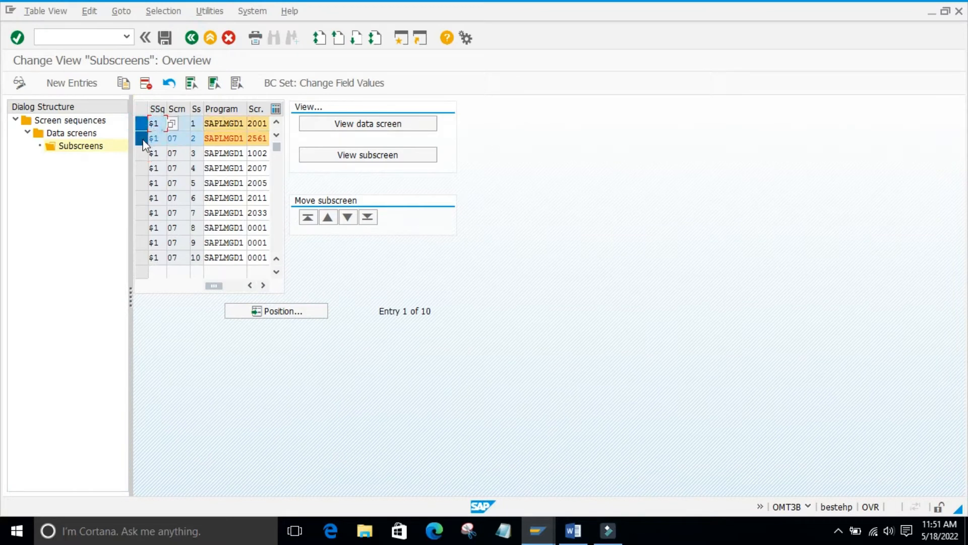
pyautogui.click(366, 155)
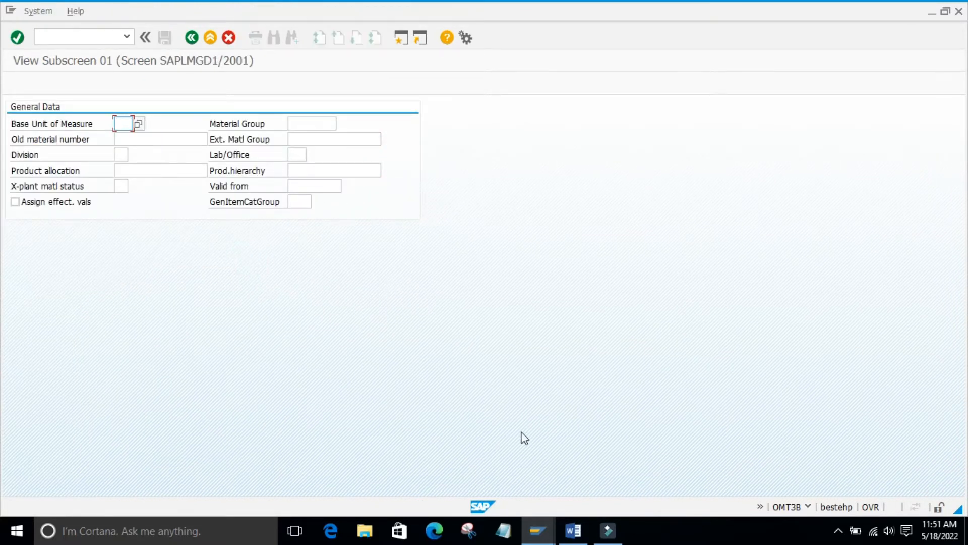
# Compare subscreen 2001 with the General Data section in the Create Material session, preview it again, and return to the Subscreens overview
pyautogui.moveTo(537, 522)
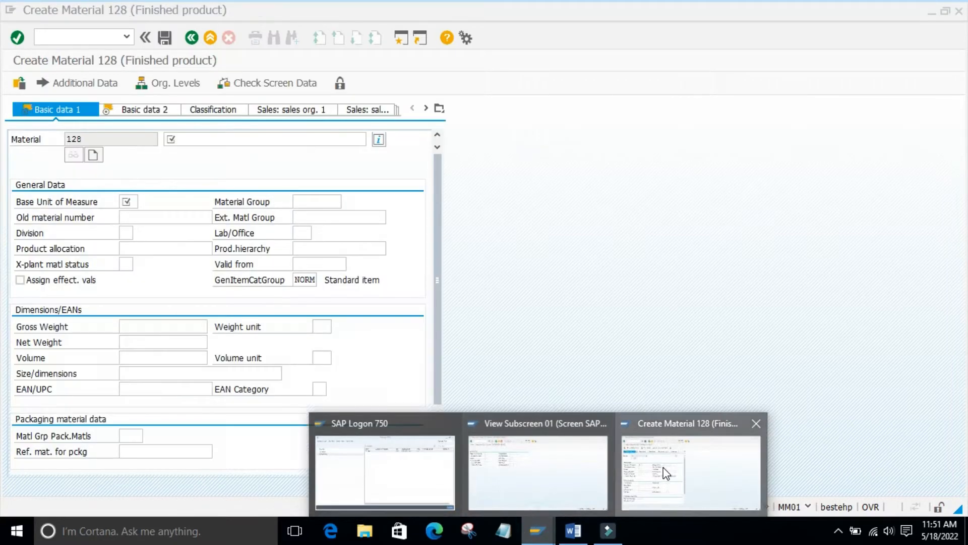
pyautogui.click(662, 470)
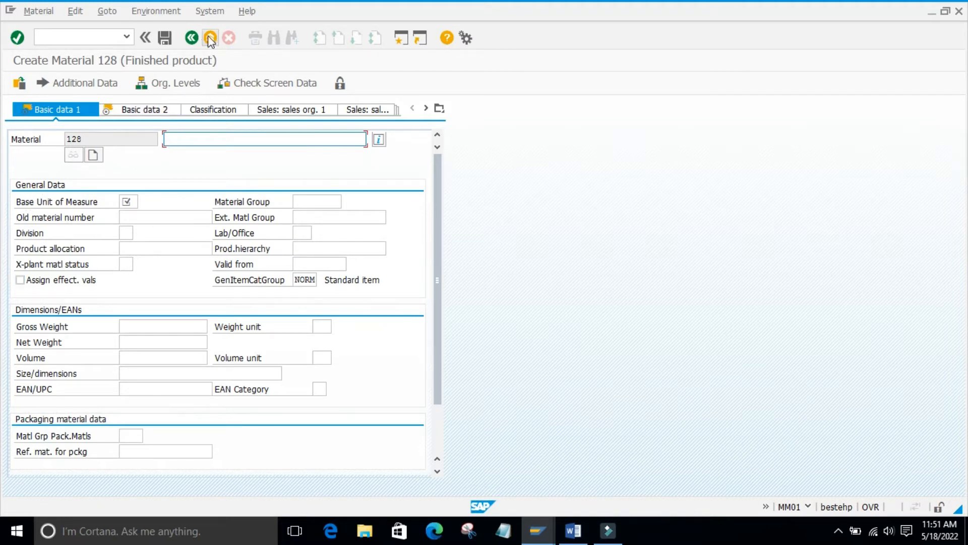
pyautogui.moveTo(538, 531)
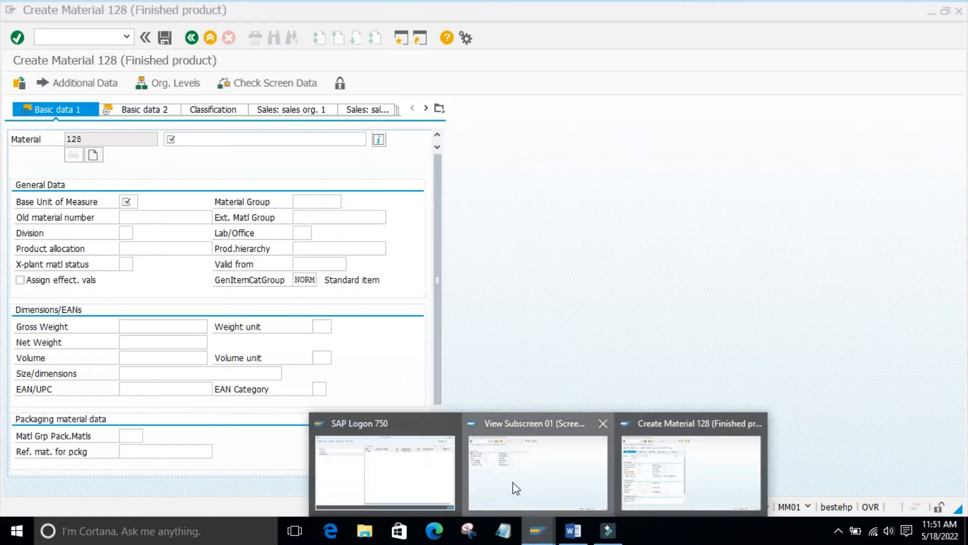
pyautogui.click(514, 488)
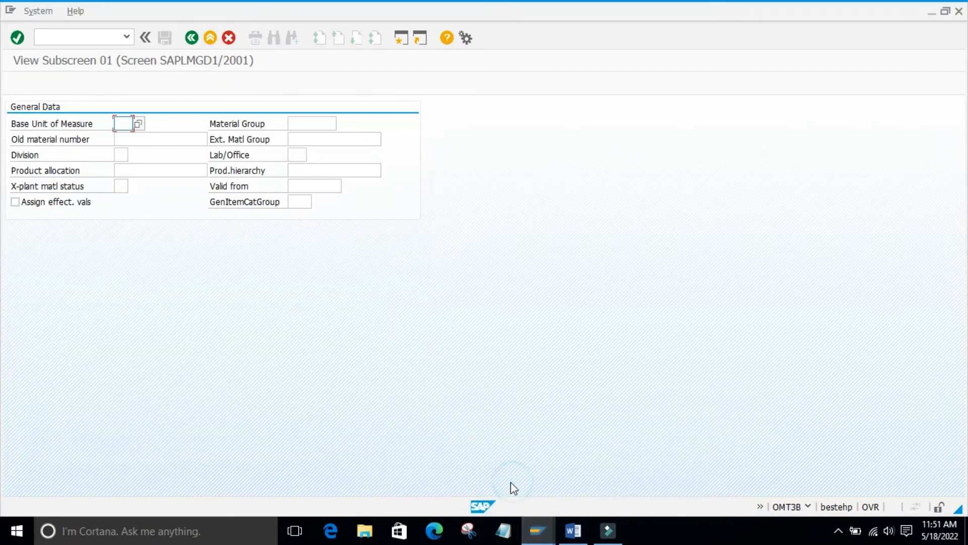
pyautogui.click(214, 40)
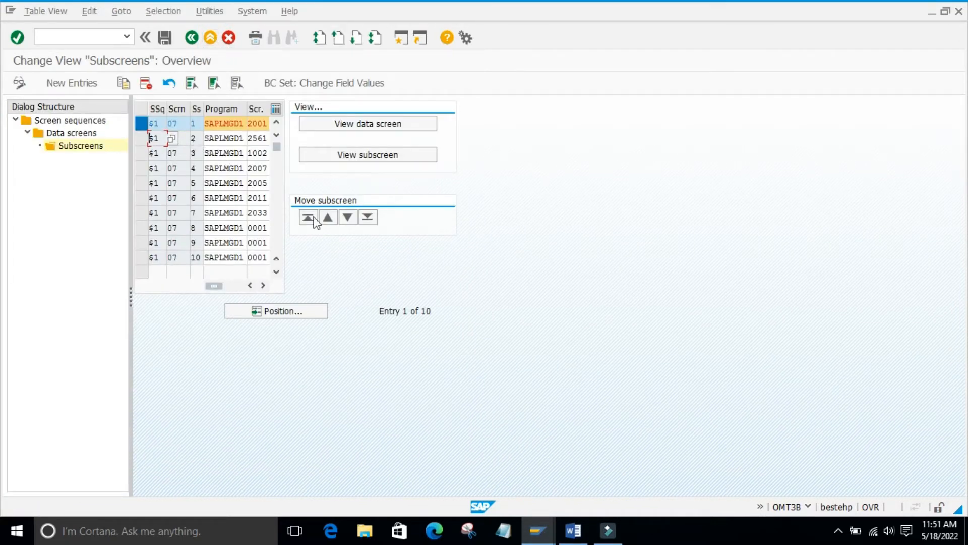
pyautogui.click(362, 155)
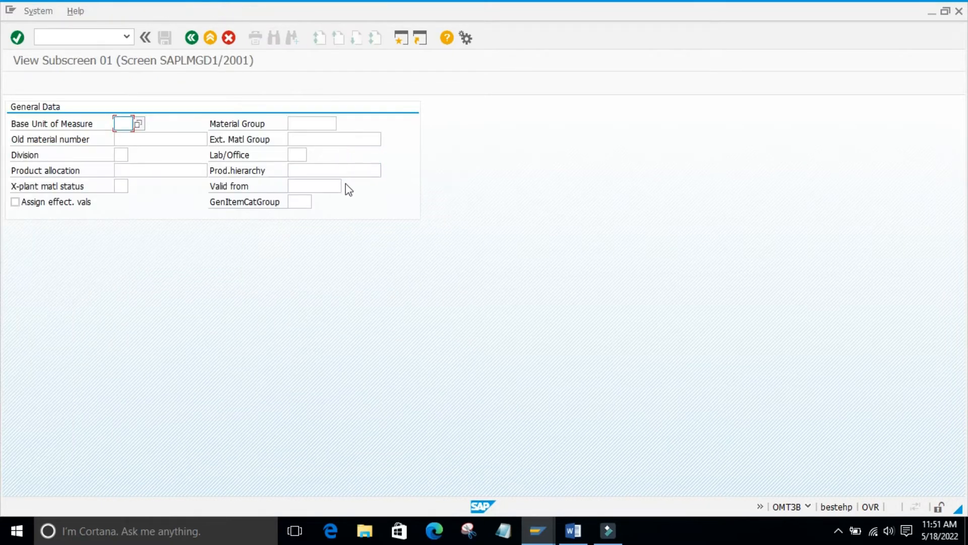
pyautogui.click(190, 38)
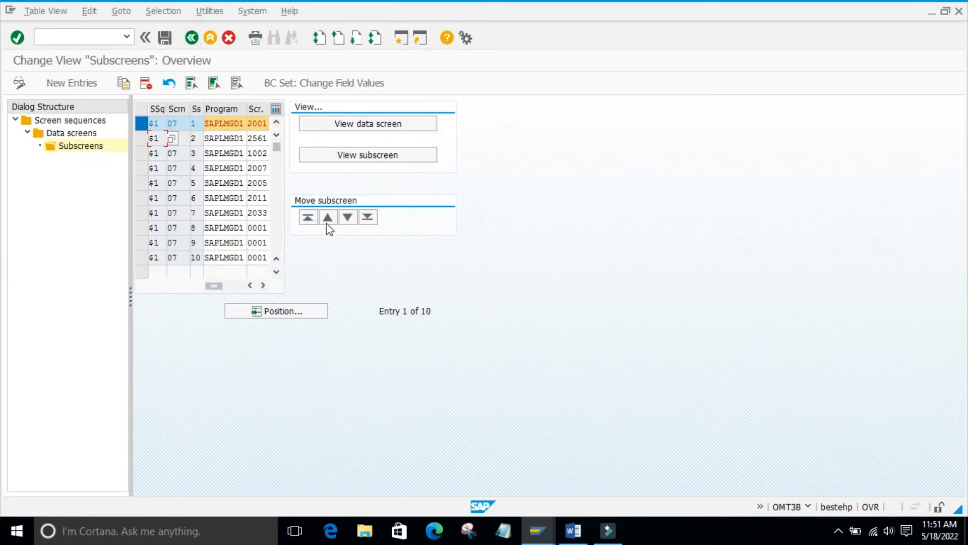
# Preview subscreen 2561 in position 2 of screen 07 and look for its authorization group section on Basic data 1 in the Create Material session
pyautogui.click(141, 137)
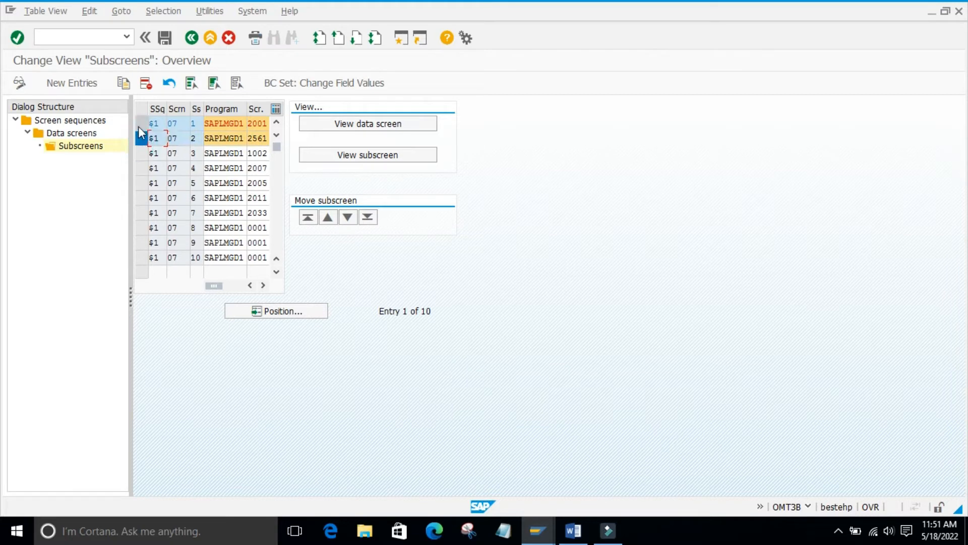
pyautogui.click(355, 157)
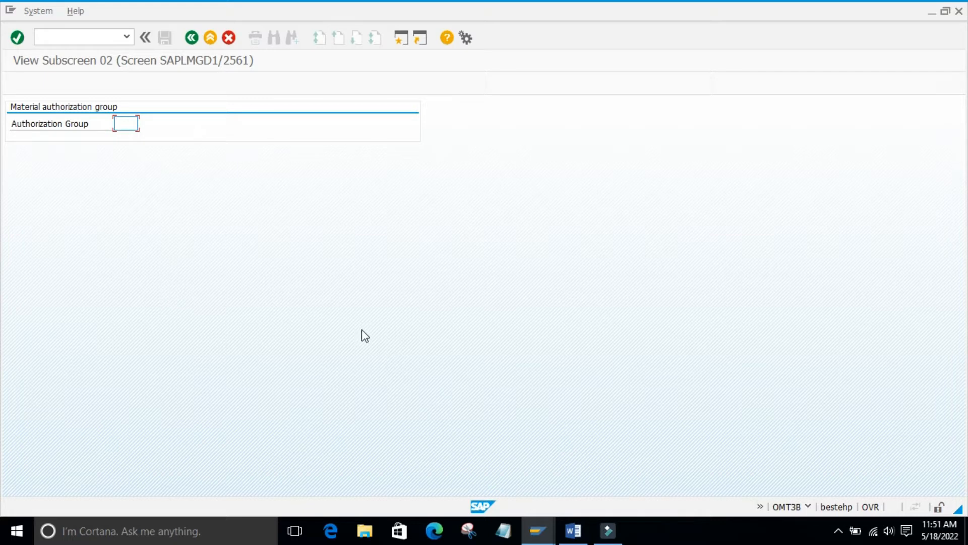
pyautogui.click(538, 531)
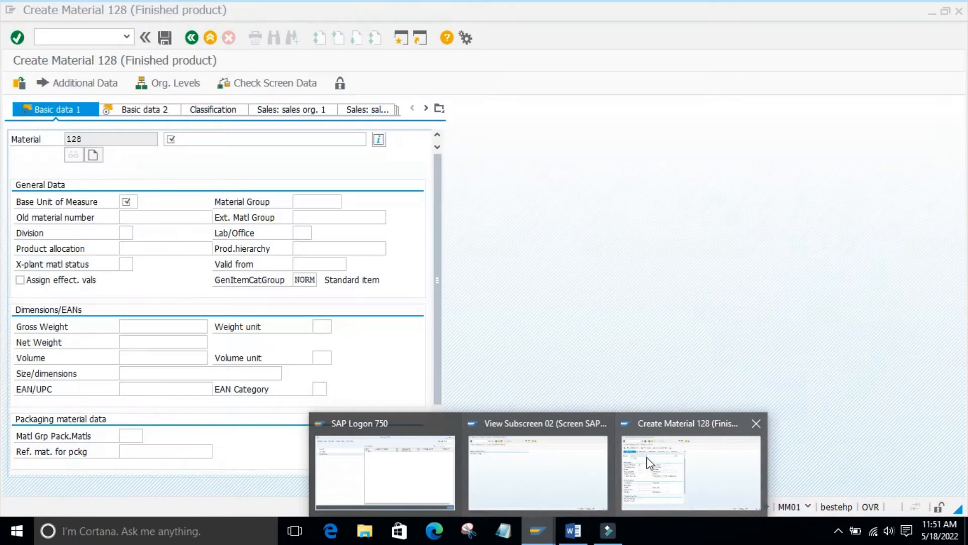
pyautogui.click(648, 456)
pyautogui.scroll(-2, 170, 293)
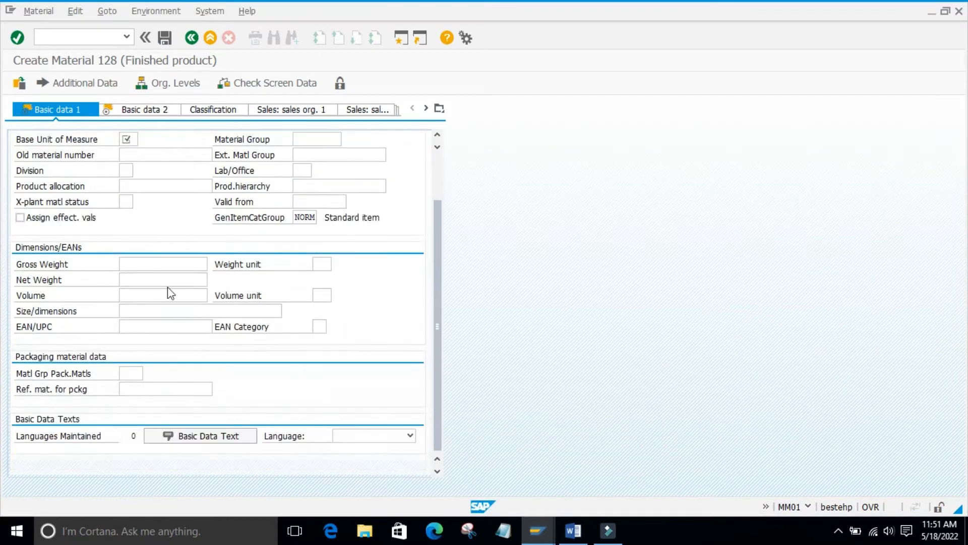
pyautogui.scroll(2, 65, 332)
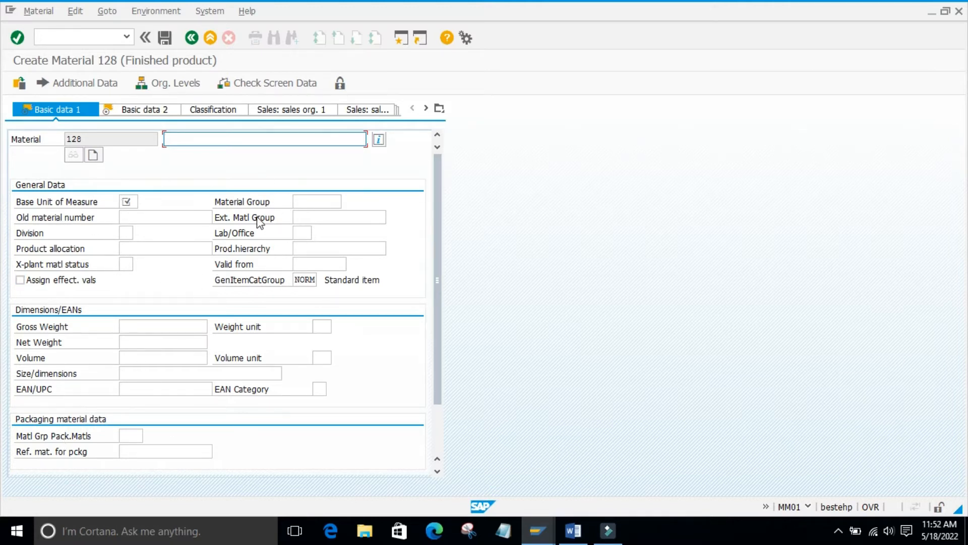
pyautogui.click(190, 40)
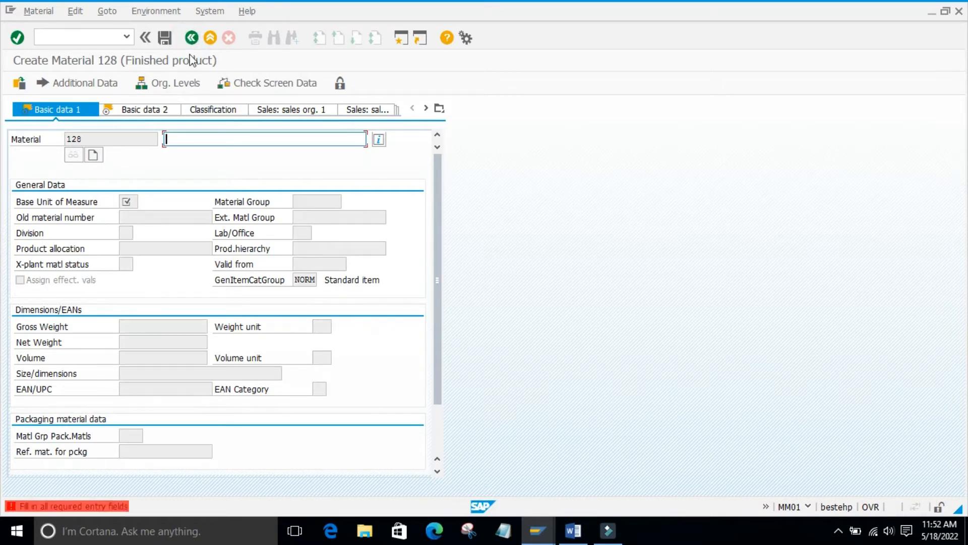
pyautogui.click(538, 530)
pyautogui.click(665, 488)
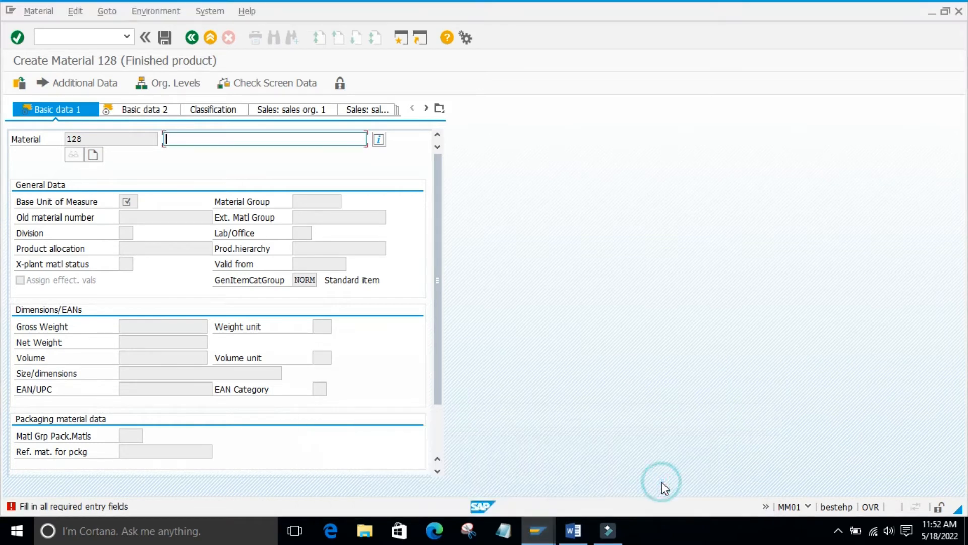
pyautogui.click(529, 525)
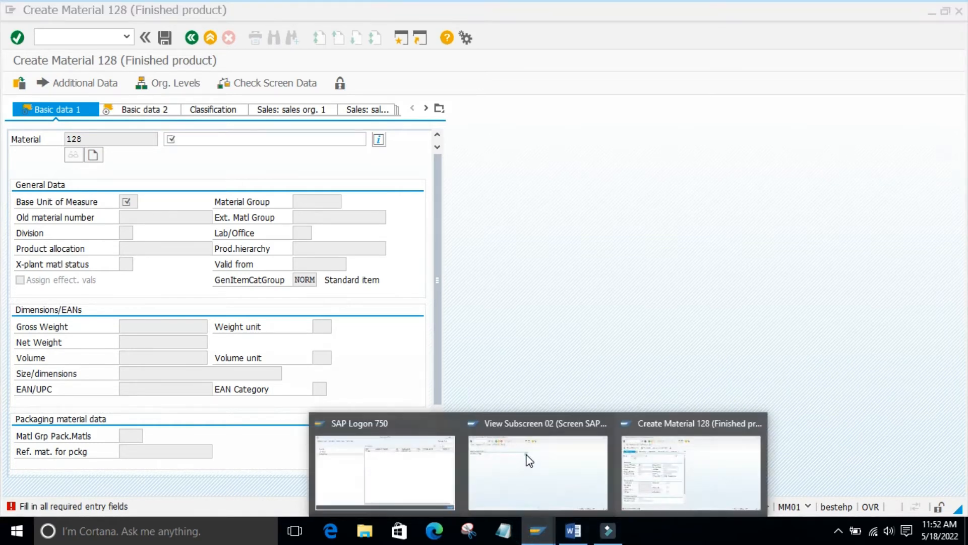
pyautogui.click(526, 454)
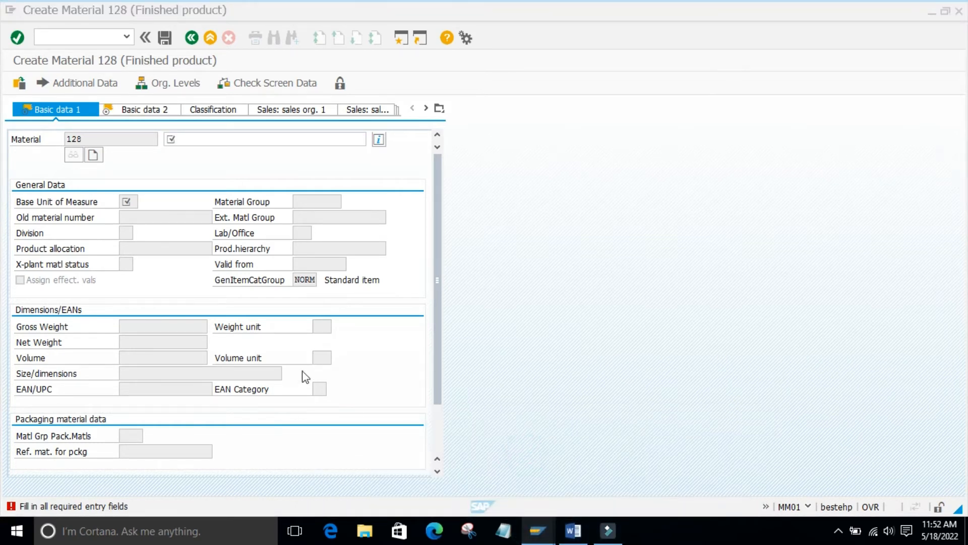
pyautogui.click(209, 40)
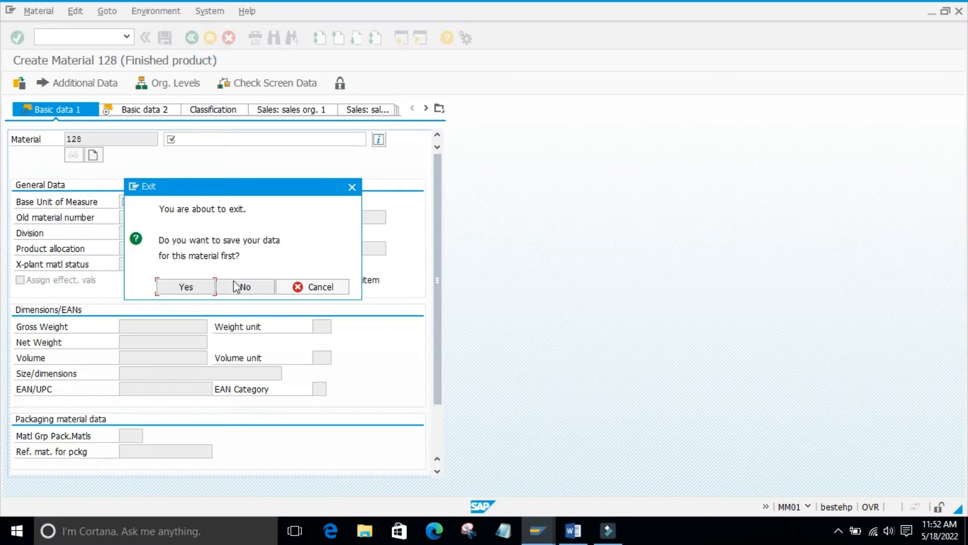
pyautogui.click(352, 187)
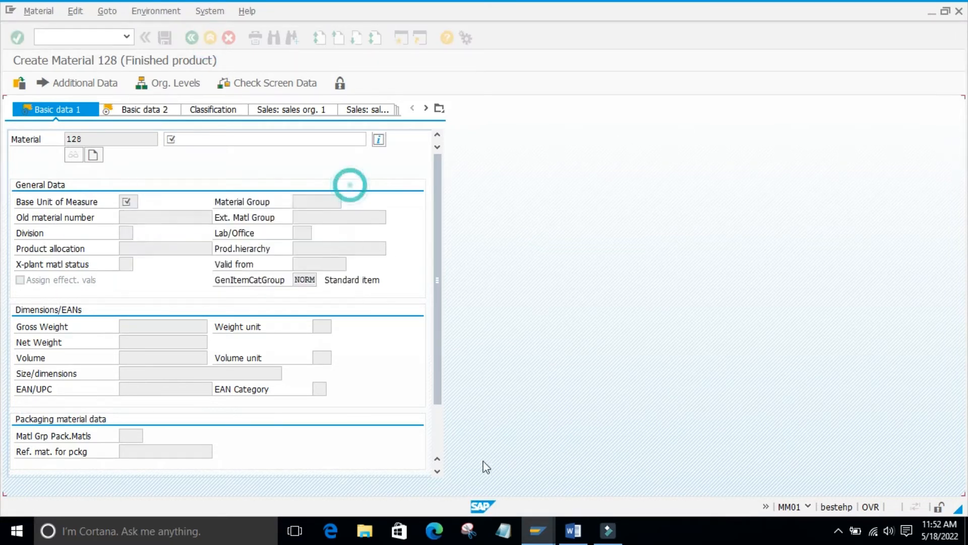
# Switch back to the preview of subscreen 2561 and exit it to the Subscreens overview
pyautogui.moveTo(542, 537)
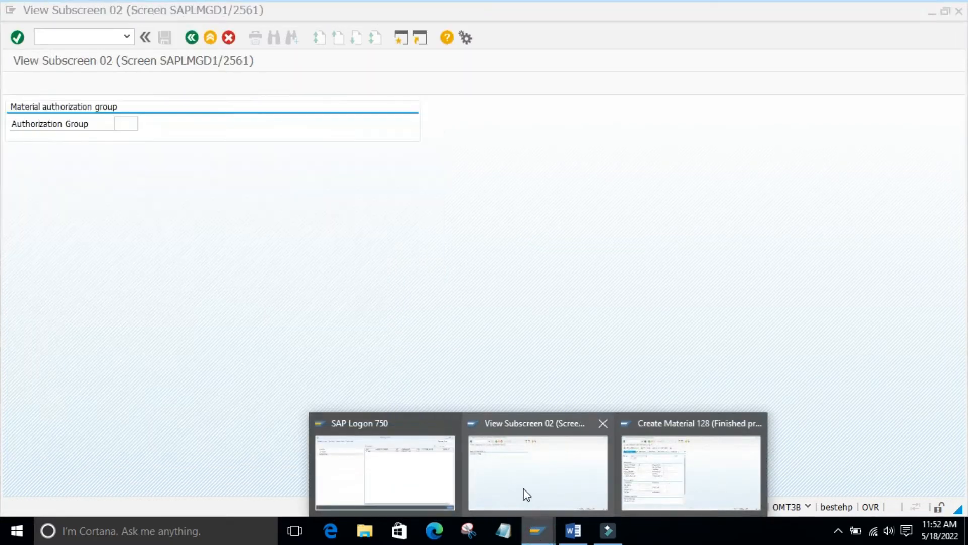
pyautogui.click(527, 494)
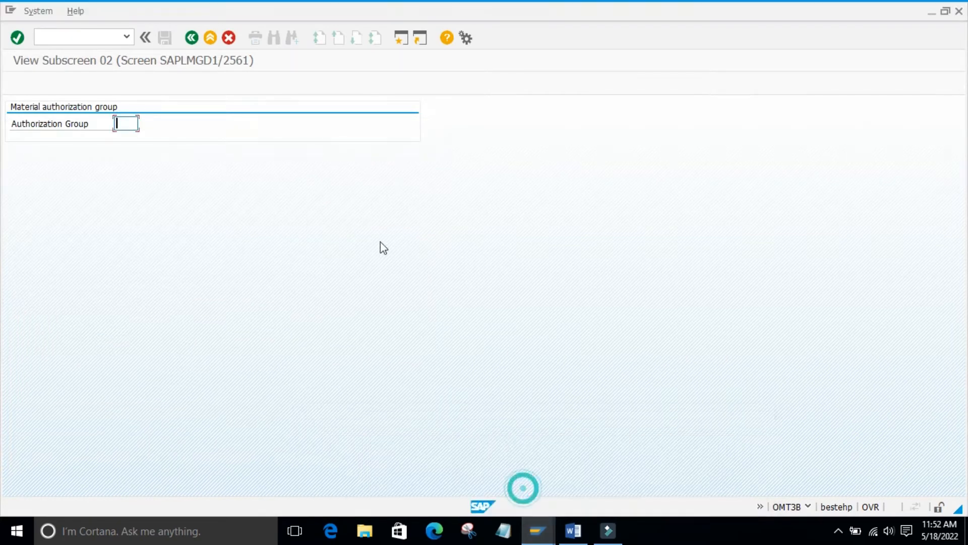
pyautogui.click(210, 38)
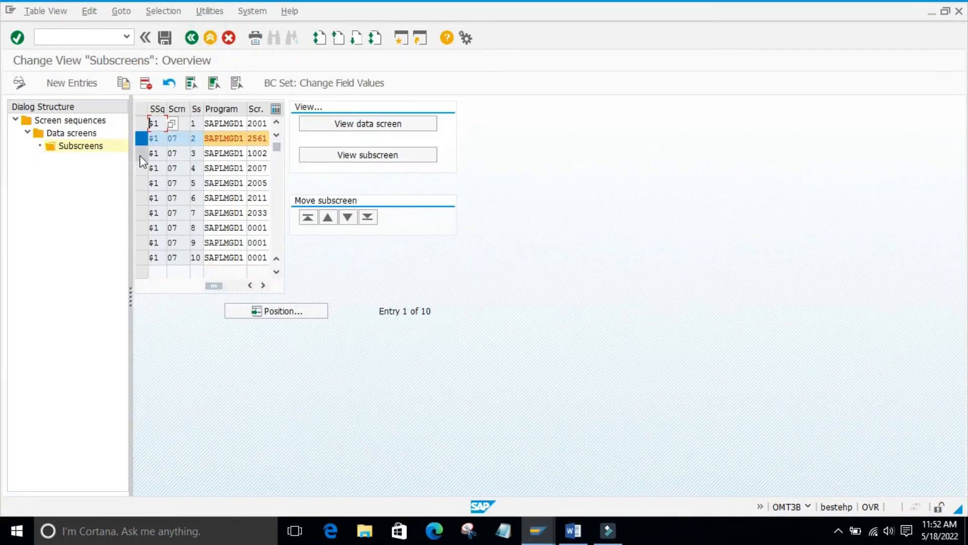
# Preview subscreen 1002 in position 3 of screen 07 and return to the Subscreens overview
pyautogui.click(140, 154)
pyautogui.click(143, 137)
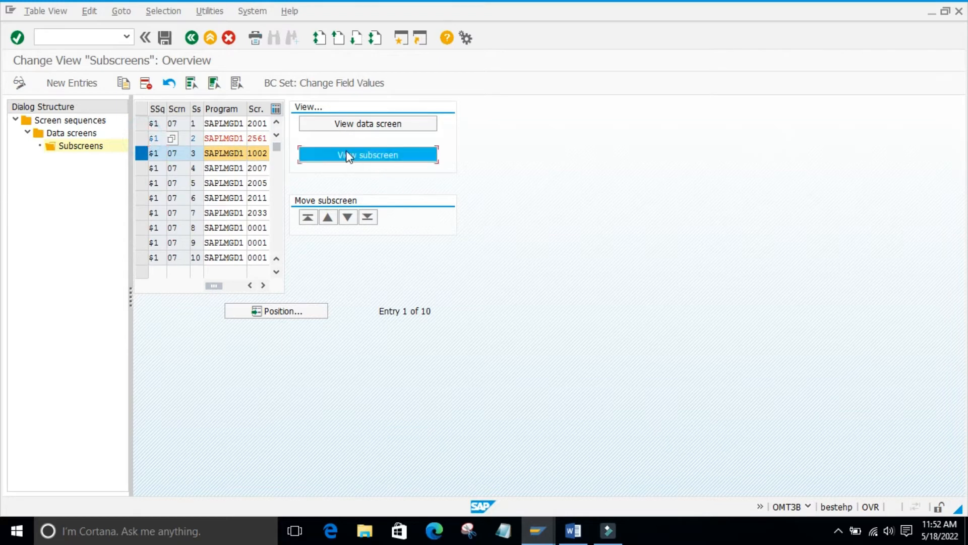
pyautogui.click(347, 154)
pyautogui.click(192, 37)
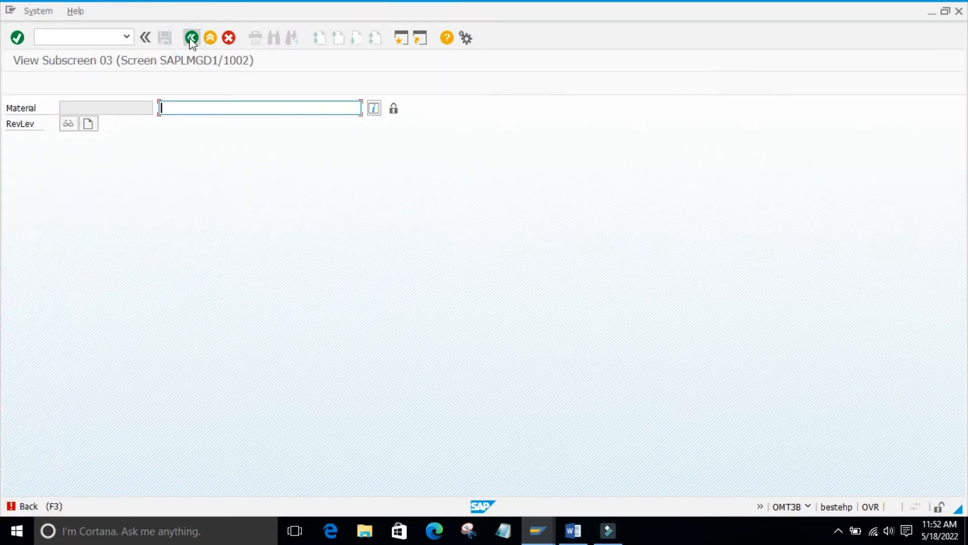
pyautogui.click(211, 39)
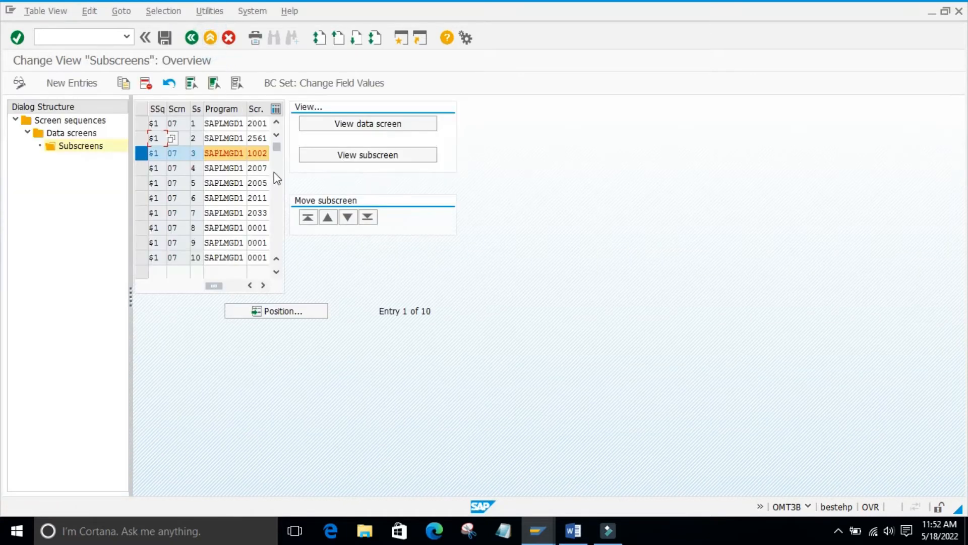
# Move subscreen 1002 down one place to position 4 of screen 07, preview it there twice, and return to the overview
pyautogui.click(347, 220)
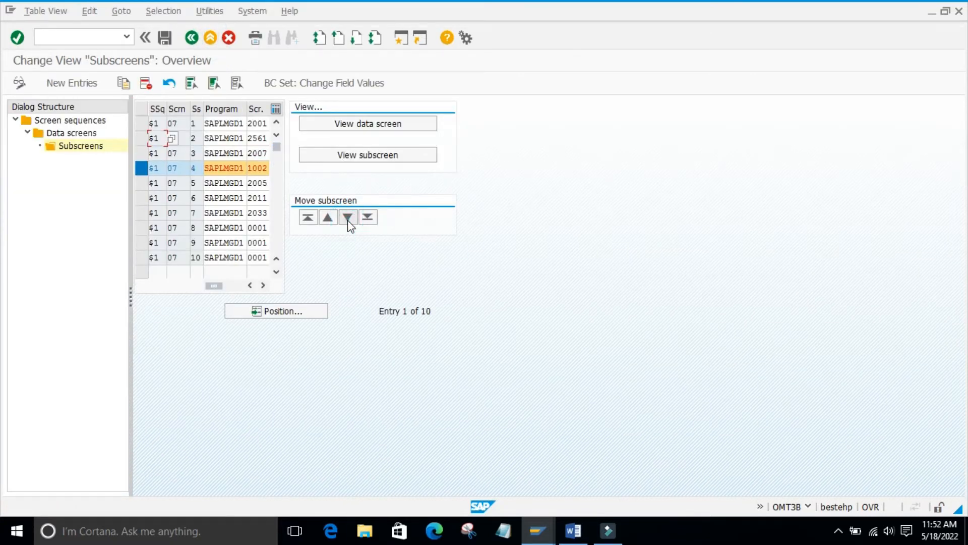
pyautogui.click(377, 151)
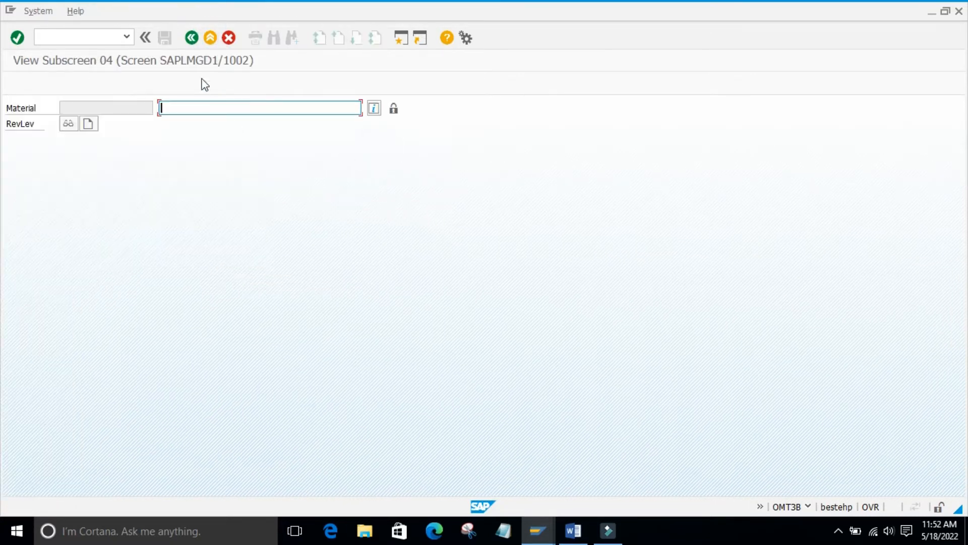
pyautogui.click(210, 38)
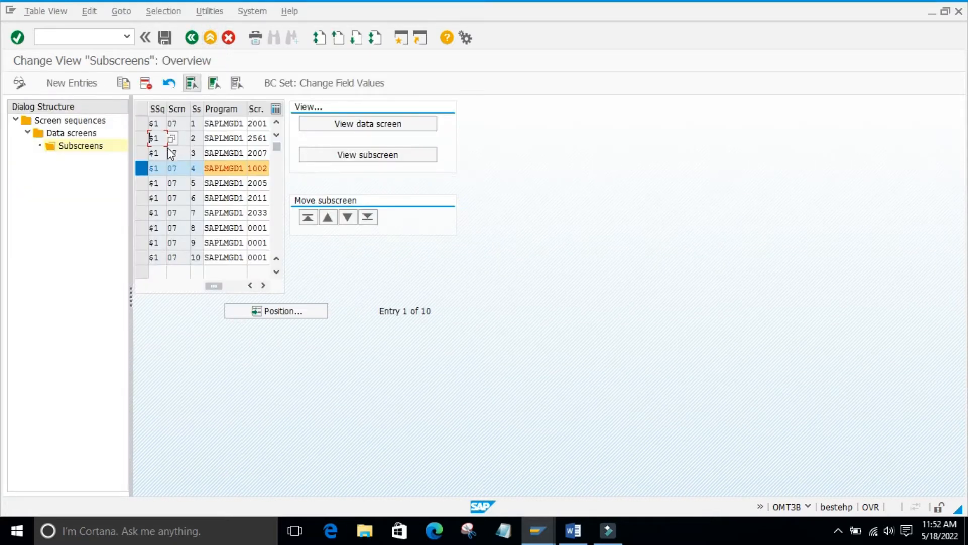
pyautogui.doubleClick(195, 170)
pyautogui.click(337, 153)
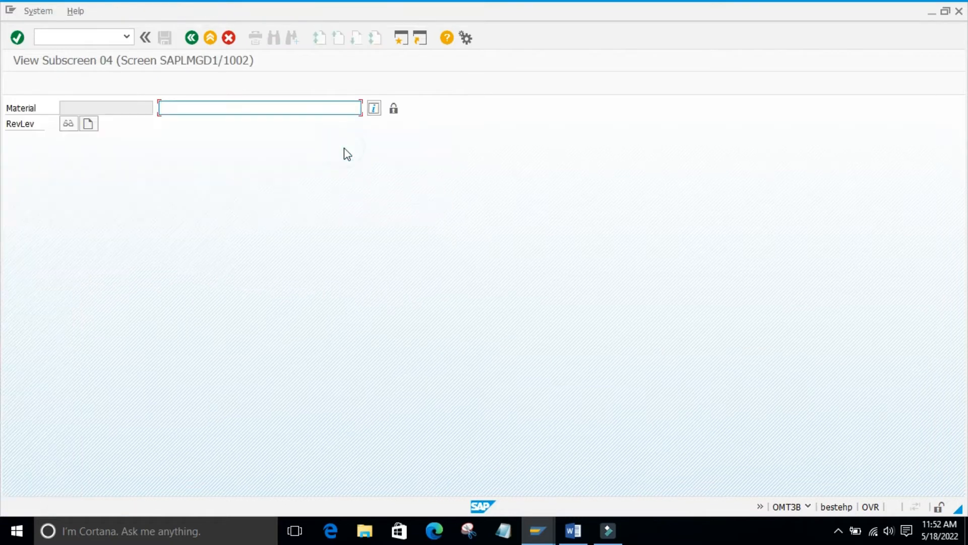
pyautogui.click(210, 38)
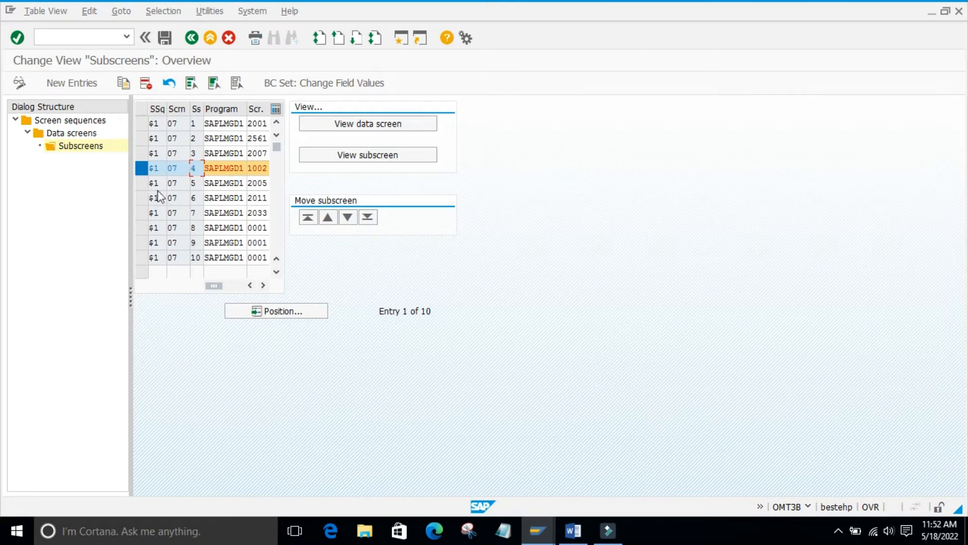
# Preview subscreen 2005 in position 5 of screen 07 and return to the Subscreens overview
pyautogui.click(141, 182)
pyautogui.click(371, 156)
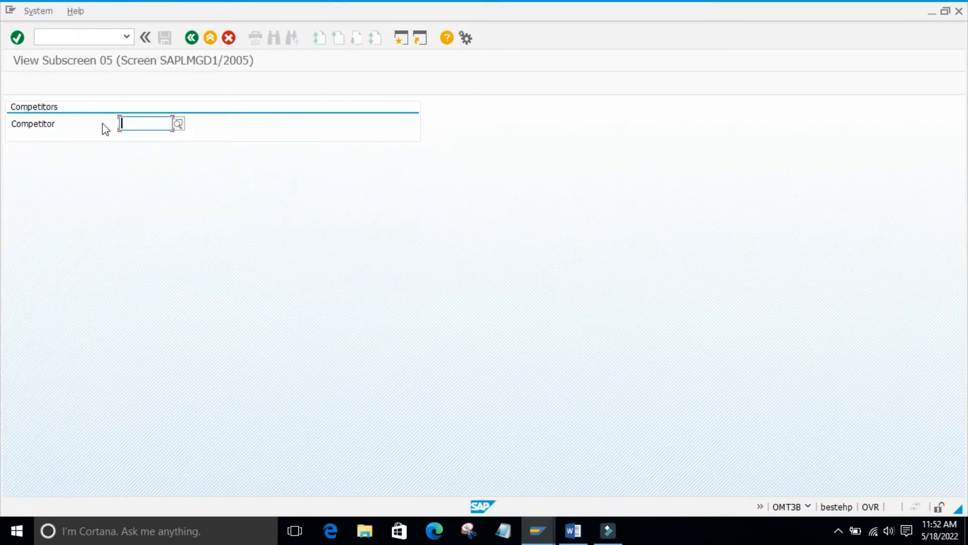
pyautogui.click(210, 38)
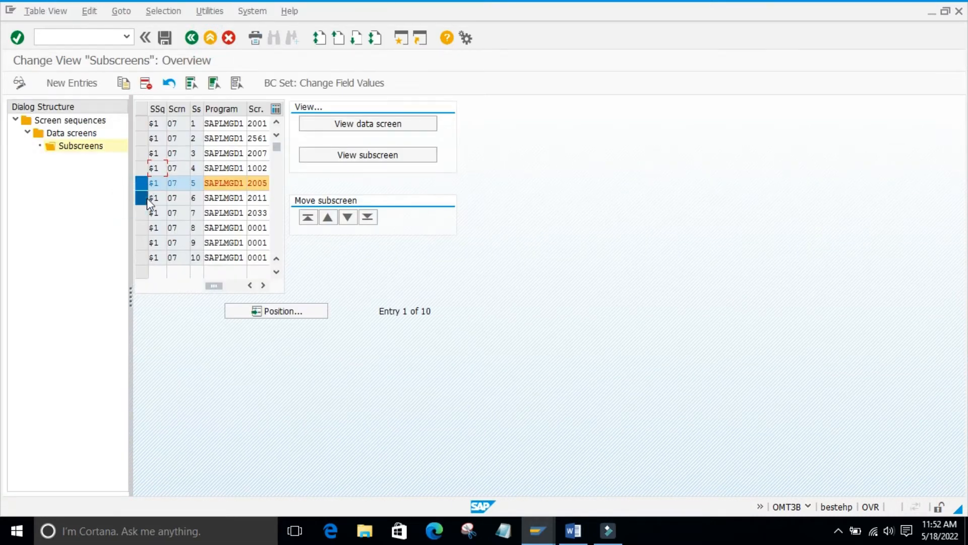
# Preview subscreen 2011 in position 6 and compare it with the Packaging material data section in the Create Material session
pyautogui.click(145, 198)
pyautogui.click(367, 156)
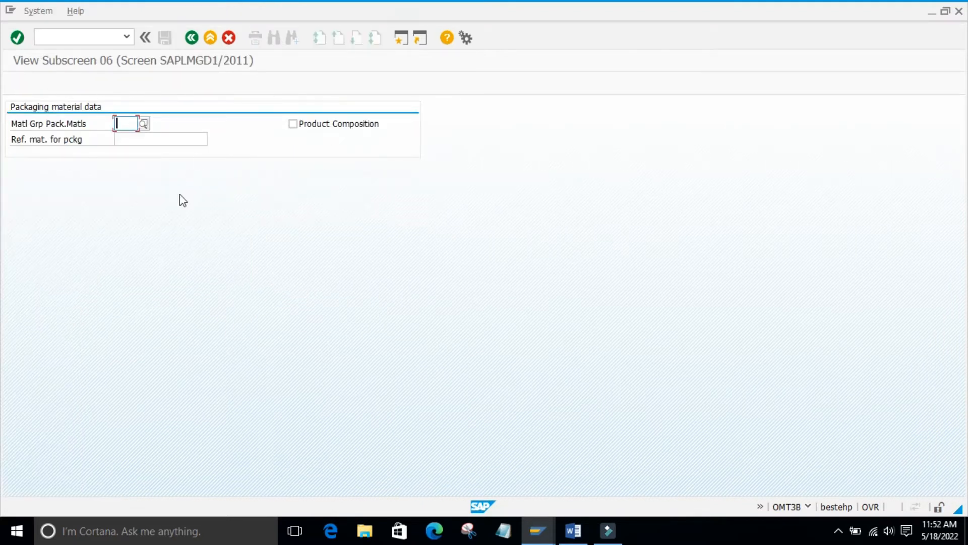
pyautogui.click(538, 531)
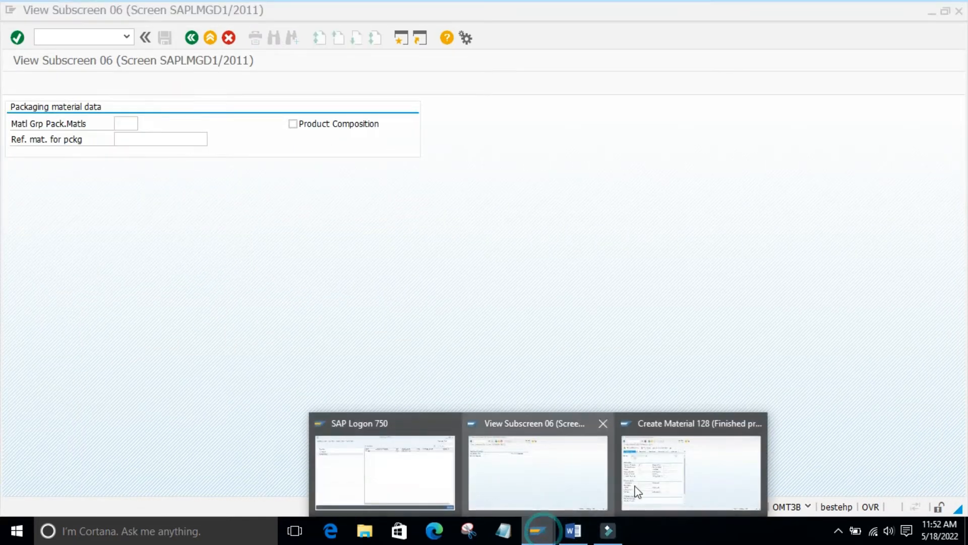
pyautogui.click(667, 470)
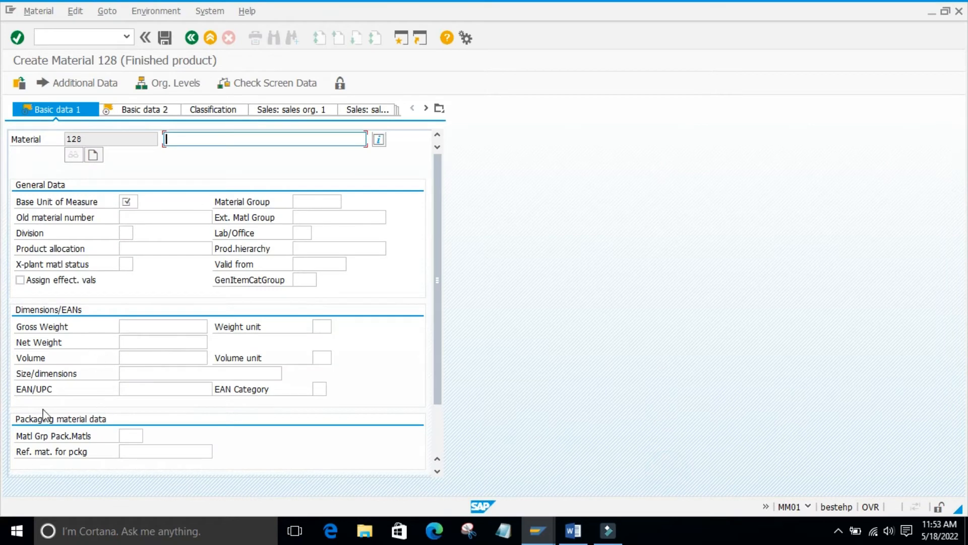
pyautogui.scroll(-2, 106, 464)
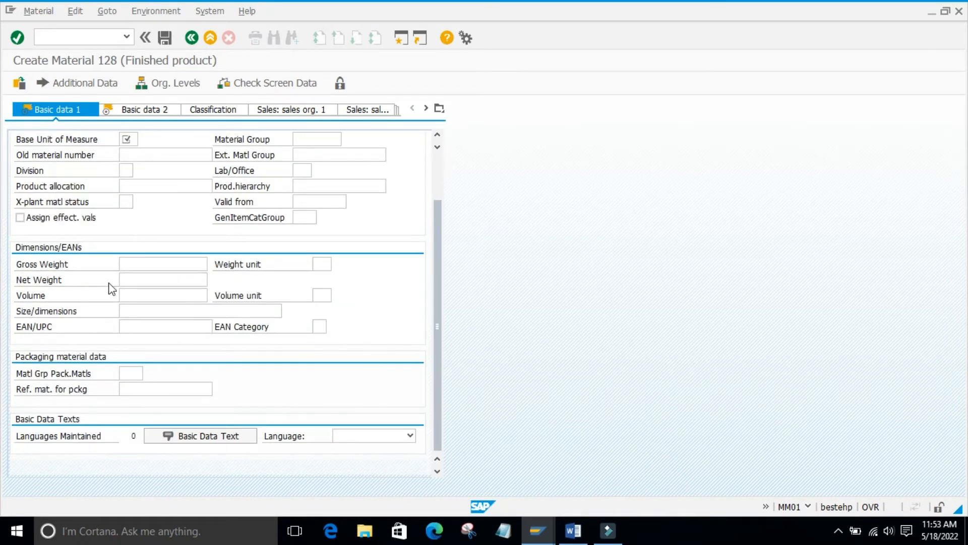
# Try to leave the Create Material screen, then return to the configuration session and close the preview of subscreen 2011
pyautogui.click(191, 38)
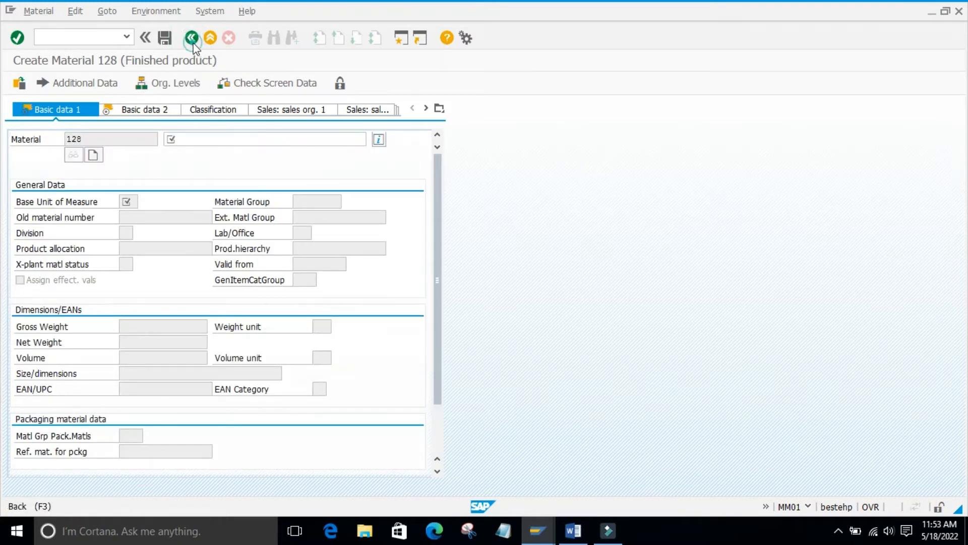
pyautogui.click(191, 38)
pyautogui.moveTo(540, 530)
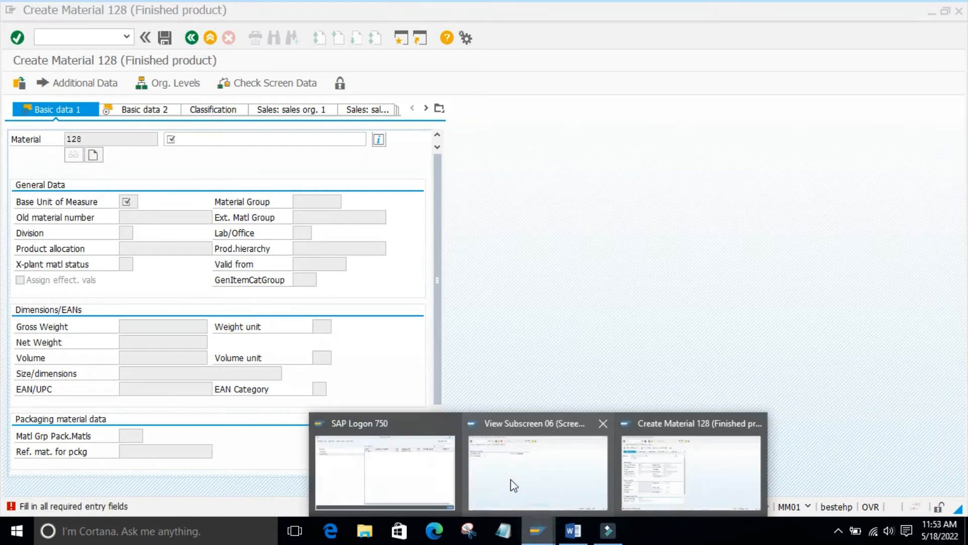
pyautogui.click(504, 478)
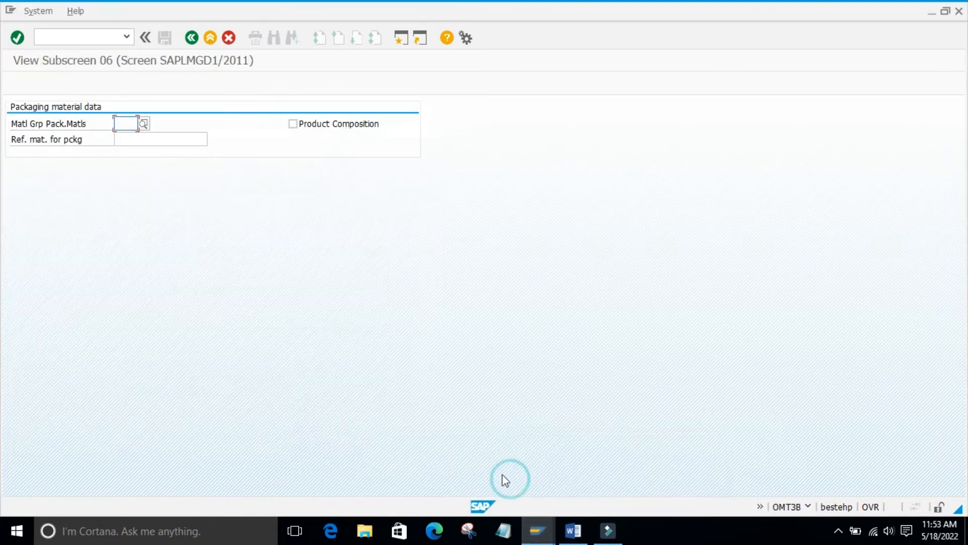
pyautogui.click(210, 38)
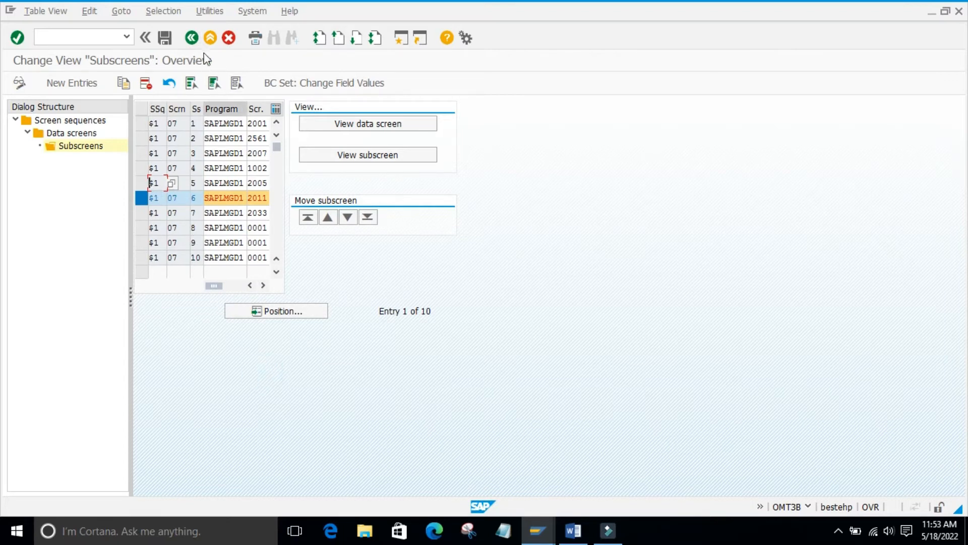
# Leave the screen sequence maintenance for data screens and discard the changes
pyautogui.click(191, 37)
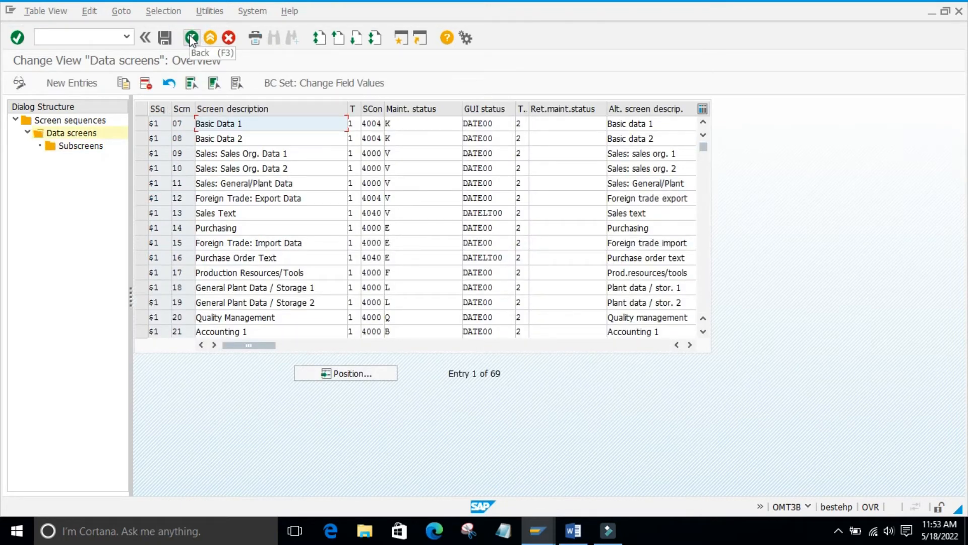
pyautogui.click(191, 38)
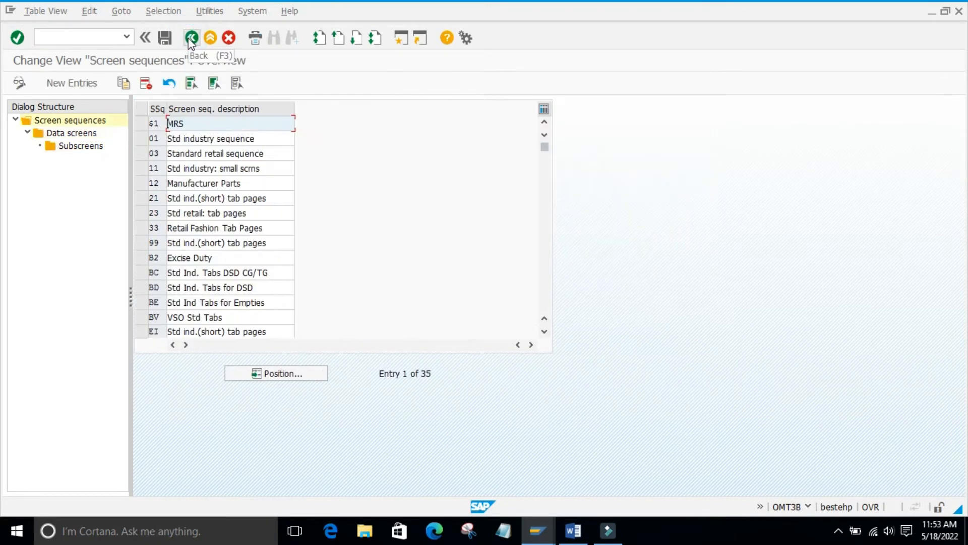
pyautogui.click(191, 38)
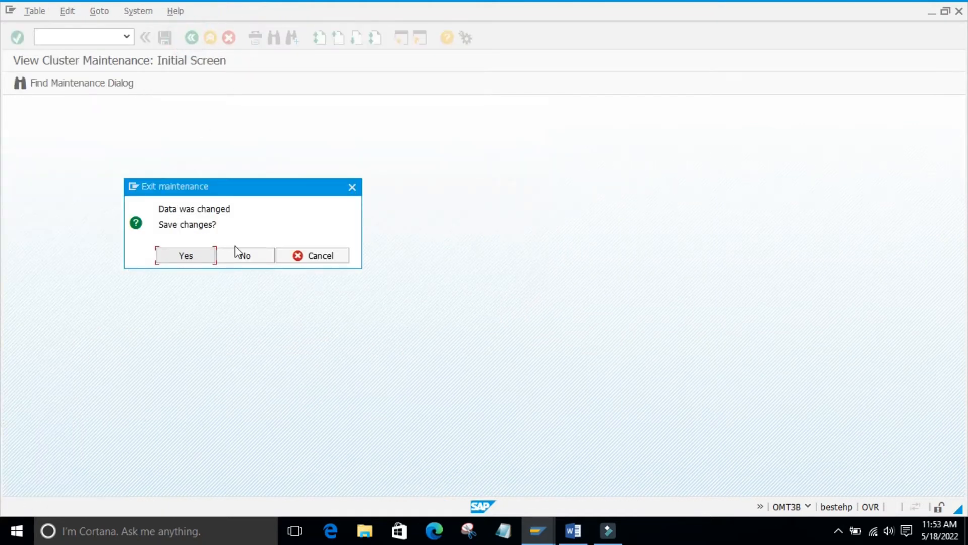
pyautogui.click(235, 253)
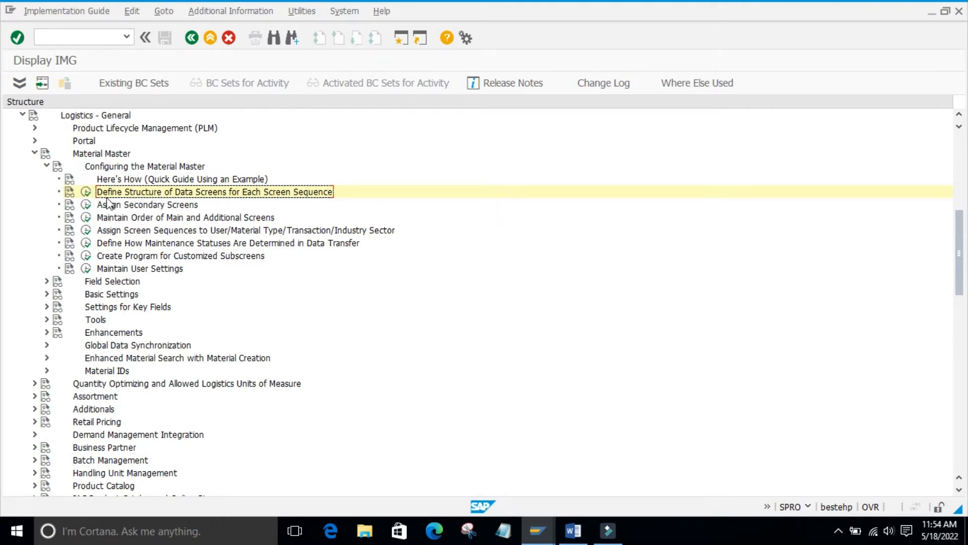
# Open the Assign Secondary Screens activity and display the details of the MRS screen sequence
pyautogui.click(87, 204)
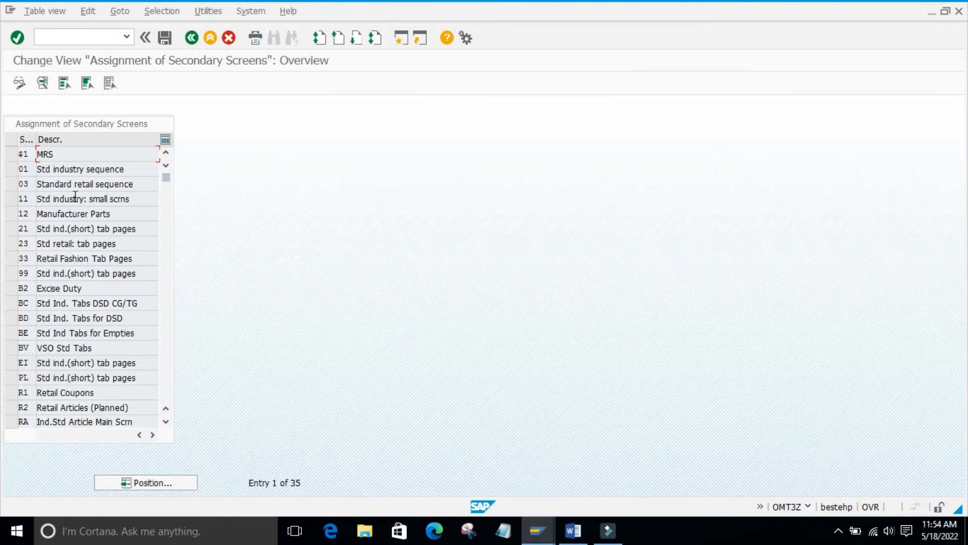
pyautogui.click(239, 215)
pyautogui.click(11, 157)
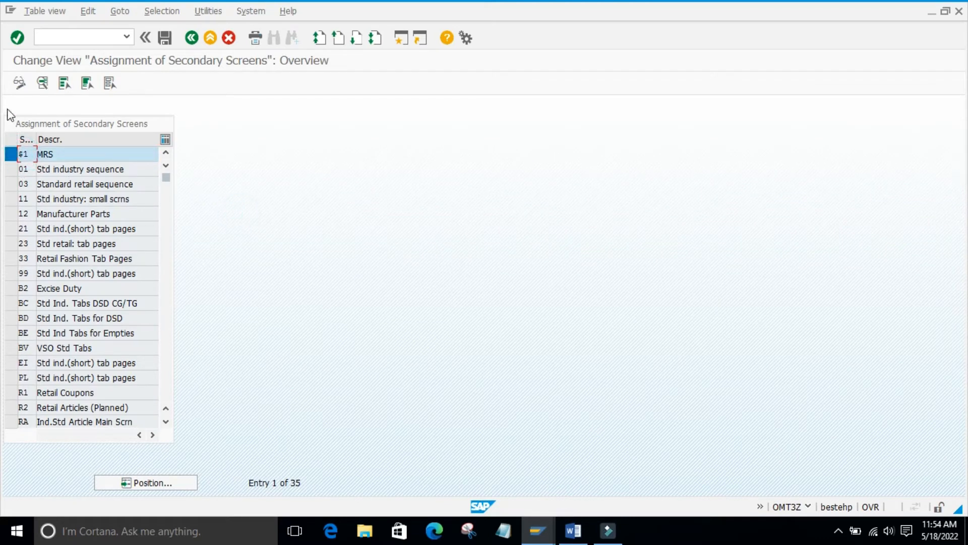
pyautogui.click(42, 83)
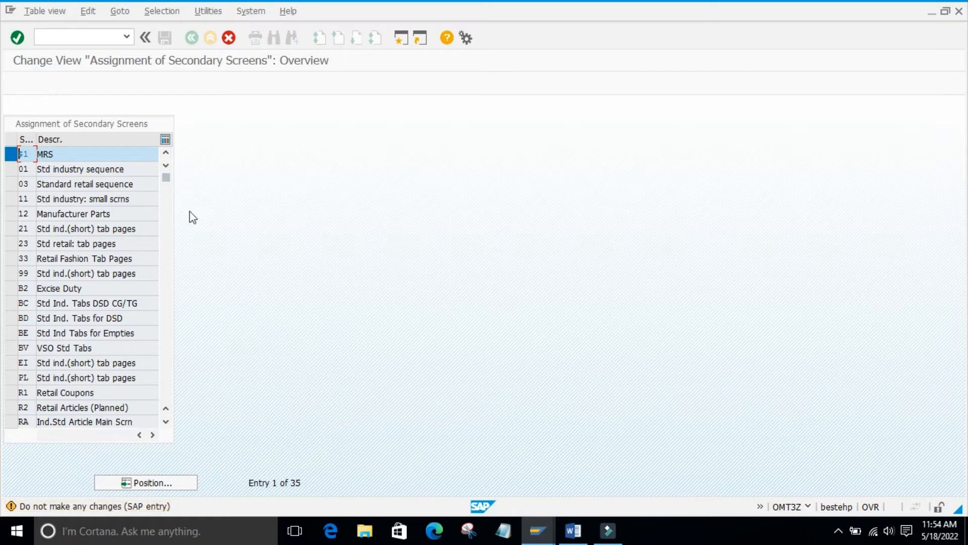
pyautogui.press('Return')
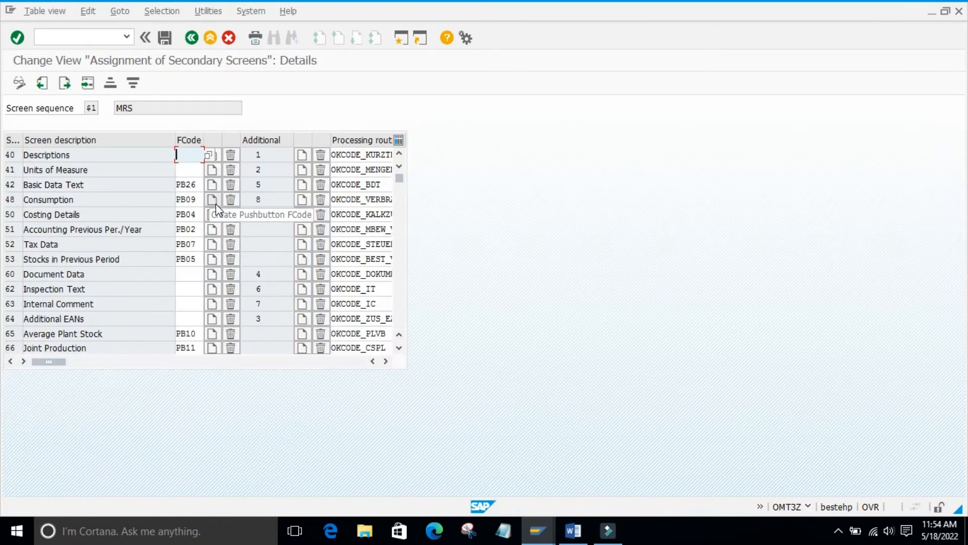
pyautogui.click(175, 416)
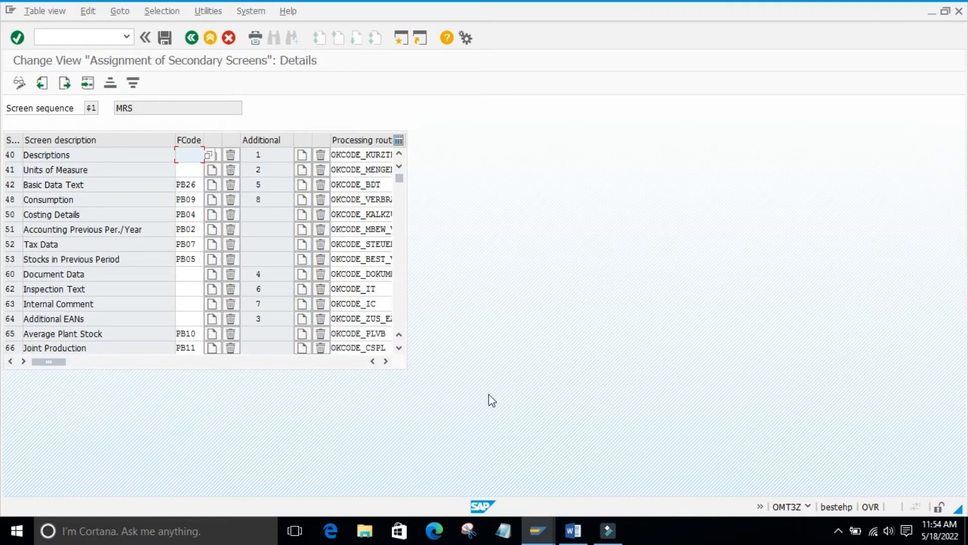
# Switch to the Create Material session and give material 128 the description "test mater", base unit ea and material group 01004
pyautogui.click(538, 531)
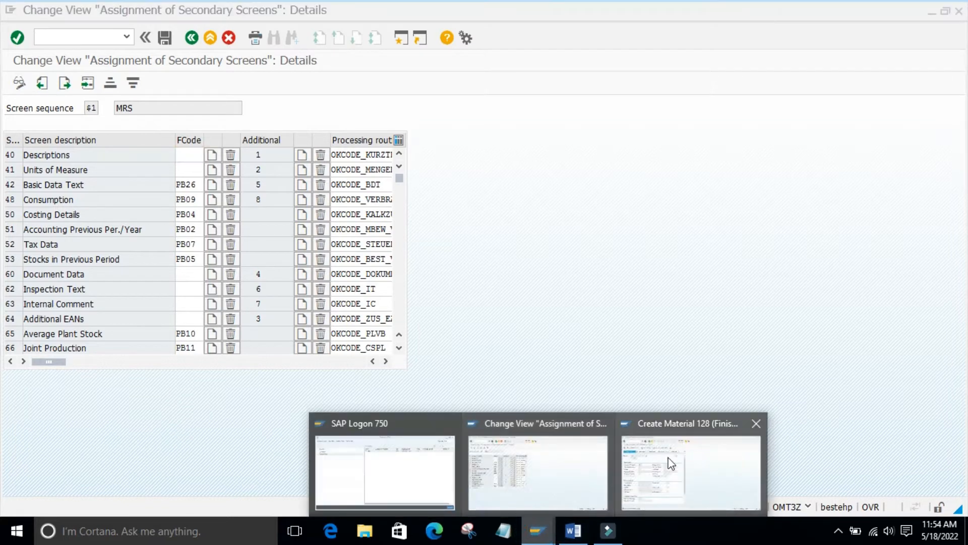
pyautogui.click(665, 457)
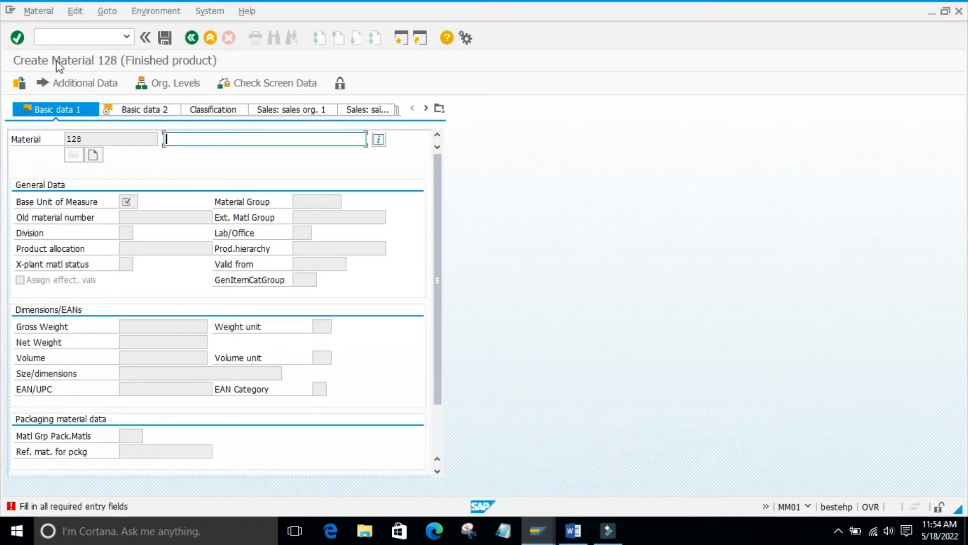
pyautogui.click(210, 140)
pyautogui.click(195, 156)
pyautogui.press('Return')
pyautogui.click(129, 202)
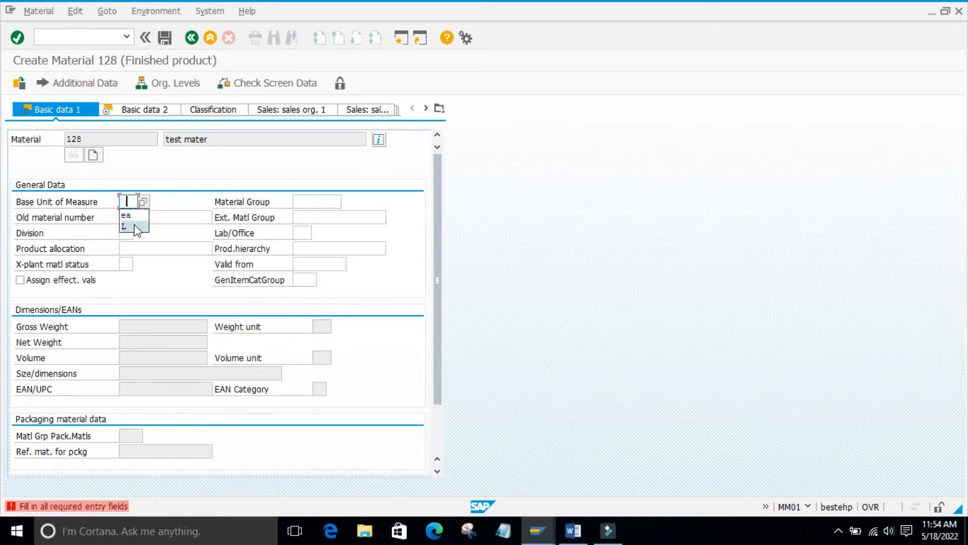
pyautogui.click(128, 215)
pyautogui.click(302, 202)
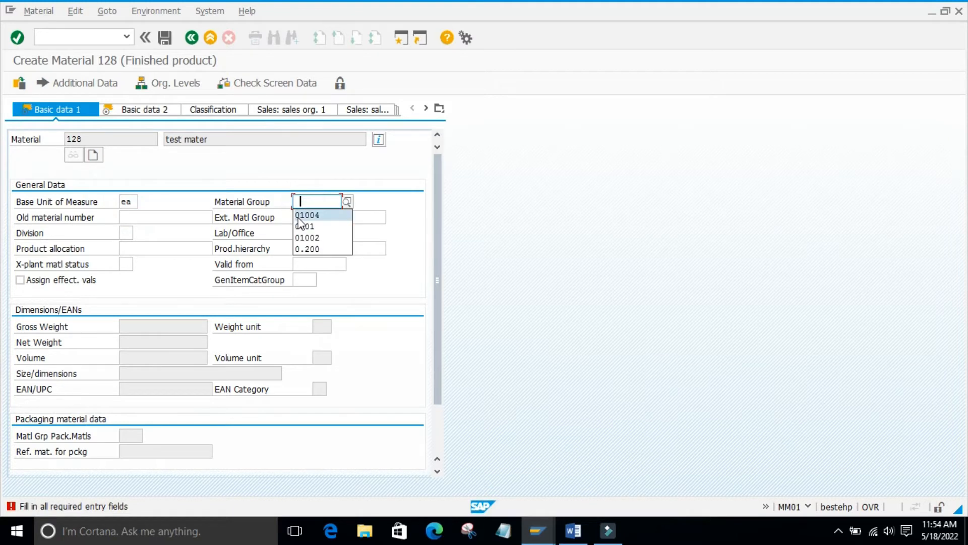
pyautogui.click(302, 215)
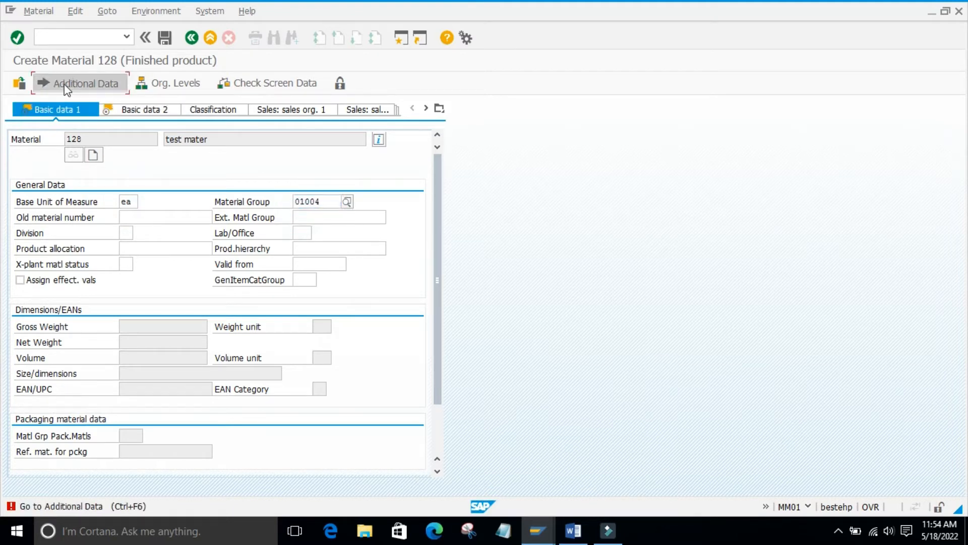
# Abandon material 128 without saving and start a new finished product in Mechanical Engineering with the preselected views
pyautogui.click(65, 85)
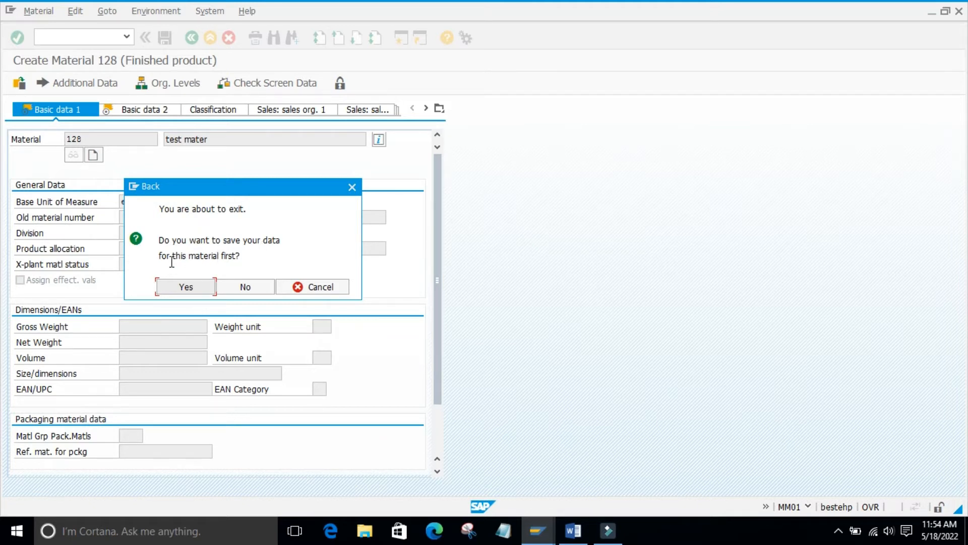
pyautogui.click(238, 287)
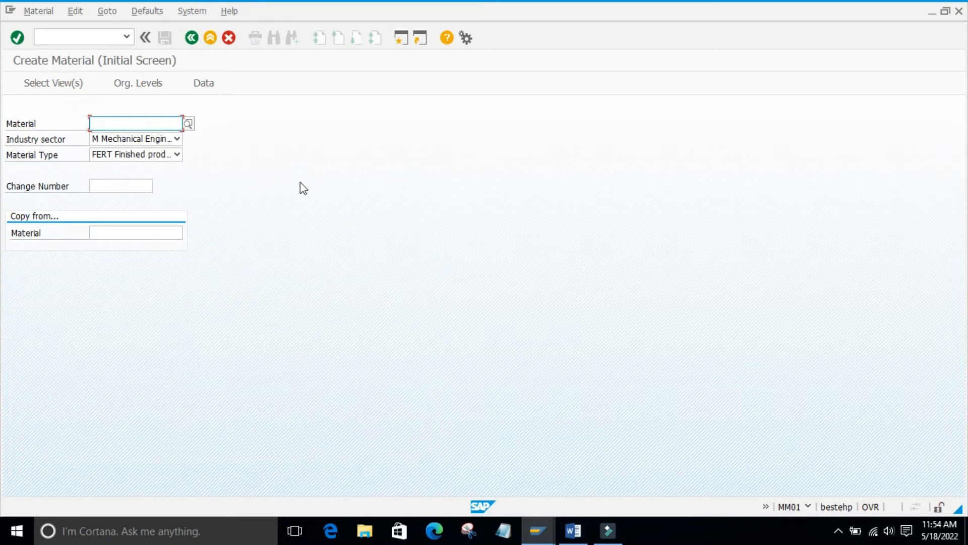
pyautogui.press('Return')
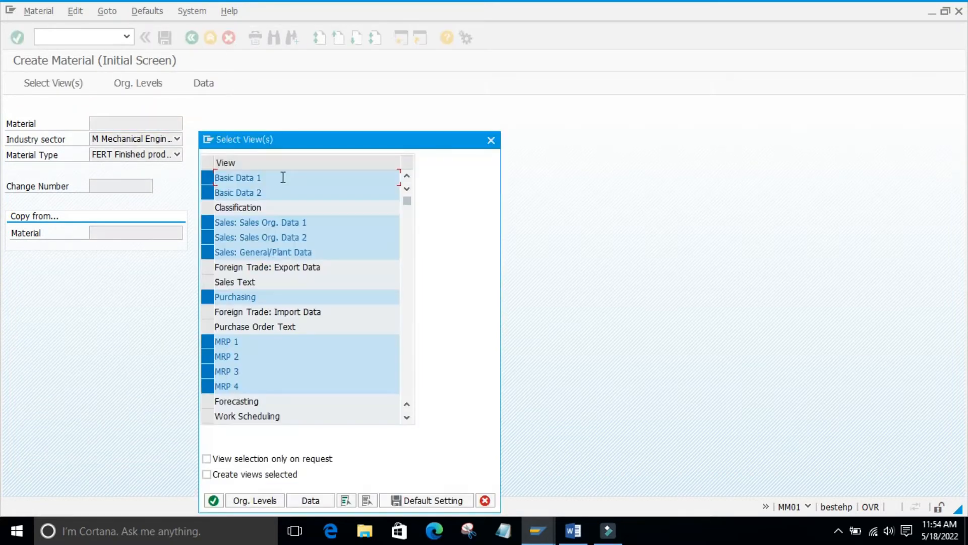
pyautogui.moveTo(391, 146); pyautogui.dragTo(393, 105)
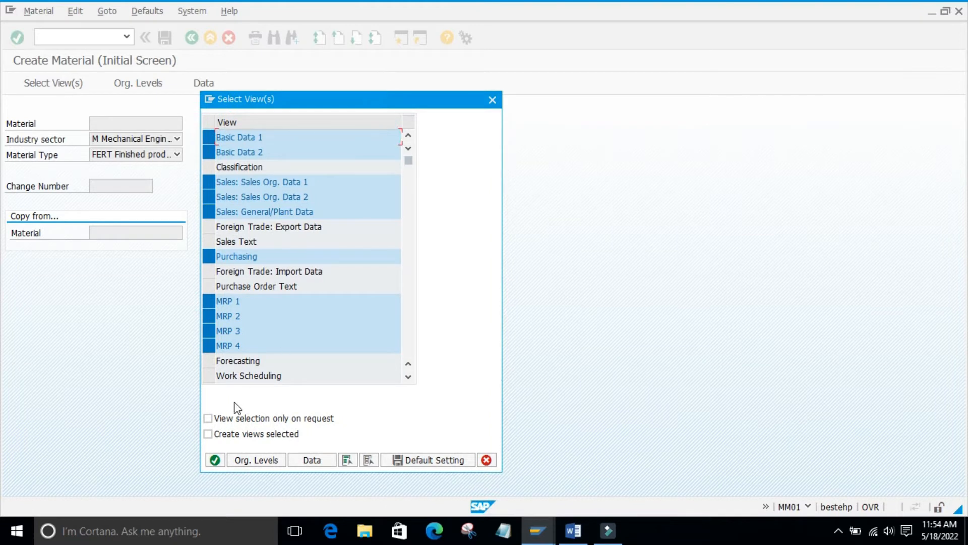
pyautogui.click(213, 459)
pyautogui.click(274, 319)
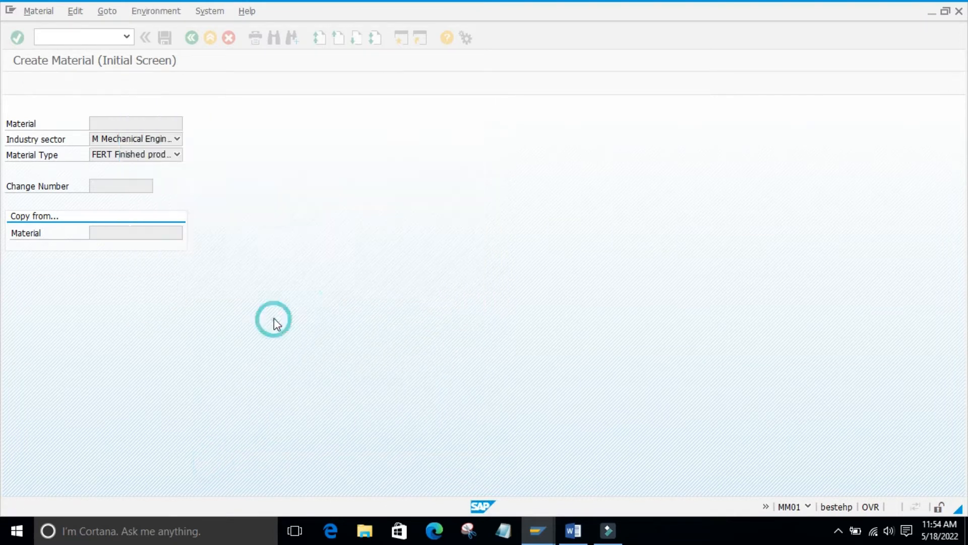
# Give material 129 the description "test mater", base unit of measure ea and material group 01004
pyautogui.click(182, 140)
pyautogui.press('Return')
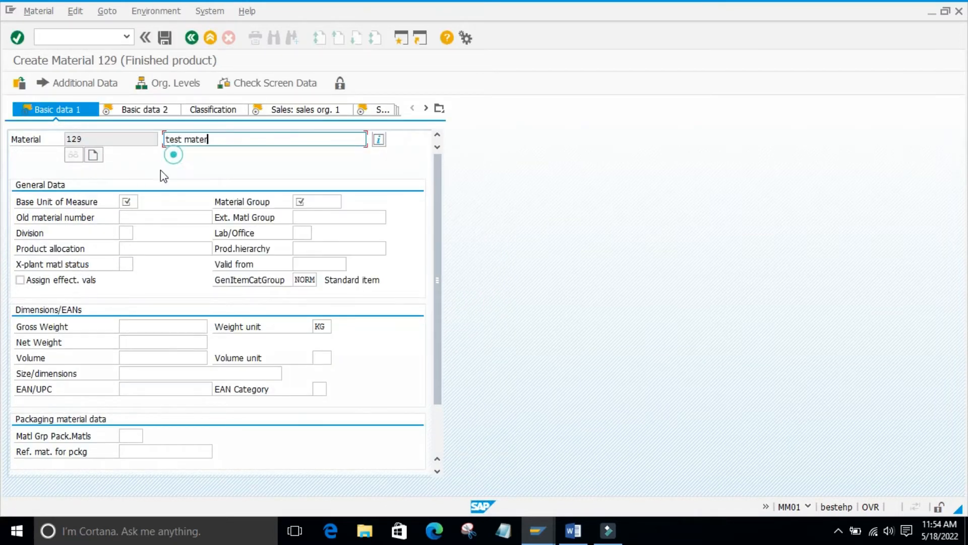
pyautogui.click(129, 201)
pyautogui.write('ea')
pyautogui.click(337, 201)
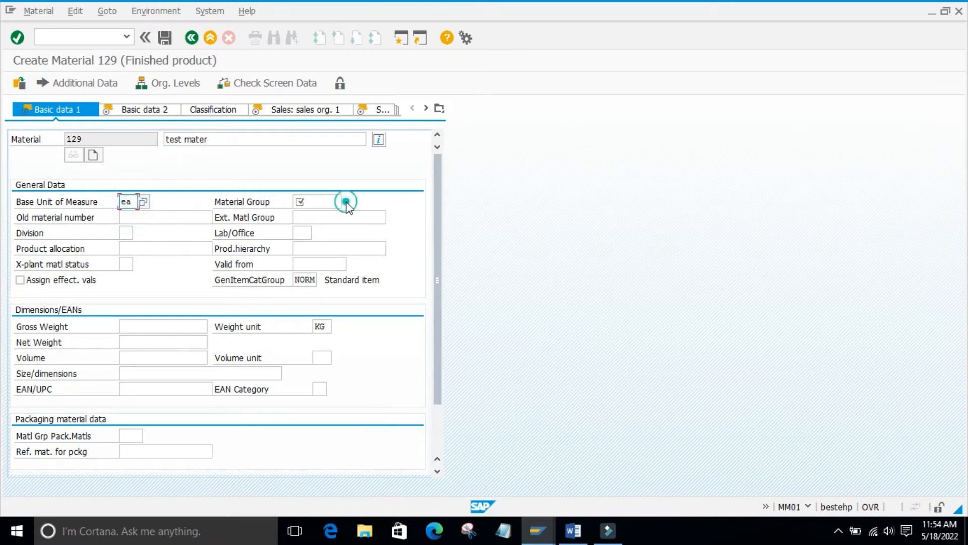
pyautogui.click(306, 215)
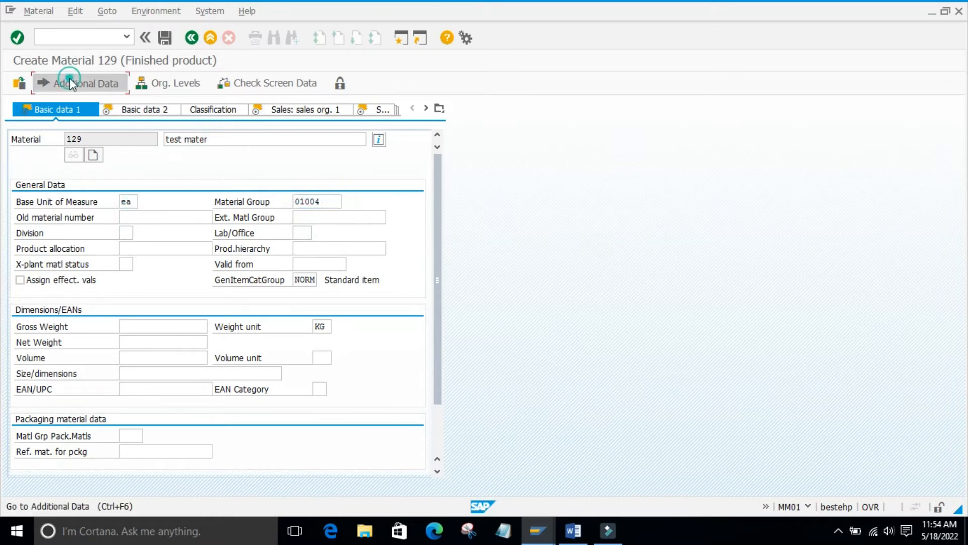
# Open the additional data of material 129 and review its units of measure, additional EANs, document data and list of available views
pyautogui.click(75, 82)
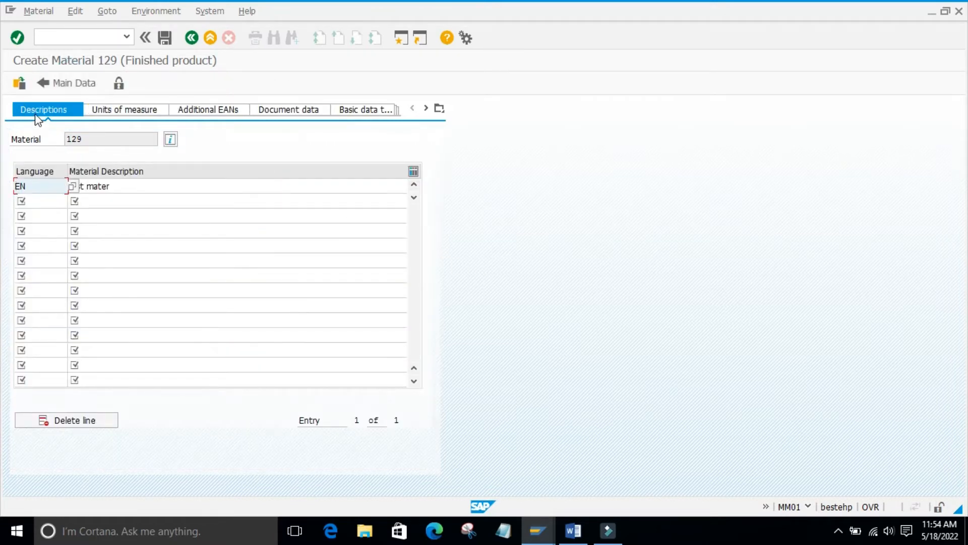
pyautogui.click(103, 110)
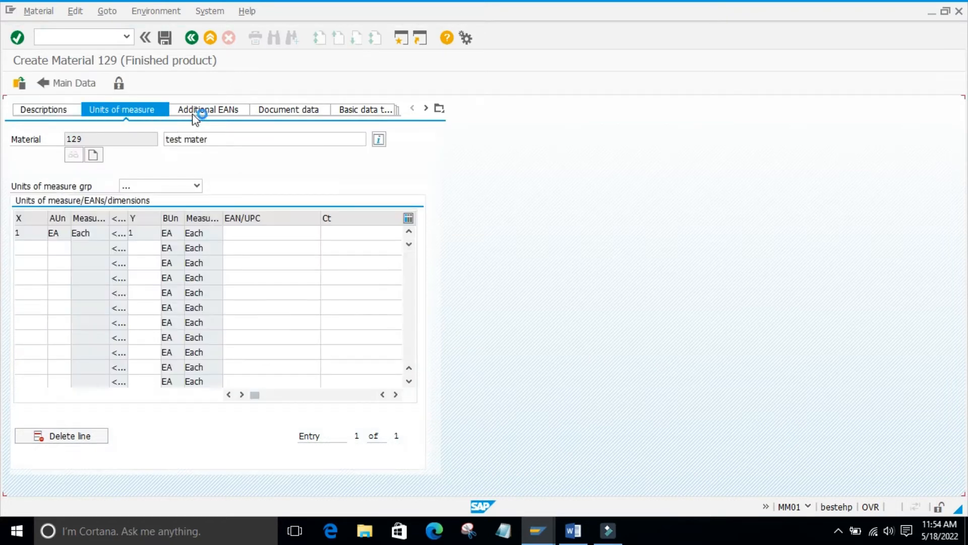
pyautogui.click(198, 113)
pyautogui.click(243, 108)
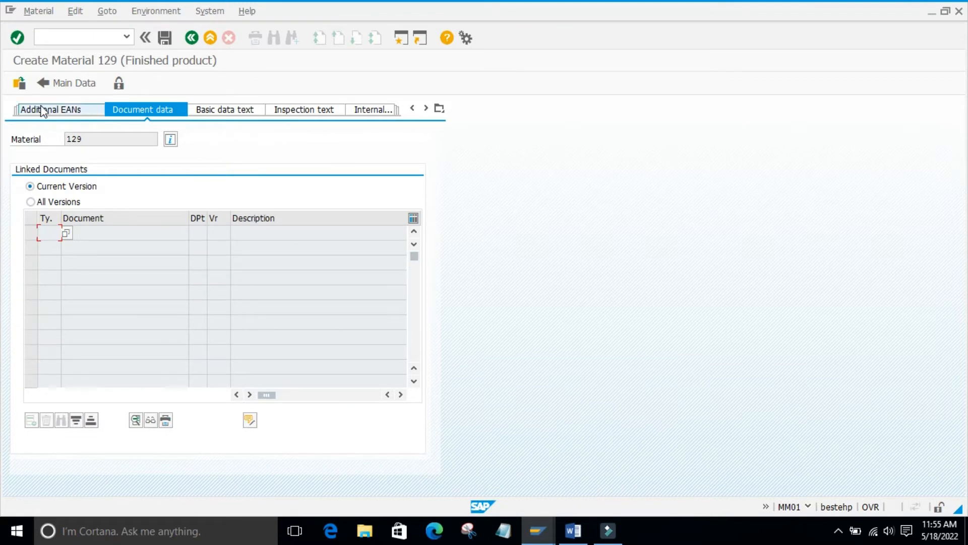
pyautogui.click(439, 110)
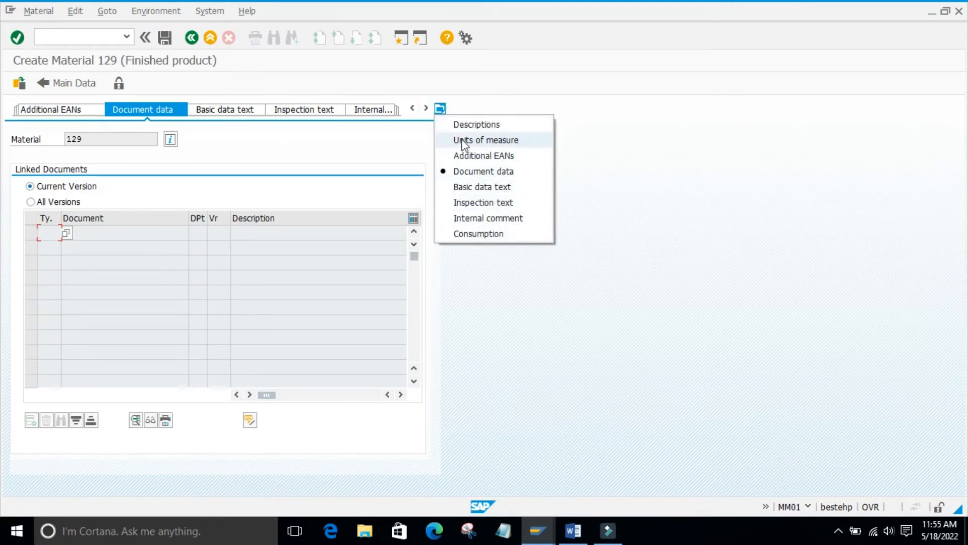
pyautogui.click(501, 272)
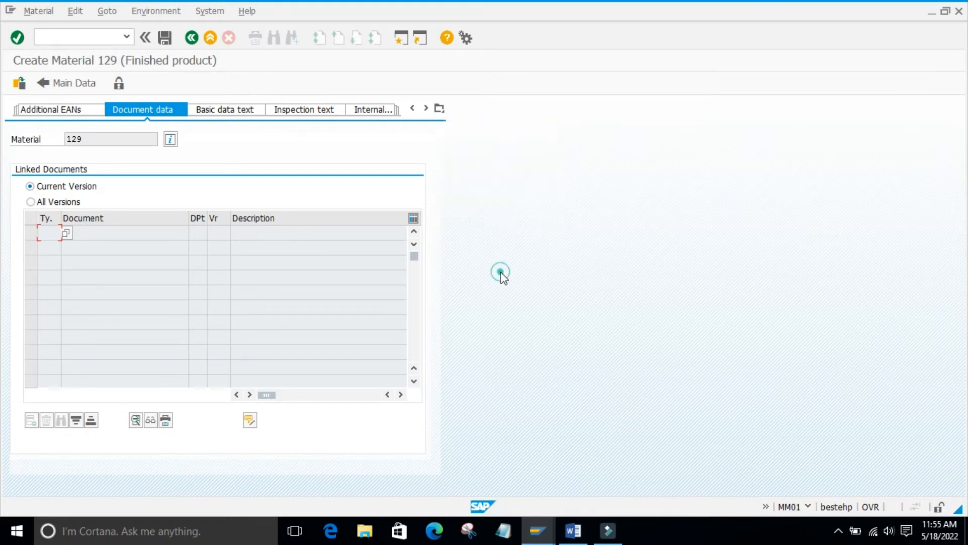
# Return to the secondary screen assignments of the MRS sequence and compare the listed screens with the additional data views
pyautogui.click(538, 531)
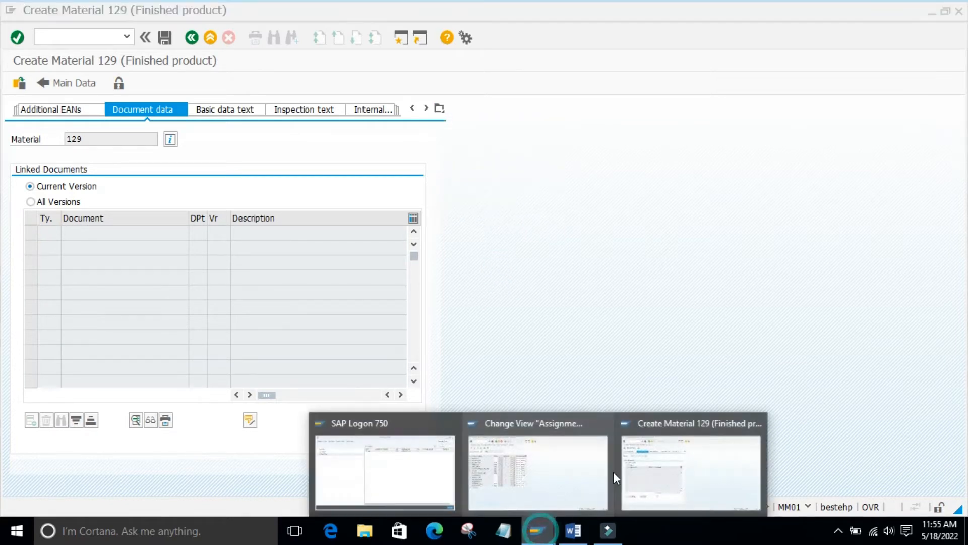
pyautogui.click(590, 466)
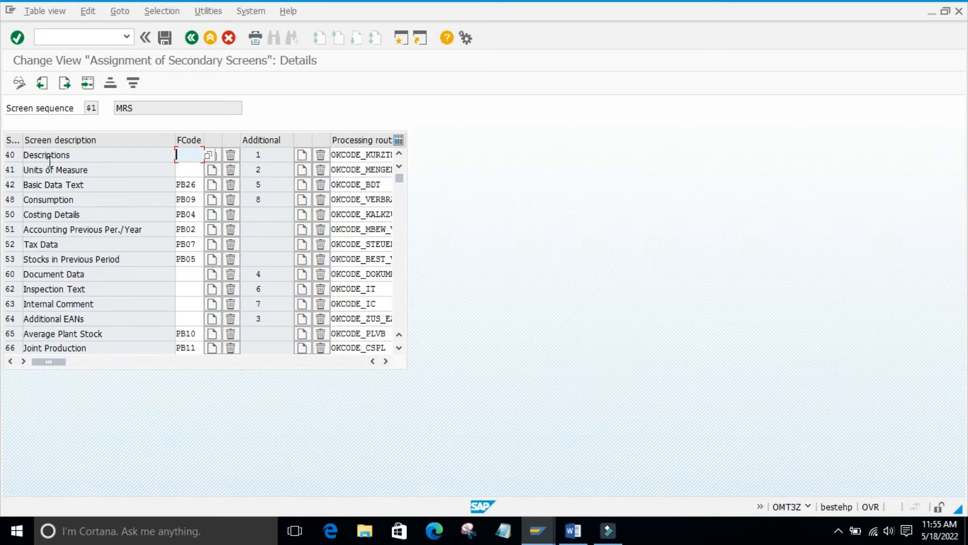
pyautogui.scroll(-5, 49, 170)
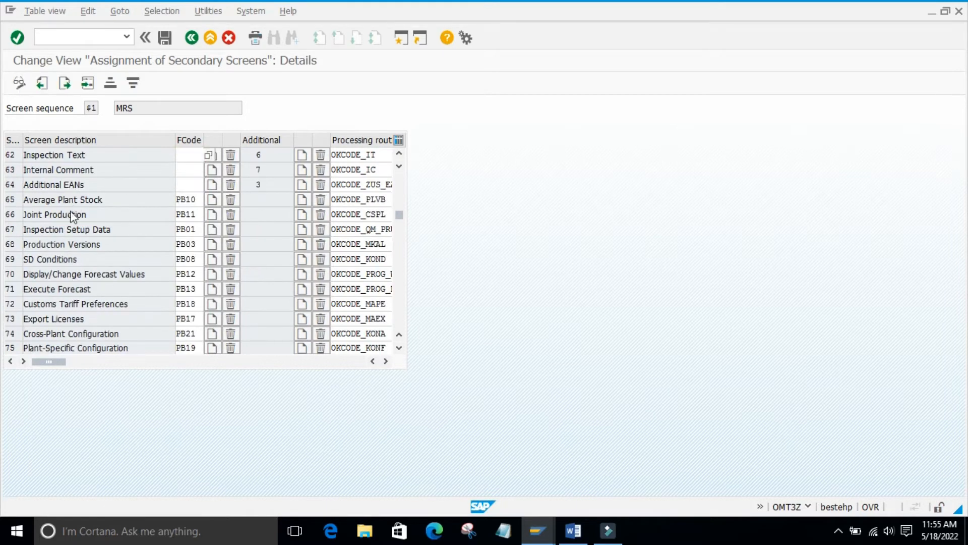
pyautogui.scroll(-6, 68, 237)
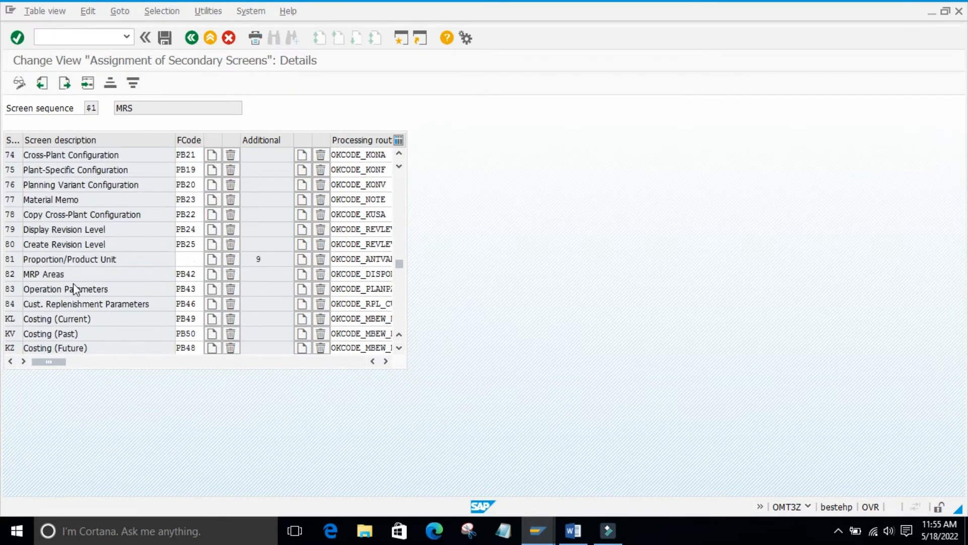
# Review the secondary screens assigned to the MRS sequence, then leave the assignment without saving changes
pyautogui.scroll(6, 63, 267)
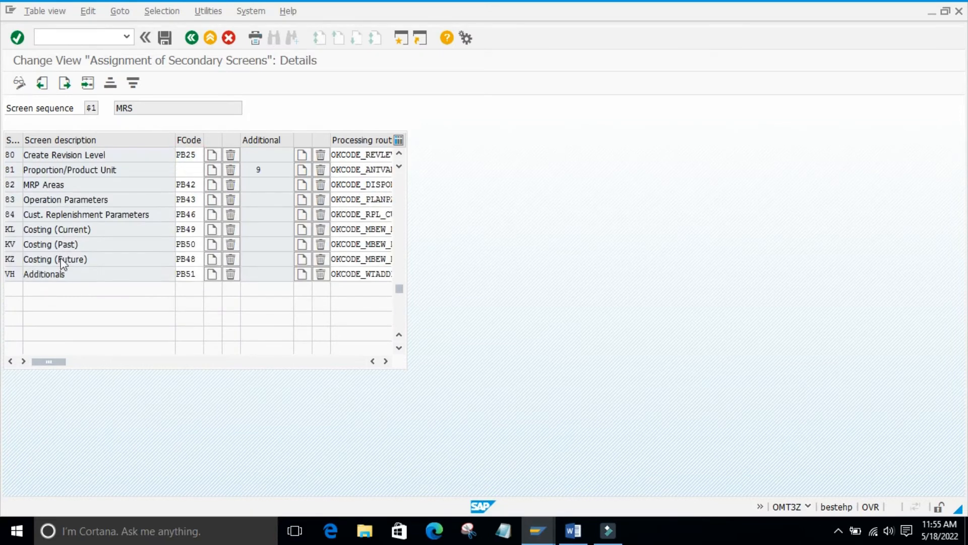
pyautogui.scroll(4, 40, 228)
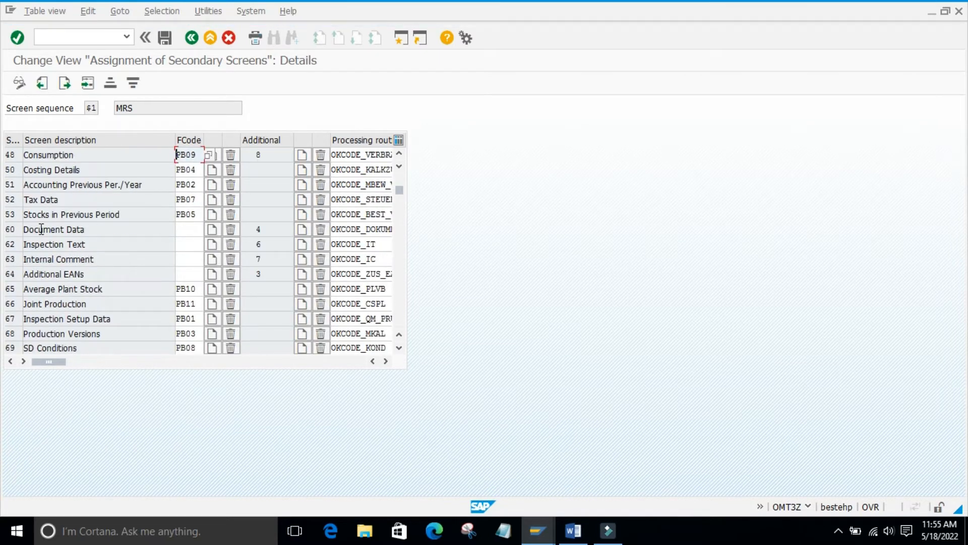
pyautogui.scroll(1, 66, 173)
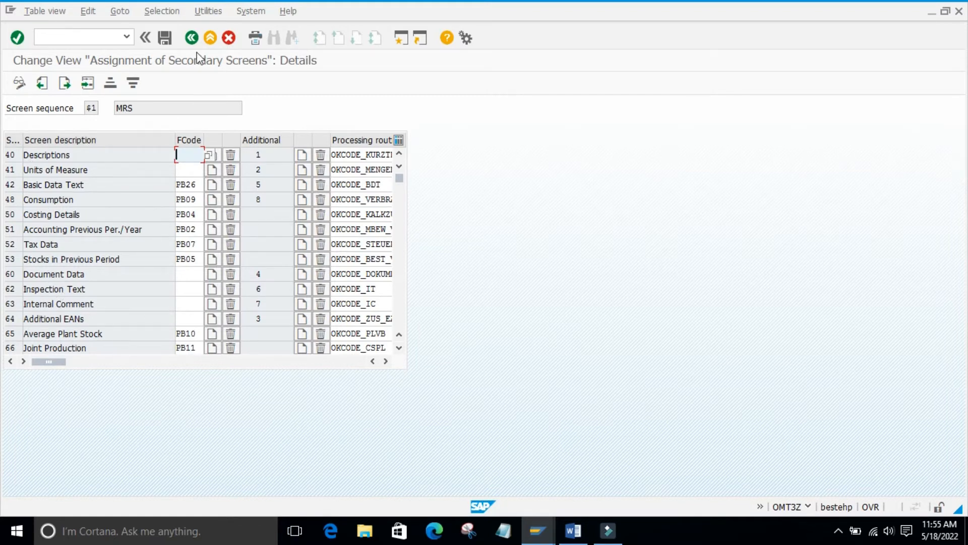
pyautogui.click(192, 38)
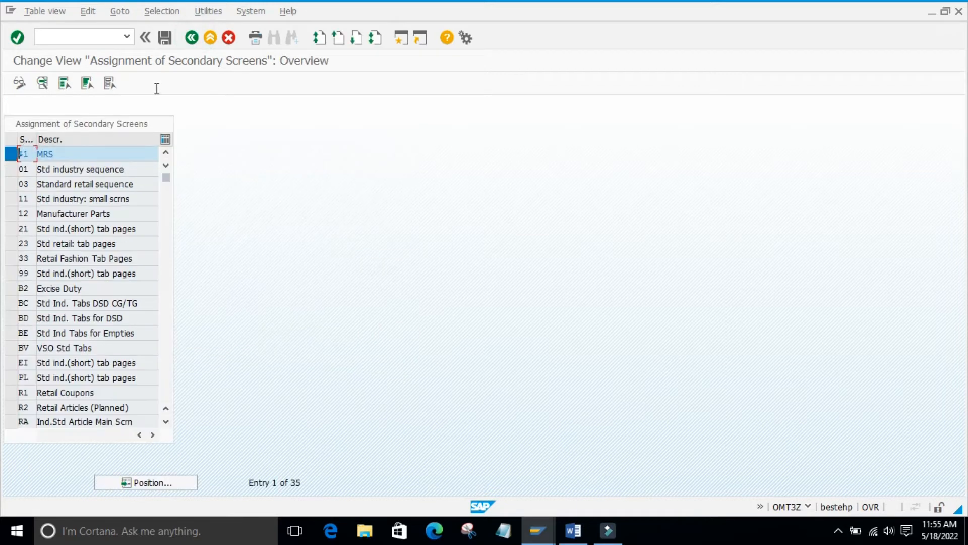
pyautogui.click(192, 38)
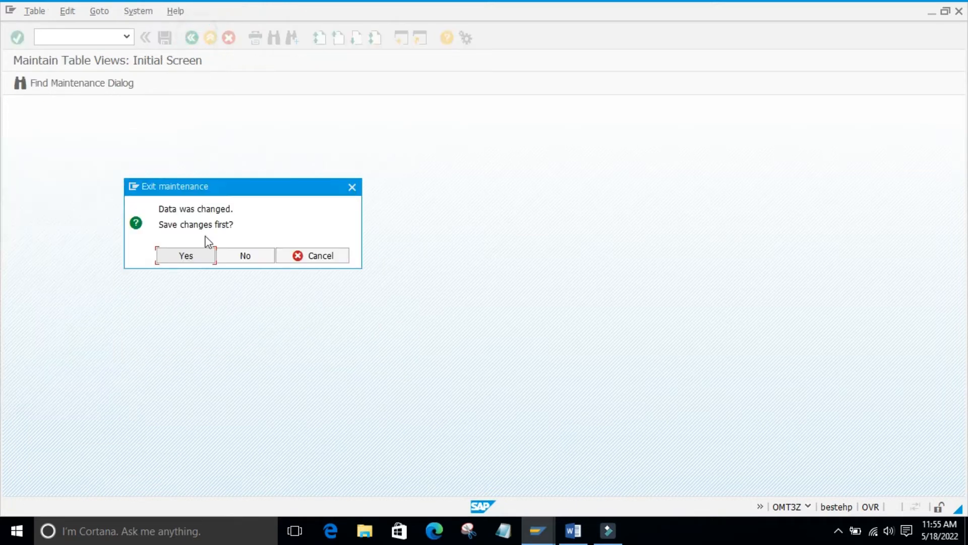
pyautogui.click(235, 260)
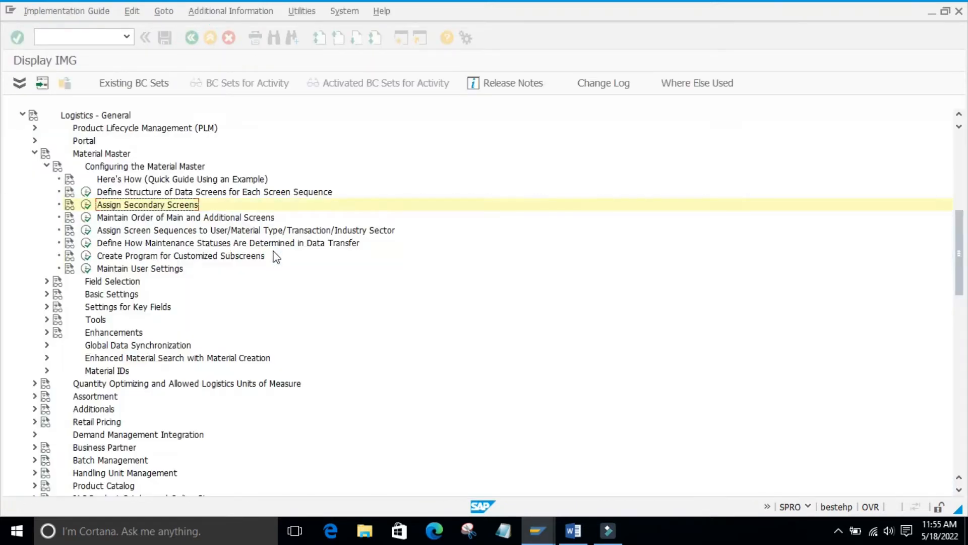
# Examine all data screens defined for the MRS screen sequence in the data screen structure, then return to the implementation guide
pyautogui.click(86, 191)
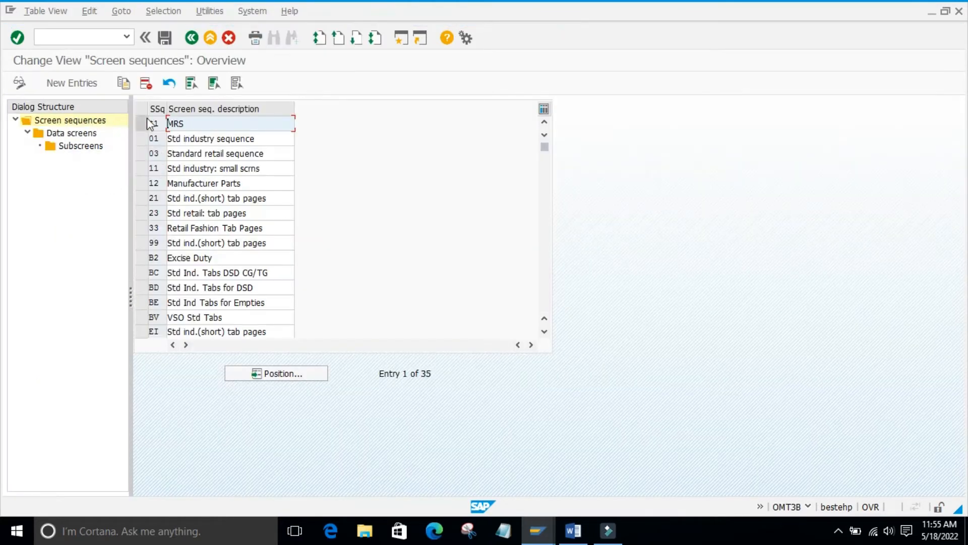
pyautogui.click(144, 124)
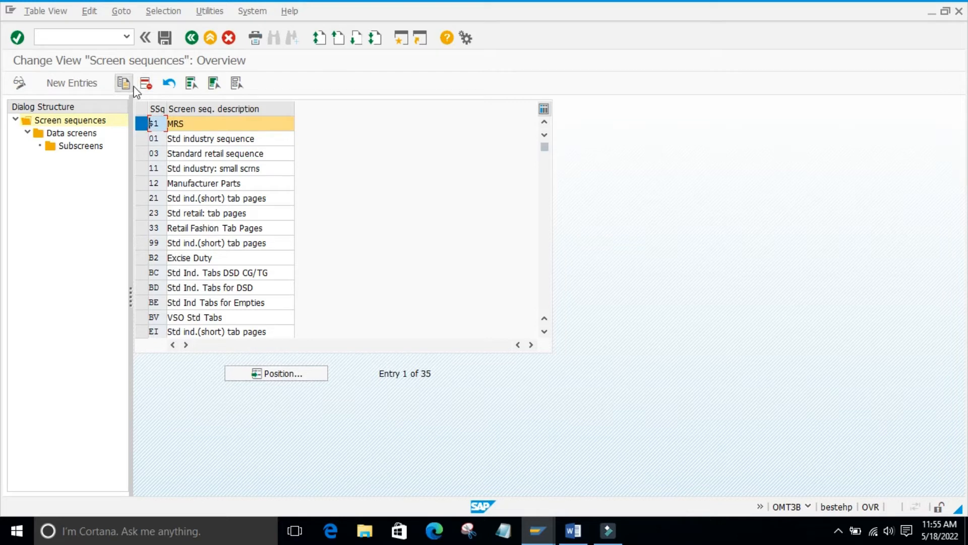
pyautogui.doubleClick(65, 134)
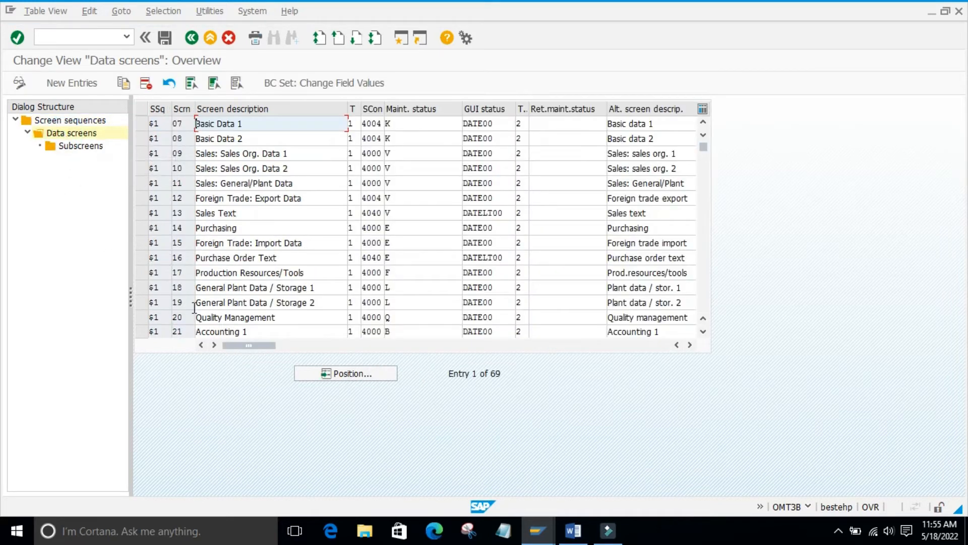
pyautogui.scroll(-1, 367, 219)
pyautogui.scroll(-16, 534, 221)
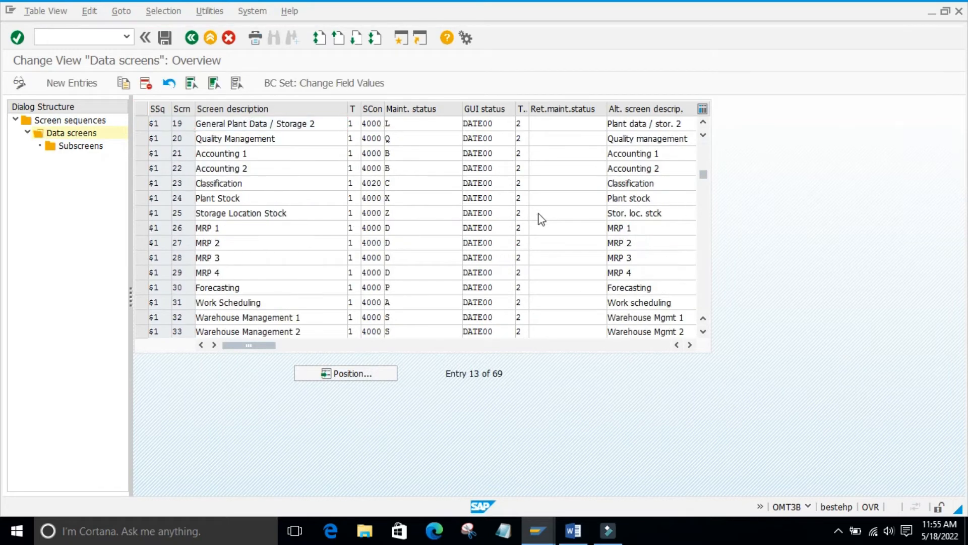
pyautogui.scroll(-6, 535, 228)
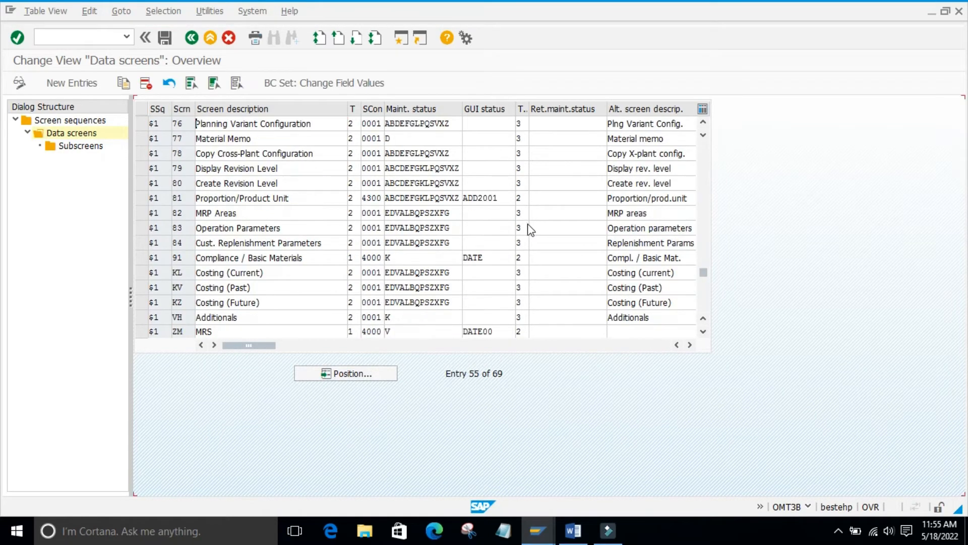
pyautogui.scroll(1, 293, 211)
pyautogui.scroll(13, 293, 211)
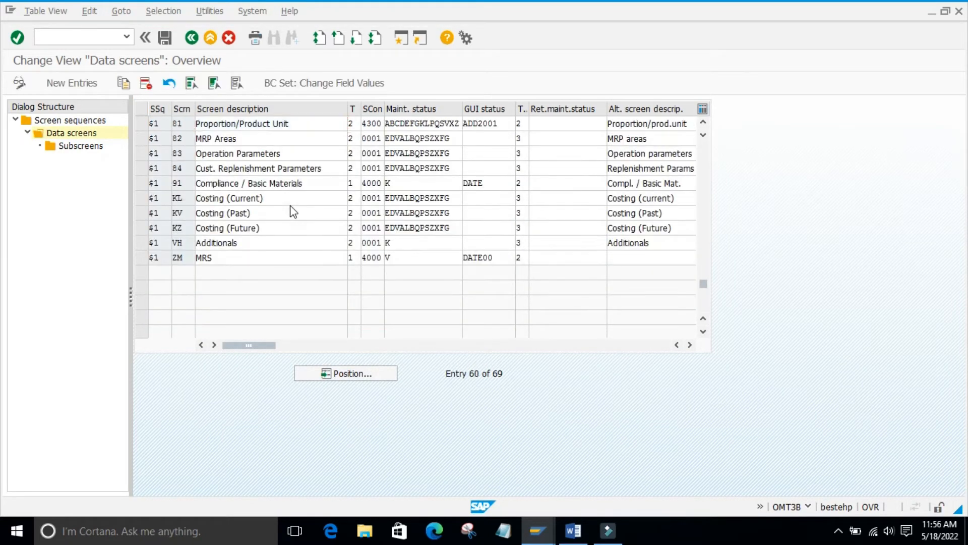
pyautogui.scroll(9, 291, 207)
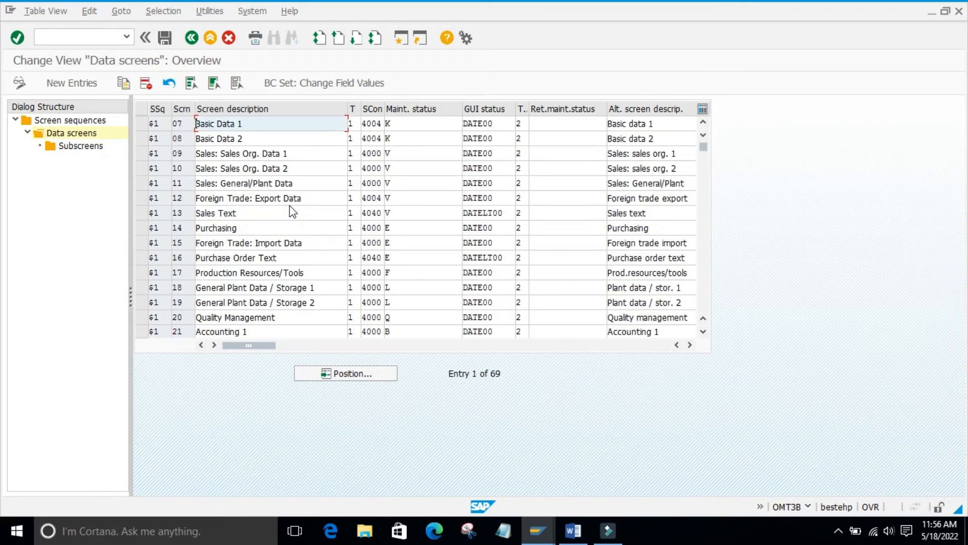
pyautogui.click(192, 37)
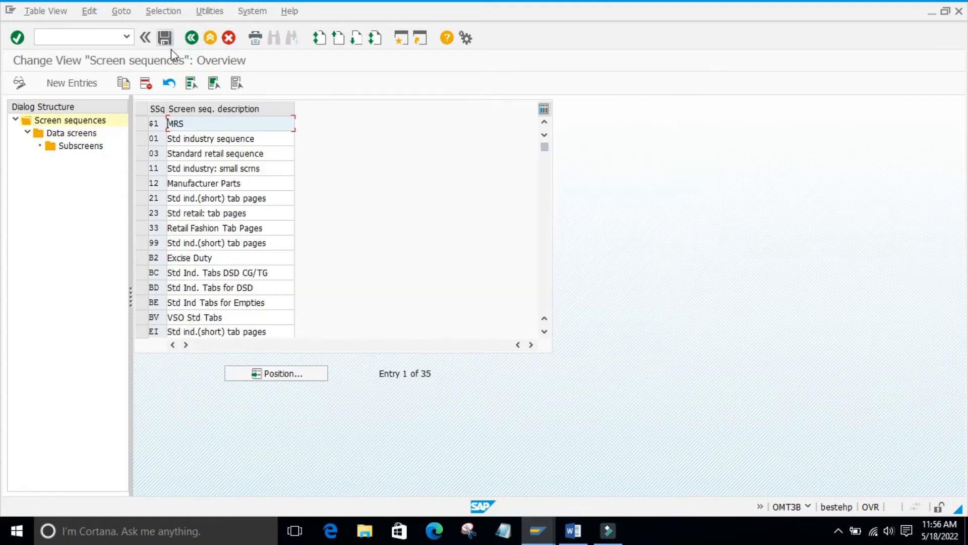
pyautogui.click(196, 43)
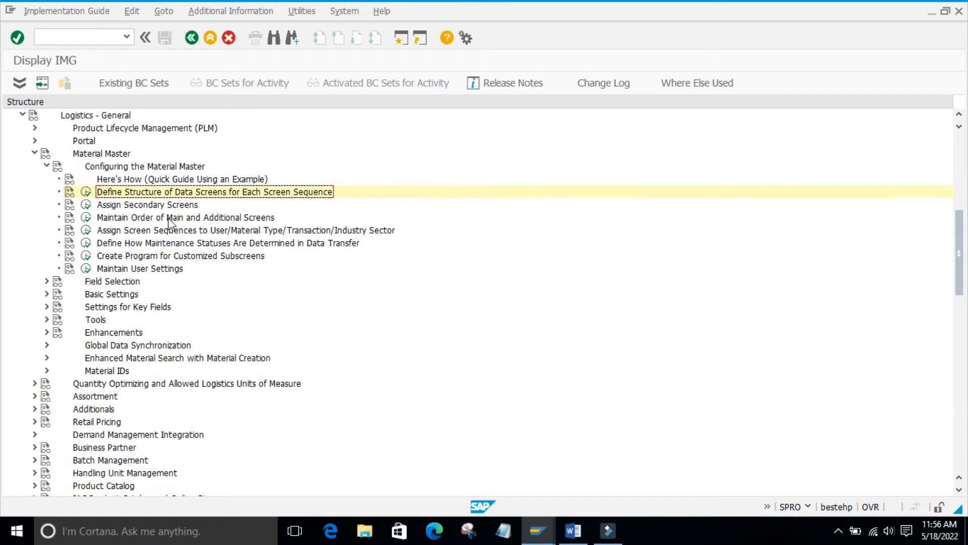
# Open the screen order details of the MRS sequence and examine the order numbers of its main and additional screens, including Classification
pyautogui.click(86, 218)
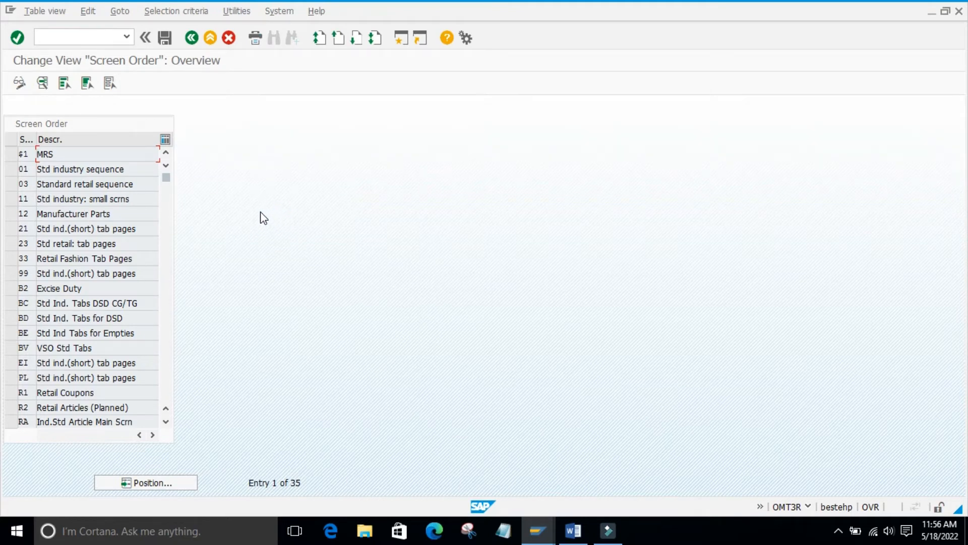
pyautogui.click(10, 155)
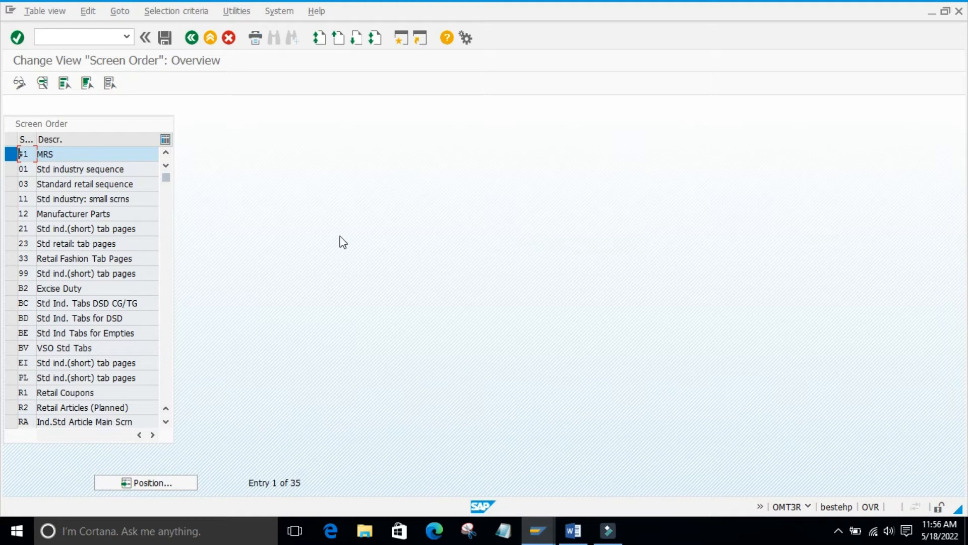
pyautogui.click(42, 82)
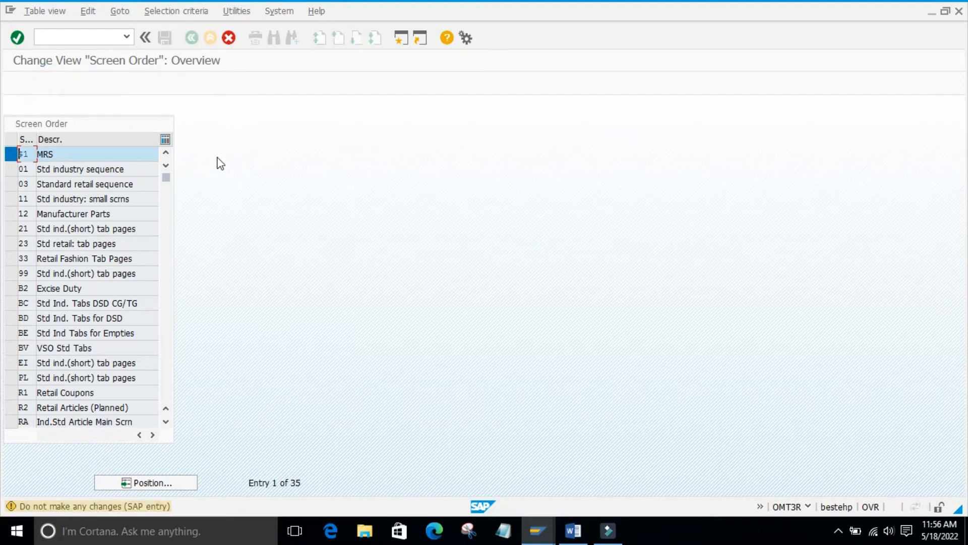
pyautogui.press('Return')
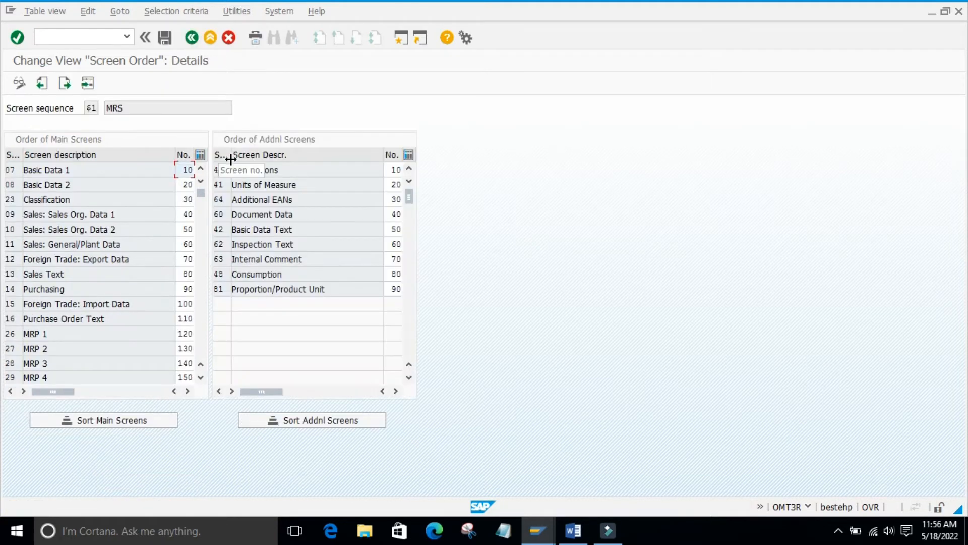
pyautogui.click(488, 258)
pyautogui.moveTo(178, 199); pyautogui.dragTo(198, 200)
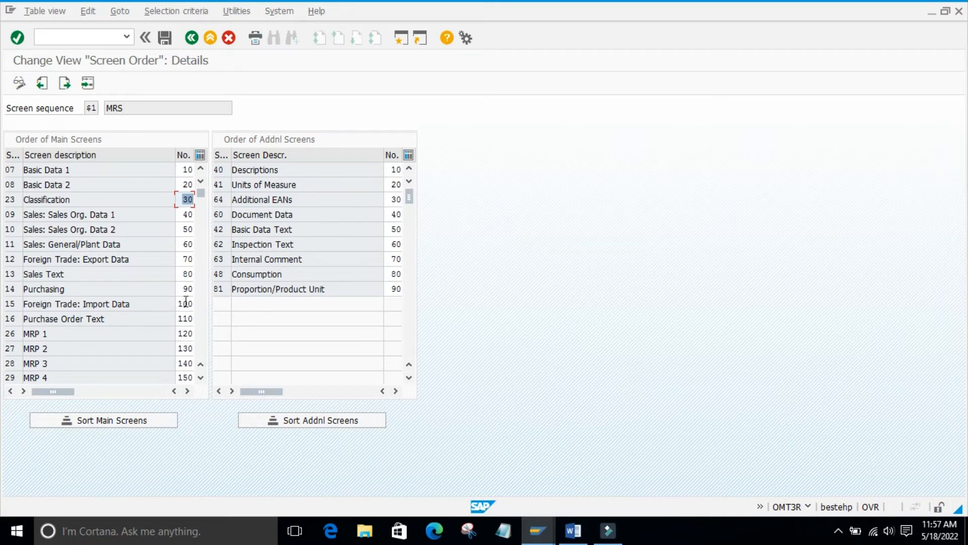
# Abandon material 129 without saving, restart Create Material with transaction MM01 and open the view selection for a Mechanical Engineering finished product
pyautogui.click(539, 530)
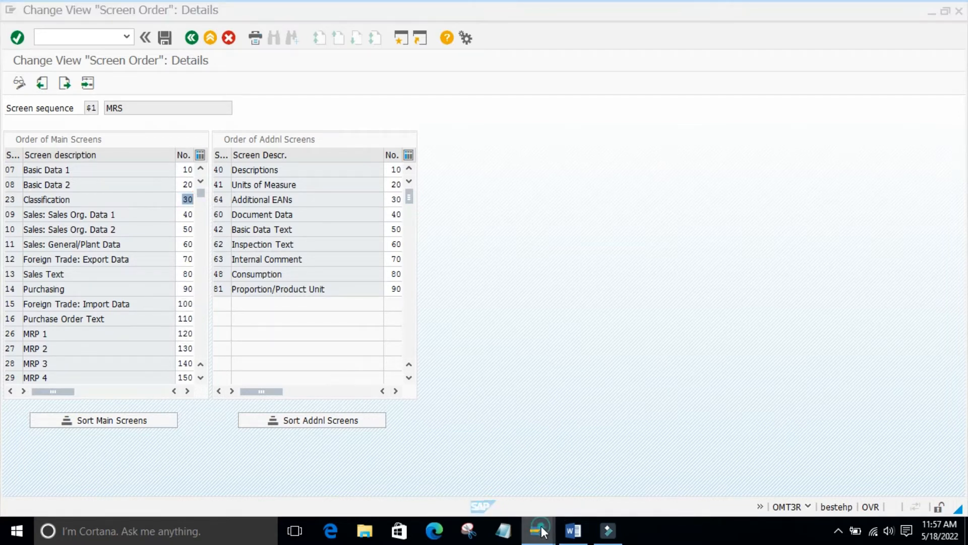
pyautogui.click(719, 473)
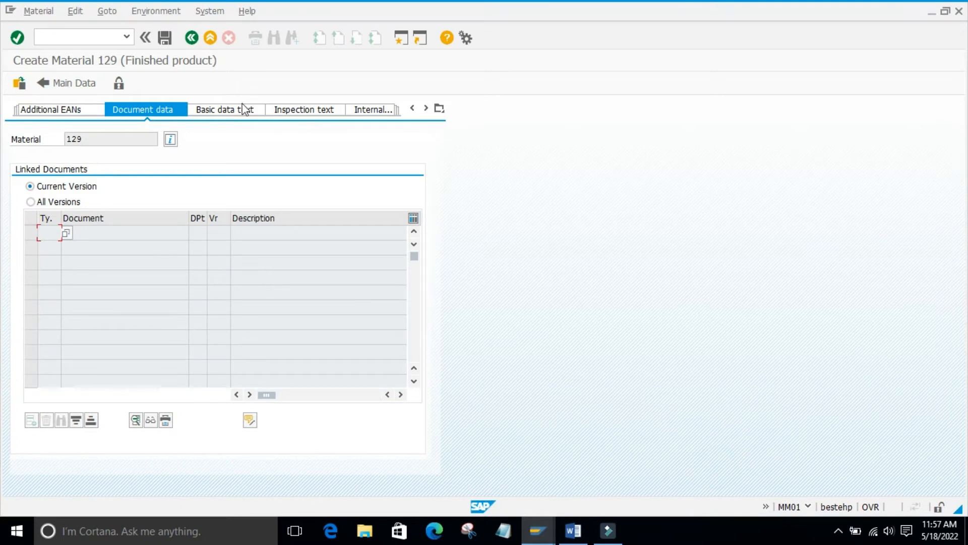
pyautogui.click(192, 38)
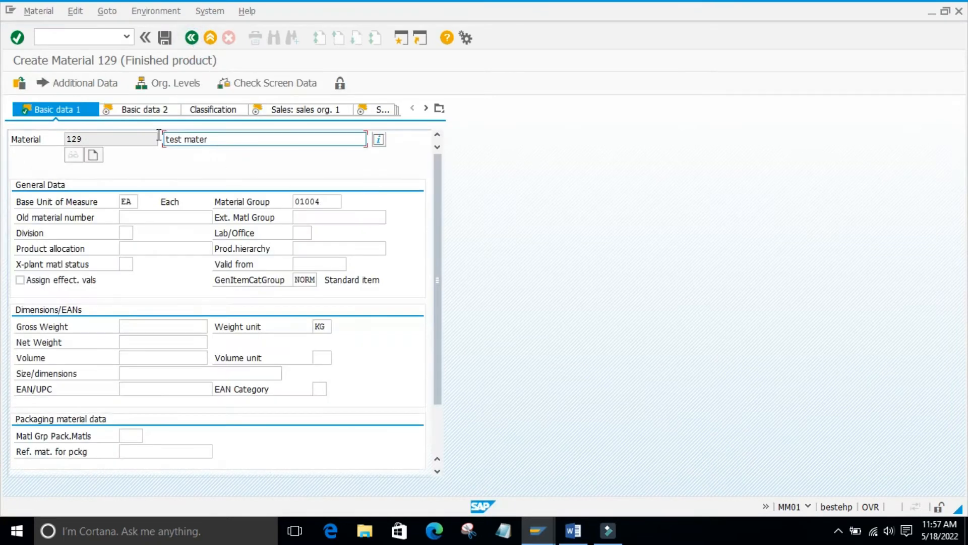
pyautogui.click(66, 38)
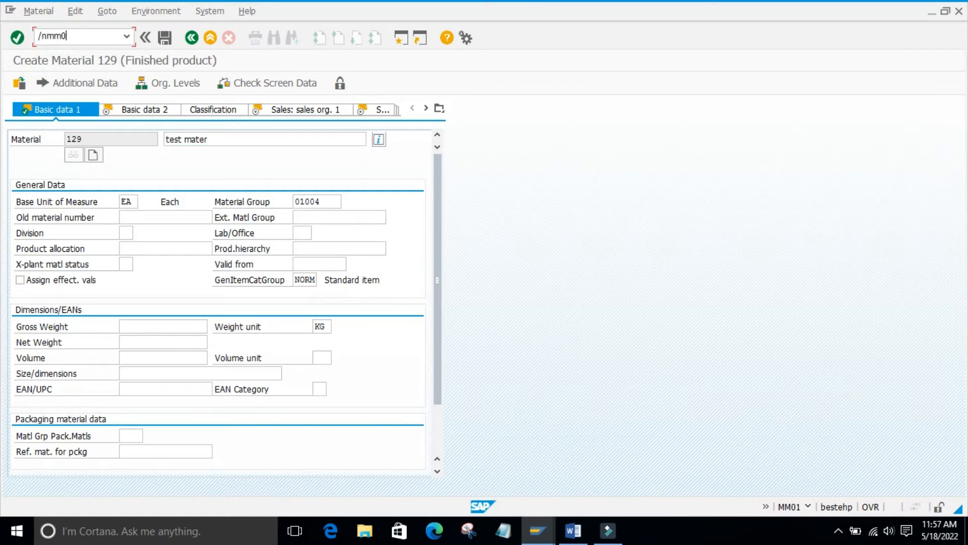
pyautogui.press('Return')
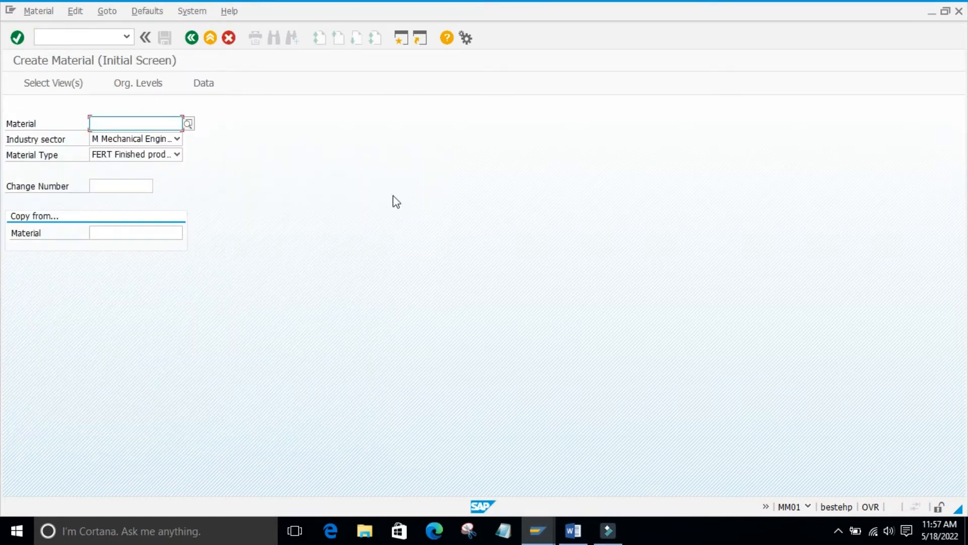
pyautogui.press('Return')
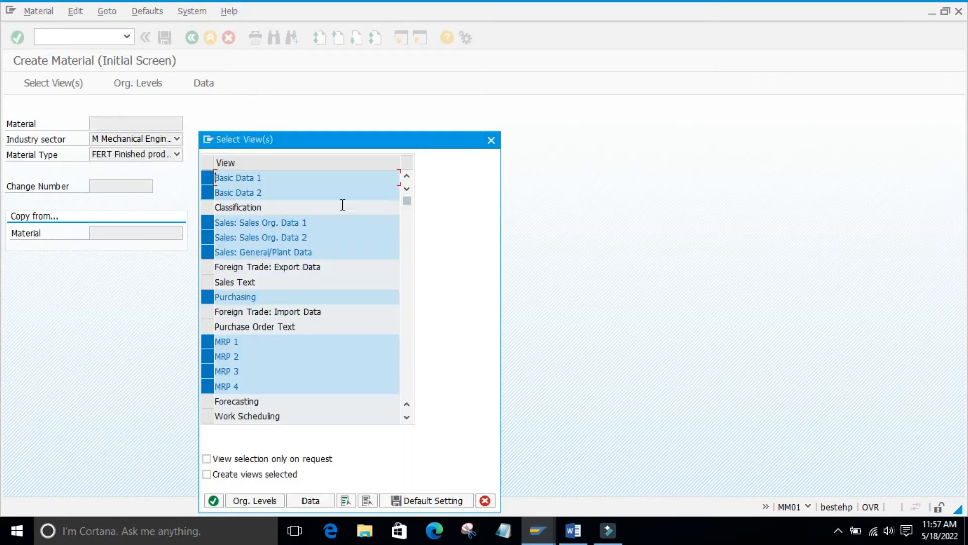
# Clear the preselected views and select only Basic Data 1 and Basic Data 2
pyautogui.moveTo(323, 144); pyautogui.dragTo(447, 106)
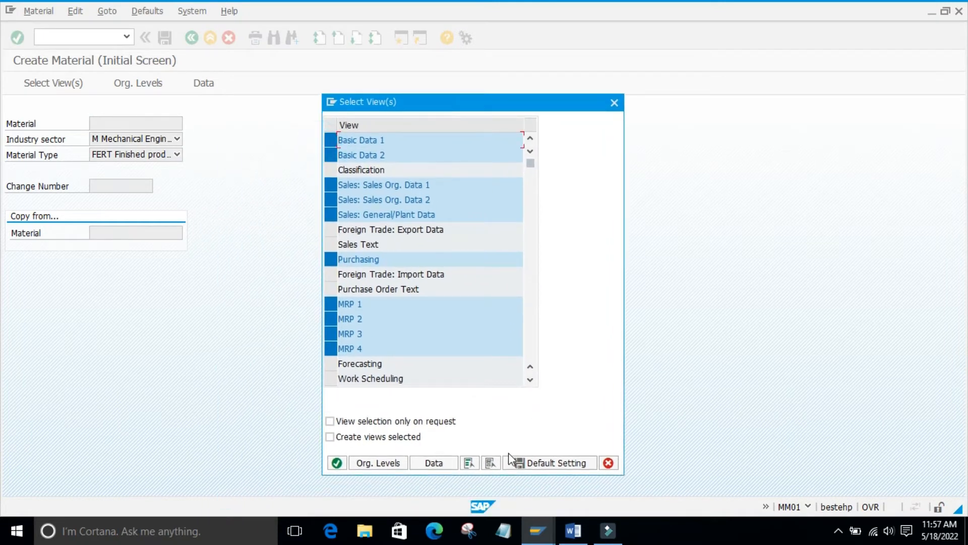
pyautogui.click(491, 462)
pyautogui.click(331, 140)
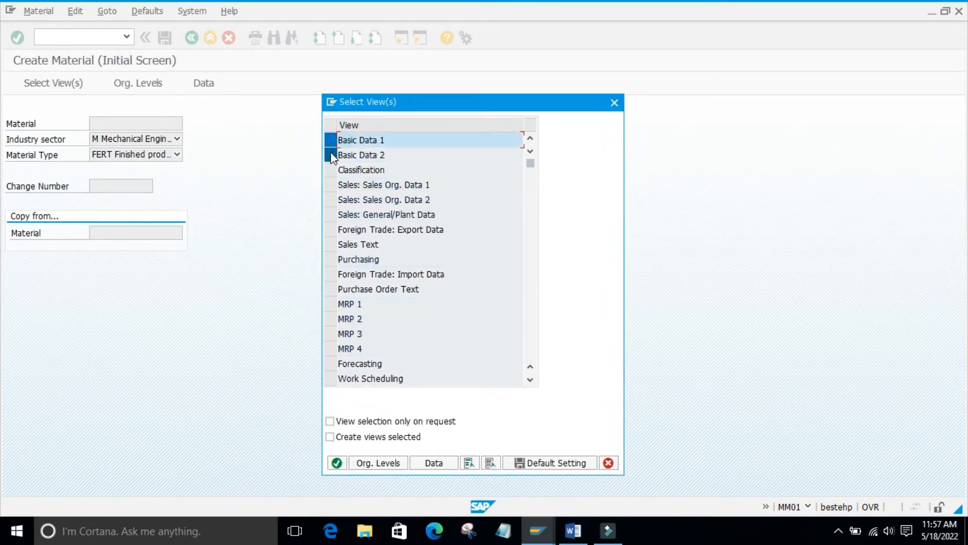
pyautogui.click(331, 155)
# Compare the main screen order of the MRS sequence with the order of views offered in the Create Material view selection
pyautogui.click(537, 529)
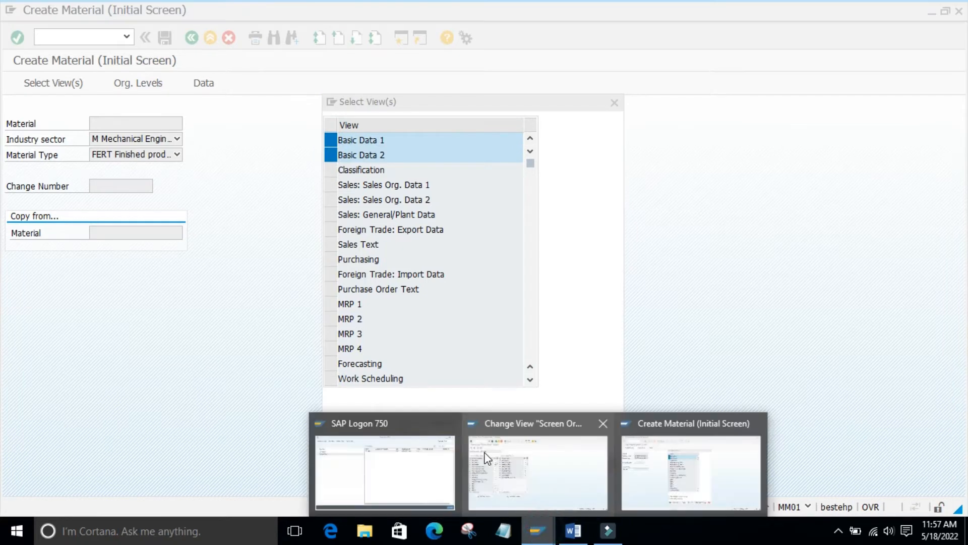
pyautogui.click(486, 457)
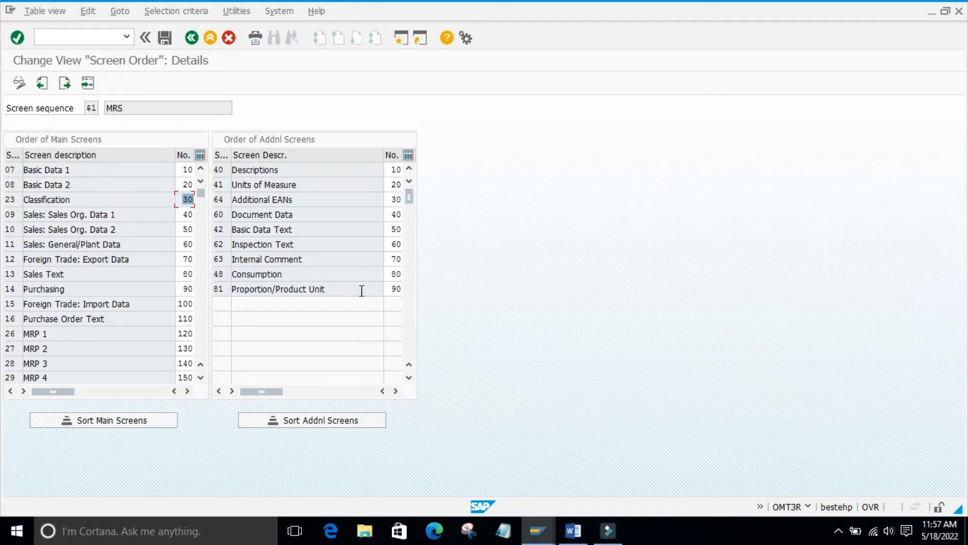
pyautogui.click(537, 530)
pyautogui.click(668, 463)
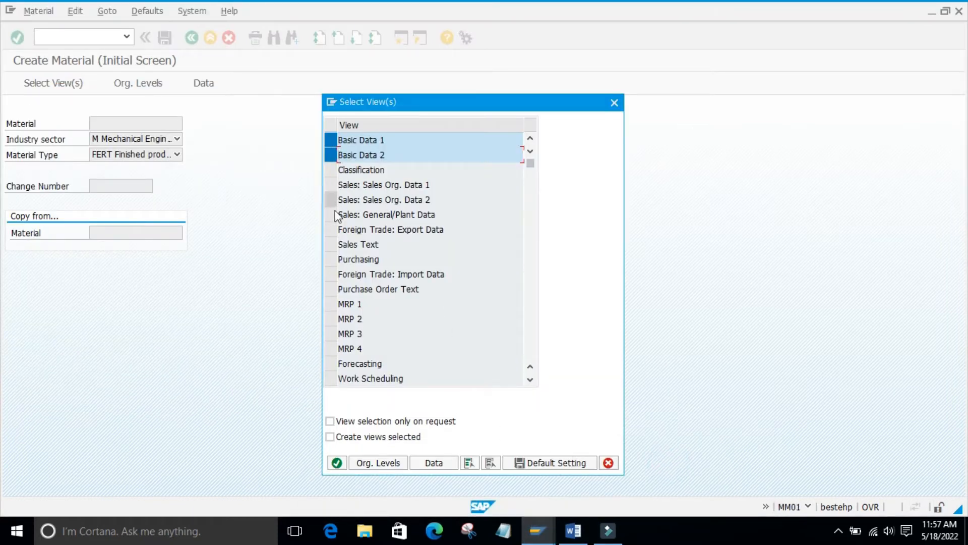
pyautogui.moveTo(543, 539)
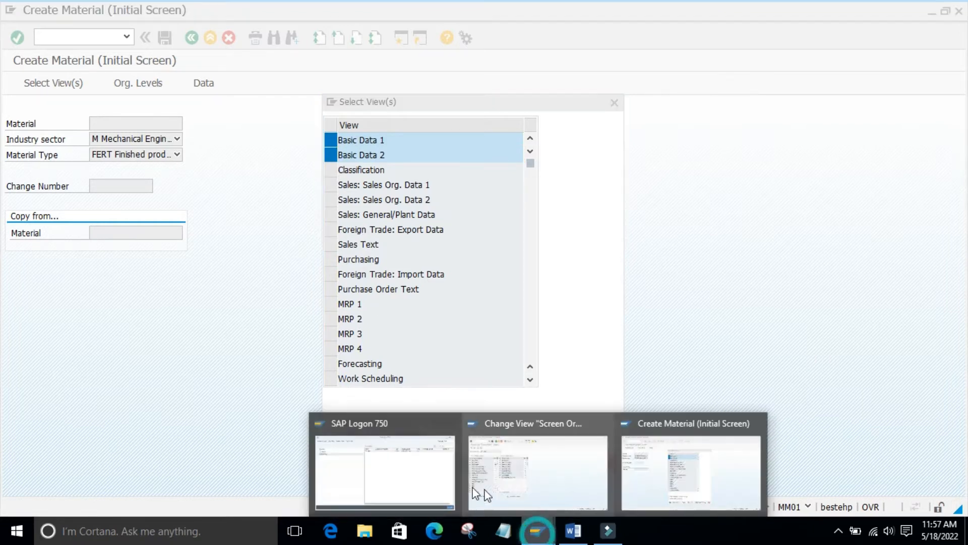
pyautogui.click(408, 461)
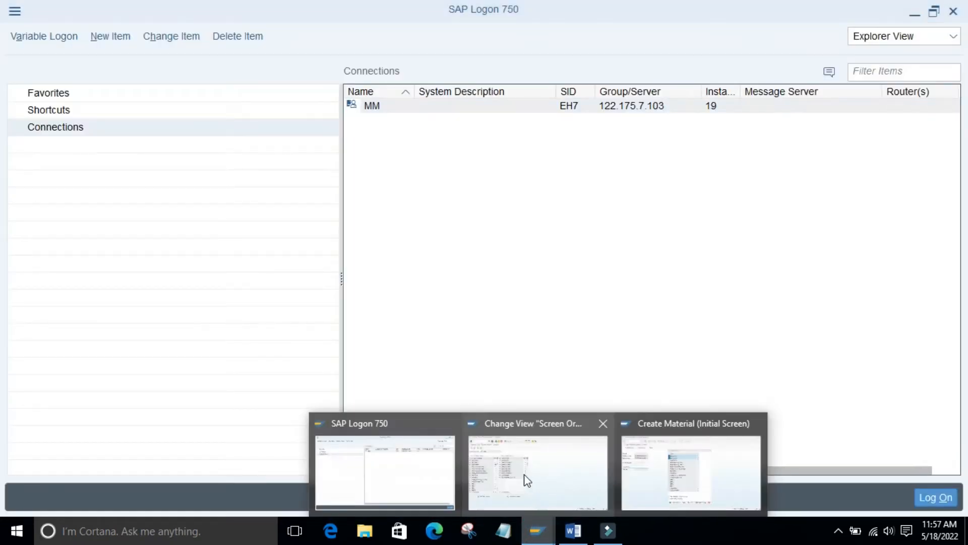
pyautogui.click(525, 478)
pyautogui.scroll(-4, 152, 253)
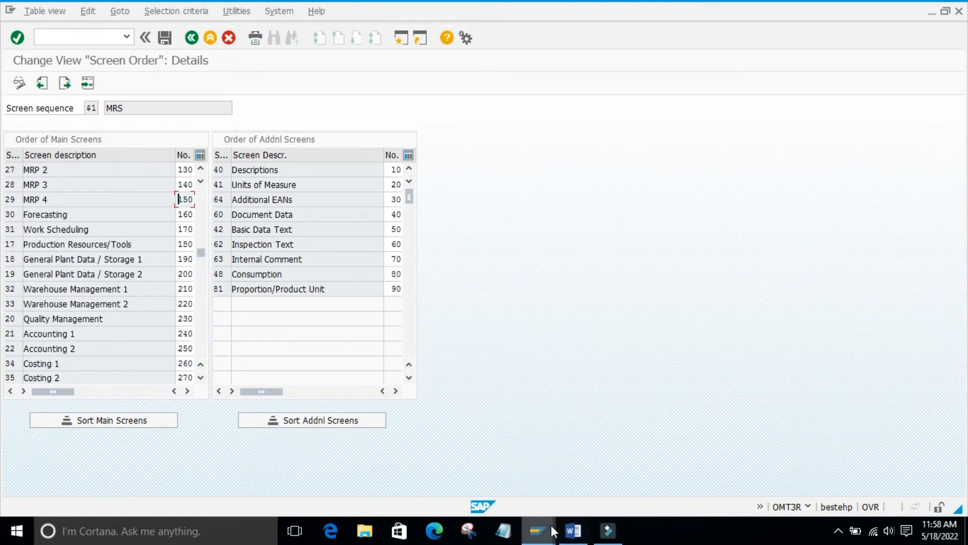
pyautogui.moveTo(552, 527)
pyautogui.click(696, 464)
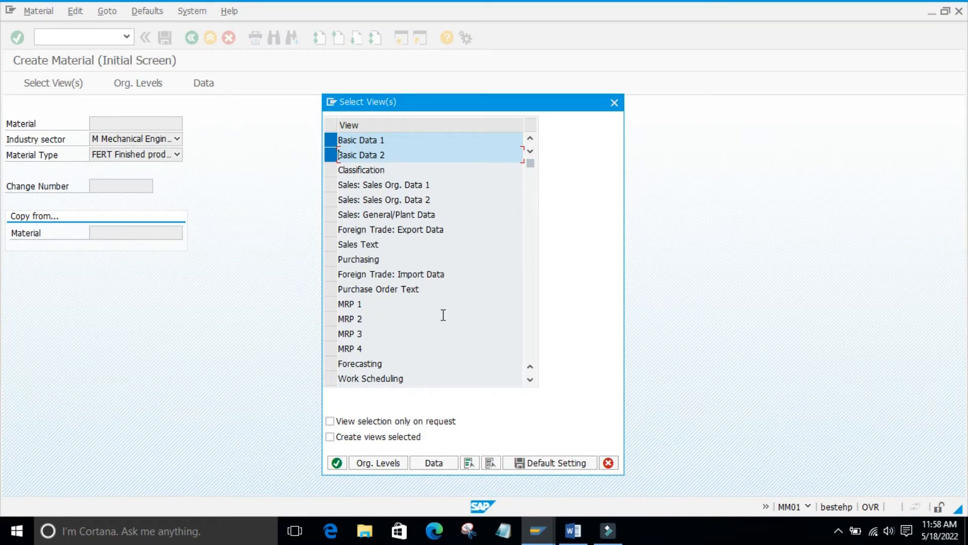
# Review the complete list of views offered in the view selection and deselect Basic Data 1 and Basic Data 2
pyautogui.scroll(-2, 443, 315)
pyautogui.scroll(-2, 442, 315)
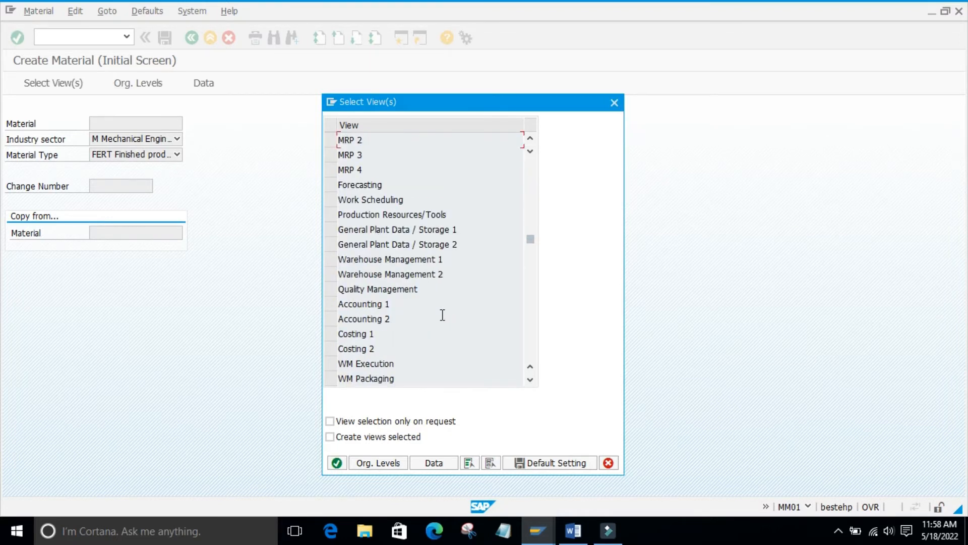
pyautogui.scroll(-2, 441, 316)
pyautogui.scroll(6, 439, 317)
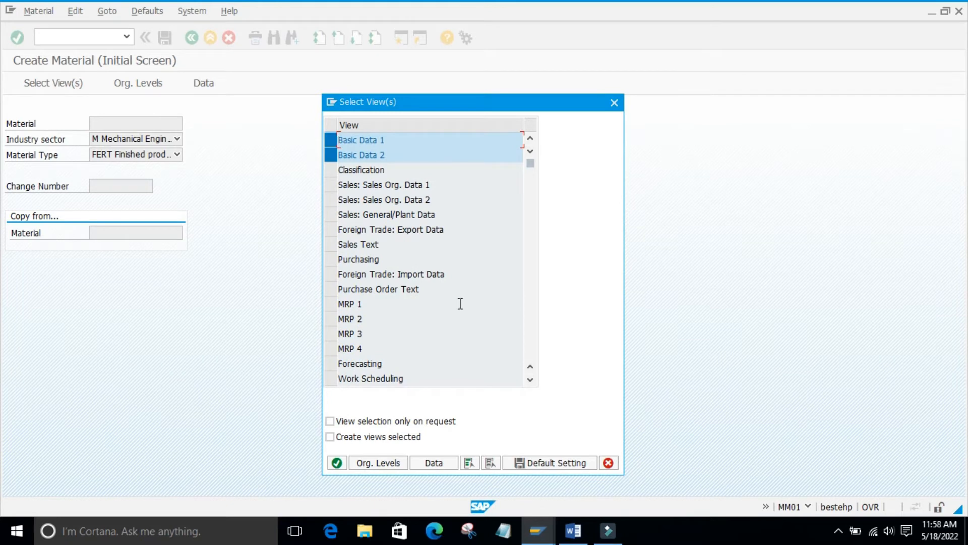
pyautogui.click(331, 155)
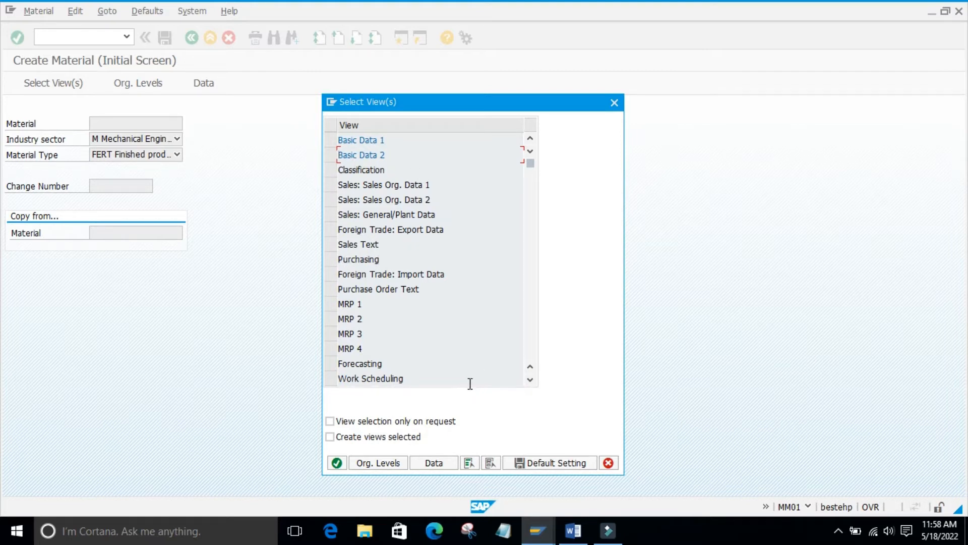
# In the MRS screen order details, set Purchasing to number 30 and Classification to 90, save, and return to the sequence overview
pyautogui.click(537, 526)
pyautogui.click(535, 461)
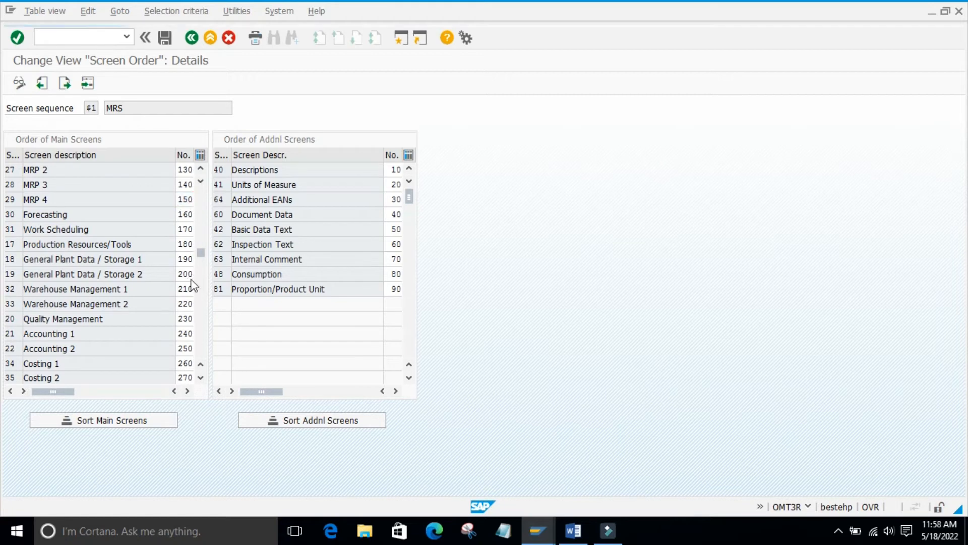
pyautogui.scroll(1, 187, 281)
pyautogui.scroll(3, 187, 281)
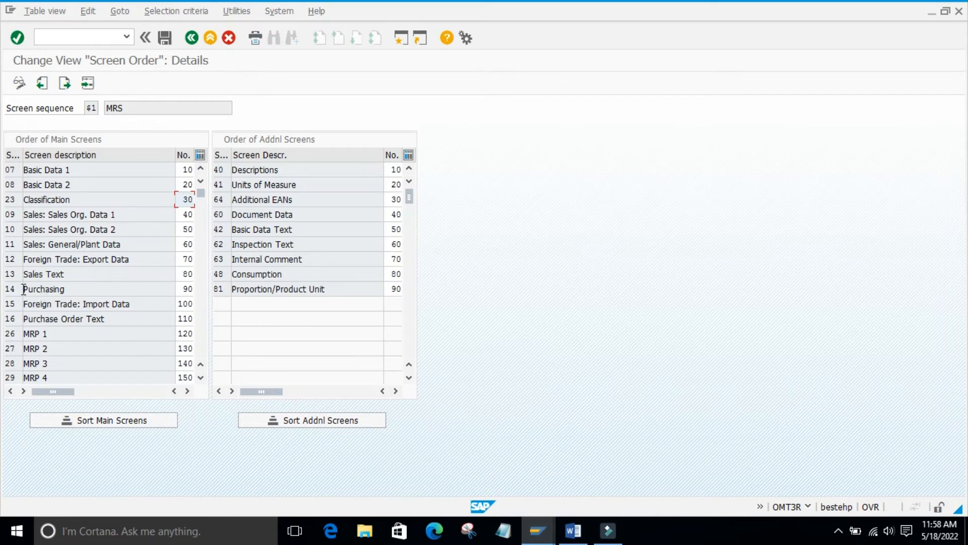
pyautogui.click(185, 288)
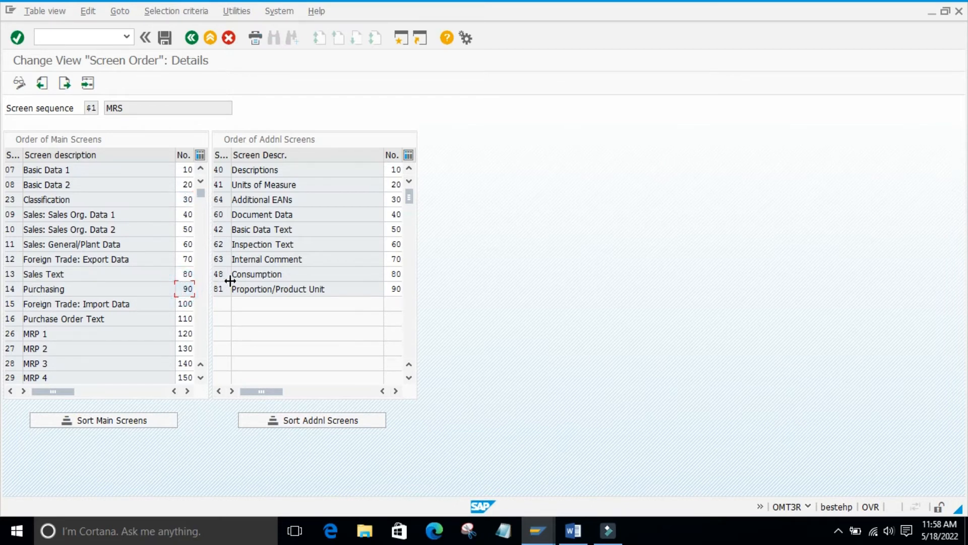
pyautogui.write('30')
pyautogui.click(183, 201)
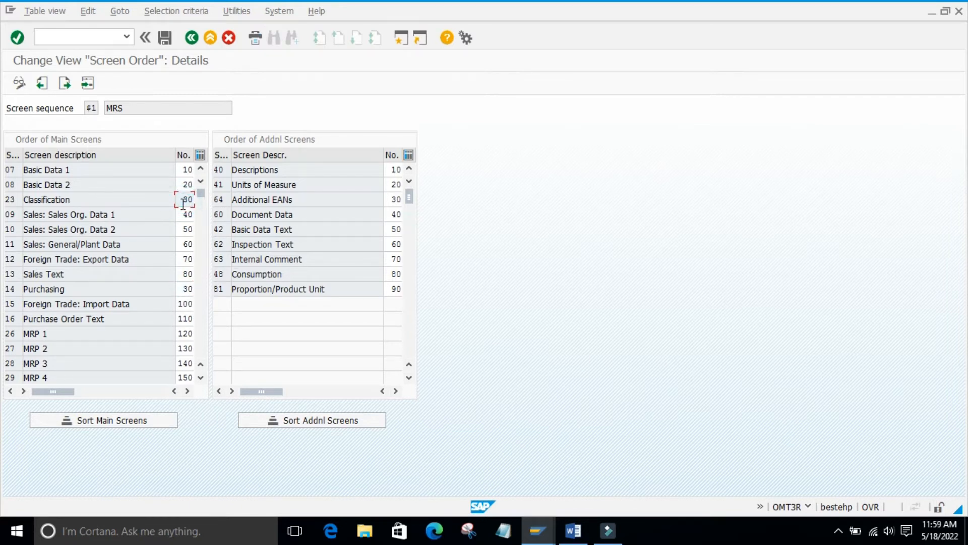
pyautogui.write('9')
pyautogui.click(183, 201)
pyautogui.click(165, 40)
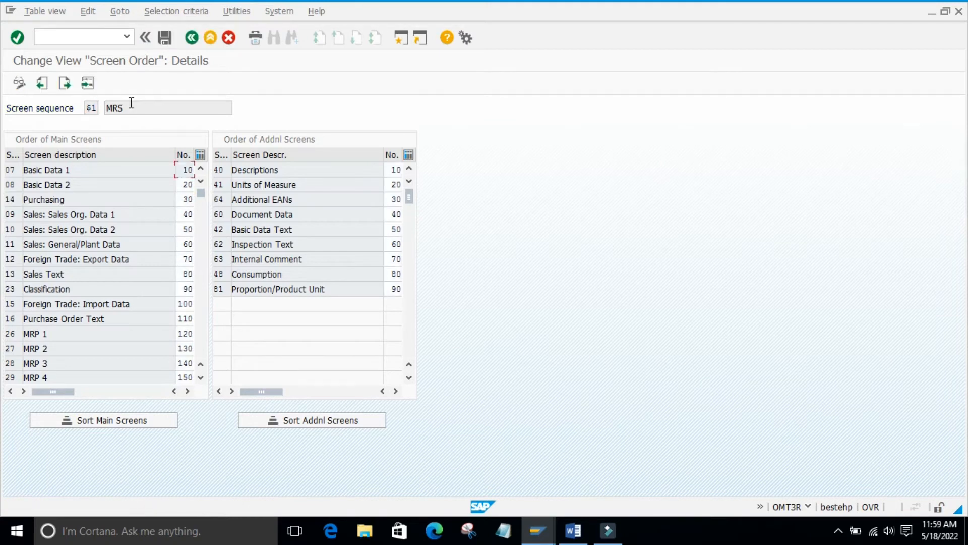
pyautogui.click(165, 38)
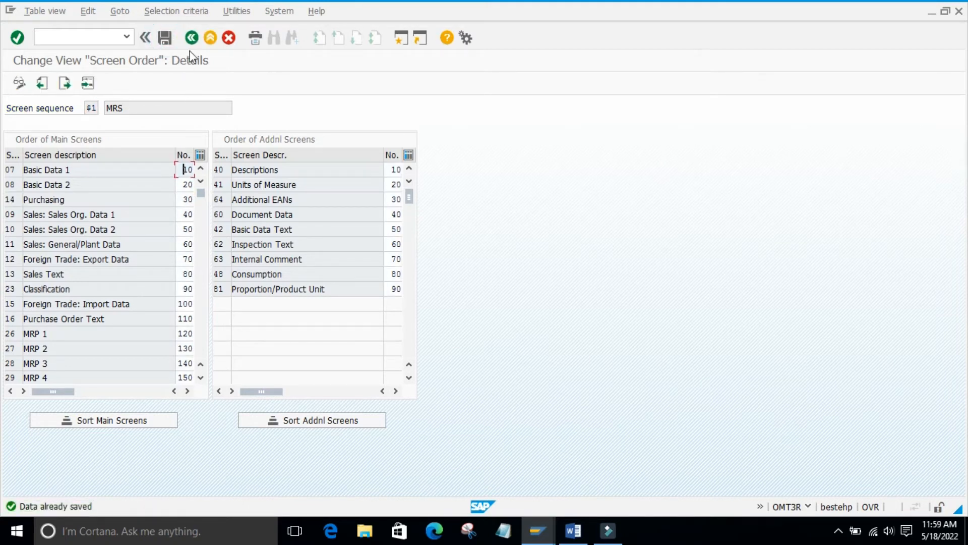
pyautogui.click(192, 39)
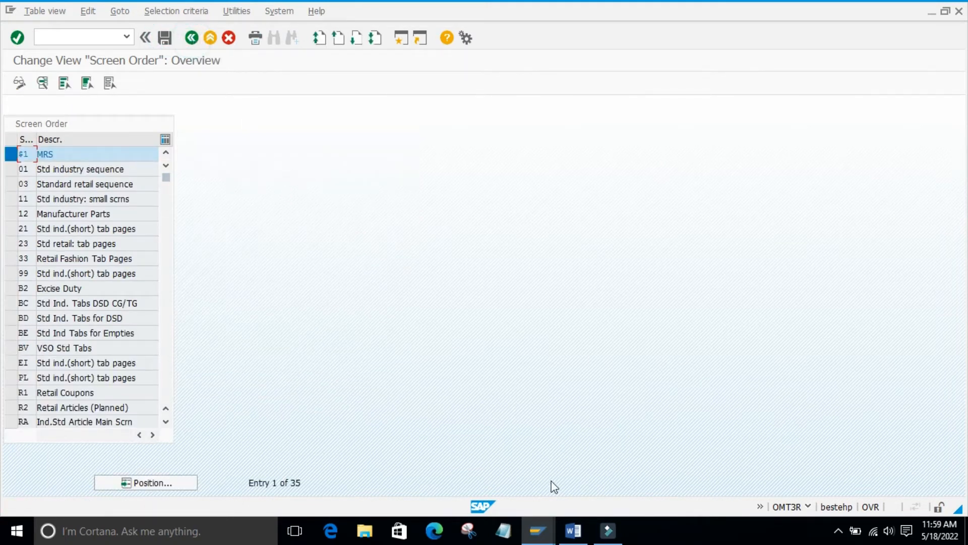
# Switch to Create Material, close the open view selection, restart transaction MM01 and reopen the view selection for the finished product
pyautogui.moveTo(538, 534)
pyautogui.click(685, 473)
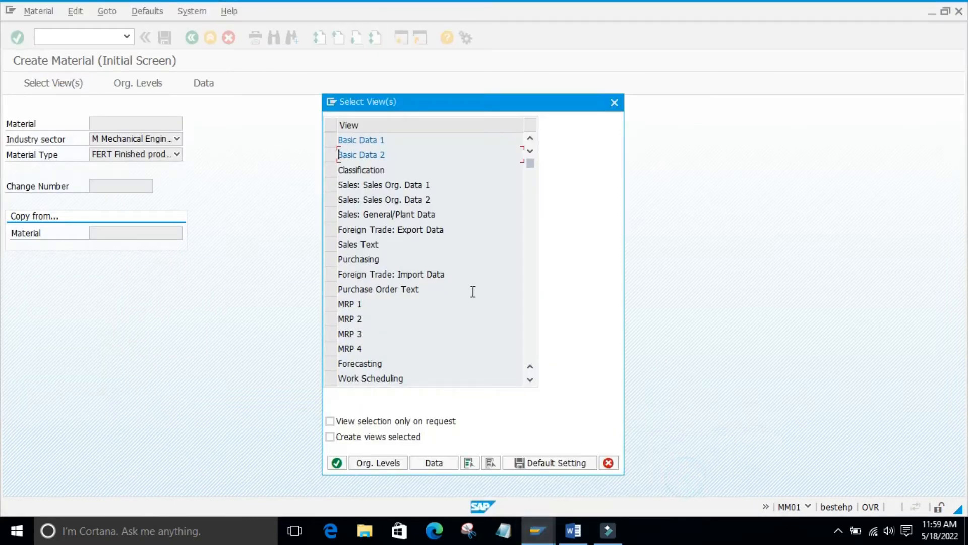
pyautogui.click(614, 100)
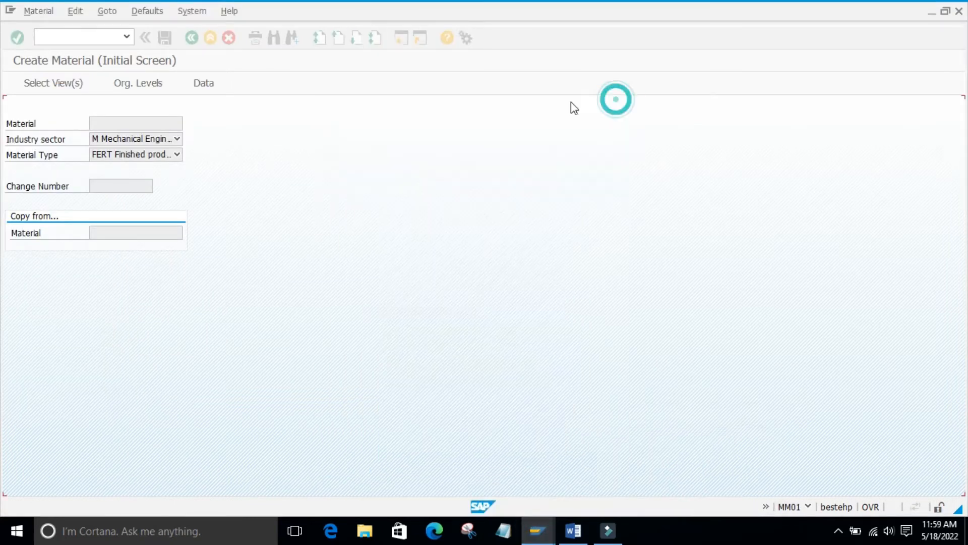
pyautogui.click(95, 33)
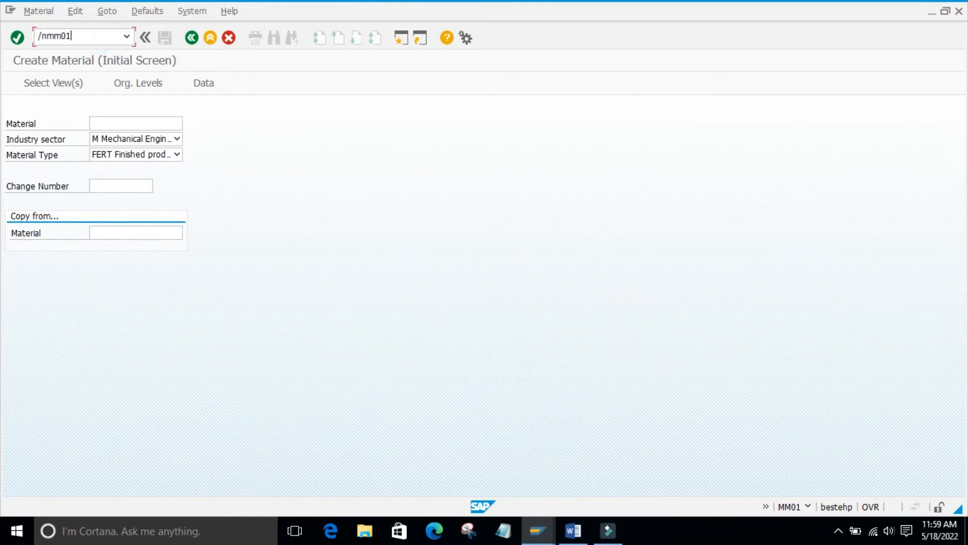
pyautogui.write('/nmm01')
pyautogui.press('Return')
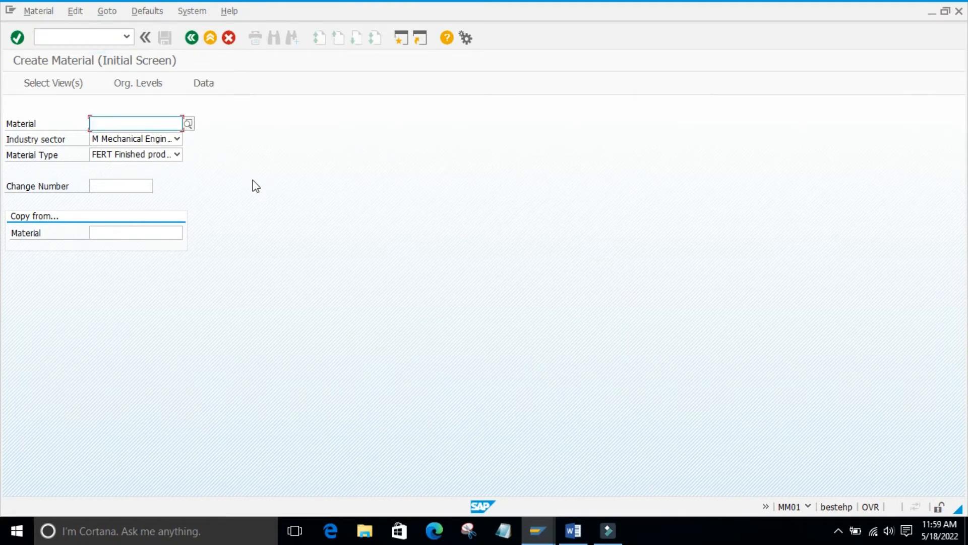
pyautogui.press('Return')
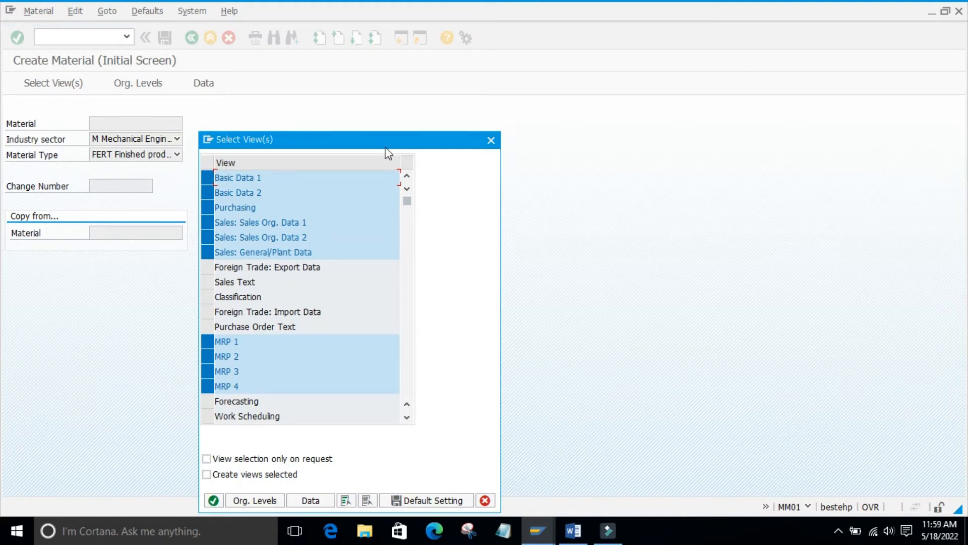
# Clear the preselected views and mark only Purchasing and Classification to compare their positions in the view list
pyautogui.moveTo(386, 142); pyautogui.dragTo(459, 68)
pyautogui.click(442, 425)
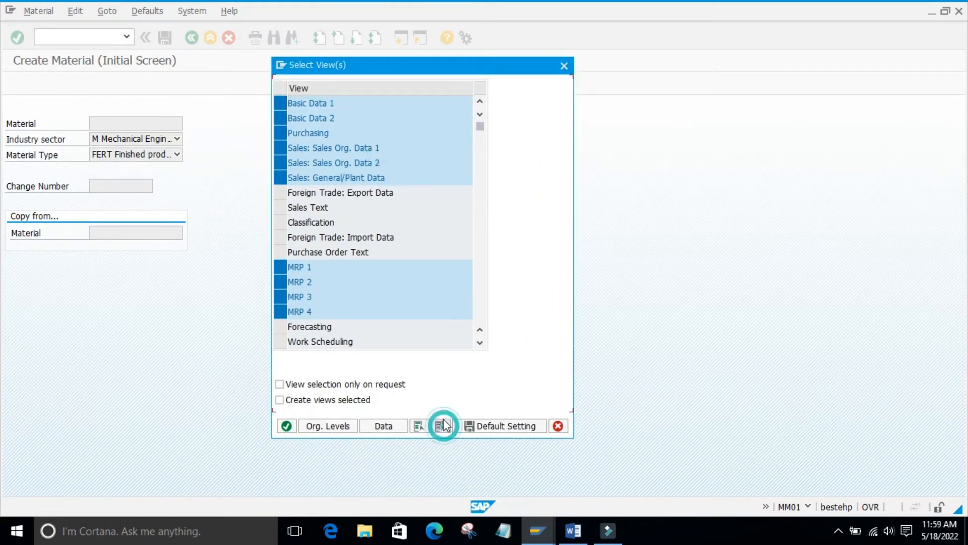
pyautogui.click(281, 132)
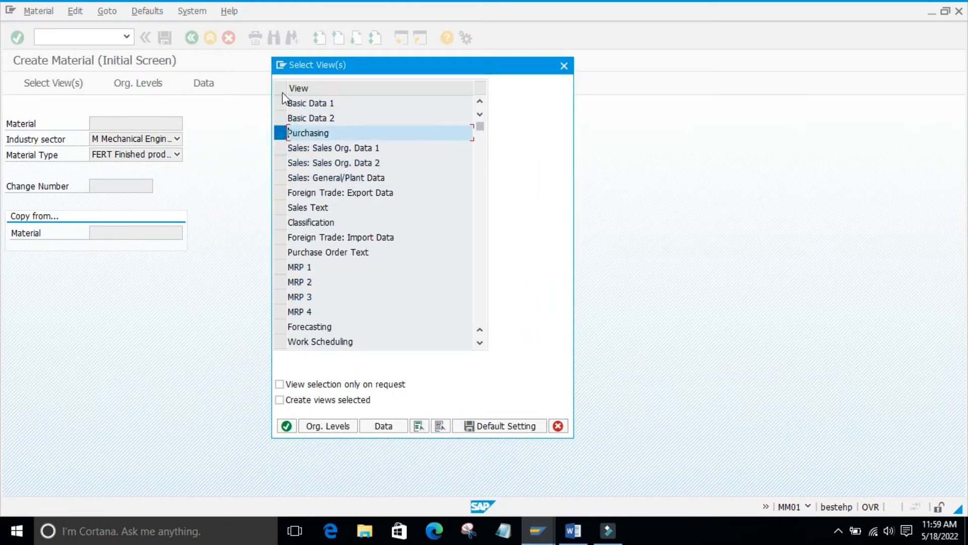
pyautogui.click(281, 222)
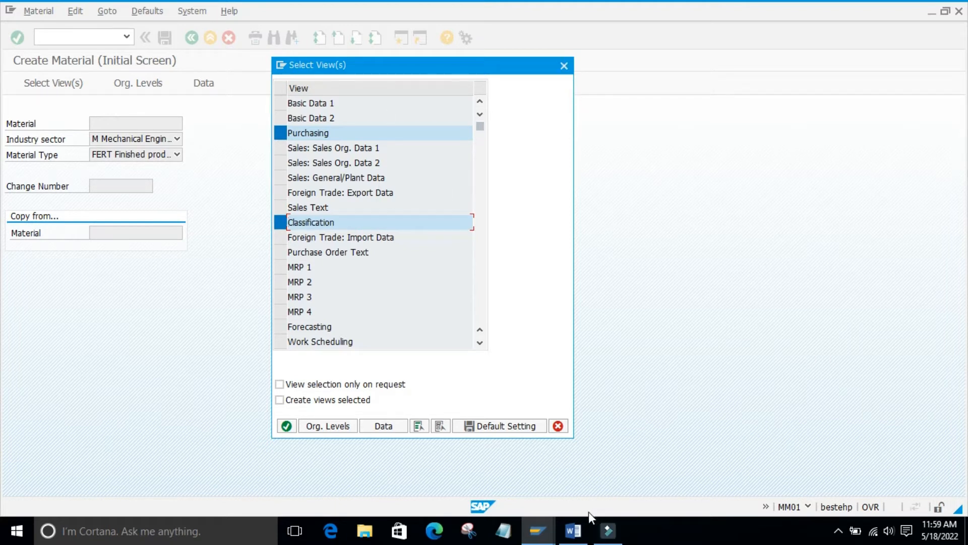
# In the MRS screen order details, set Purchasing to 90 and Classification to 30, save, and go back to the IMG structure
pyautogui.click(538, 531)
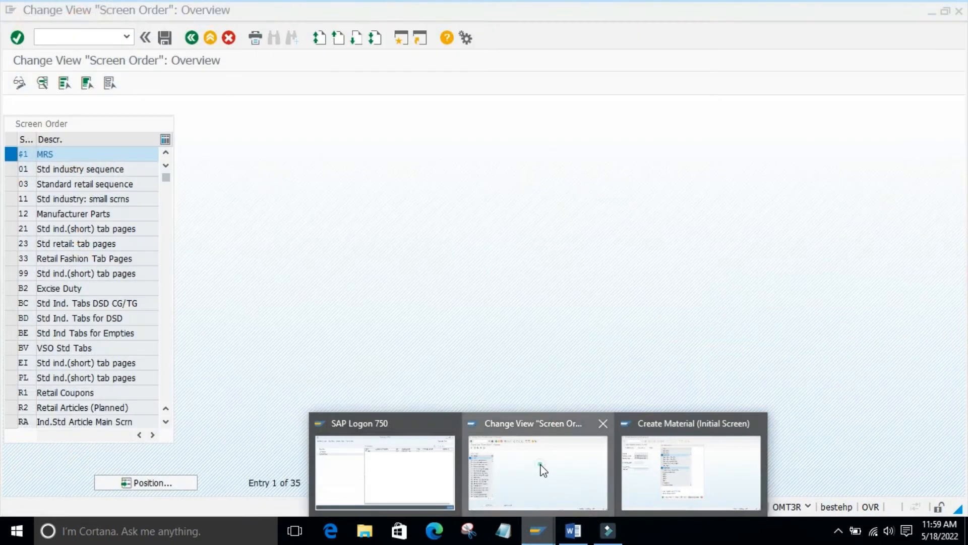
pyautogui.click(539, 469)
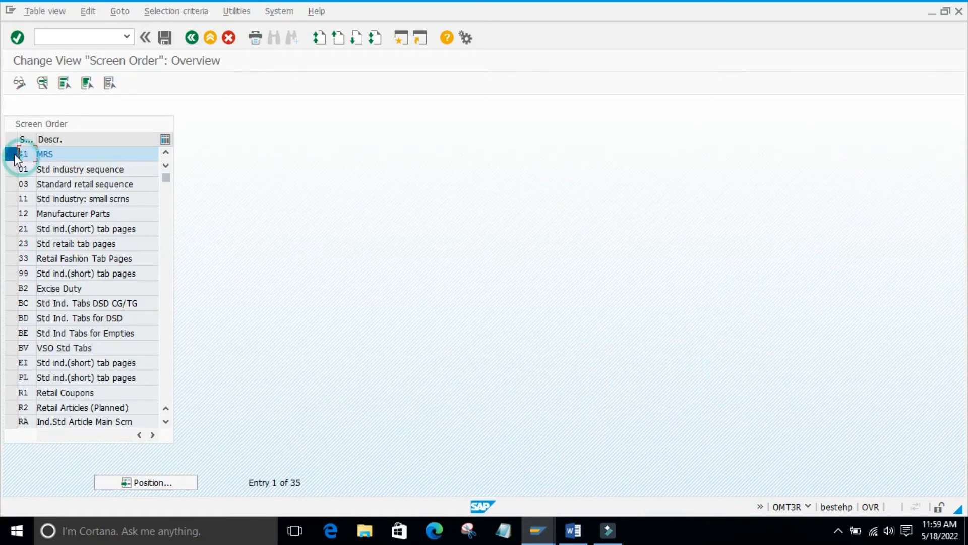
pyautogui.click(43, 85)
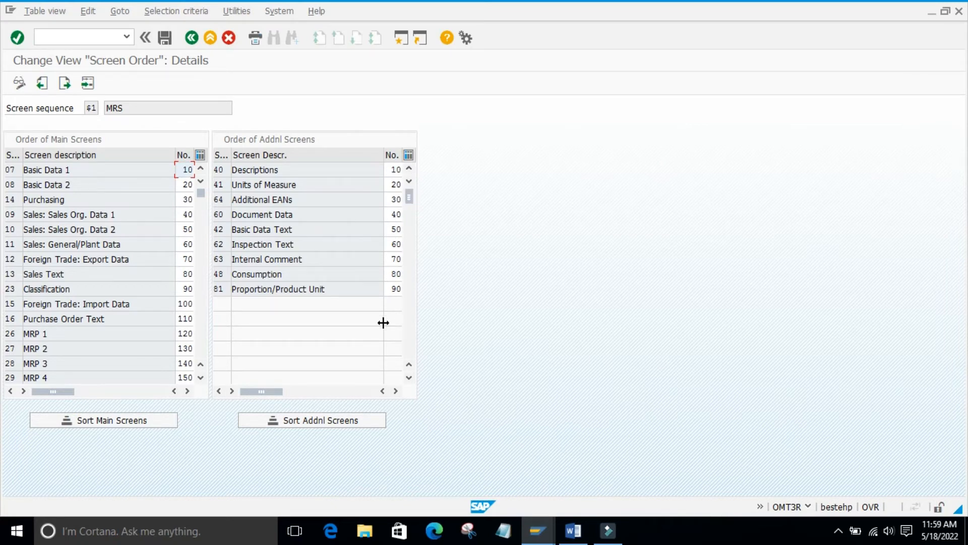
pyautogui.click(184, 200)
pyautogui.write('9')
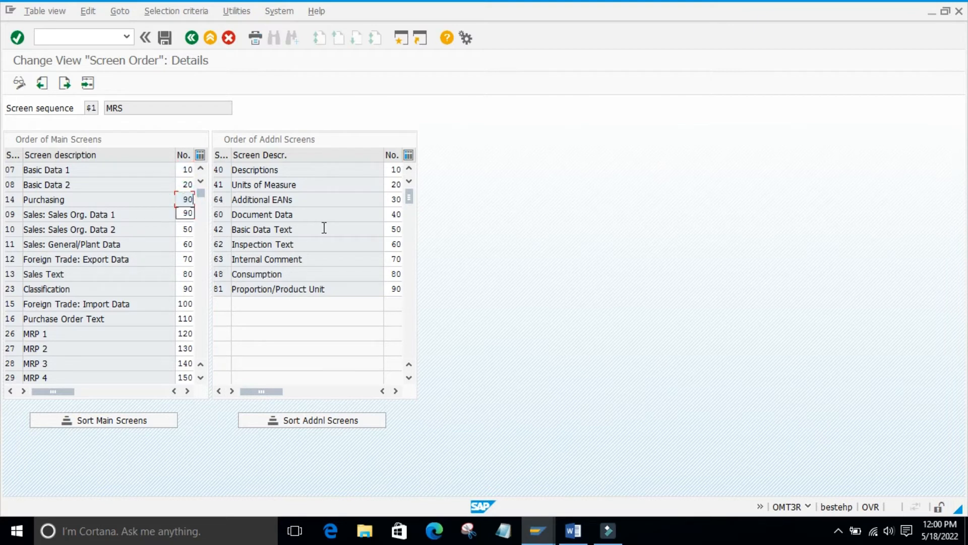
pyautogui.click(182, 288)
pyautogui.write('3')
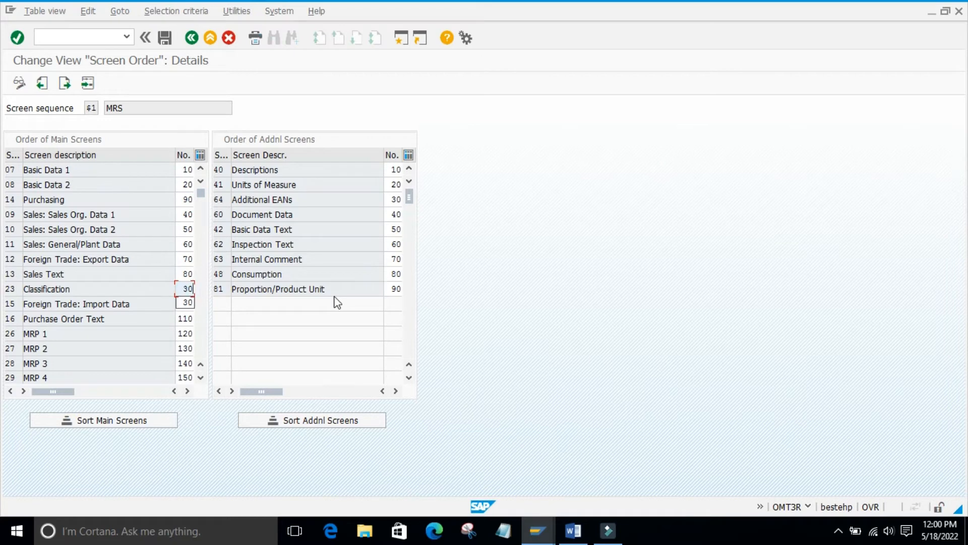
pyautogui.press('Return')
pyautogui.click(165, 38)
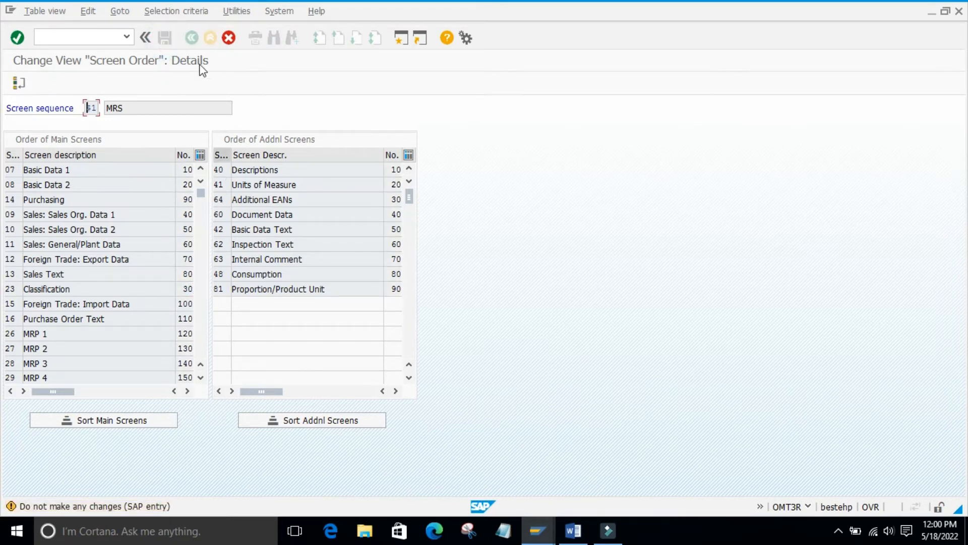
pyautogui.press('Return')
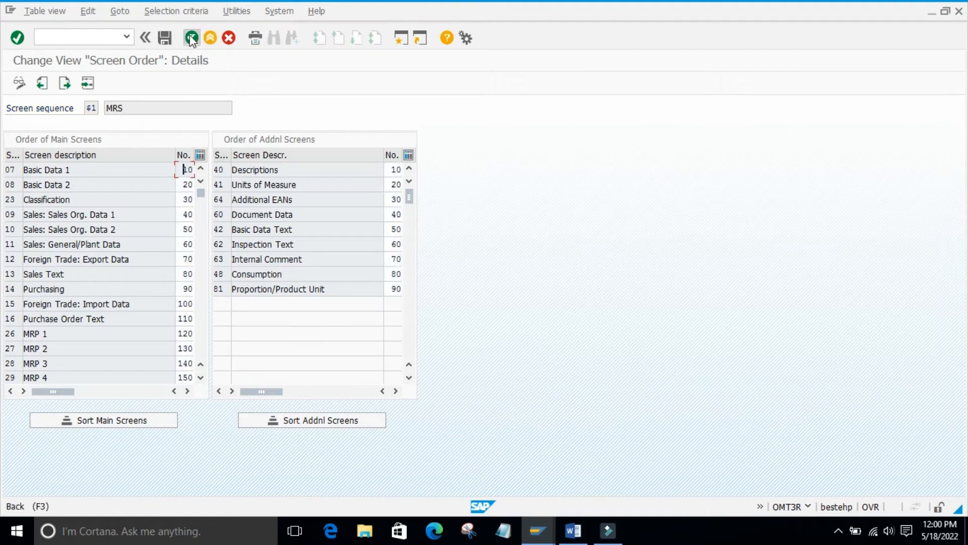
pyautogui.click(191, 38)
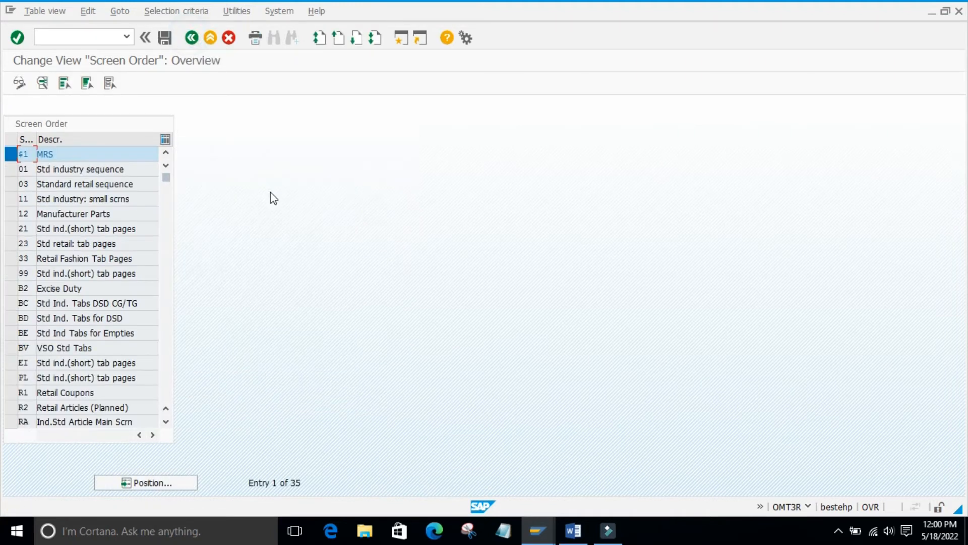
pyautogui.click(193, 39)
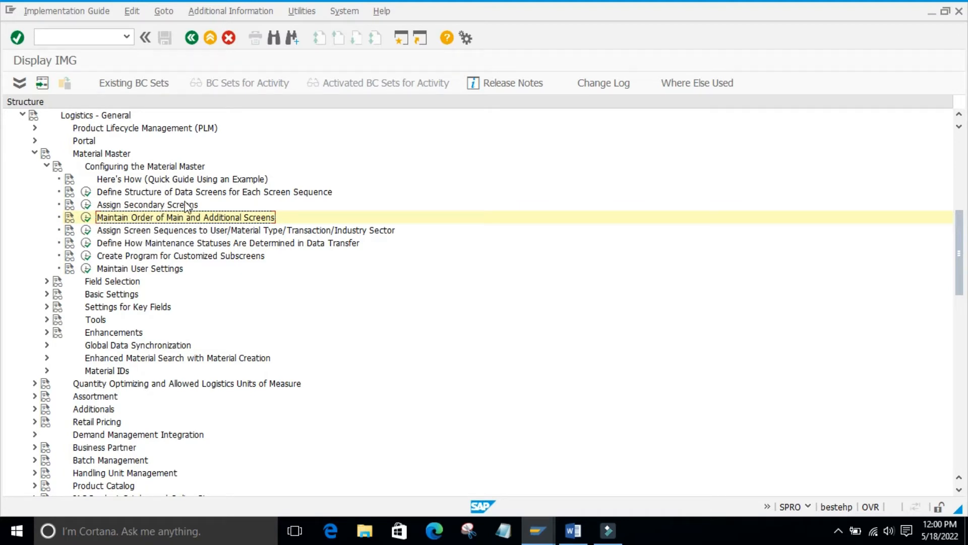
# Switch back to Create Material, select all views and accept plant 9860 with storage location 0001 as the organizational levels
pyautogui.moveTo(538, 531)
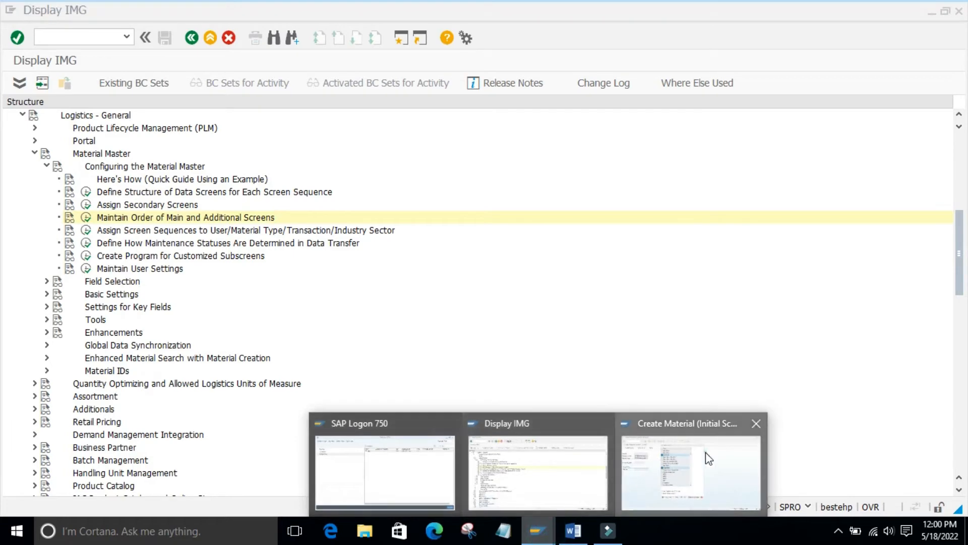
pyautogui.click(706, 452)
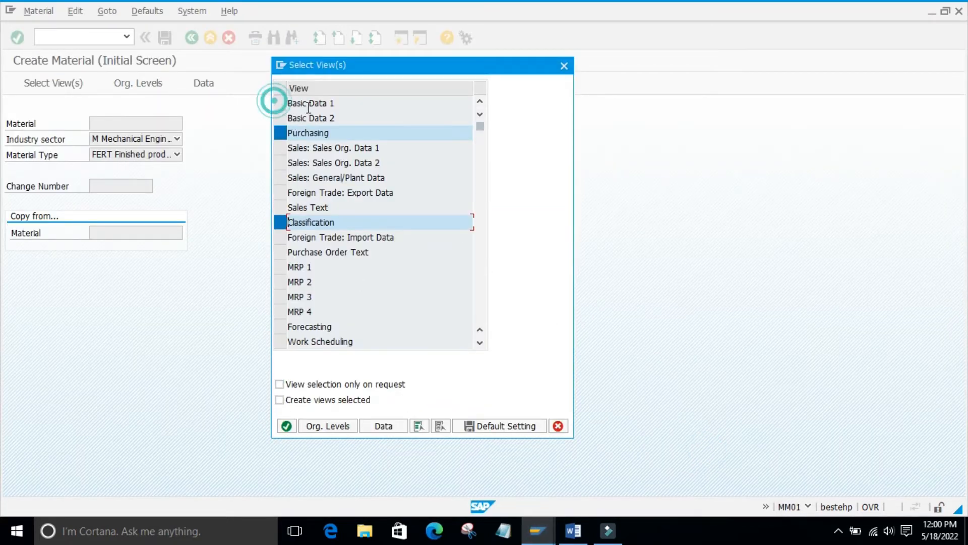
pyautogui.click(418, 426)
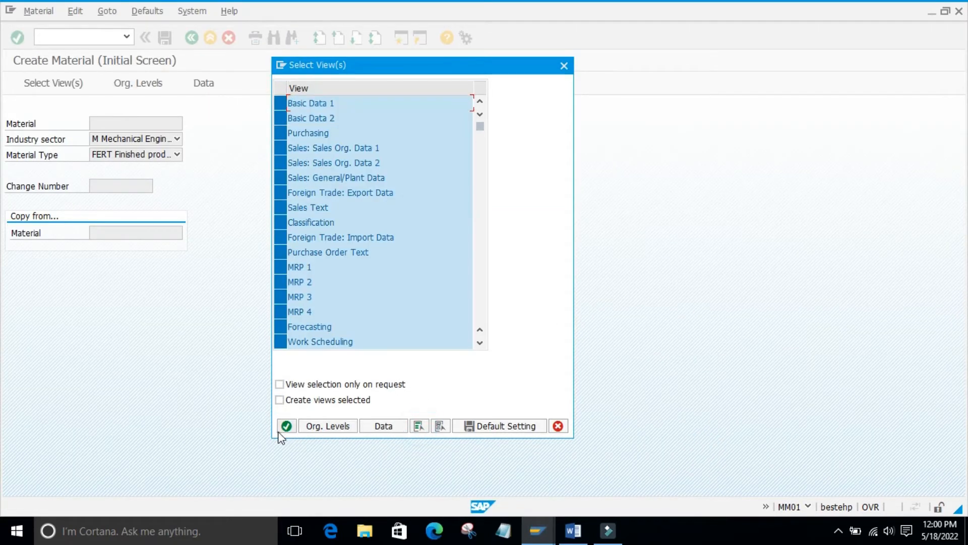
pyautogui.click(285, 427)
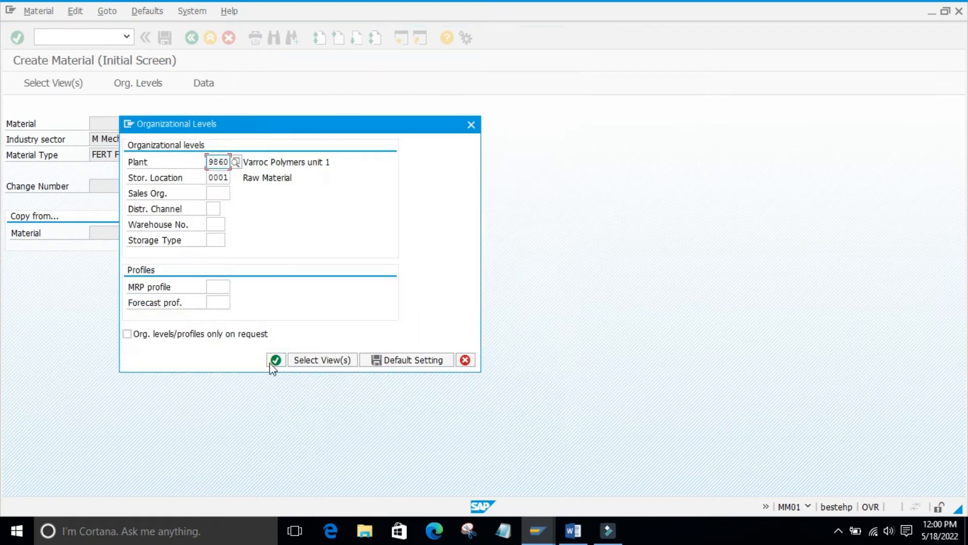
pyautogui.click(276, 360)
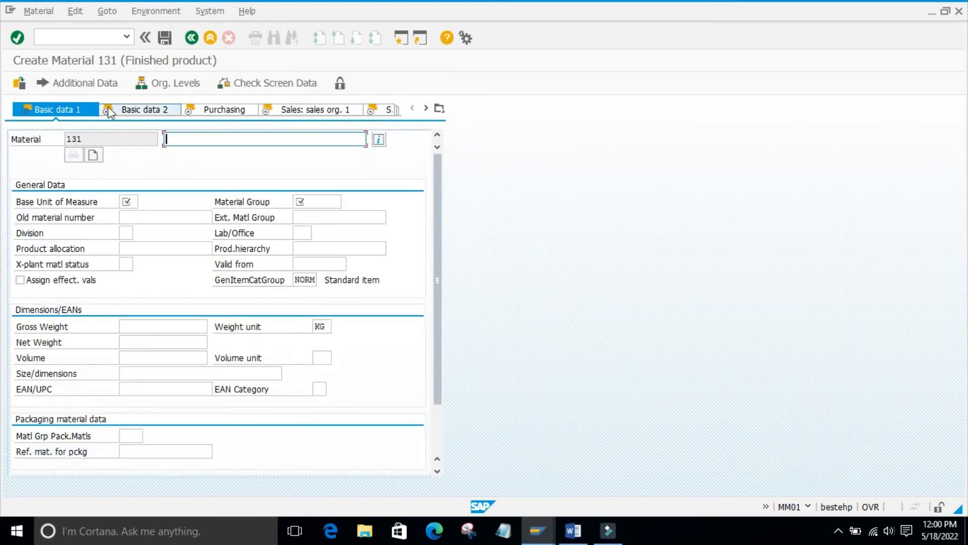
# Enter the description test mater, base unit of measure ea and material group 01004, and open the additional data of material 131
pyautogui.click(63, 83)
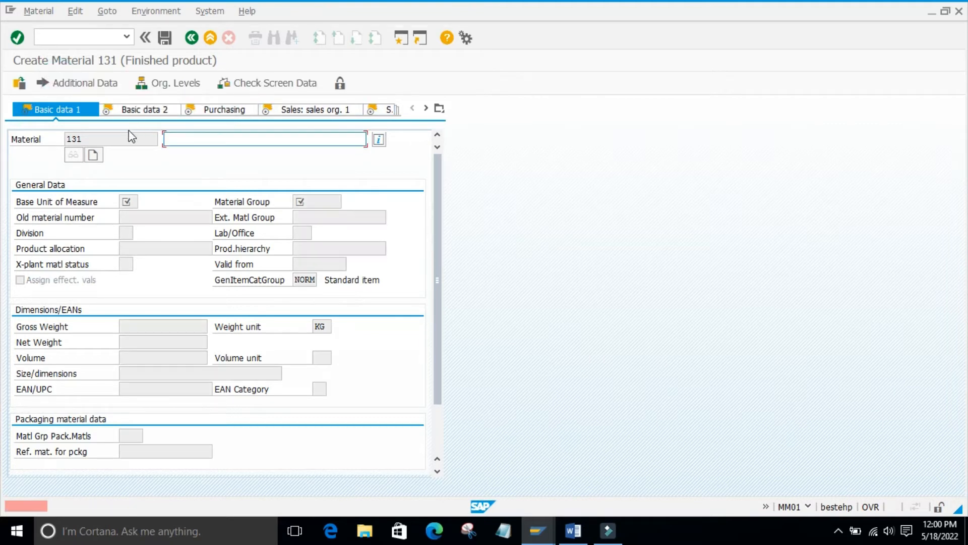
pyautogui.click(206, 137)
pyautogui.click(190, 152)
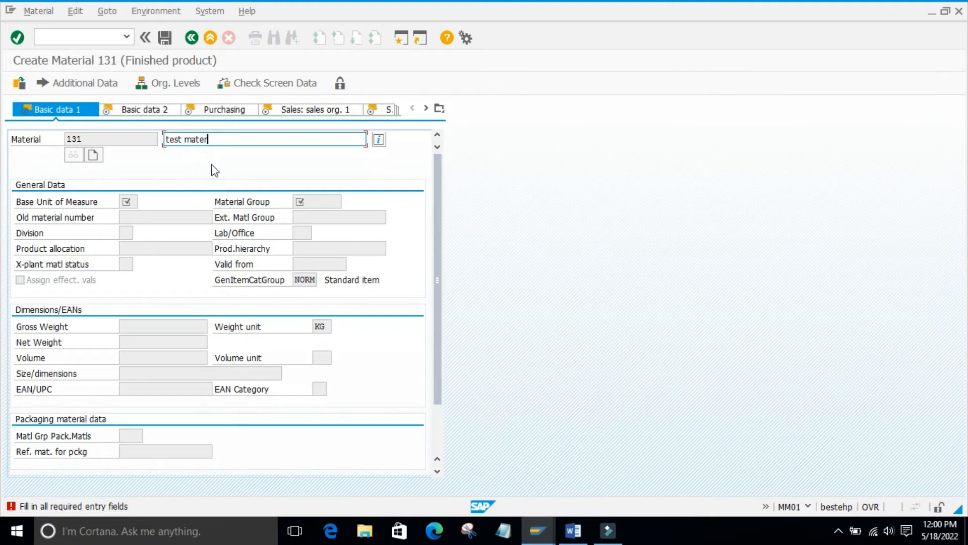
pyautogui.press('Return')
pyautogui.click(130, 201)
pyautogui.click(132, 213)
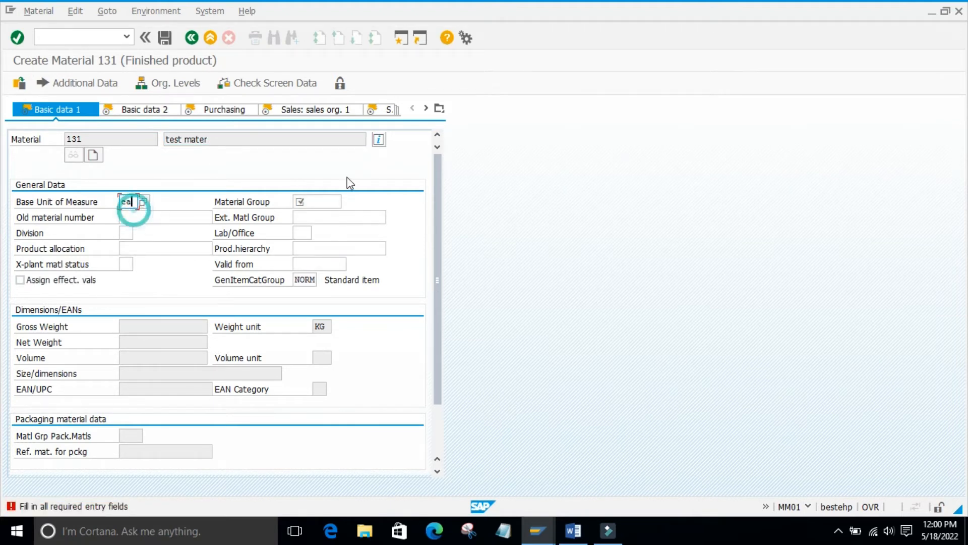
pyautogui.click(310, 200)
pyautogui.click(304, 212)
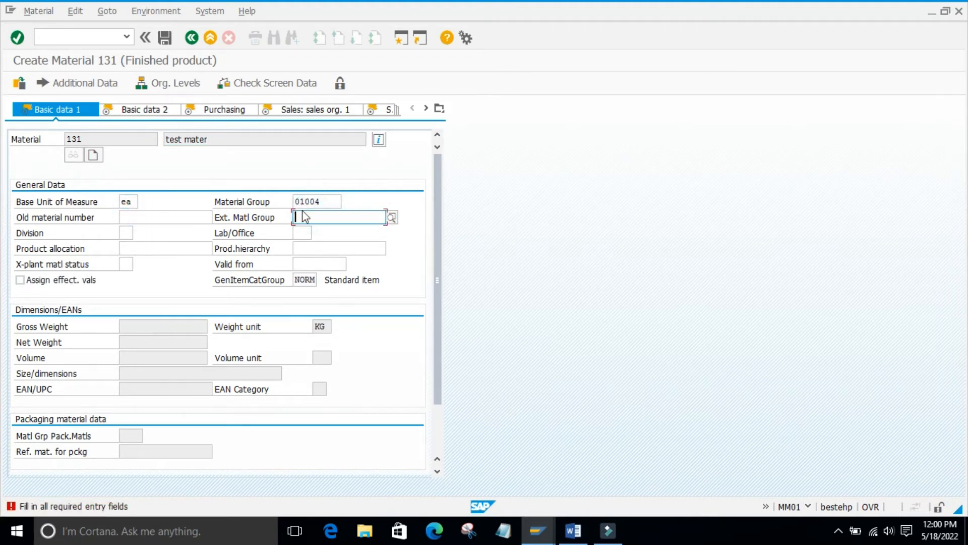
pyautogui.press('Return')
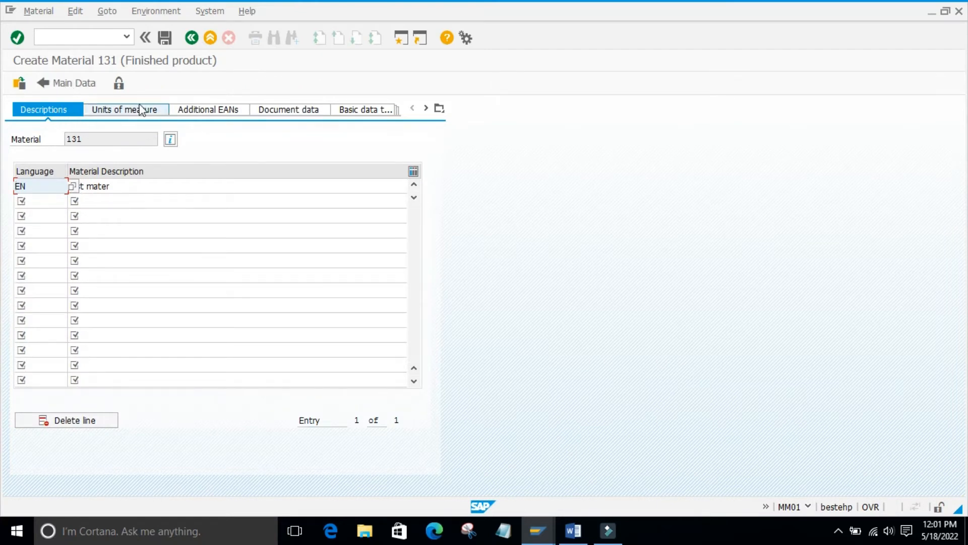
# Switch to the IMG, run Maintain Order of Main and Additional Screens and open the details of the MRS screen sequence
pyautogui.click(538, 531)
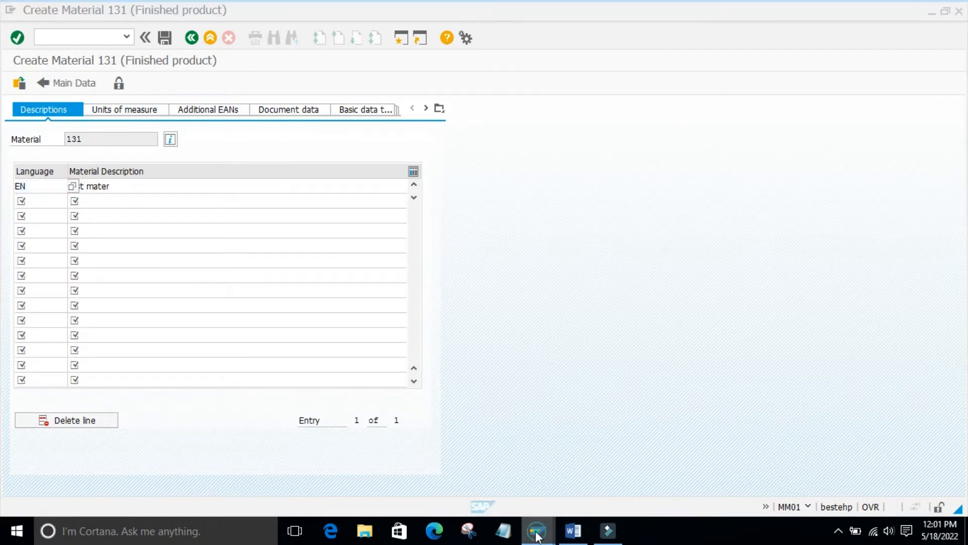
pyautogui.click(522, 477)
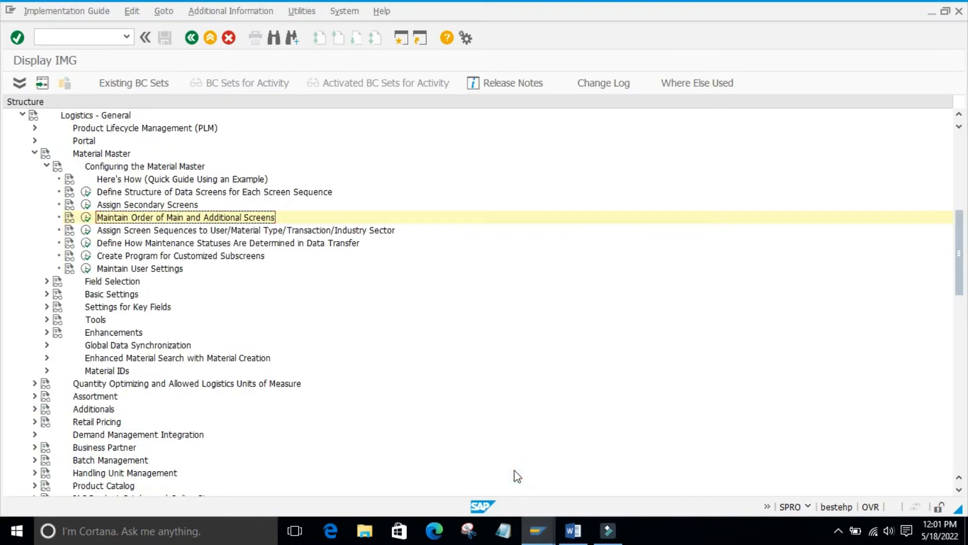
pyautogui.click(86, 217)
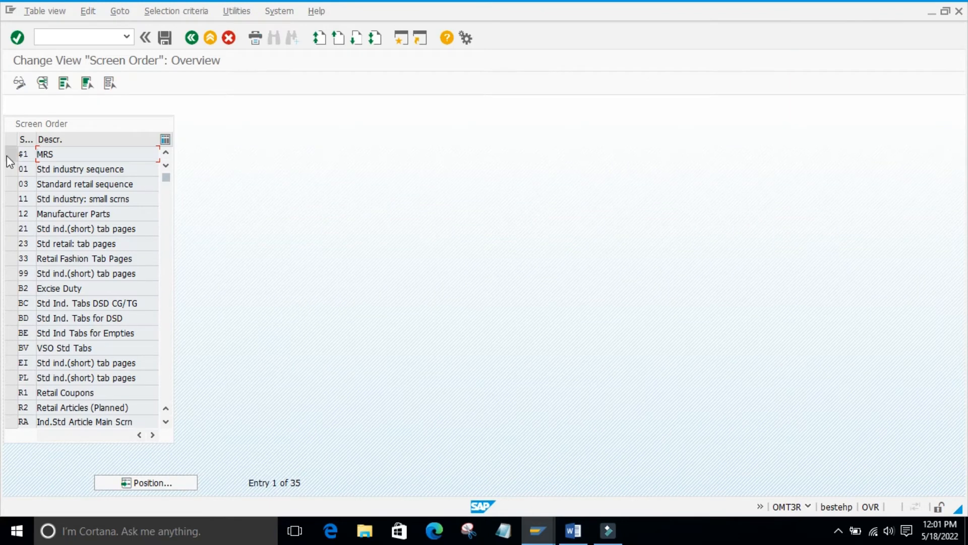
pyautogui.click(13, 154)
pyautogui.click(42, 83)
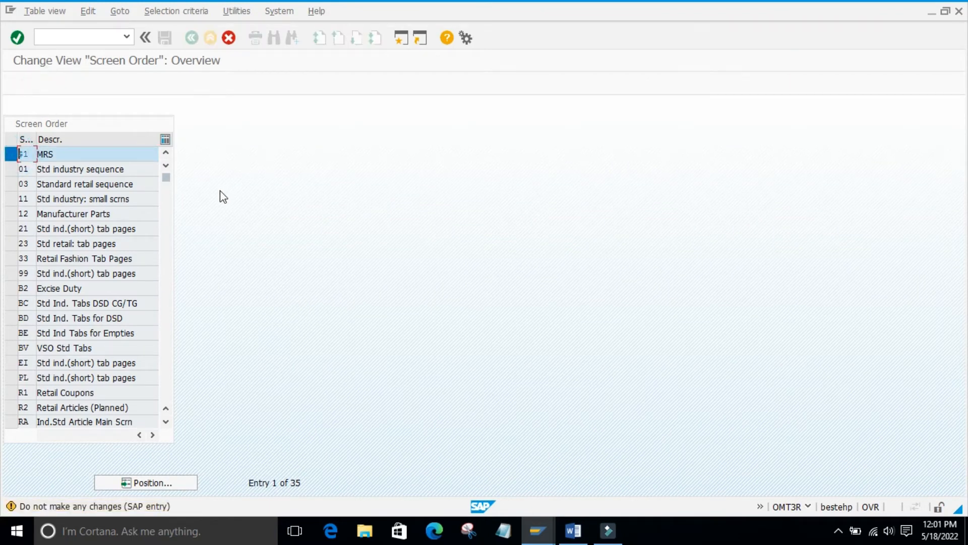
pyautogui.press('Return')
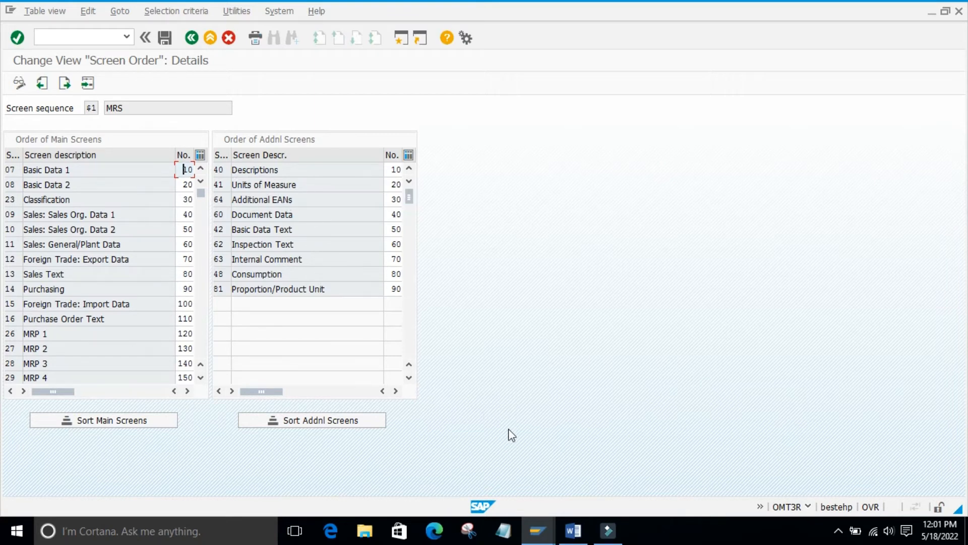
# Compare the additional data tabs in Create Material with the MRS order of additional screens, ending back in the screen order details
pyautogui.click(537, 531)
pyautogui.click(659, 489)
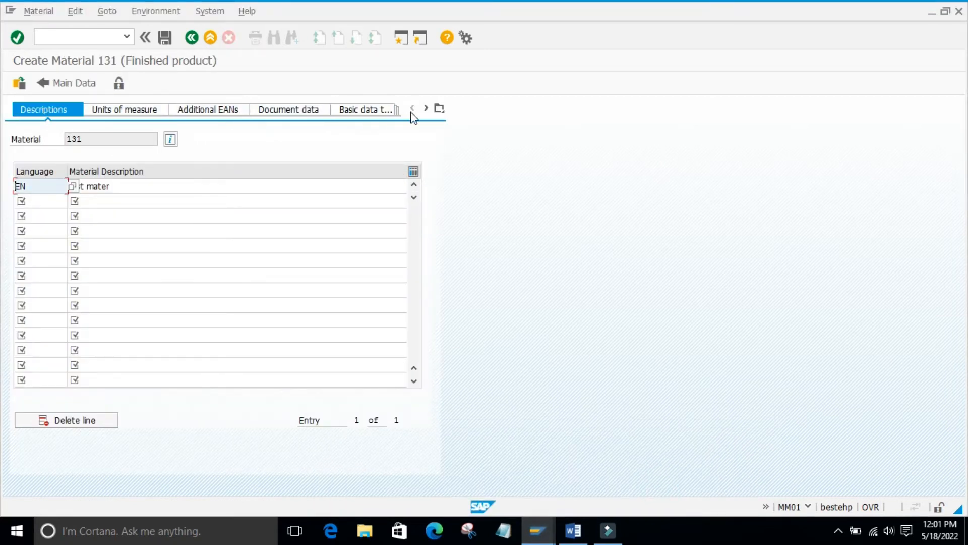
pyautogui.moveTo(538, 529)
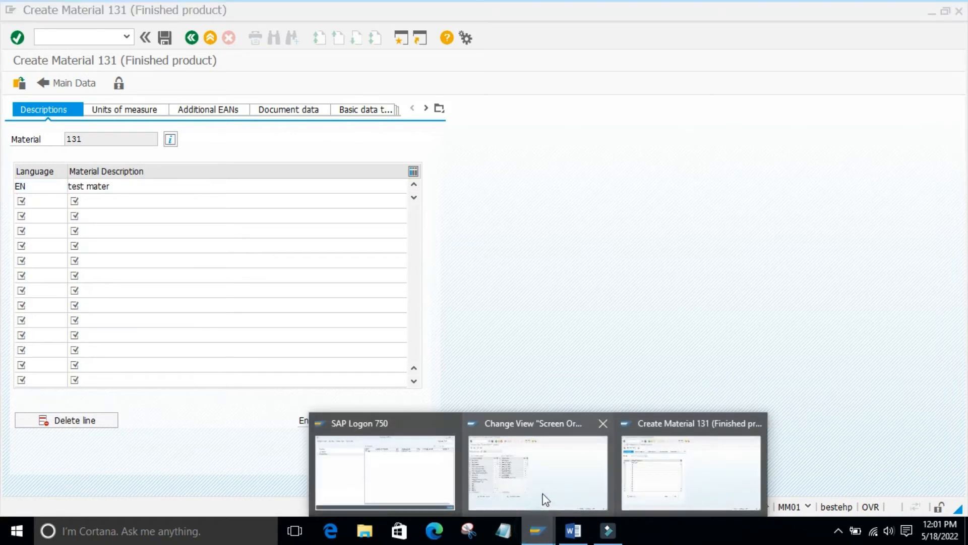
pyautogui.click(520, 472)
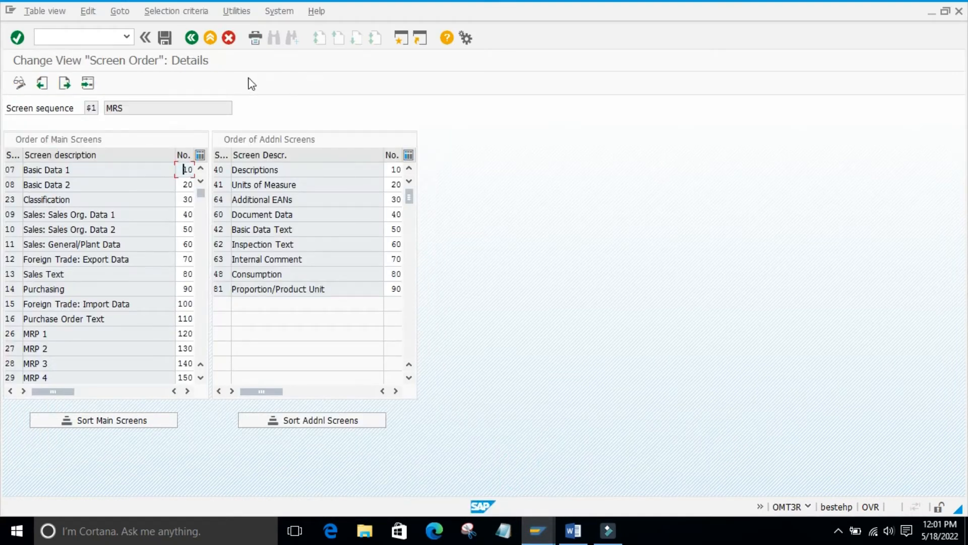
# Leave the screen order maintenance without saving and go back to the IMG structure
pyautogui.click(188, 39)
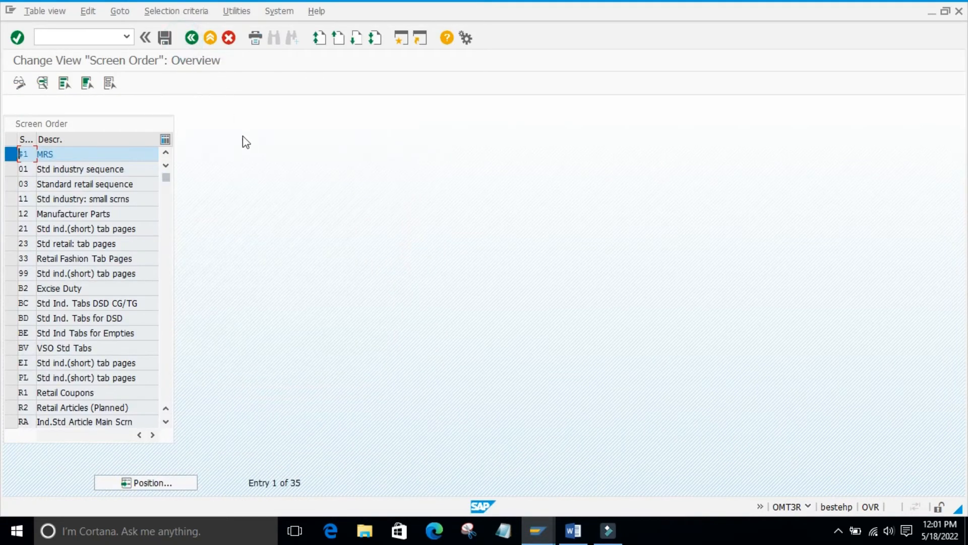
pyautogui.click(191, 38)
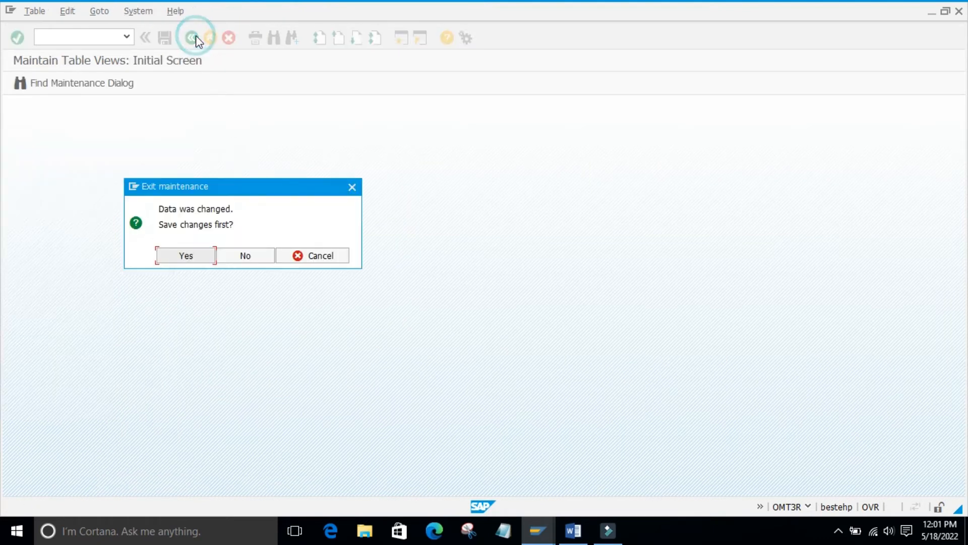
pyautogui.click(239, 253)
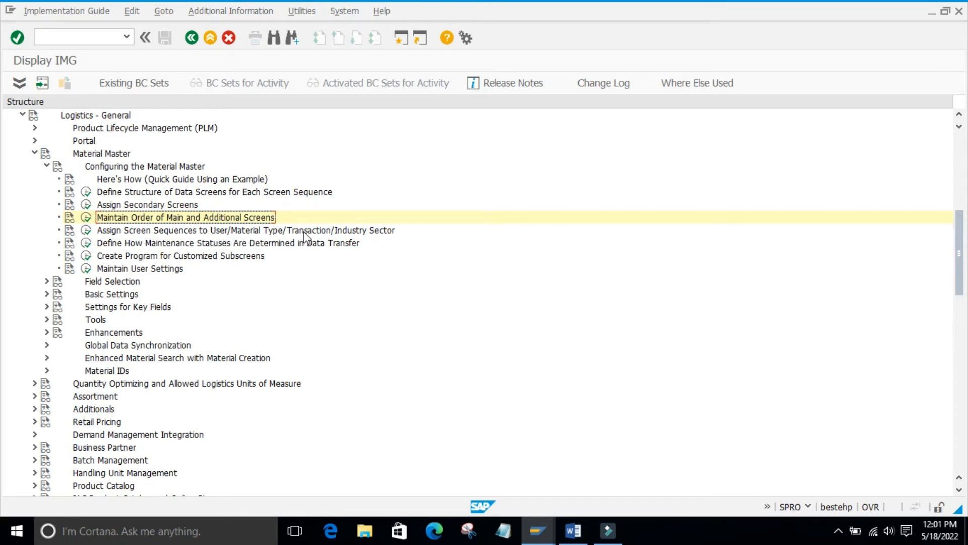
# Run Assign Screen Sequences to User/Material Type/Transaction/Industry Sector, widen the Dialog Structure area and select the MRS row
pyautogui.click(87, 232)
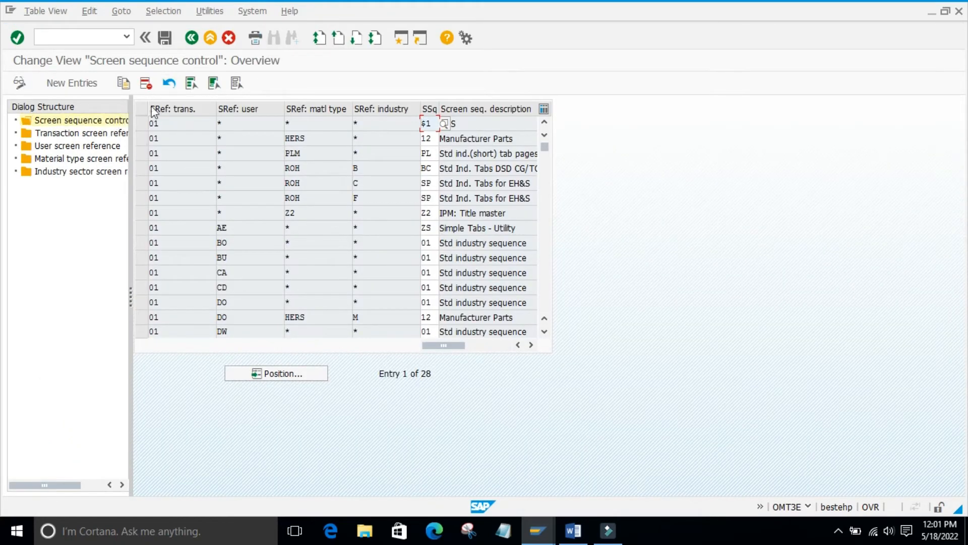
pyautogui.moveTo(129, 201); pyautogui.dragTo(188, 203)
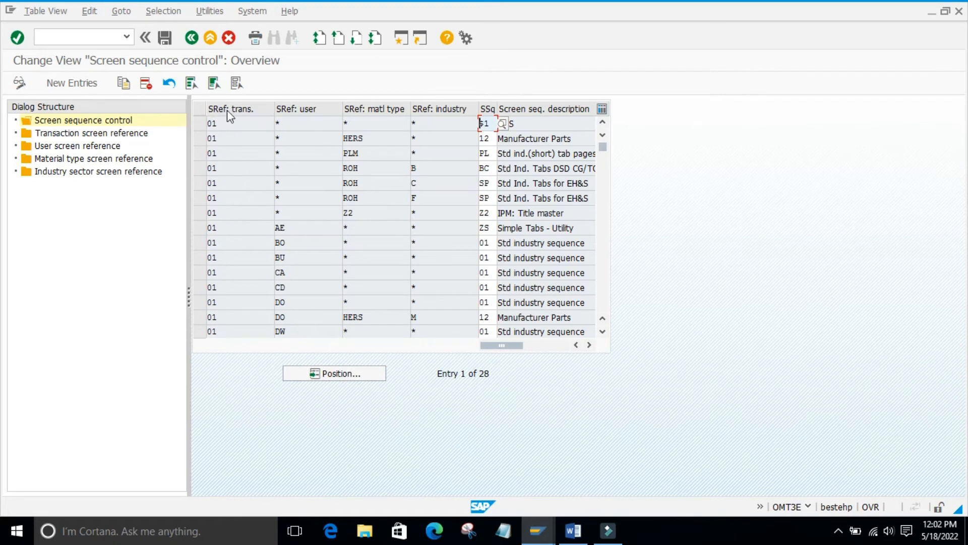
pyautogui.click(199, 124)
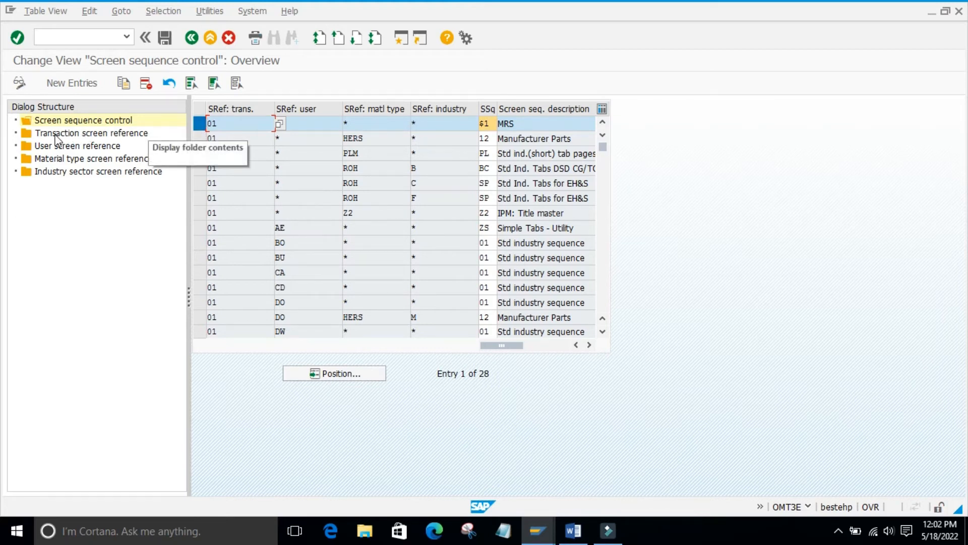
# Check the transaction screen reference assigned to MM01 and return to the screen sequence control
pyautogui.click(86, 134)
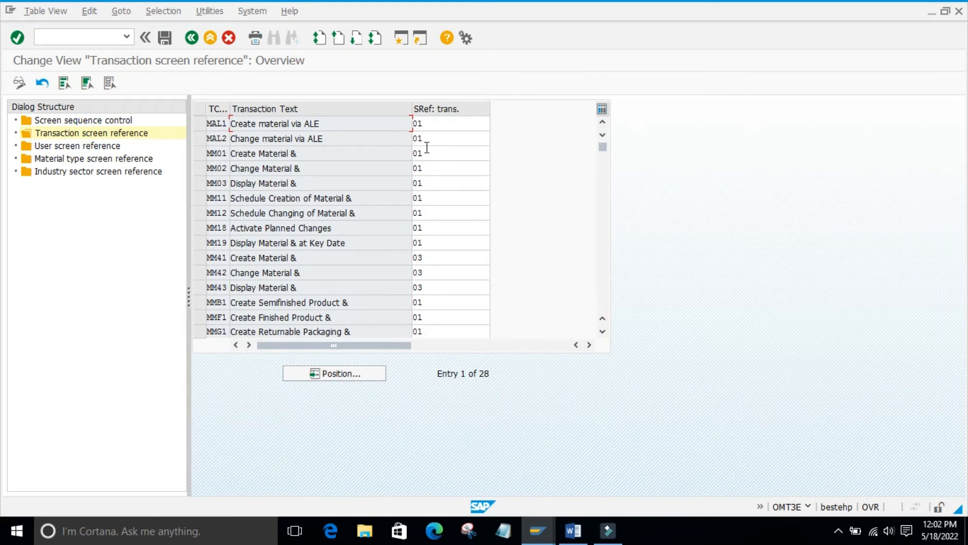
pyautogui.moveTo(429, 152); pyautogui.dragTo(414, 152)
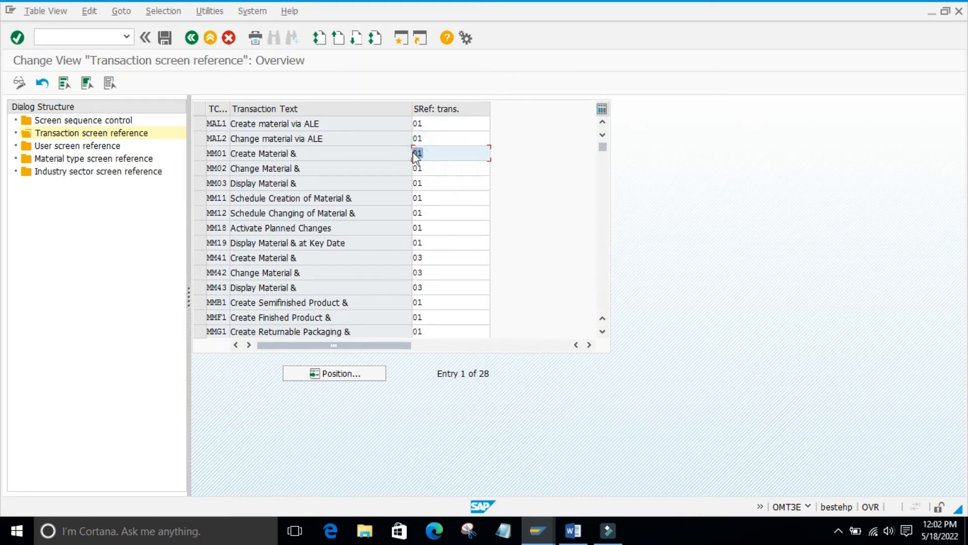
pyautogui.click(93, 121)
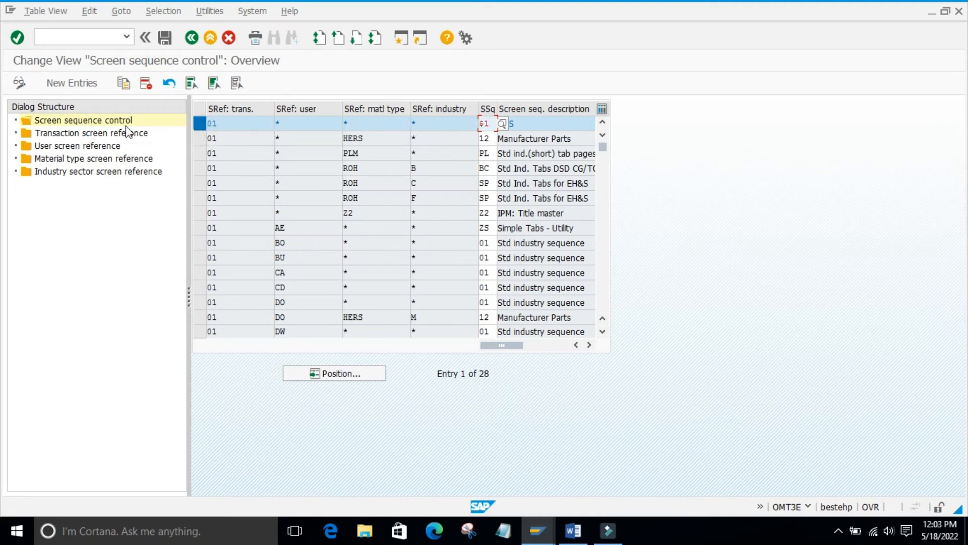
# In the user screen reference, enter * for the second listed user and compare it with the MRS row in the screen sequence control
pyautogui.doubleClick(85, 146)
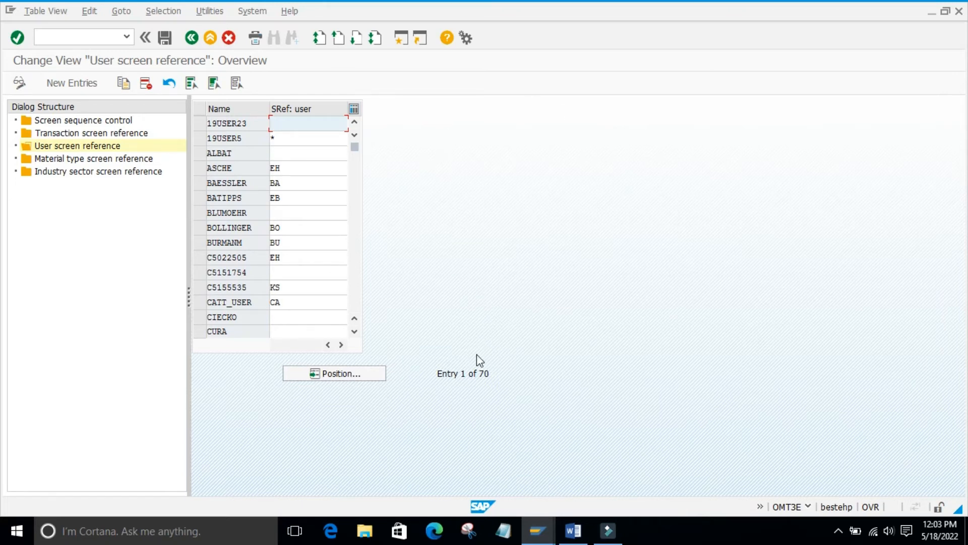
pyautogui.click(198, 138)
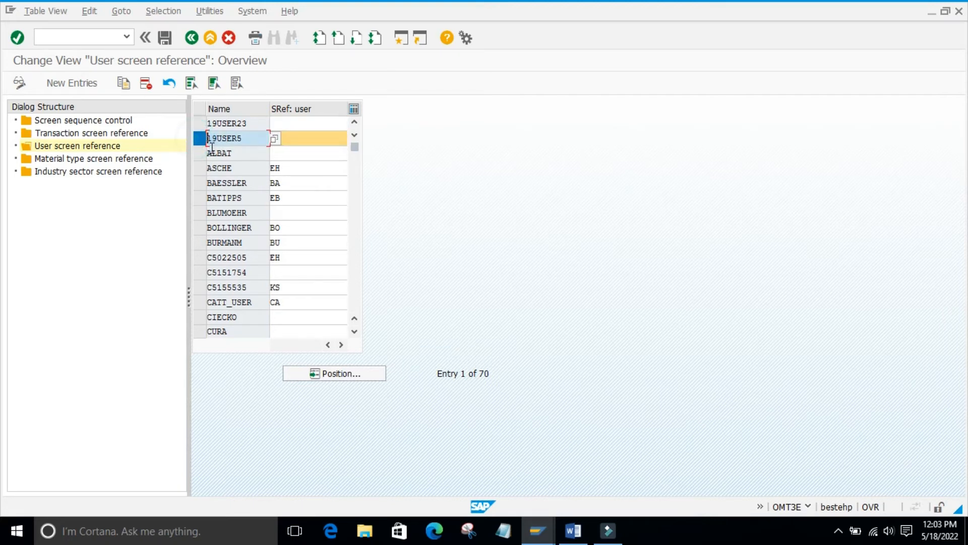
pyautogui.click(474, 213)
pyautogui.click(296, 140)
pyautogui.write('*')
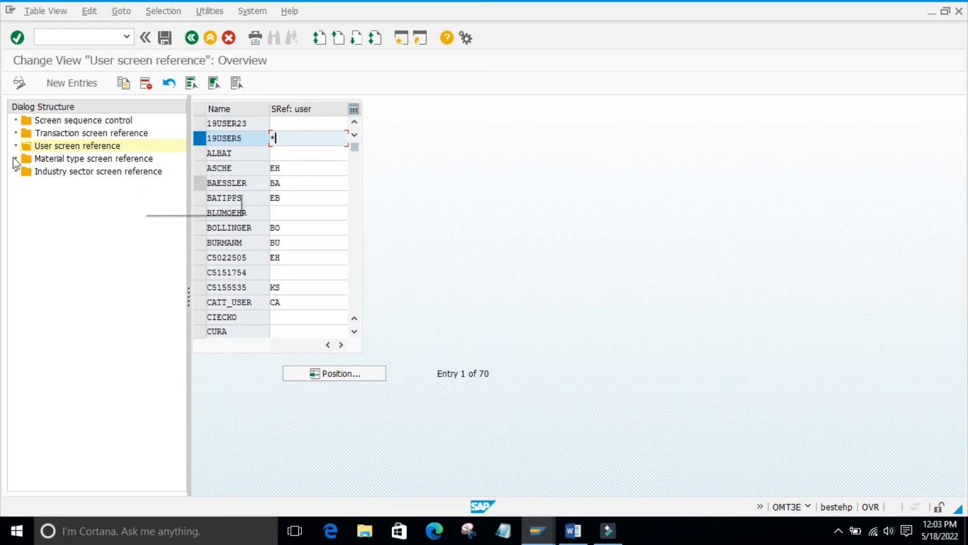
pyautogui.click(76, 121)
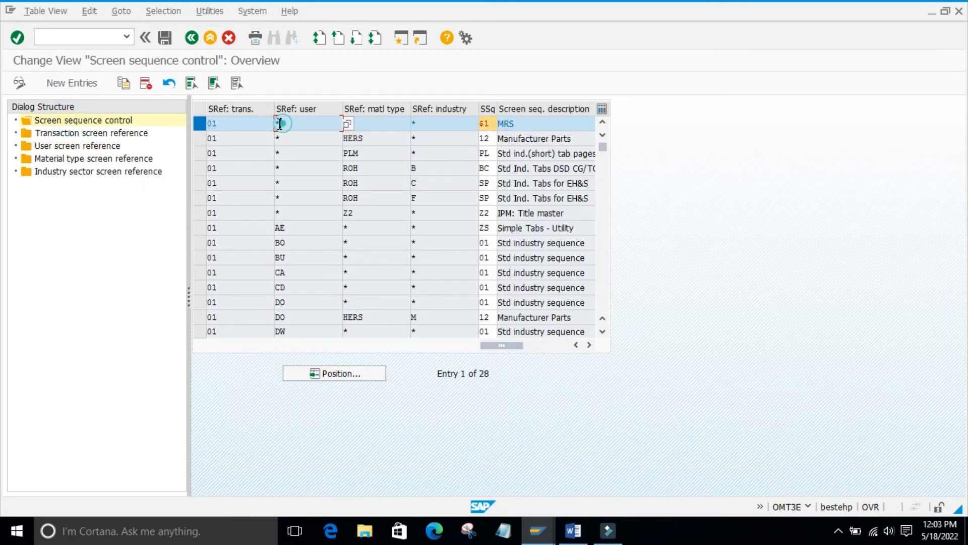
pyautogui.click(71, 286)
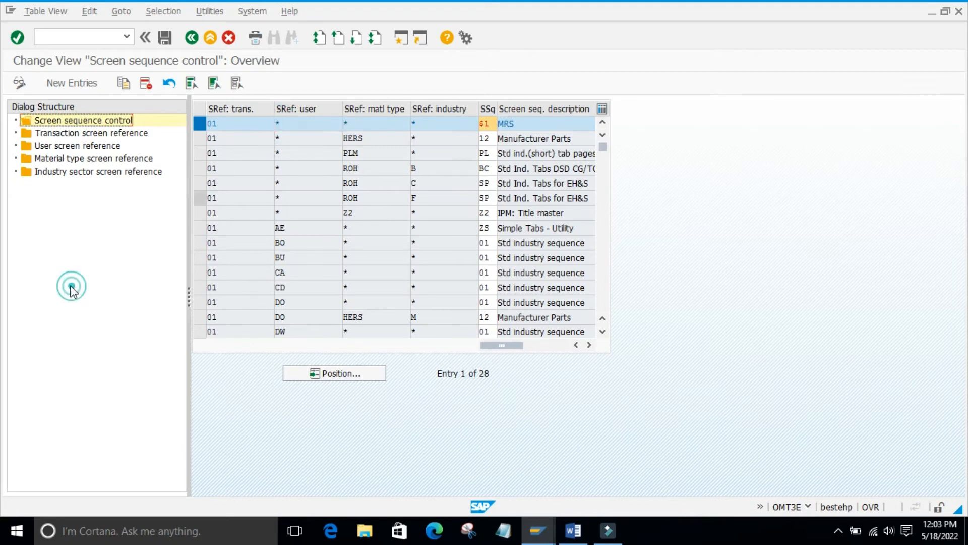
# In the material type screen reference, find the raw material type ROH and check its assigned screen reference
pyautogui.click(77, 159)
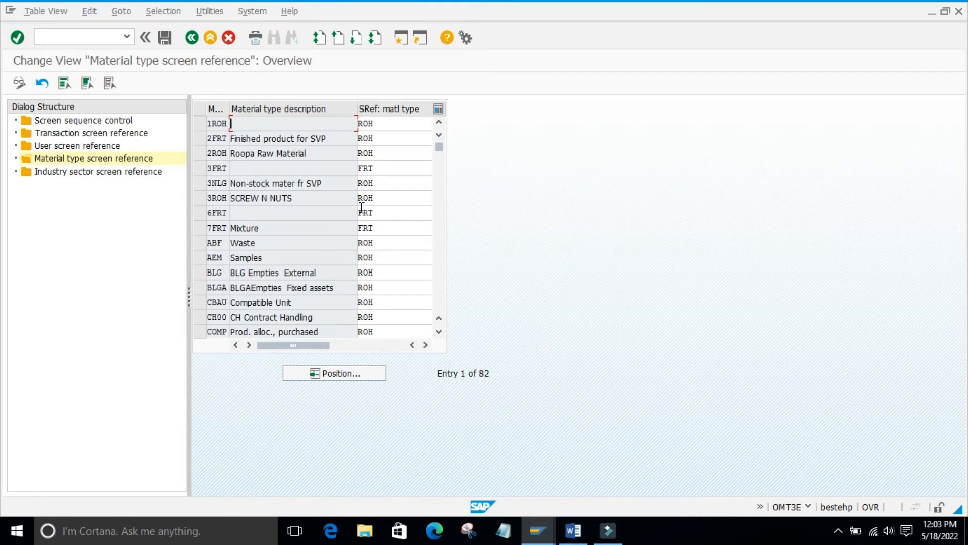
pyautogui.scroll(-1, 358, 250)
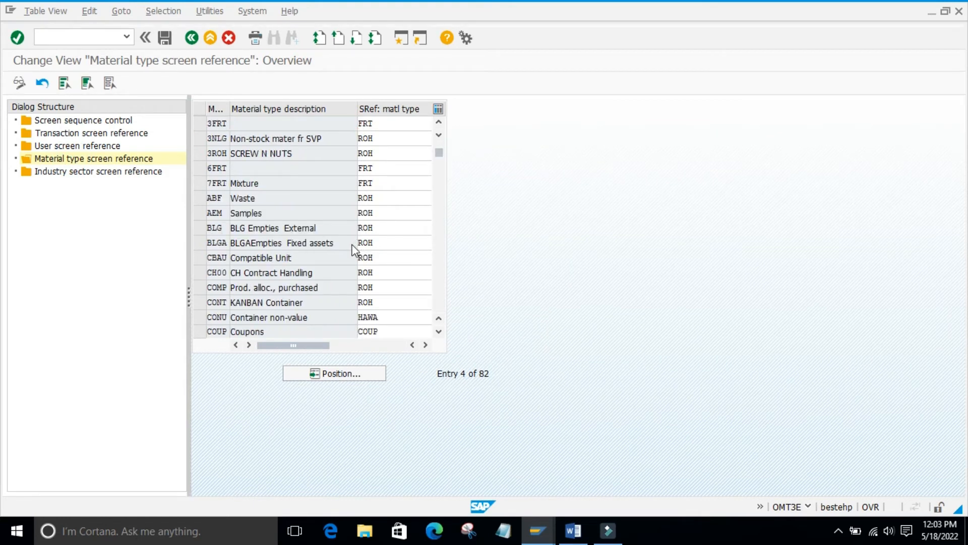
pyautogui.scroll(-6, 353, 249)
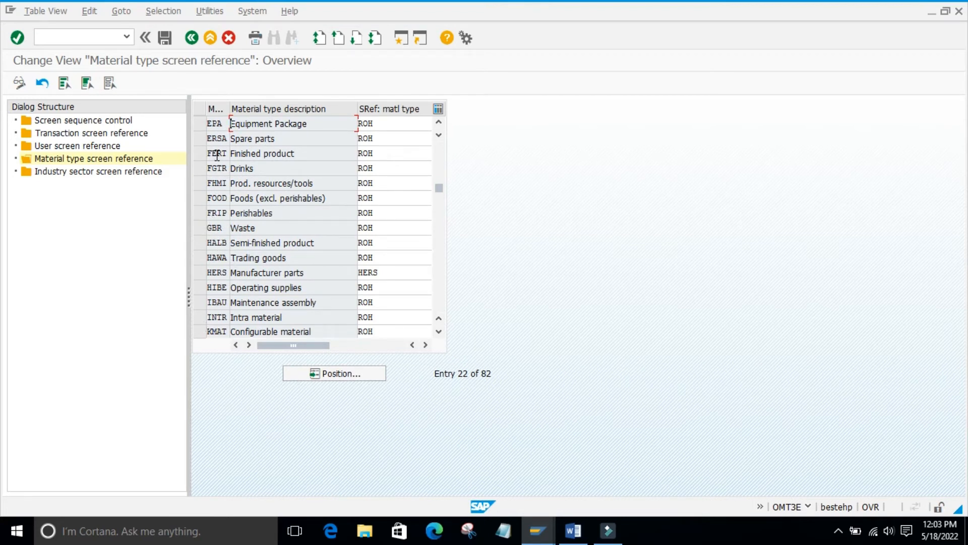
pyautogui.scroll(-7, 217, 155)
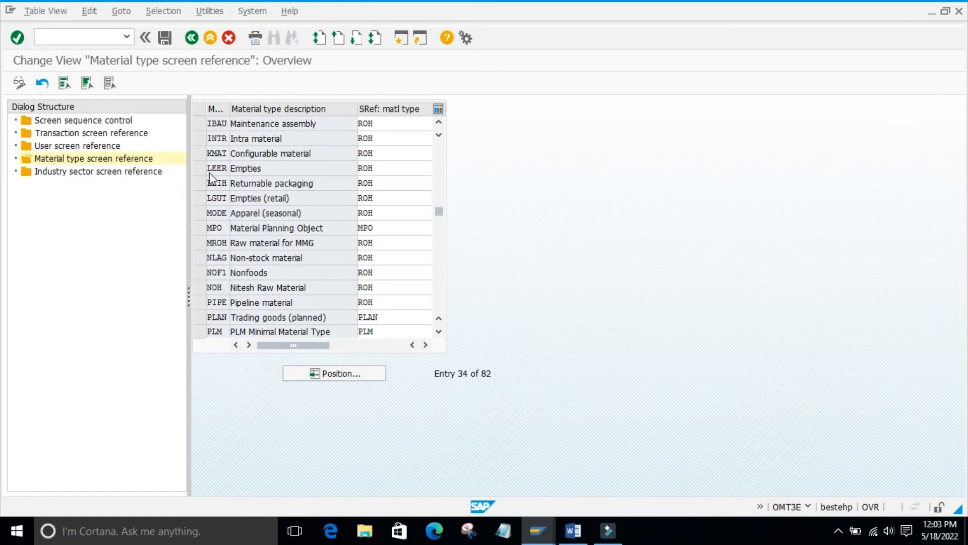
pyautogui.scroll(-2, 202, 202)
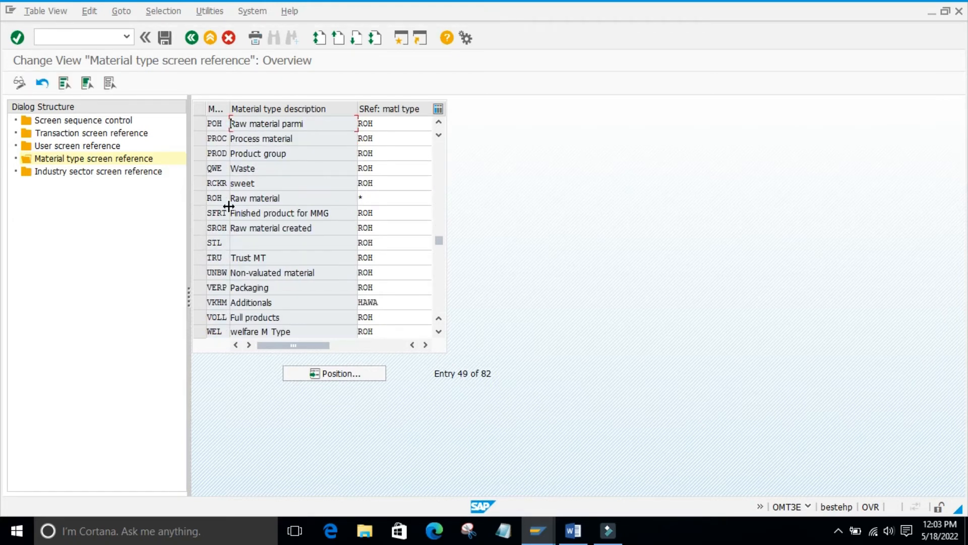
pyautogui.click(199, 201)
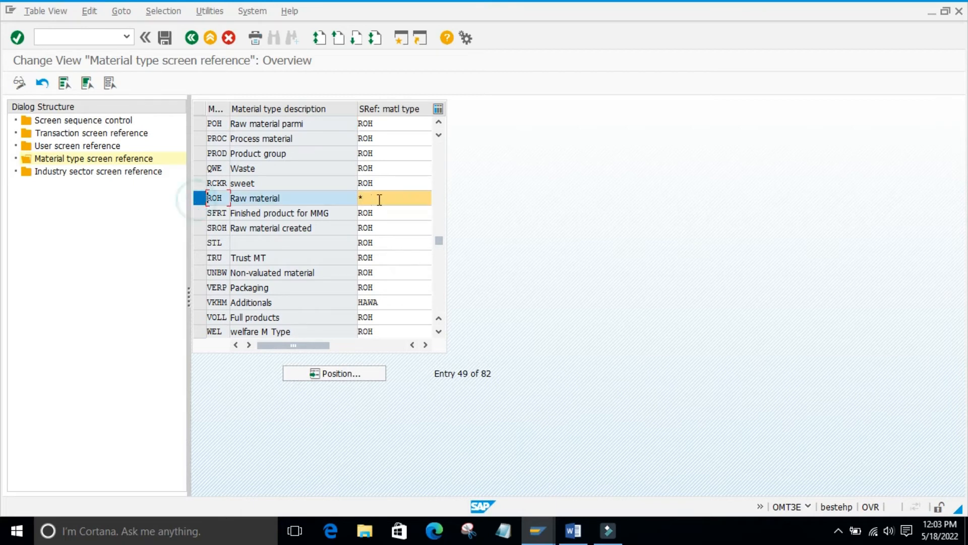
pyautogui.click(376, 197)
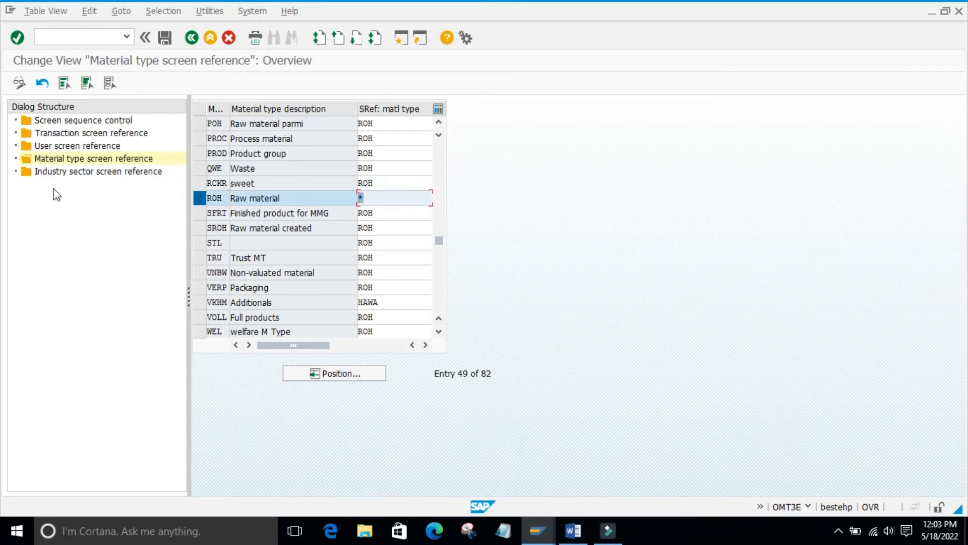
# Return to the screen sequence control and examine the material type reference of the MRS row and the entries below it
pyautogui.click(79, 121)
pyautogui.doubleClick(79, 121)
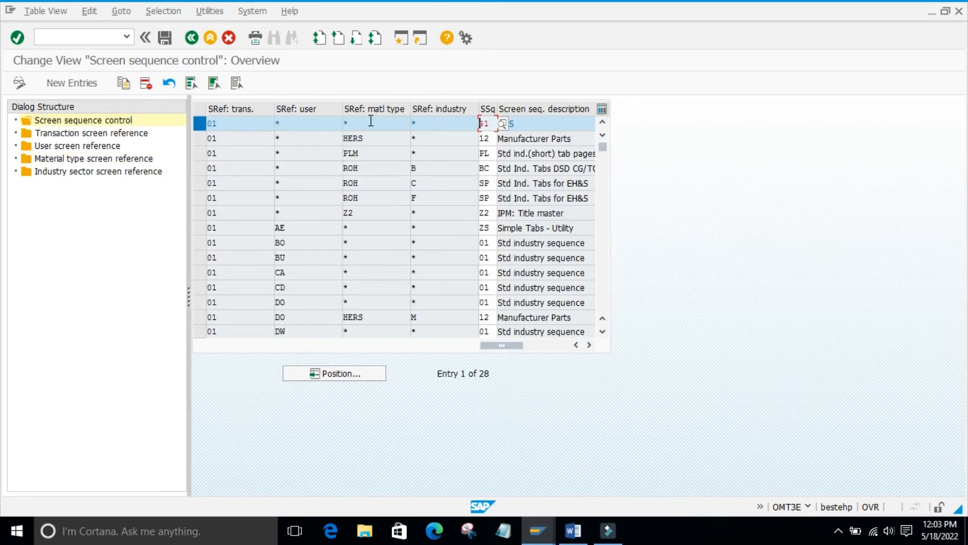
pyautogui.click(339, 123)
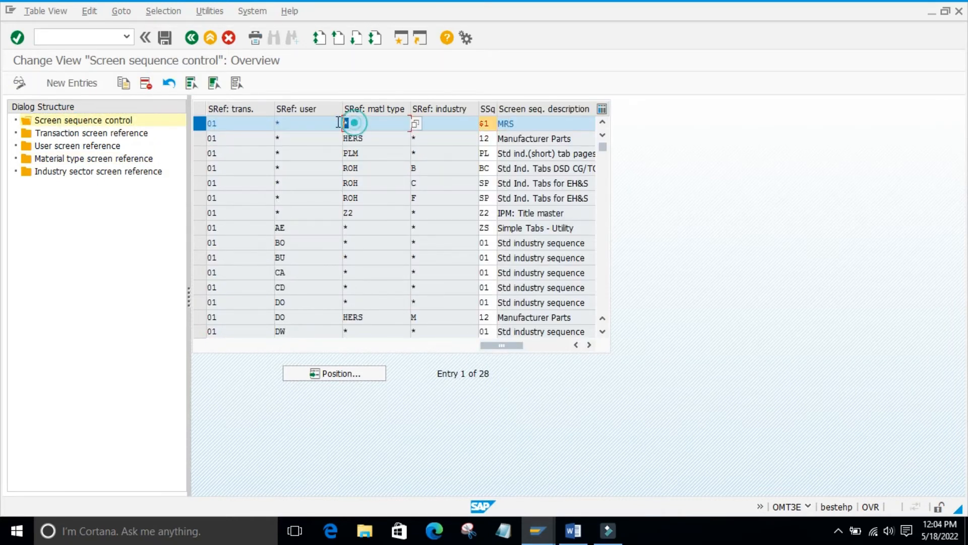
pyautogui.scroll(-2, 287, 198)
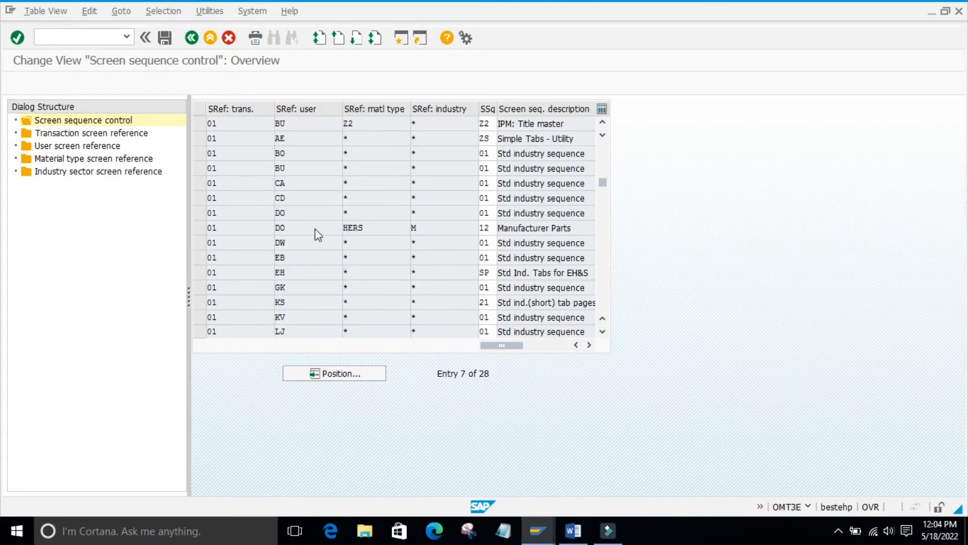
# Examine the screen sequence control entries by user, material type and industry, ending at the industry reference of the MRS entry
pyautogui.scroll(-2, 316, 229)
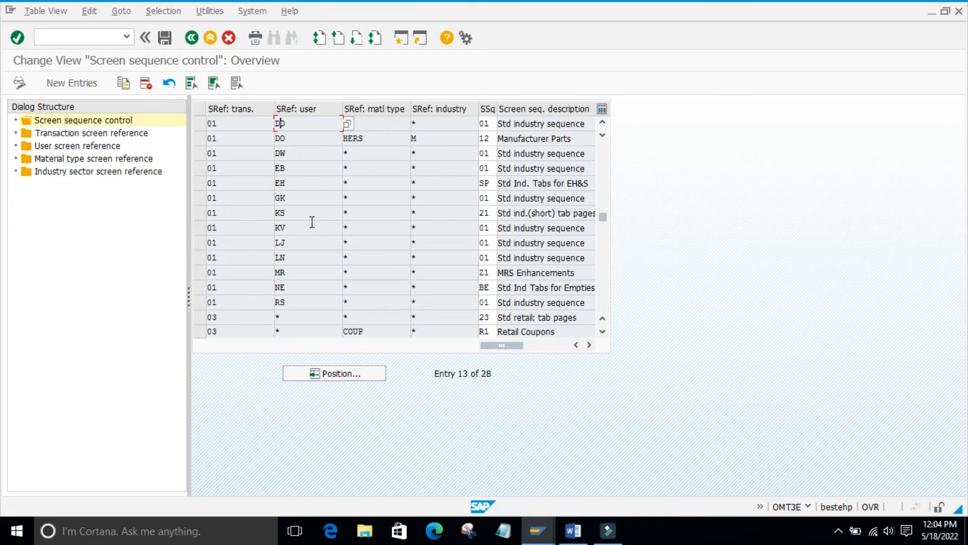
pyautogui.scroll(-1, 353, 182)
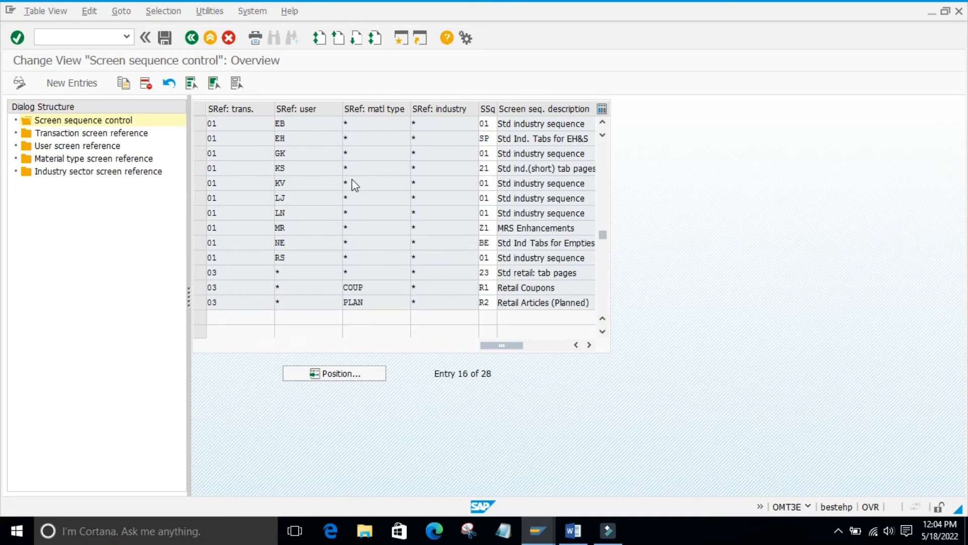
pyautogui.scroll(-1, 353, 179)
pyautogui.scroll(-1, 353, 179)
pyautogui.scroll(4, 357, 197)
pyautogui.scroll(3, 356, 192)
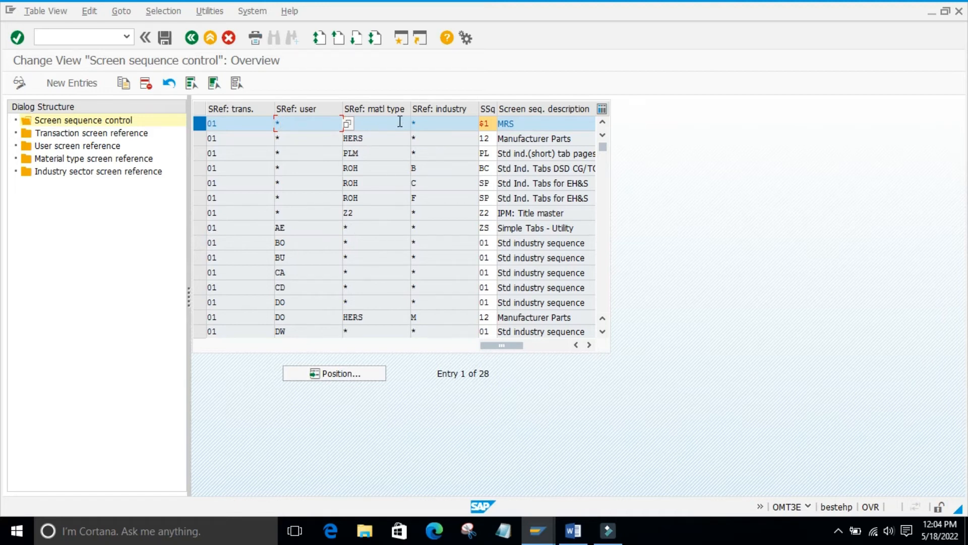
pyautogui.click(424, 124)
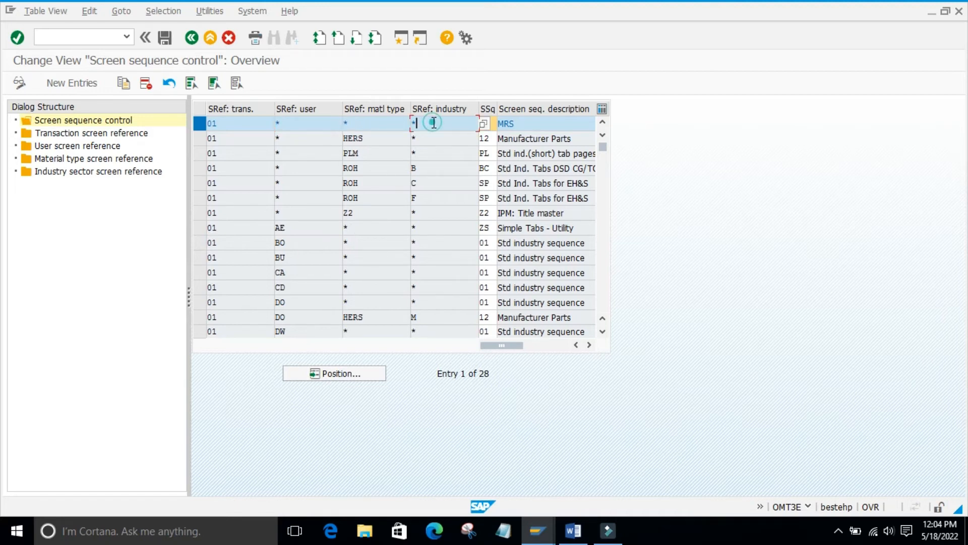
# Check the screen reference for Mechanical Engineering under Industry sector screen reference, return to Screen sequence control and exit to the IMG
pyautogui.doubleClick(63, 172)
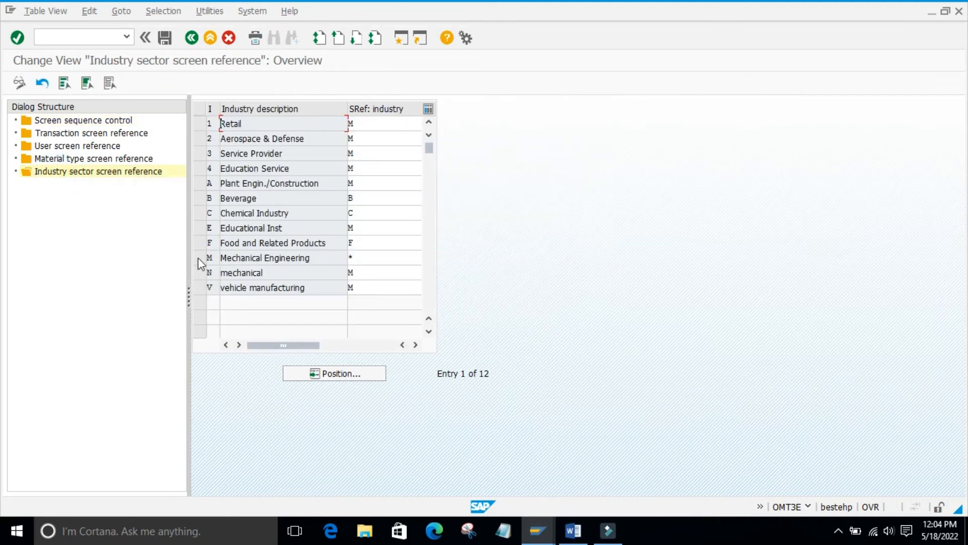
pyautogui.click(361, 256)
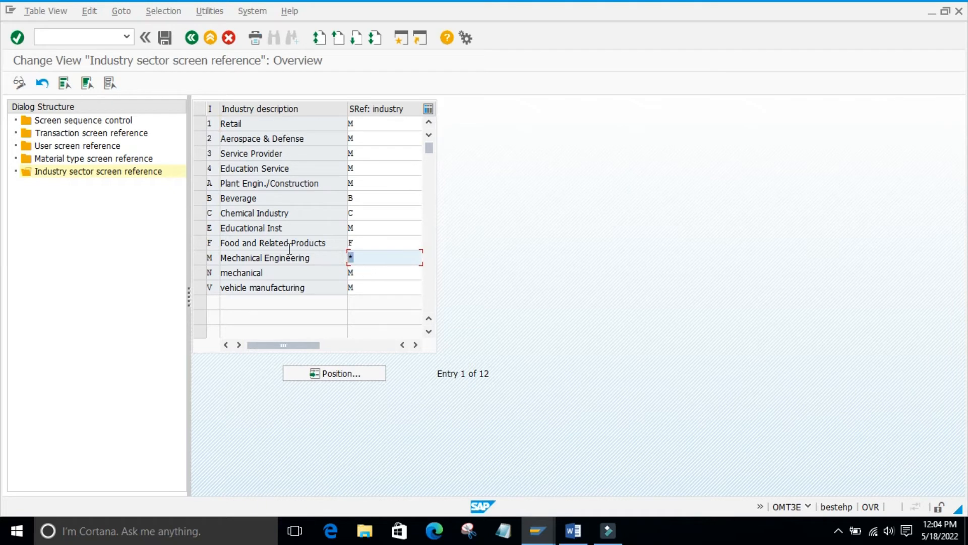
pyautogui.doubleClick(95, 121)
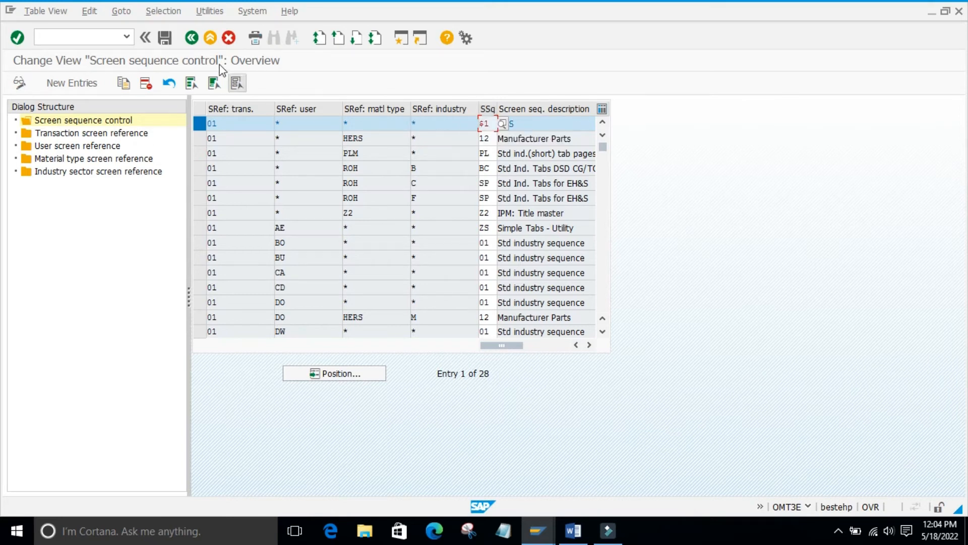
pyautogui.click(192, 40)
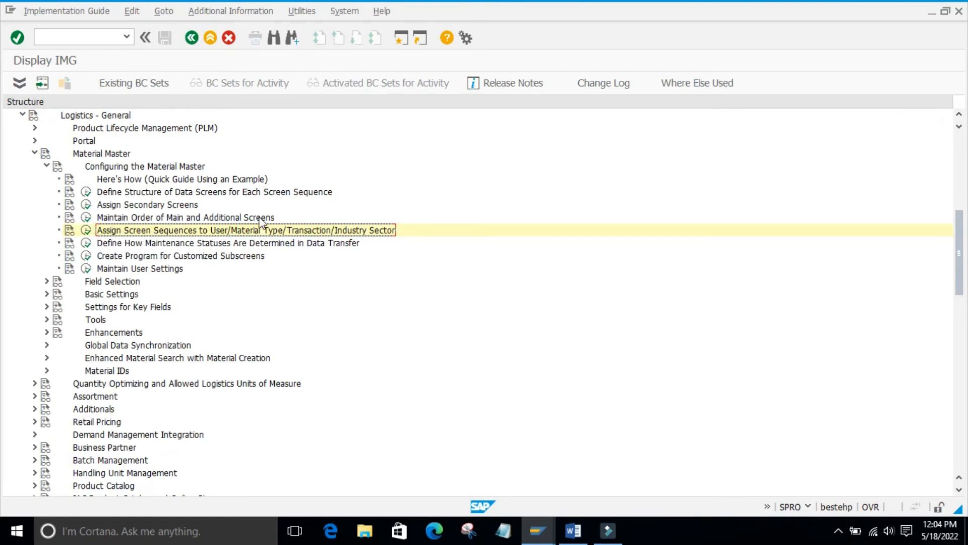
# Open the details of screen sequence $1 (MRS) under Maintain Order of Main and Additional Screens
pyautogui.click(86, 217)
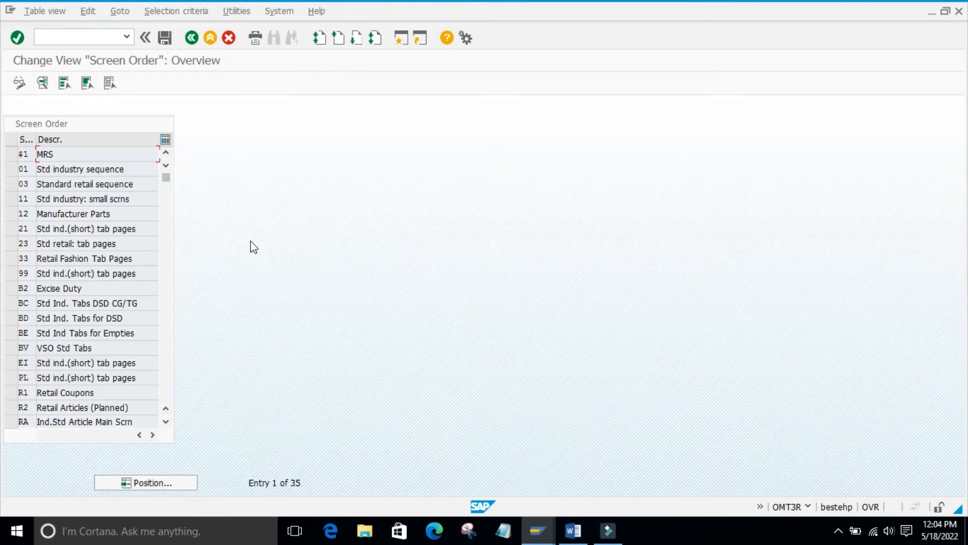
pyautogui.doubleClick(23, 154)
pyautogui.click(11, 154)
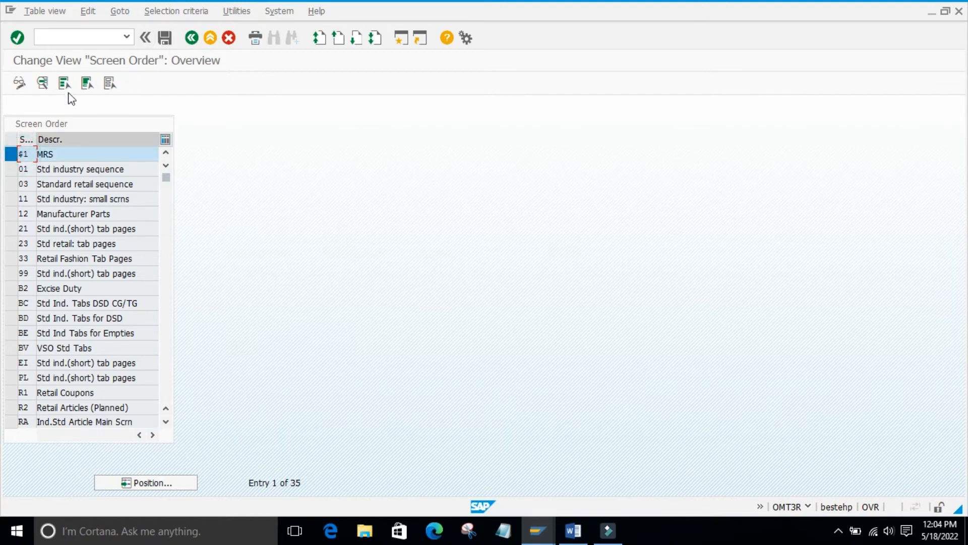
pyautogui.click(42, 83)
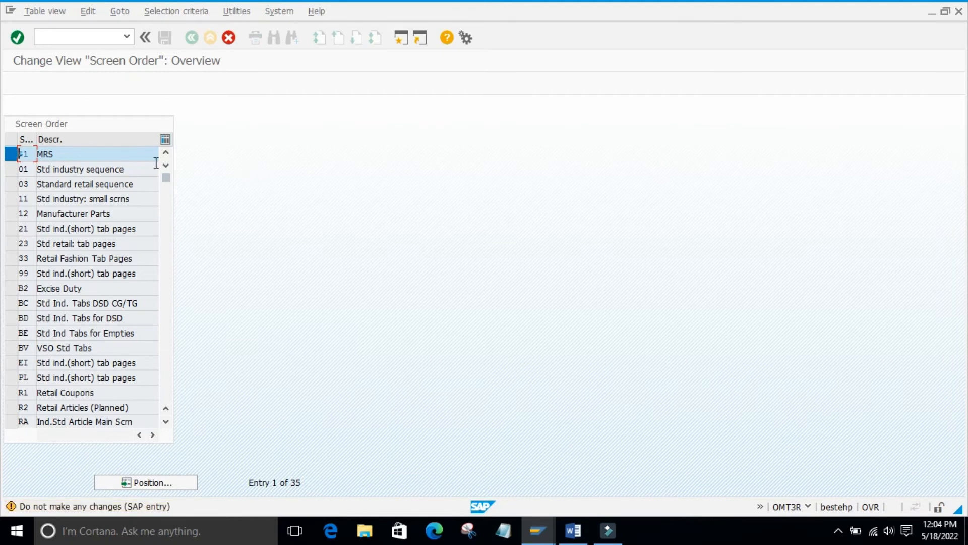
pyautogui.press('Return')
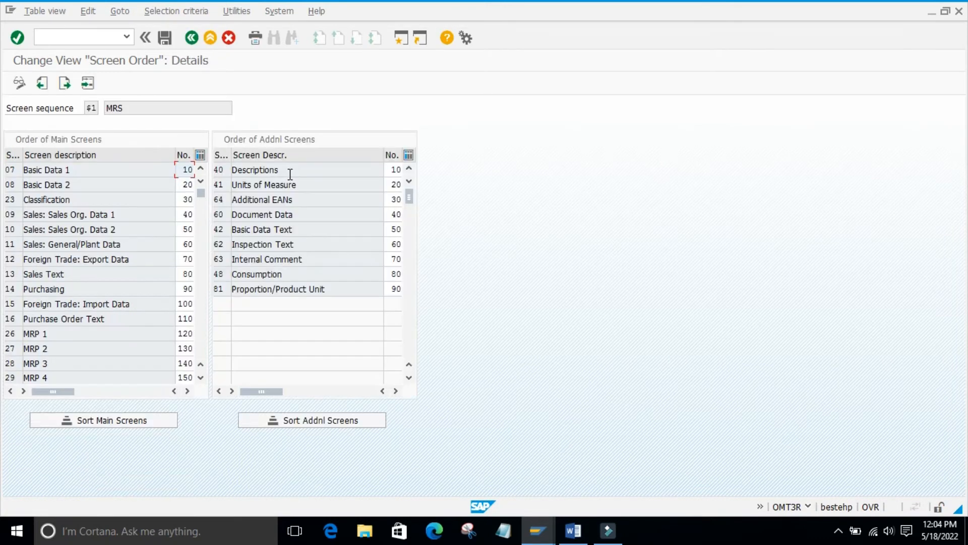
# Review the order of main screens for the MRS sequence and return to the IMG without saving
pyautogui.scroll(-1, 171, 177)
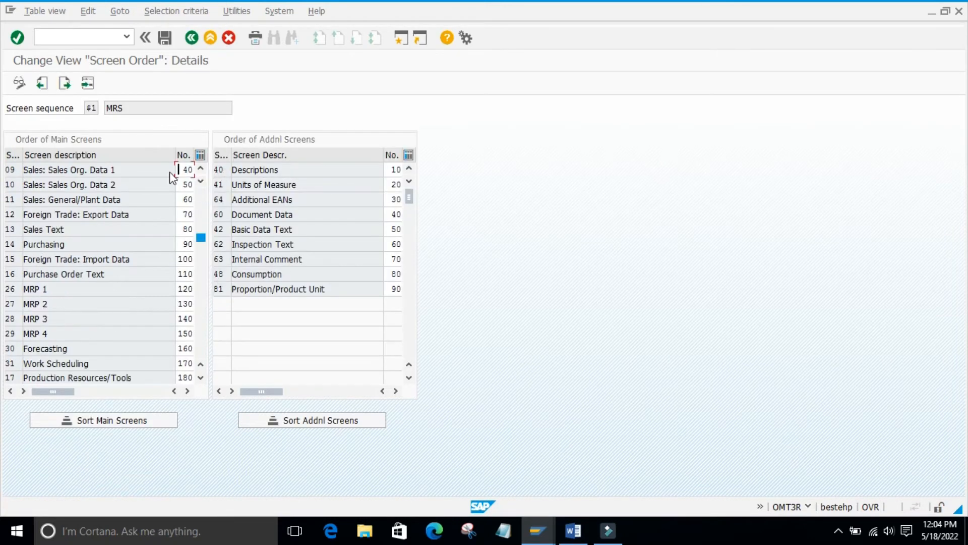
pyautogui.scroll(-5, 172, 177)
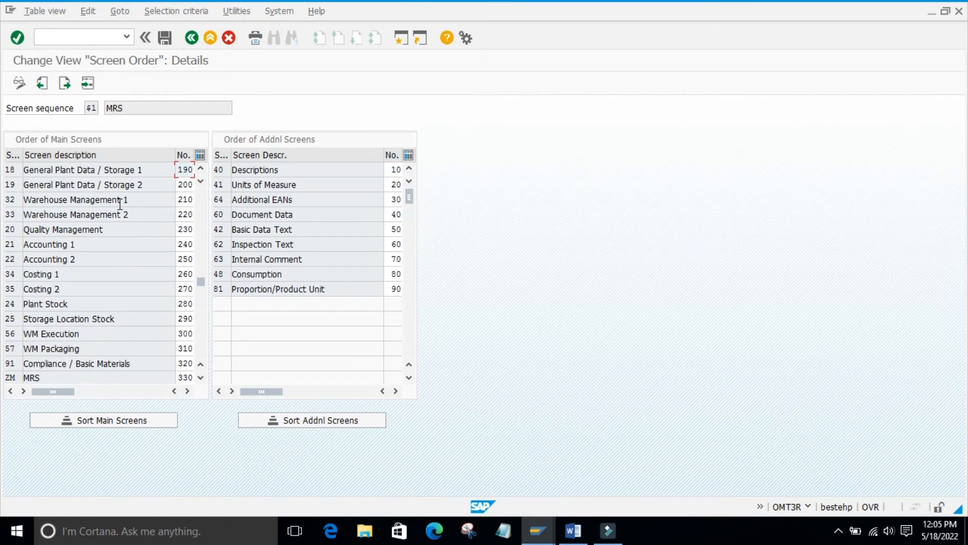
pyautogui.scroll(6, 120, 203)
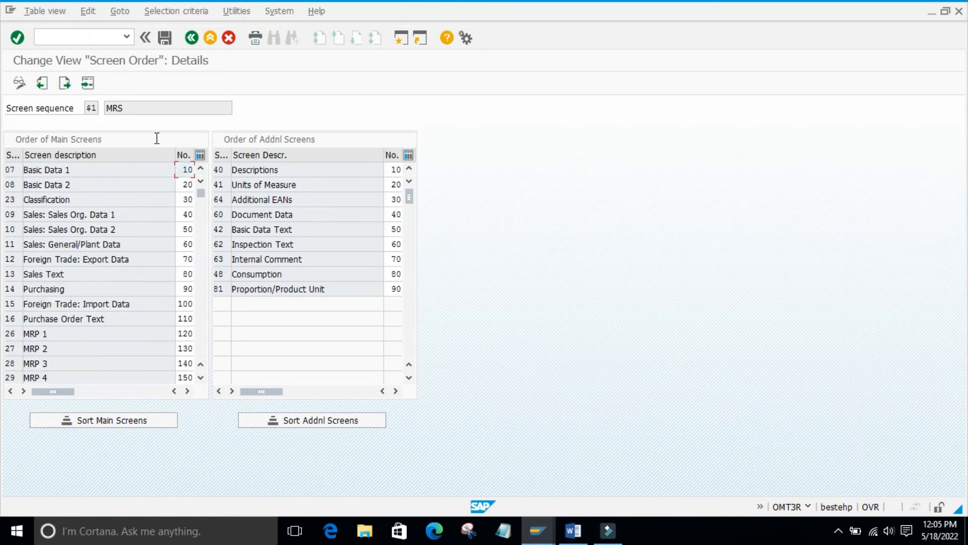
pyautogui.click(191, 38)
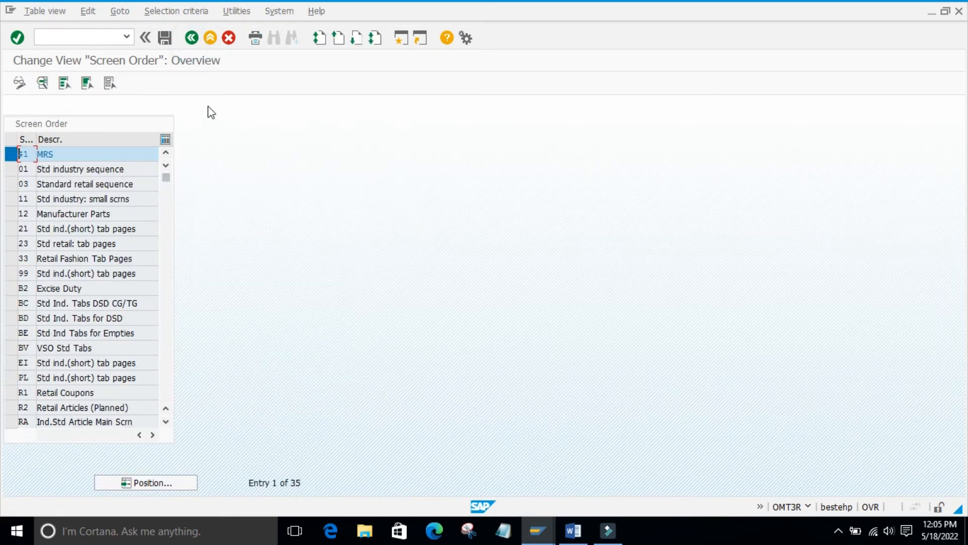
pyautogui.click(192, 38)
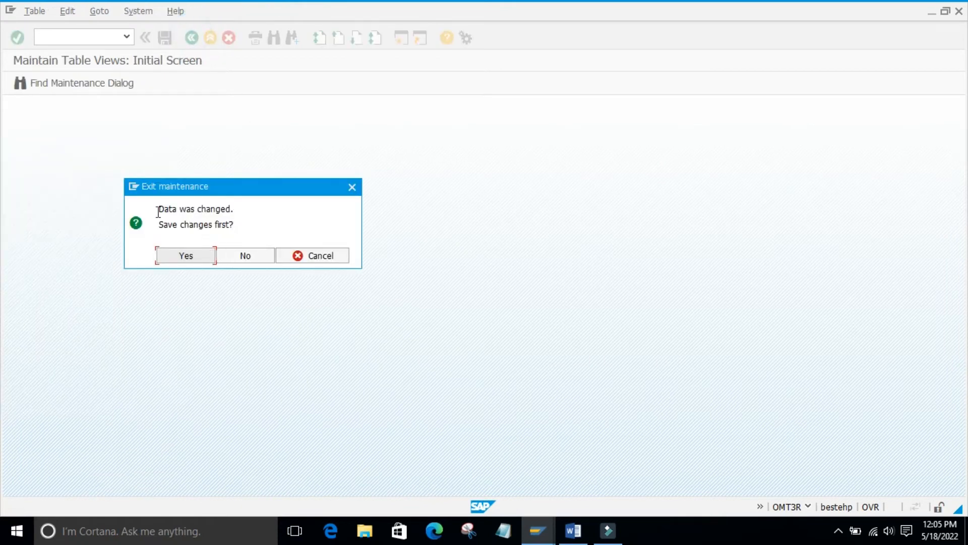
pyautogui.click(234, 256)
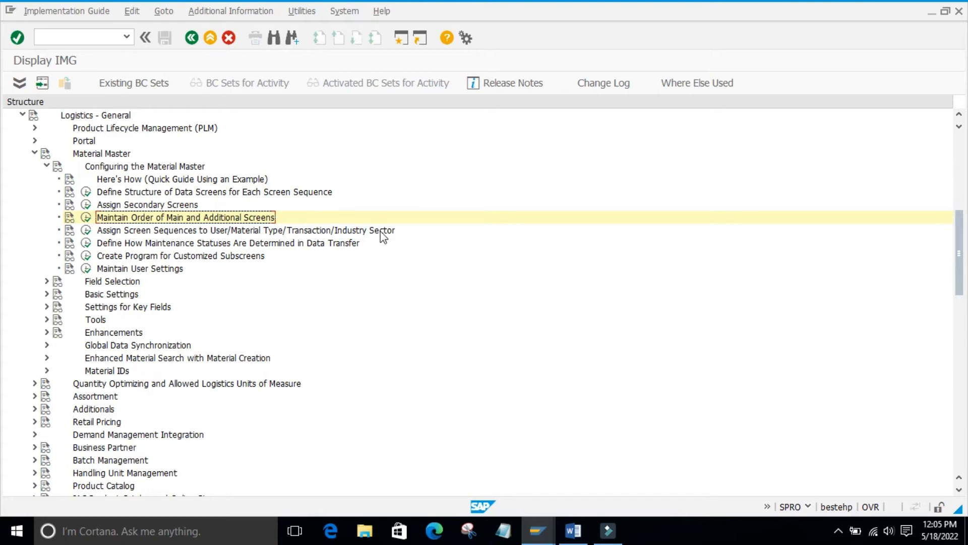
# Review the entries of Assign Screen Sequences to User/Material Type/Transaction/Industry Sector and return to the IMG
pyautogui.click(86, 231)
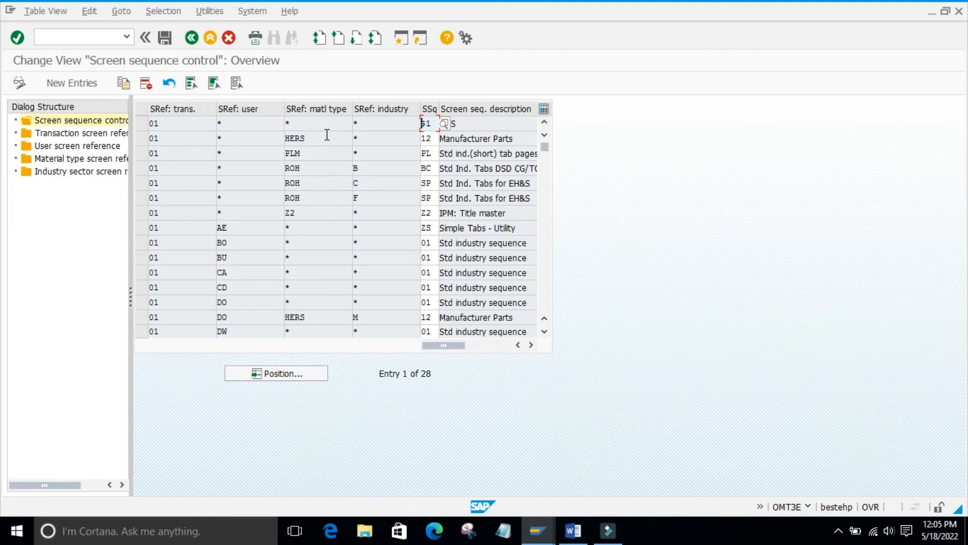
pyautogui.scroll(-2, 361, 182)
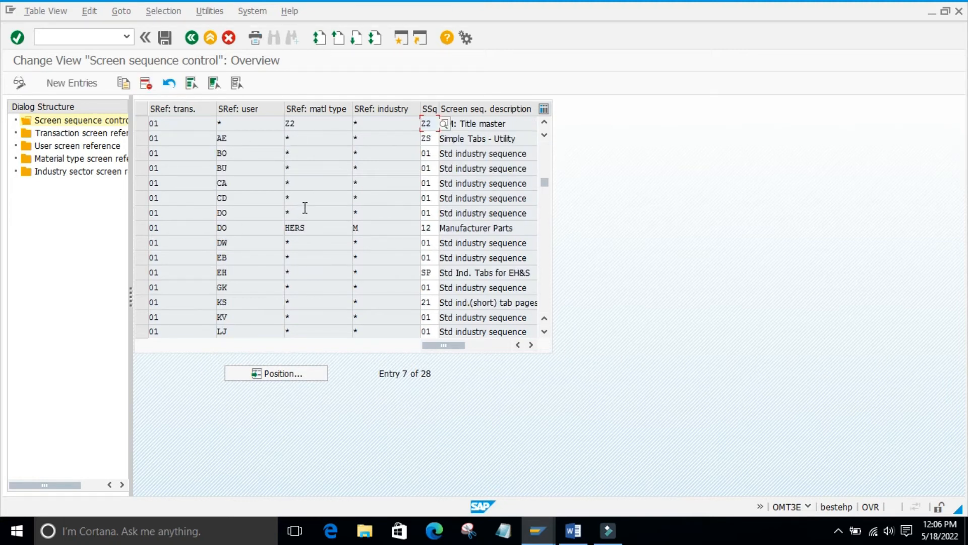
pyautogui.scroll(2, 302, 208)
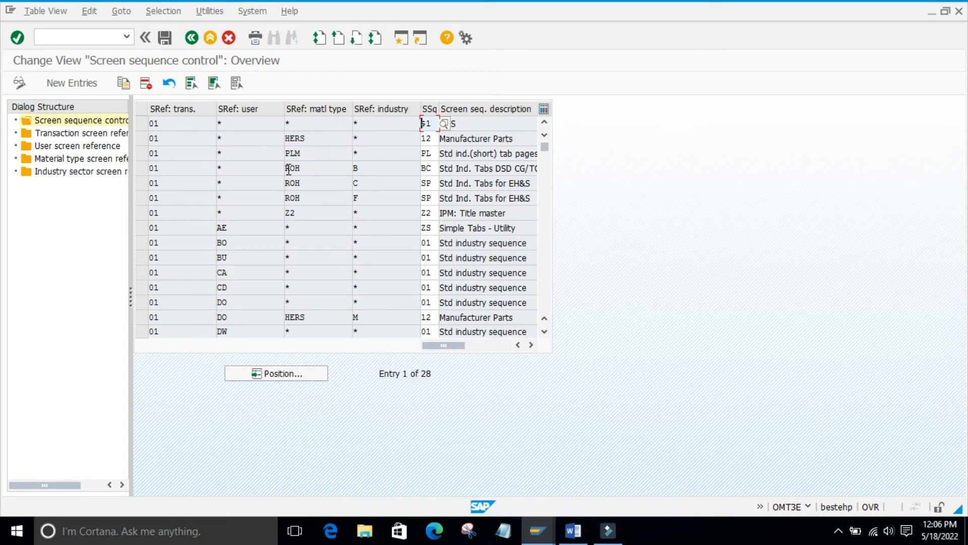
pyautogui.click(192, 38)
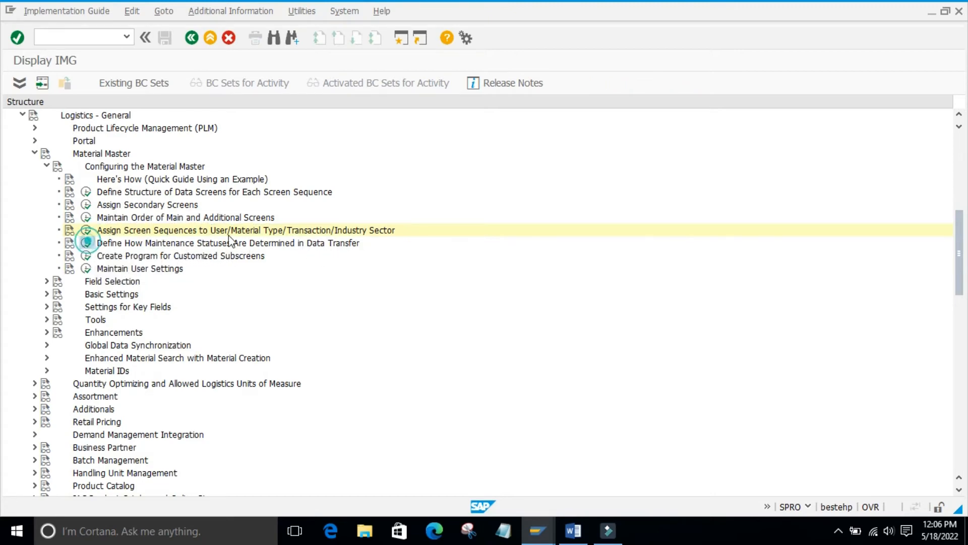
# Review the determination types under Define How Maintenance Statuses Are Determined in Data Transfer and return to the IMG
pyautogui.click(86, 242)
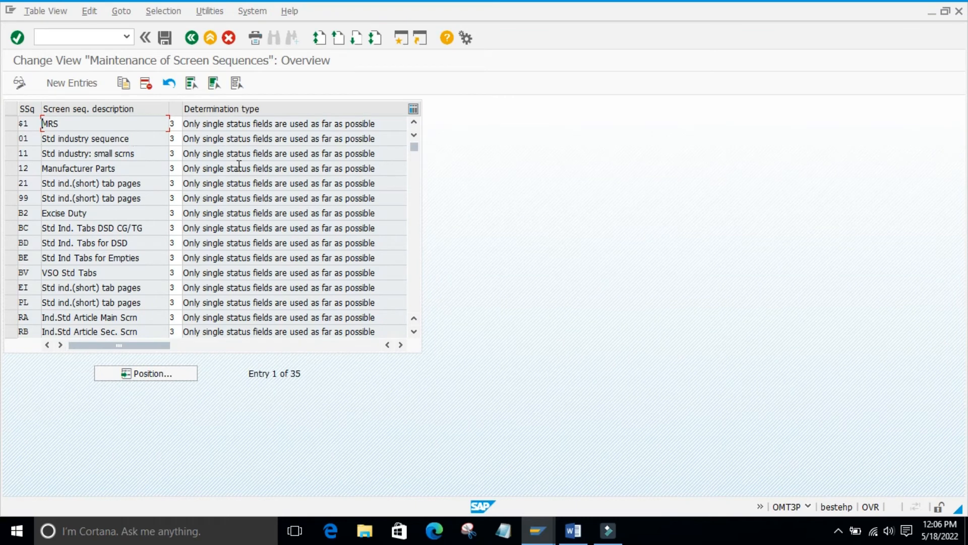
pyautogui.scroll(-6, 239, 166)
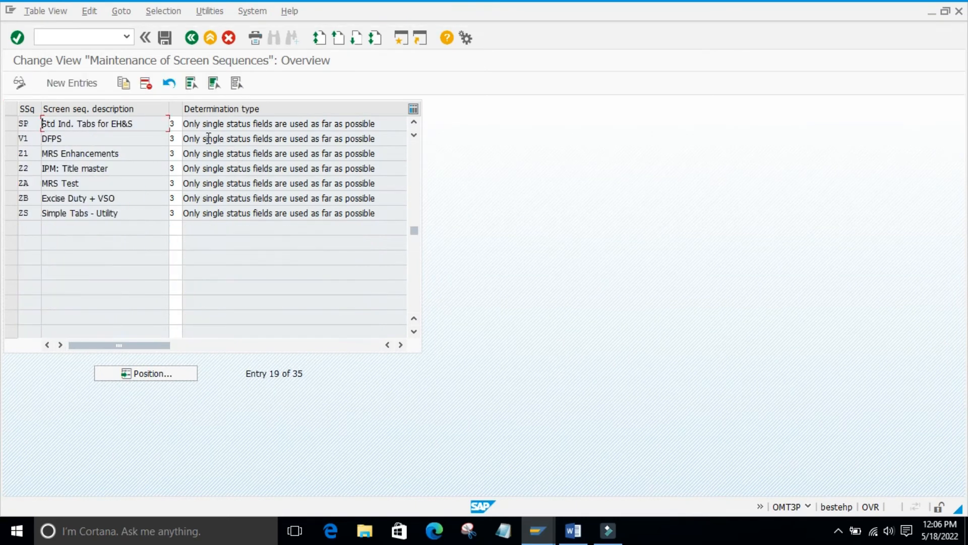
pyautogui.click(196, 36)
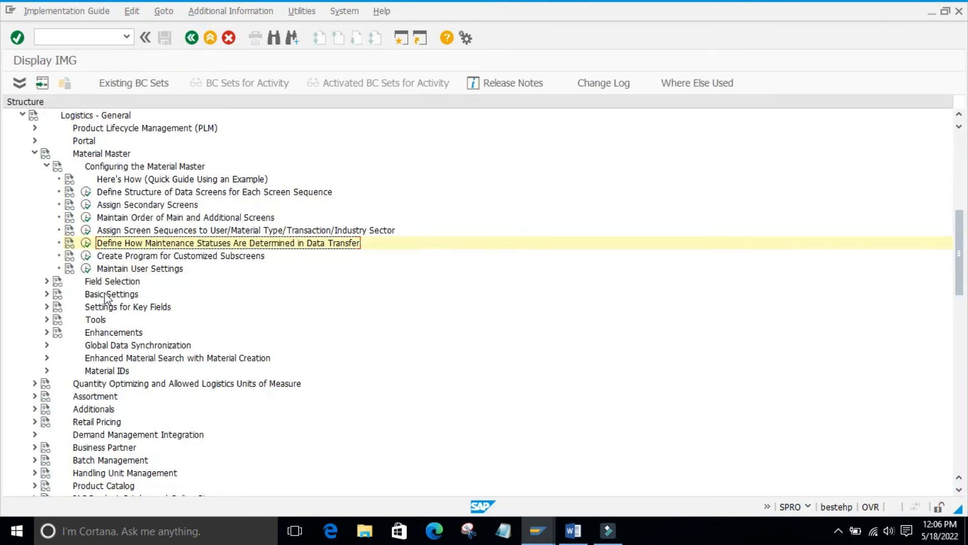
# Open Maintain User Settings and check that the industry sector for 19USER5 is M
pyautogui.click(89, 270)
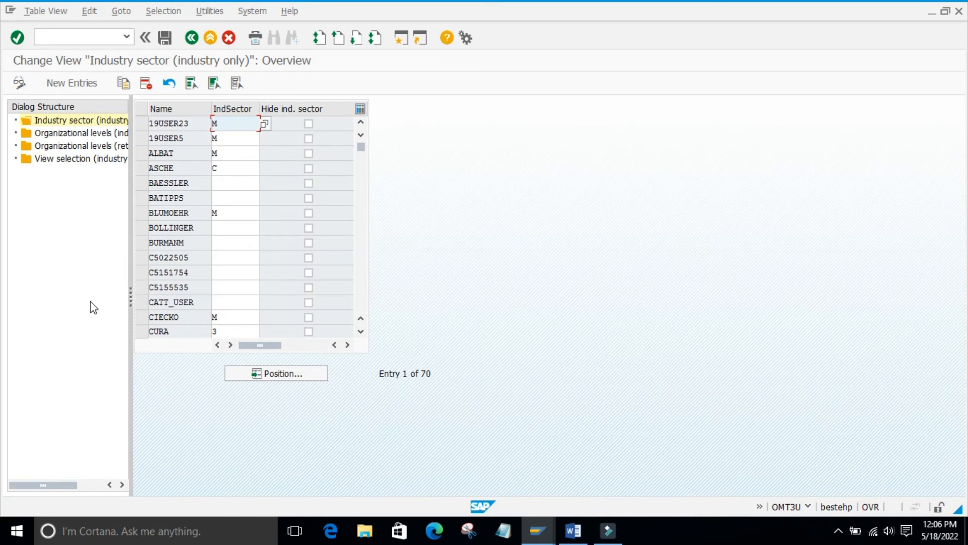
pyautogui.click(74, 280)
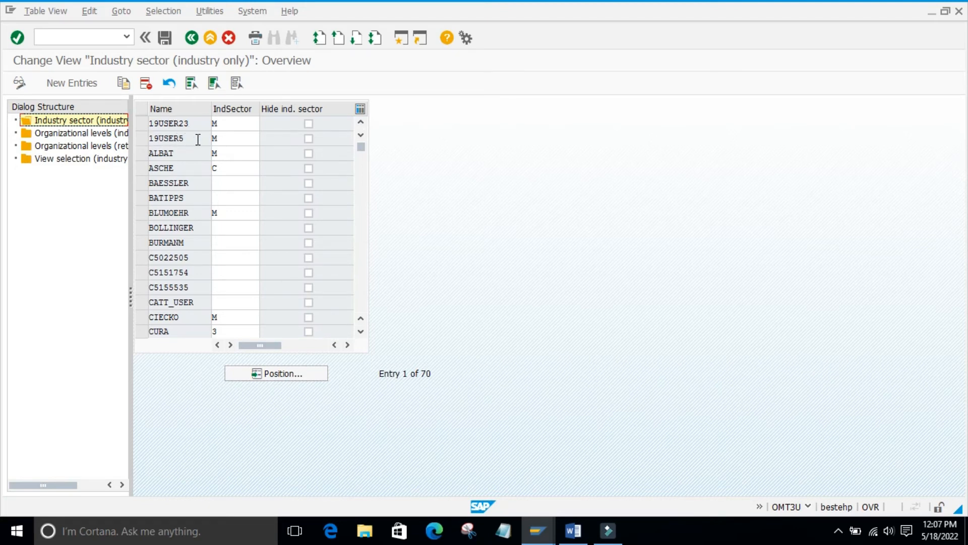
pyautogui.click(142, 138)
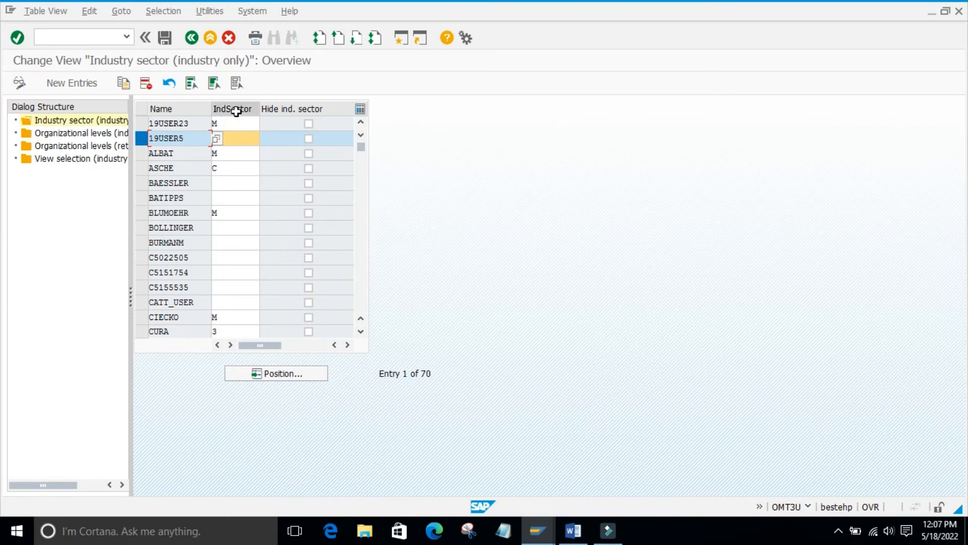
pyautogui.click(233, 137)
pyautogui.write('M')
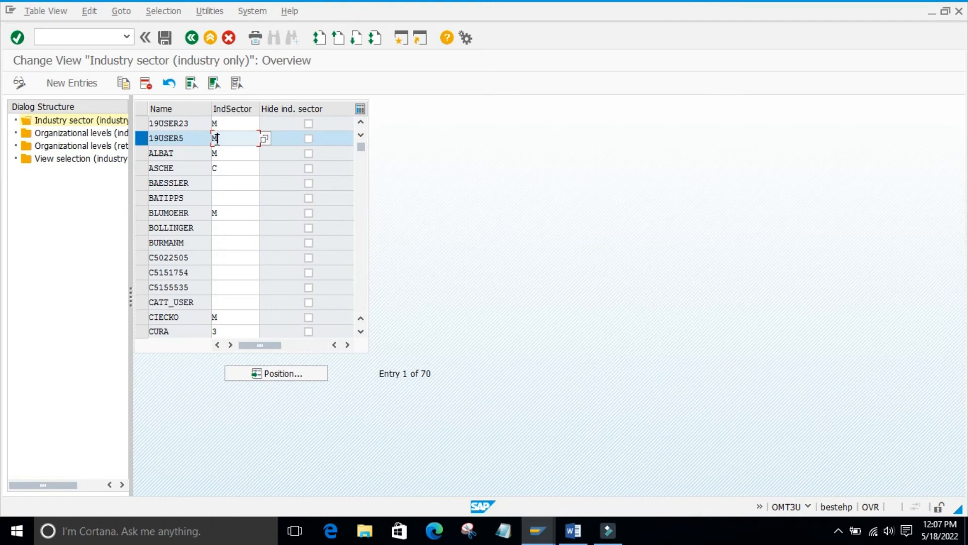
# Switch Organizational levels (industry) to display mode and open the details of the 19USER1 entry with screen sequence ZA
pyautogui.doubleClick(49, 134)
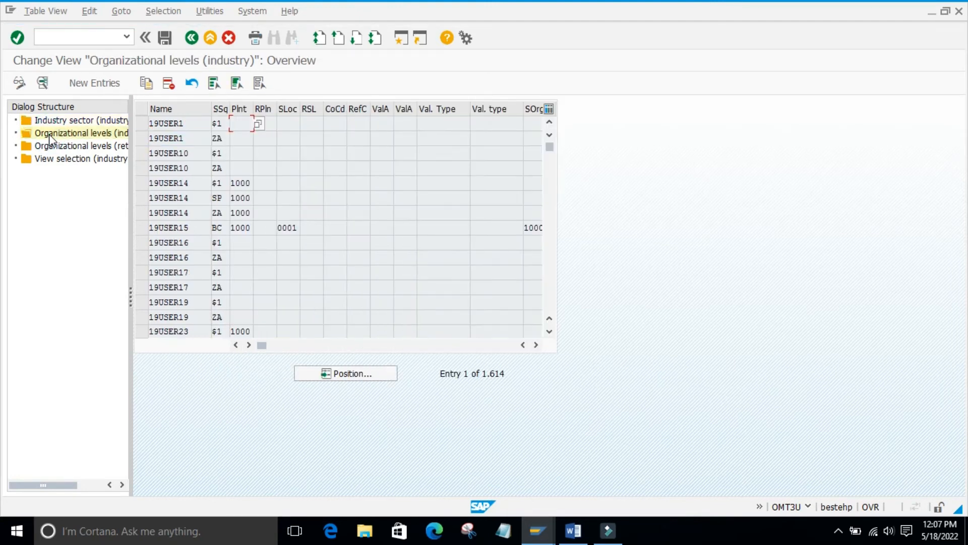
pyautogui.moveTo(129, 171); pyautogui.dragTo(167, 177)
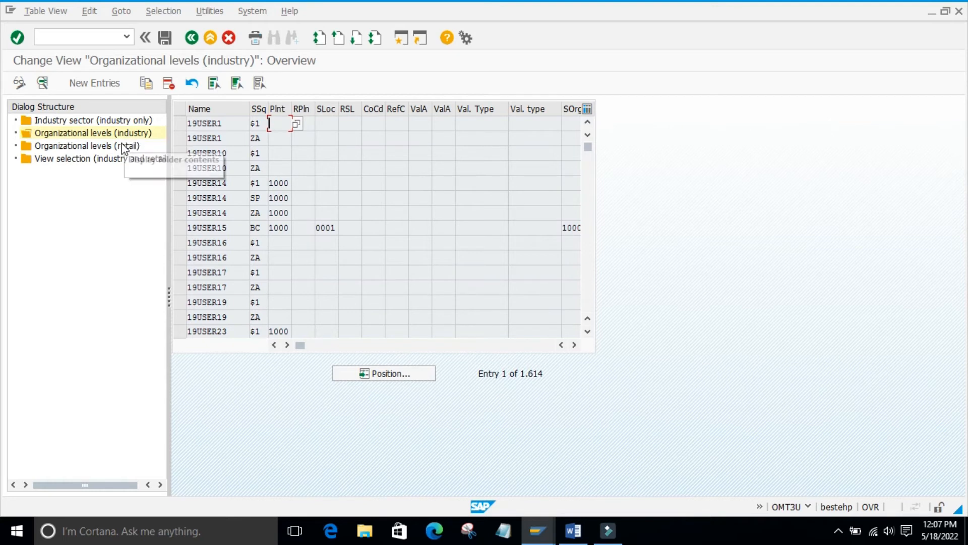
pyautogui.click(259, 141)
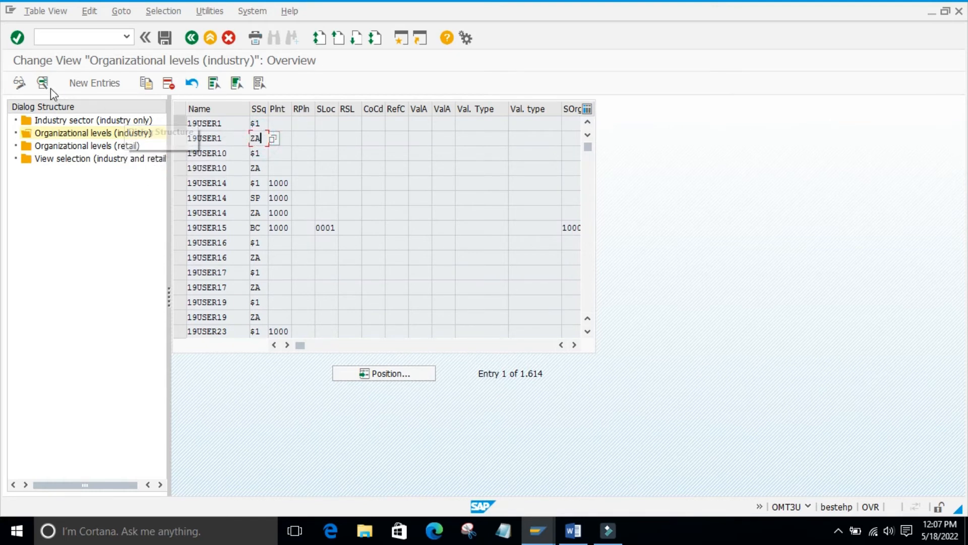
pyautogui.click(21, 84)
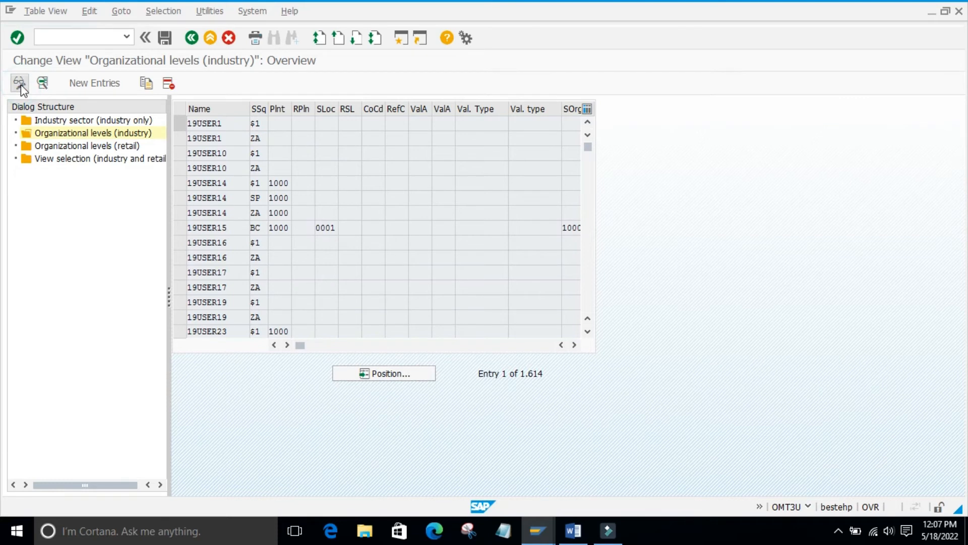
pyautogui.click(258, 141)
pyautogui.click(181, 141)
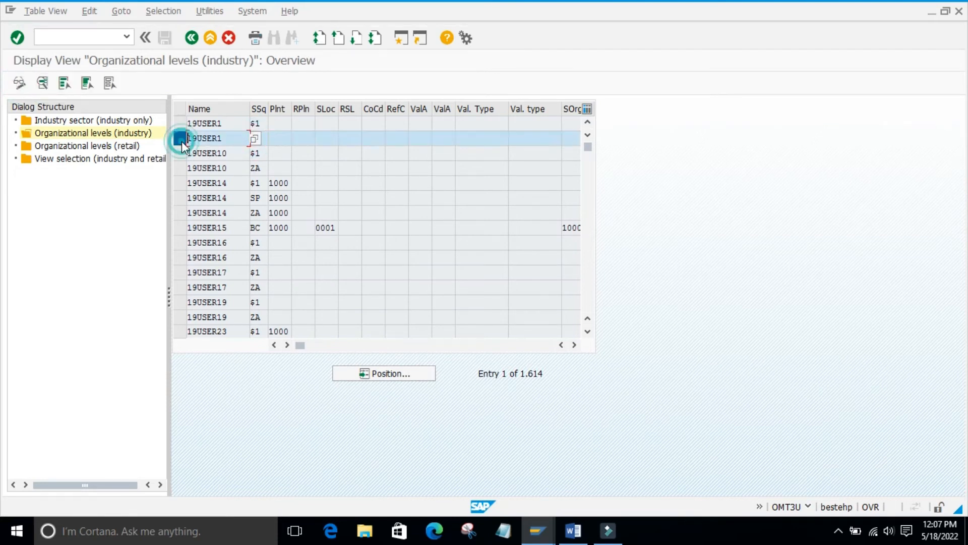
pyautogui.click(43, 83)
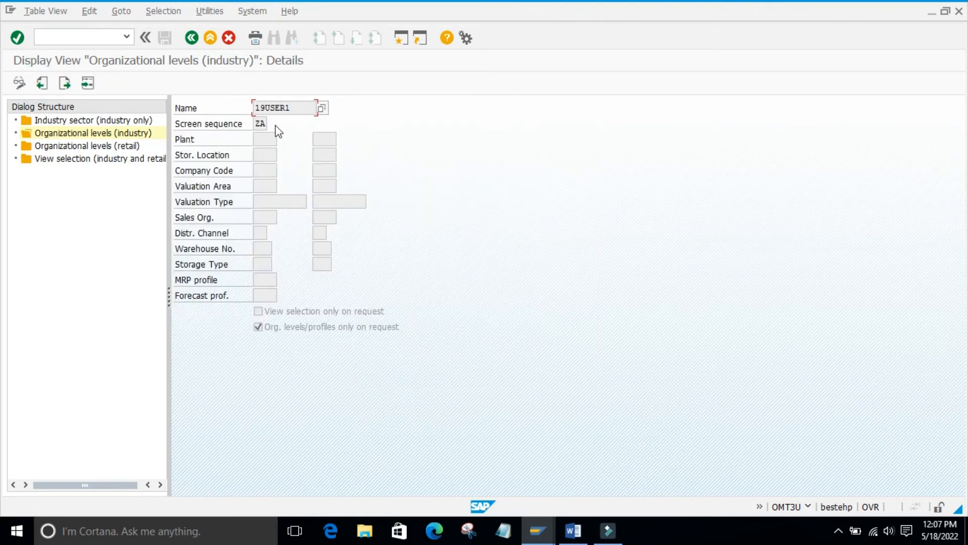
# Return from the 19USER1 entry details to the Organizational levels (industry) overview
pyautogui.doubleClick(259, 123)
pyautogui.click(191, 38)
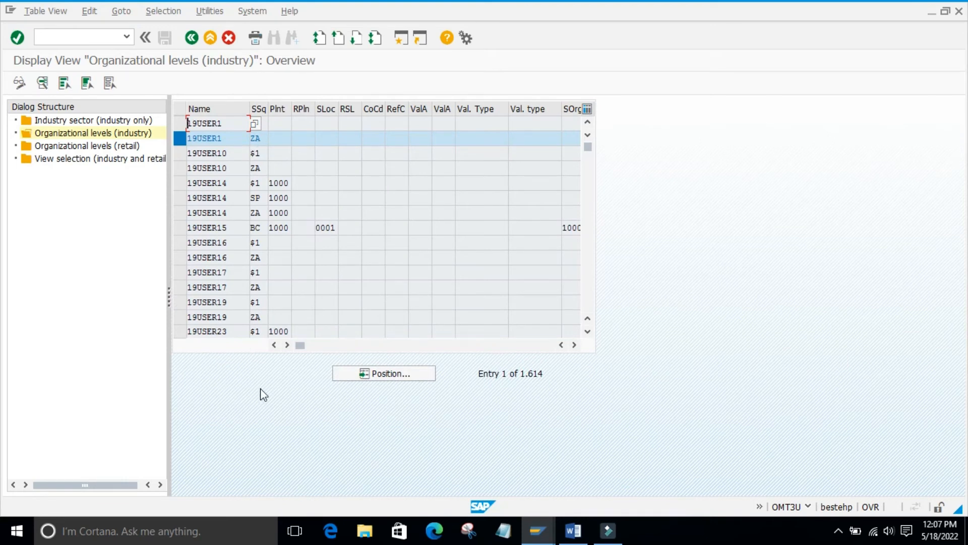
pyautogui.click(261, 372)
pyautogui.click(90, 230)
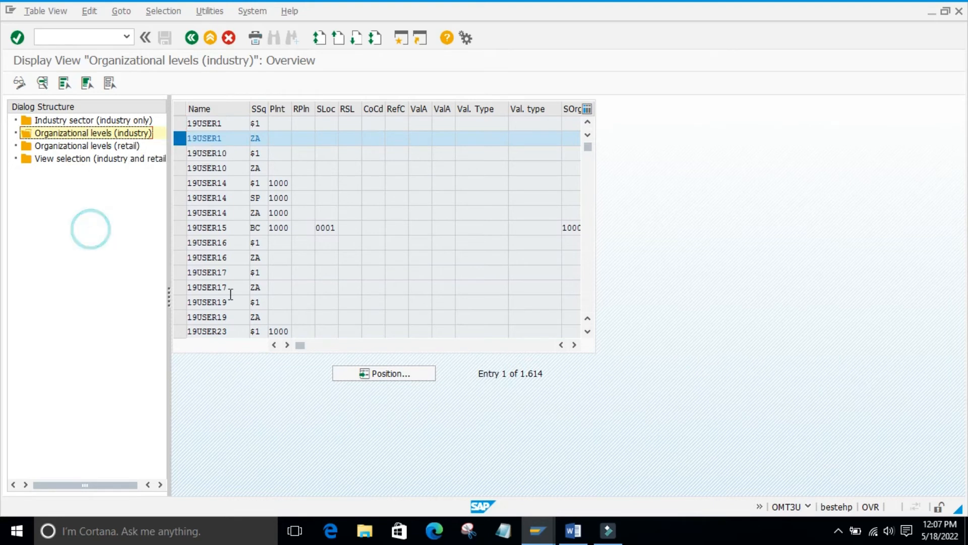
# Switch Organizational levels (industry) to change mode and start a new entry for 19USER5 with screen sequence $1
pyautogui.click(20, 83)
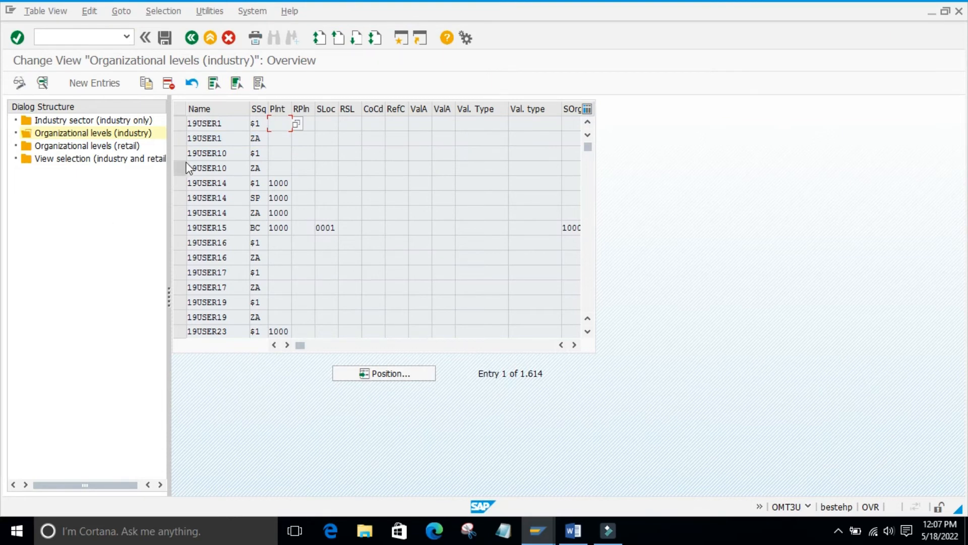
pyautogui.click(88, 83)
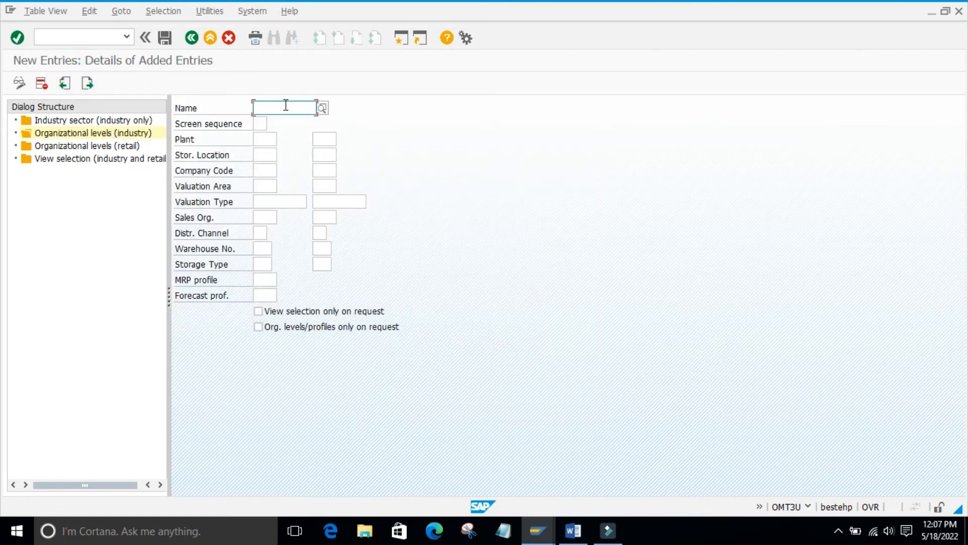
pyautogui.write('19user5')
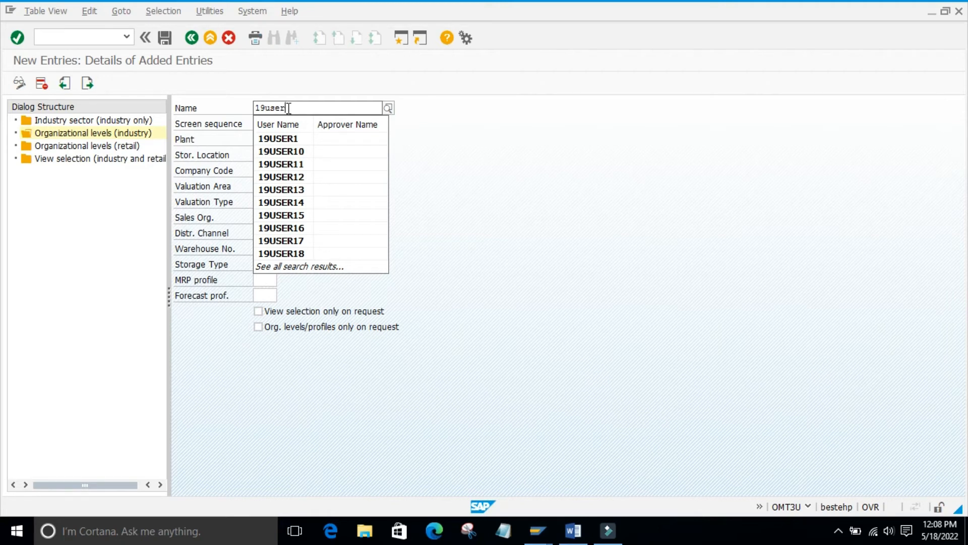
pyautogui.press('Return')
pyautogui.click(260, 122)
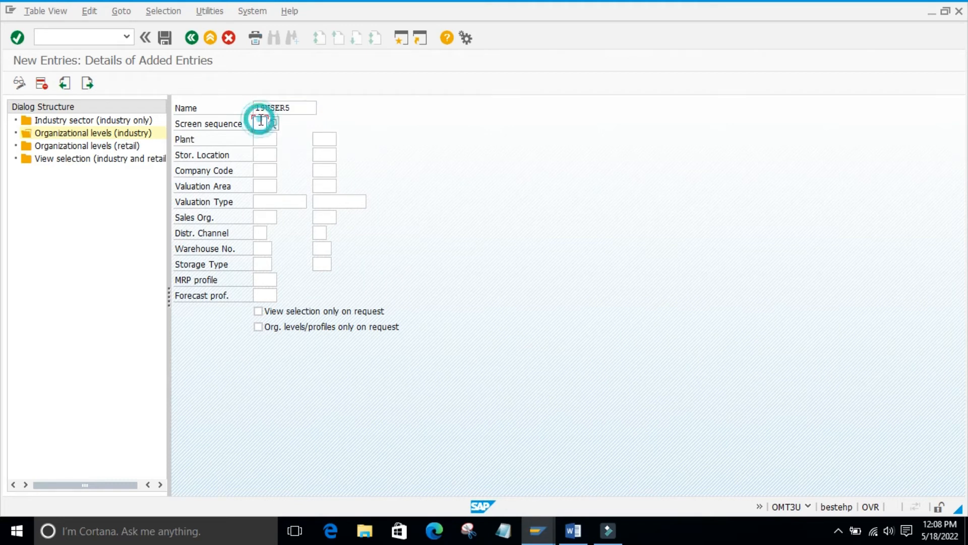
pyautogui.click(273, 125)
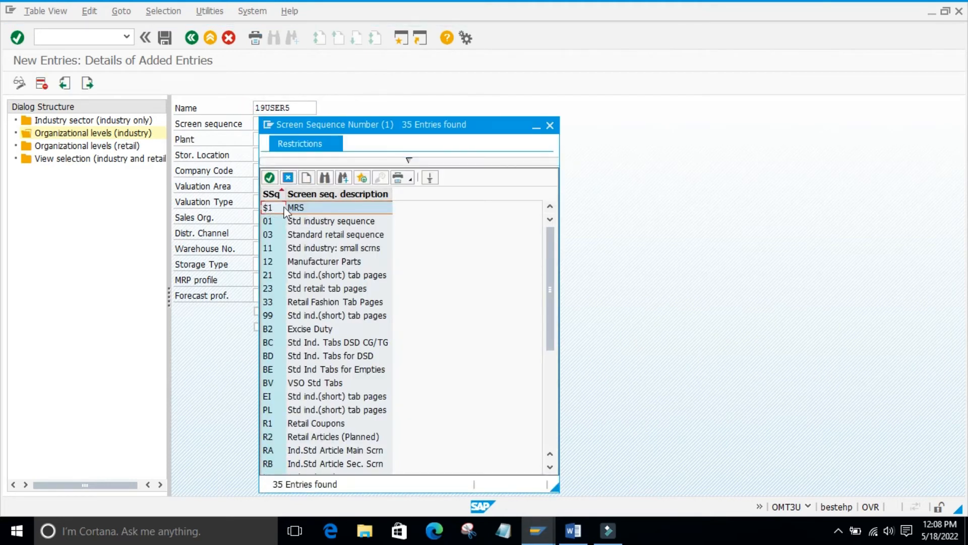
pyautogui.click(269, 178)
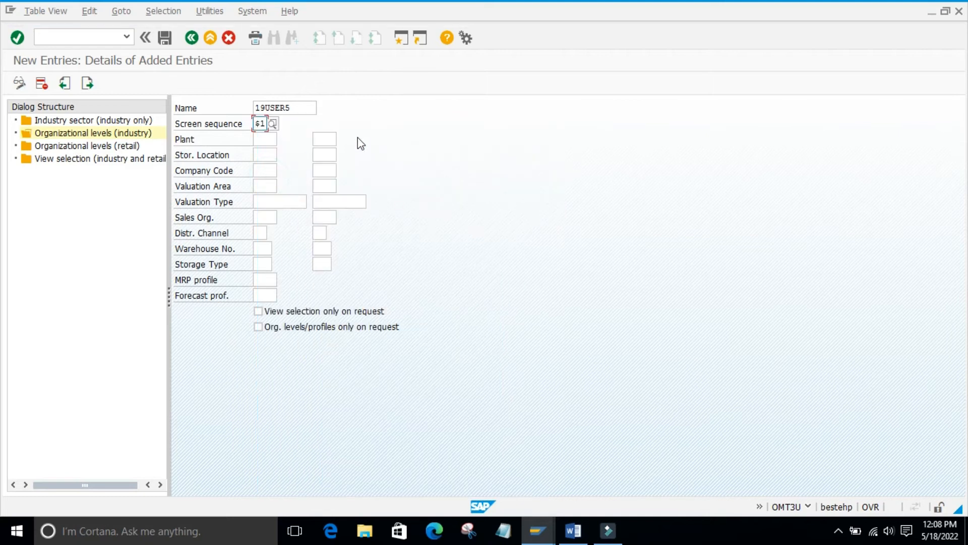
# Set plant 9860 and storage location 0001 in the new 19USER5 entry
pyautogui.click(266, 140)
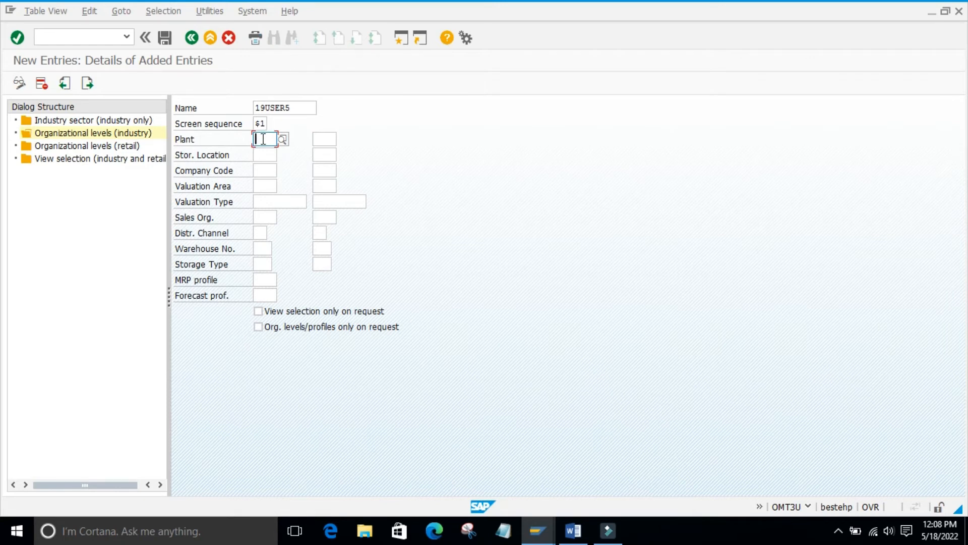
pyautogui.write('98')
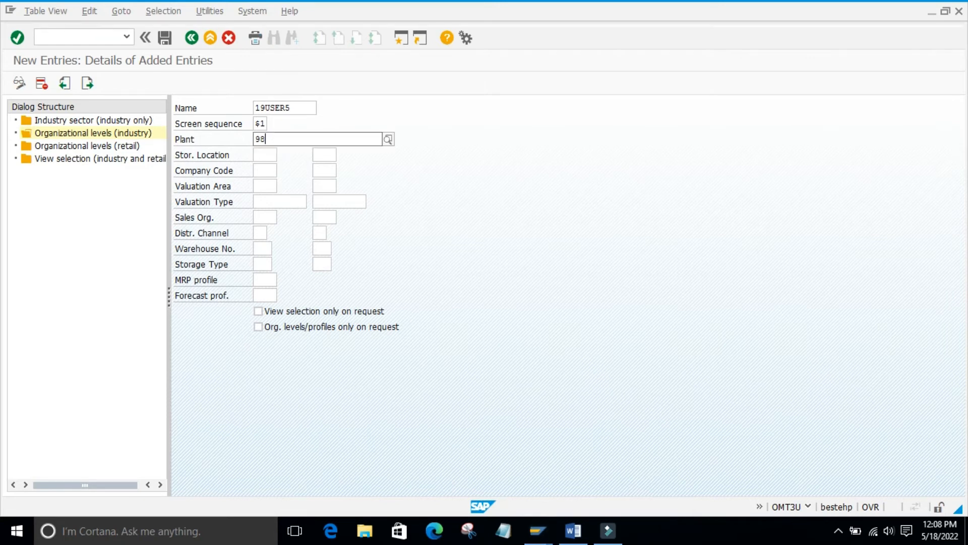
pyautogui.write('60')
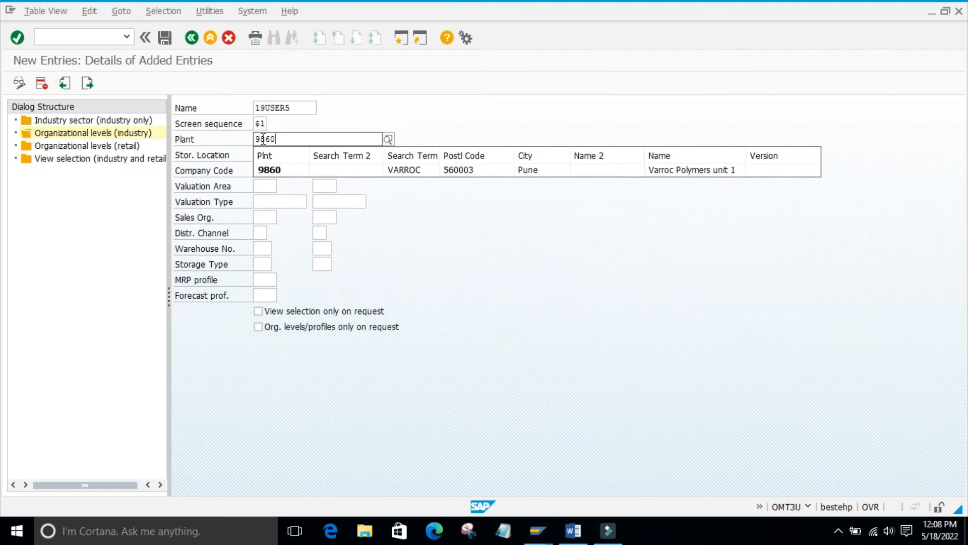
pyautogui.click(265, 170)
pyautogui.click(261, 155)
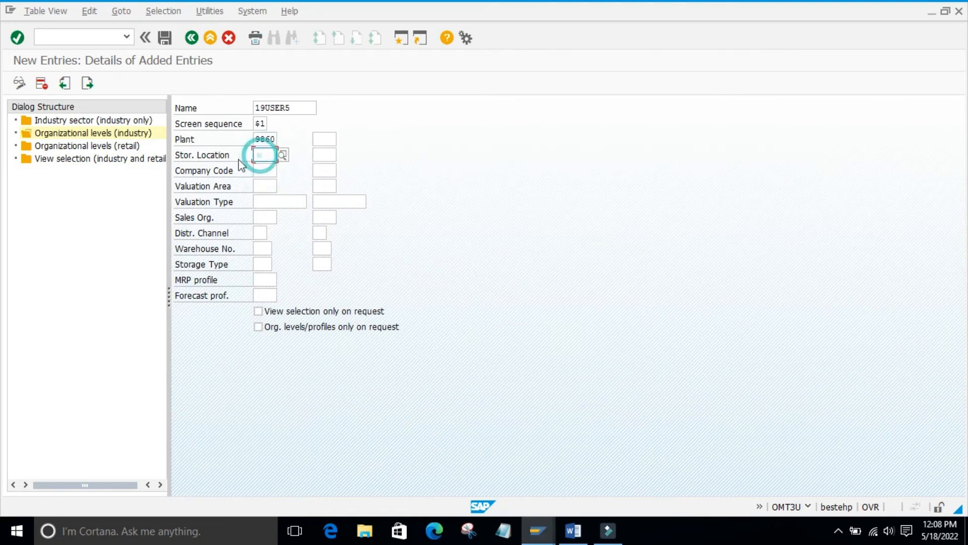
pyautogui.write('0001')
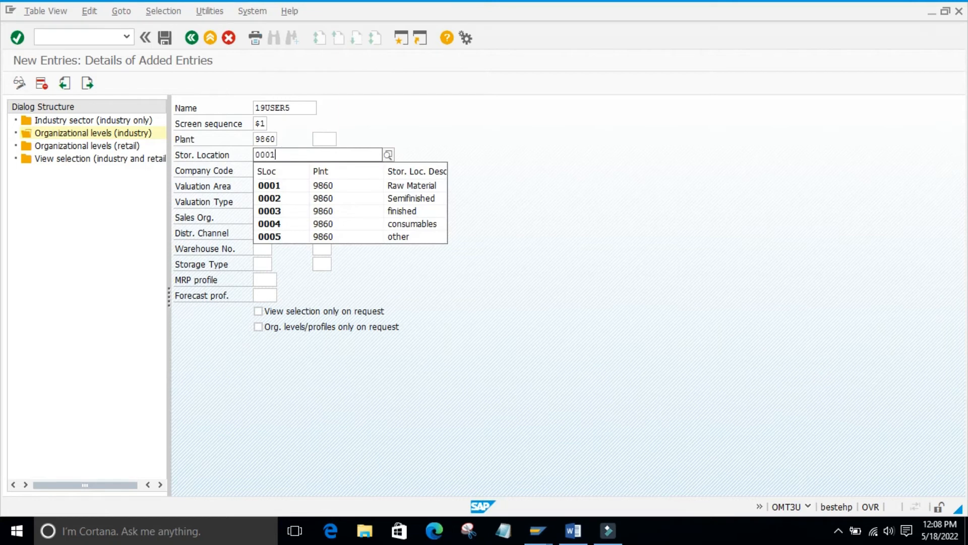
pyautogui.click(504, 203)
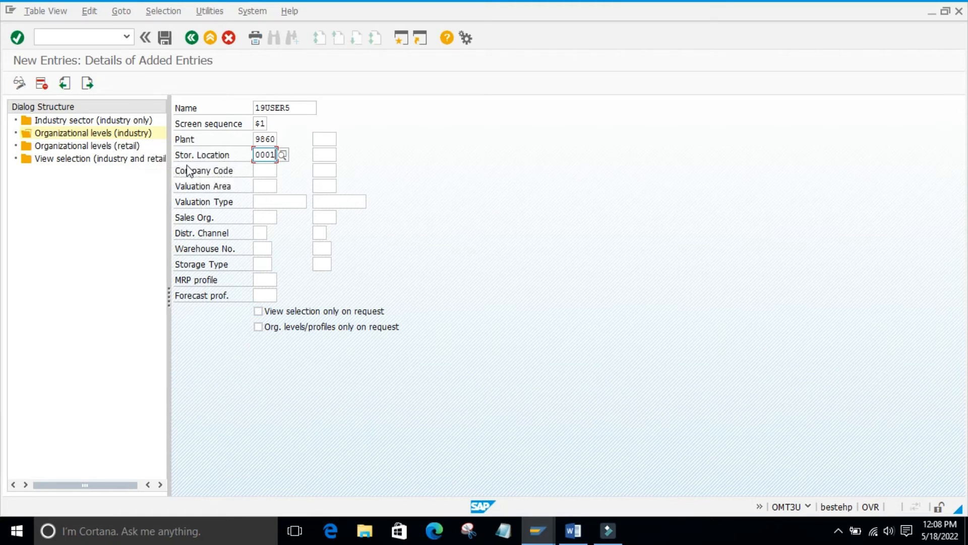
# Try to open Industry sector (industry only), and discard the unsaved 19USER5 entry
pyautogui.doubleClick(64, 123)
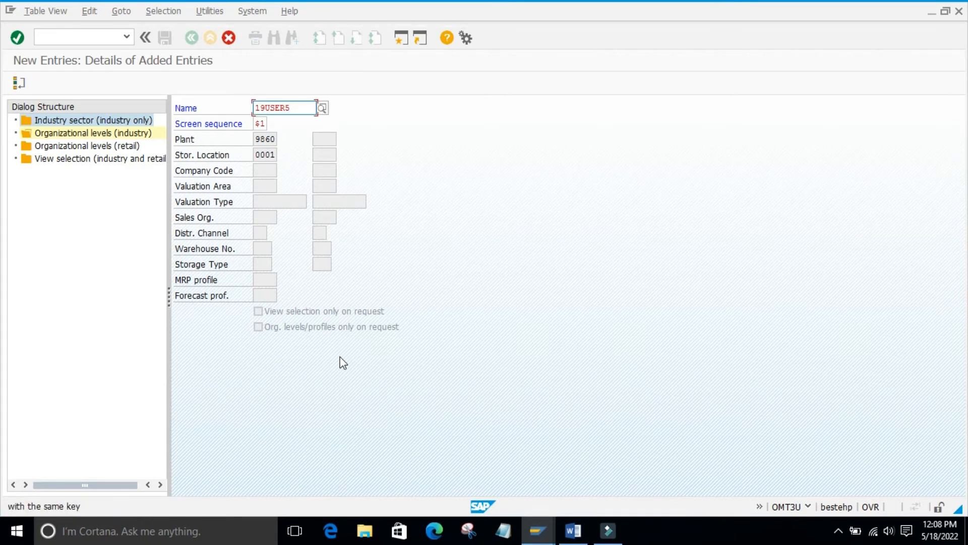
pyautogui.click(229, 38)
pyautogui.click(202, 259)
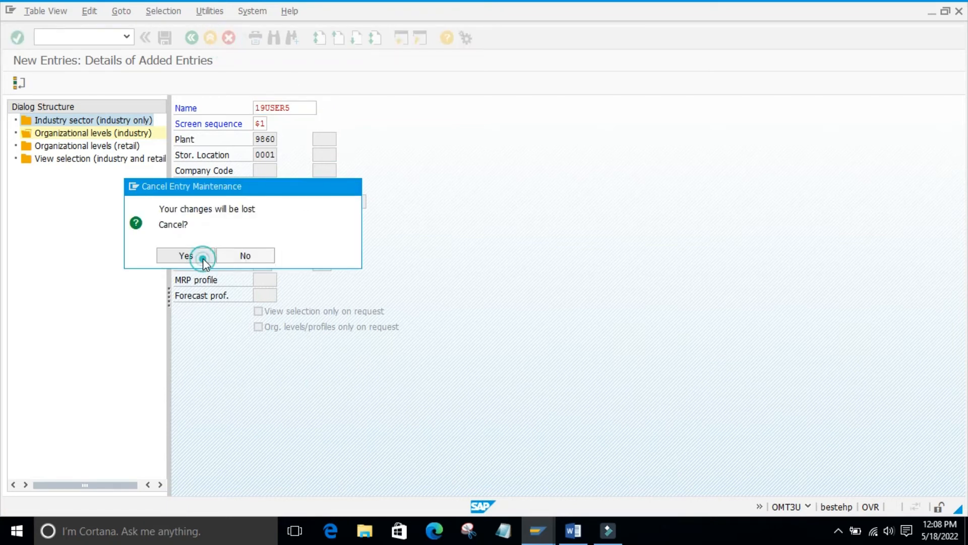
pyautogui.click(235, 391)
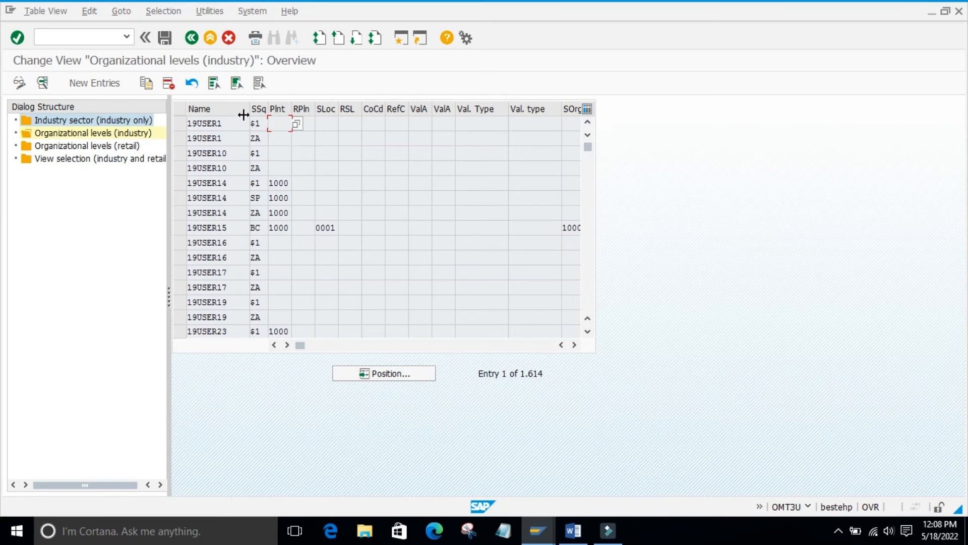
# Select the first 19USER1 entry and open Organizational levels (retail) to view its entries
pyautogui.click(177, 123)
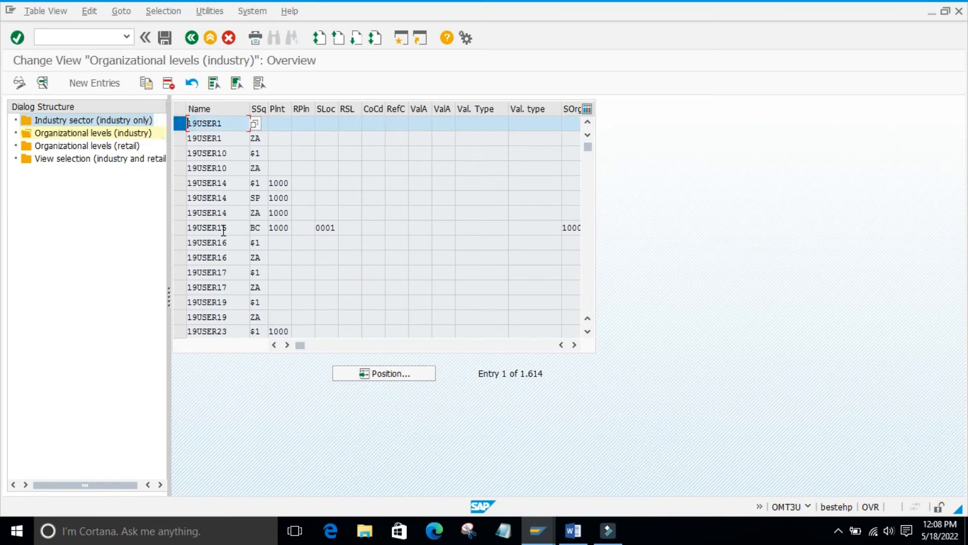
pyautogui.click(65, 134)
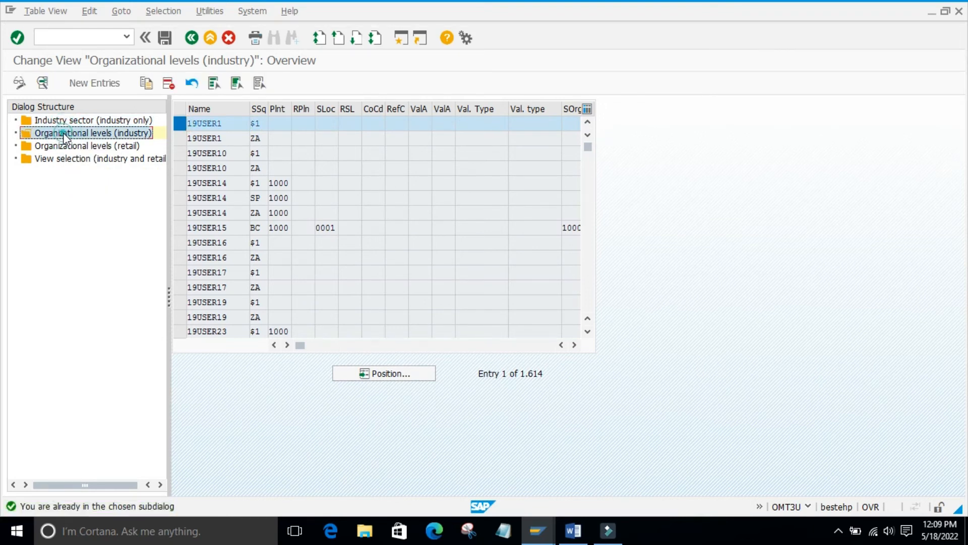
pyautogui.doubleClick(77, 147)
pyautogui.doubleClick(75, 145)
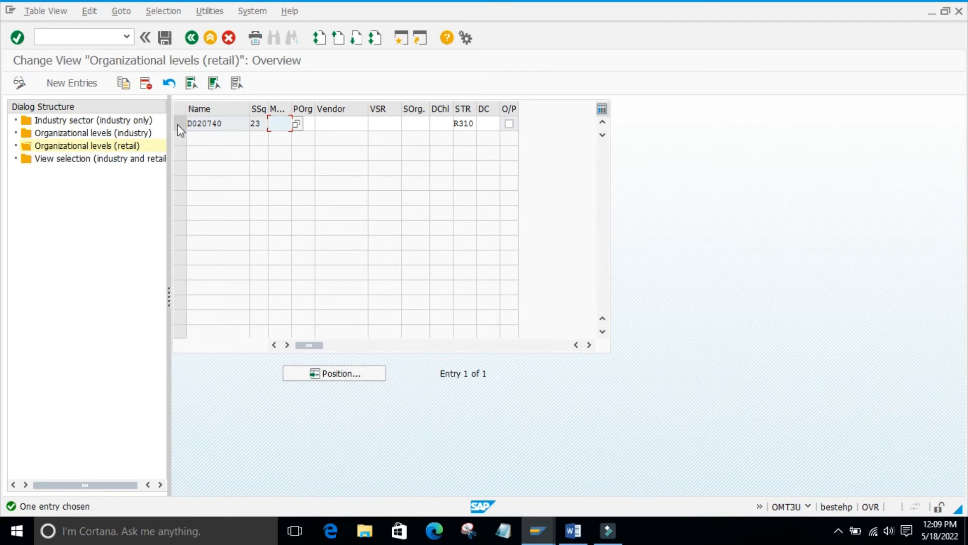
# Return to Organizational levels (industry) and clear the selection of the first 19USER1 entry
pyautogui.doubleClick(74, 134)
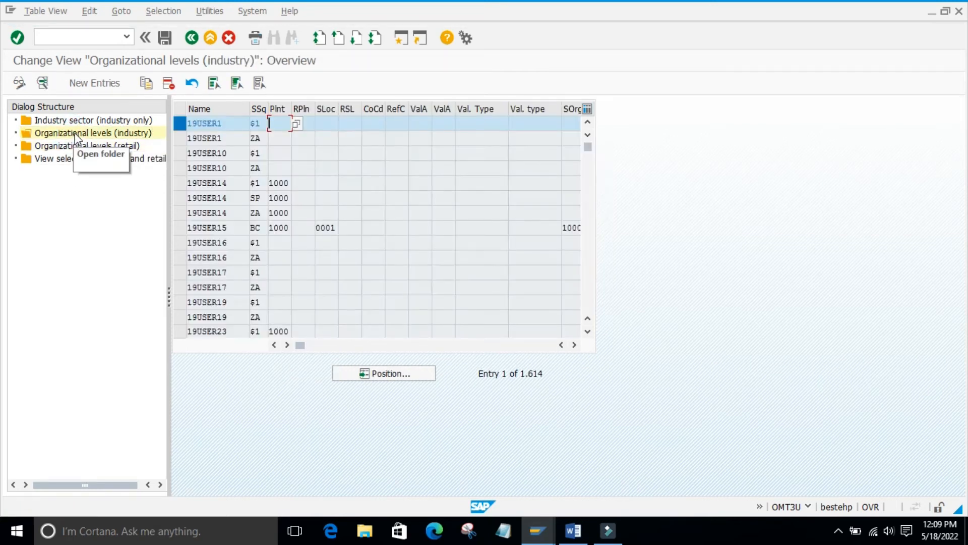
pyautogui.click(297, 124)
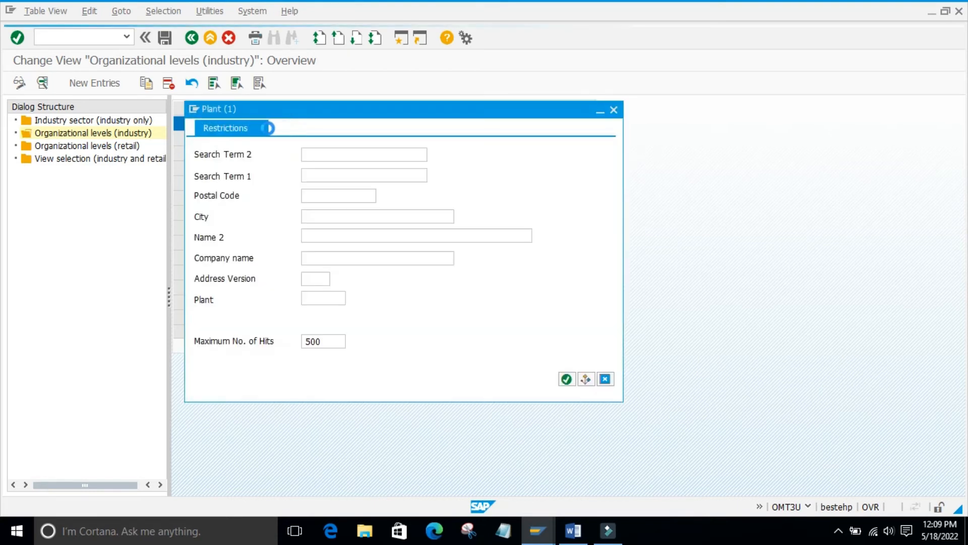
pyautogui.click(614, 109)
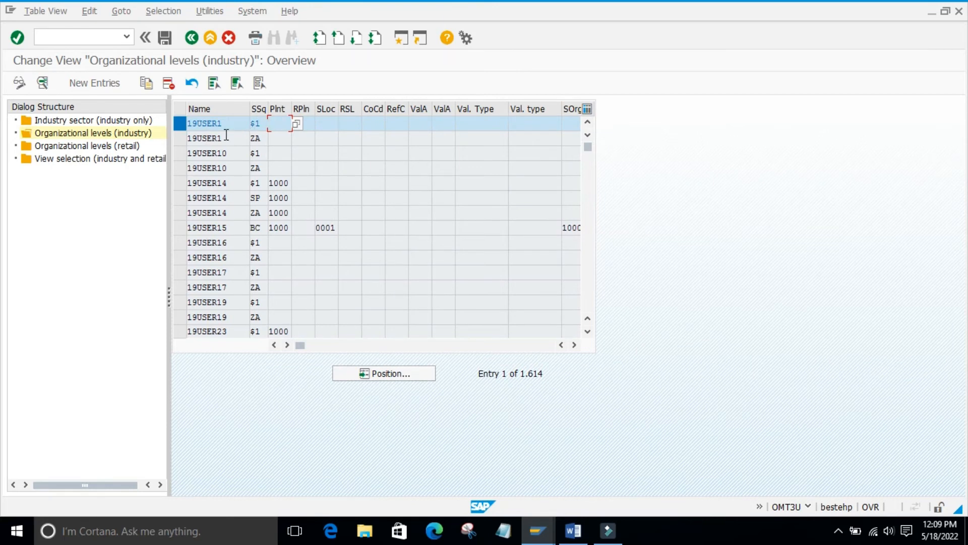
pyautogui.click(180, 125)
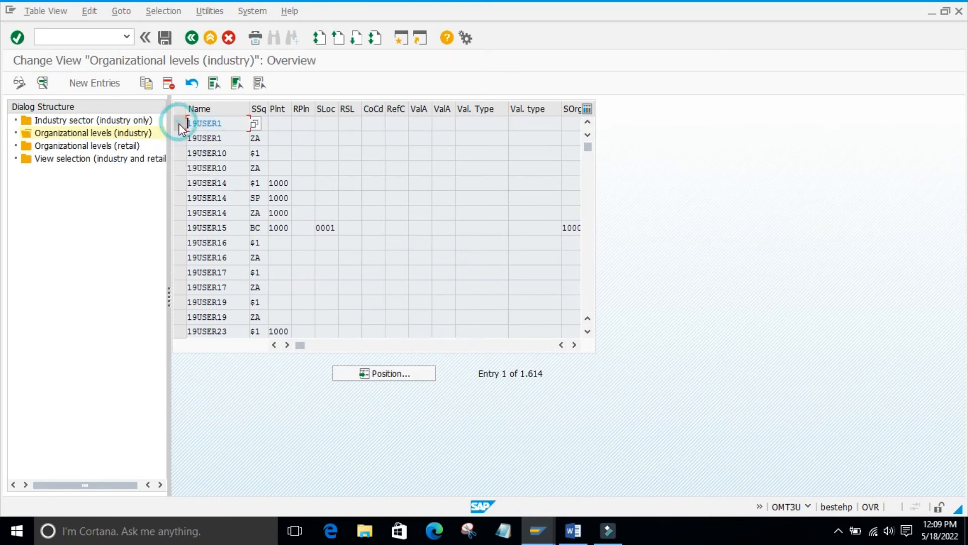
# Open View selection (industry and retail), position the list at 19USER5 and review which screens are selected for sequence $1
pyautogui.click(86, 159)
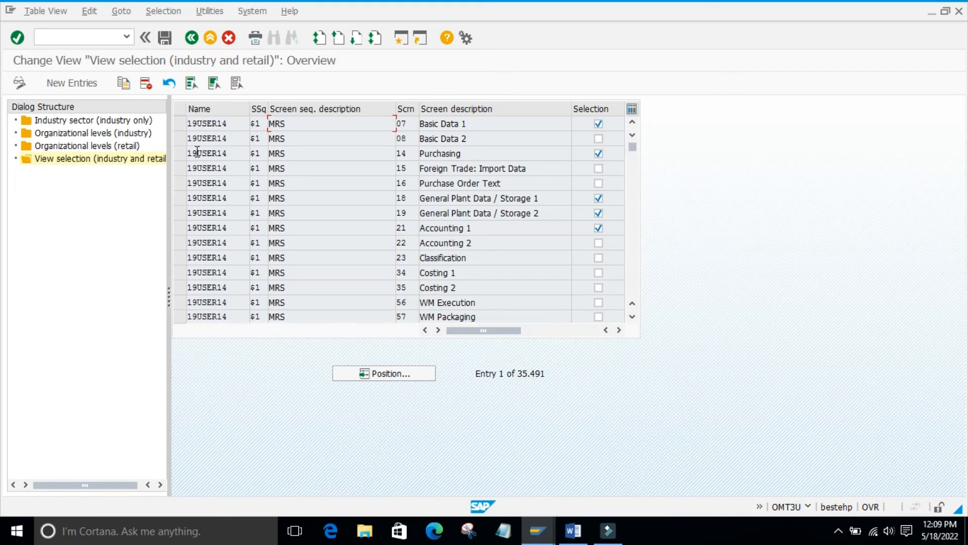
pyautogui.click(393, 376)
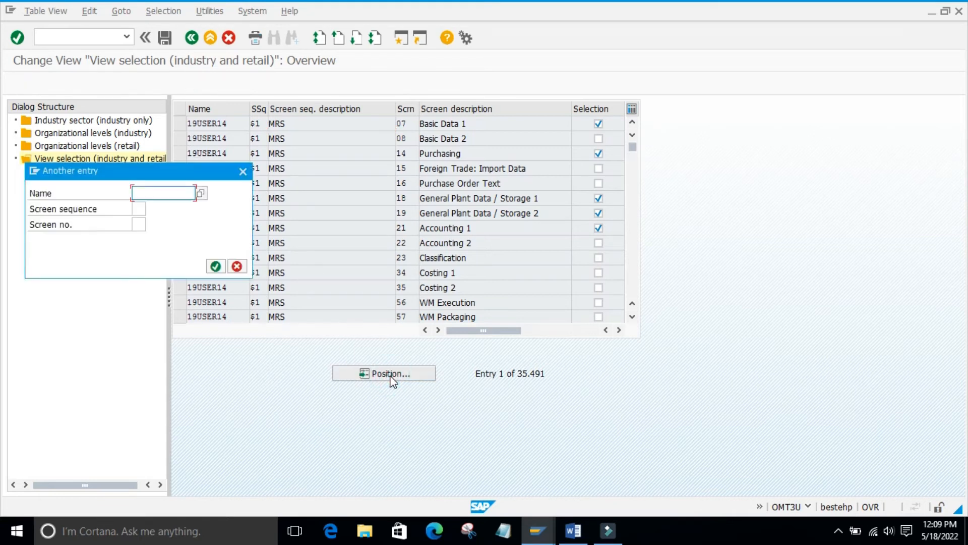
pyautogui.write('19')
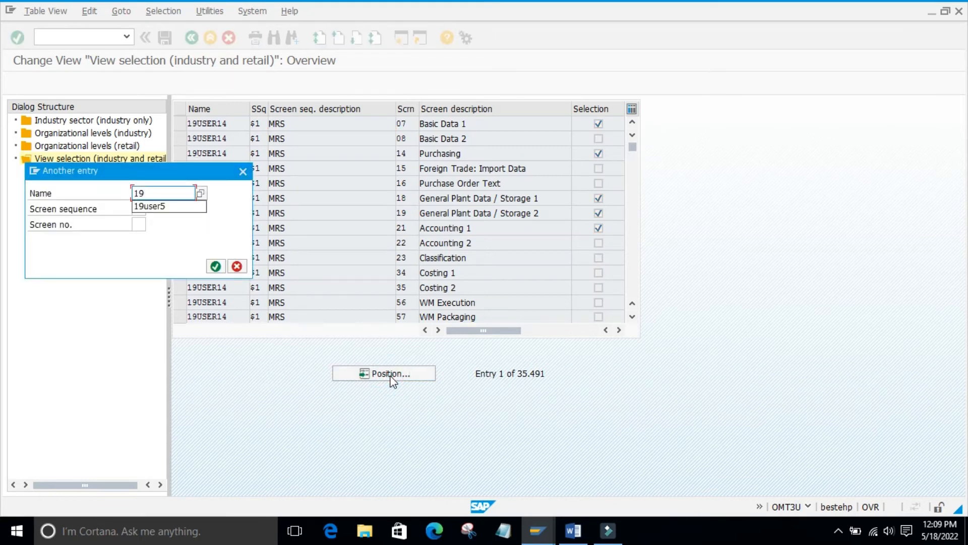
pyautogui.write('user5')
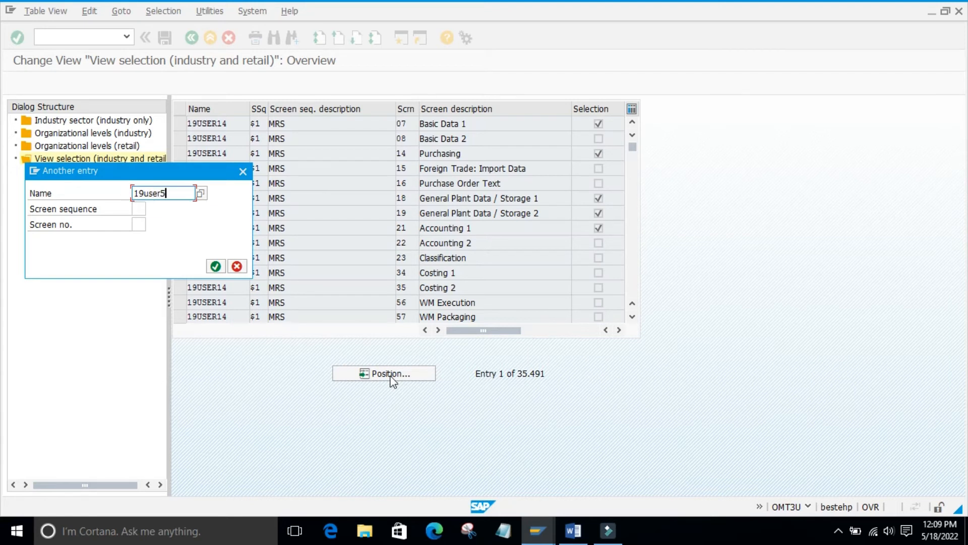
pyautogui.press('Return')
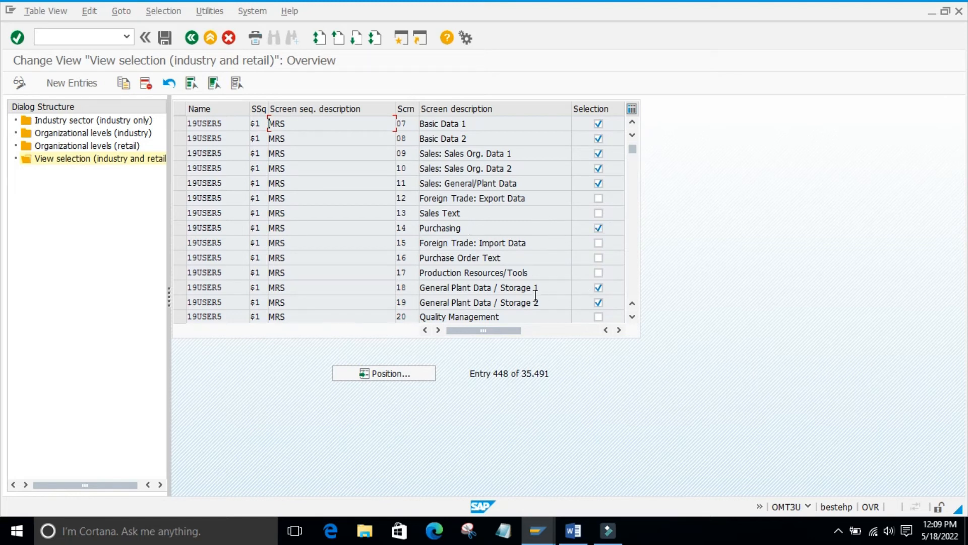
pyautogui.scroll(-1, 535, 293)
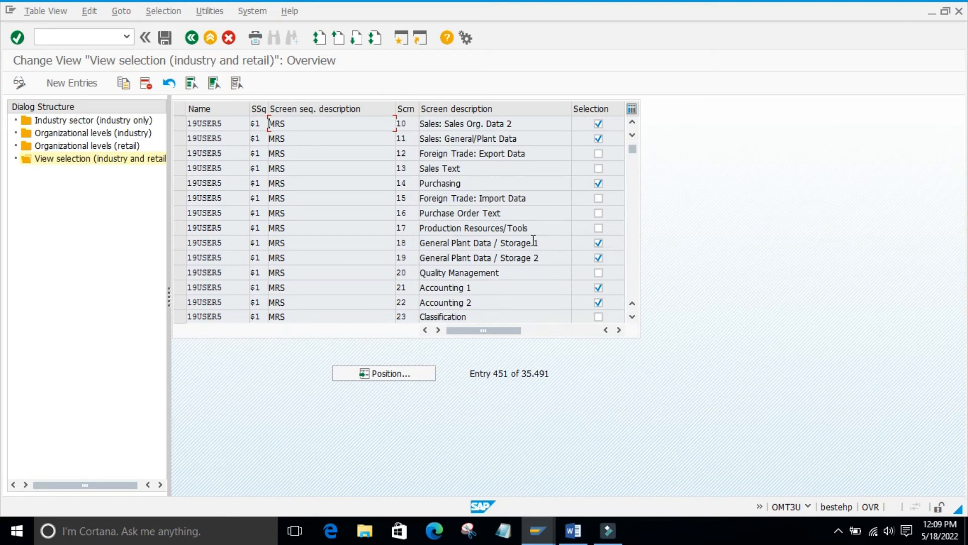
pyautogui.scroll(-1, 534, 240)
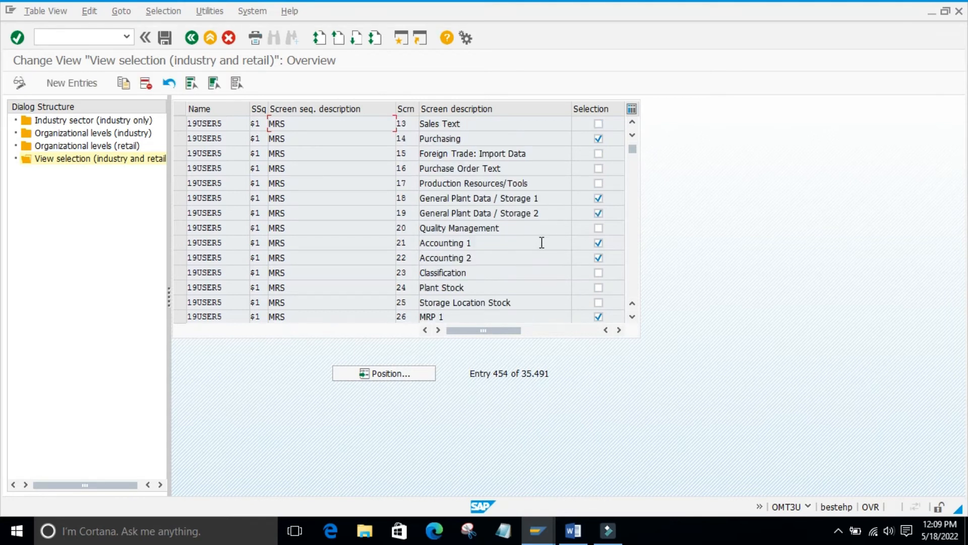
pyautogui.scroll(-1, 550, 260)
pyautogui.scroll(-2, 550, 278)
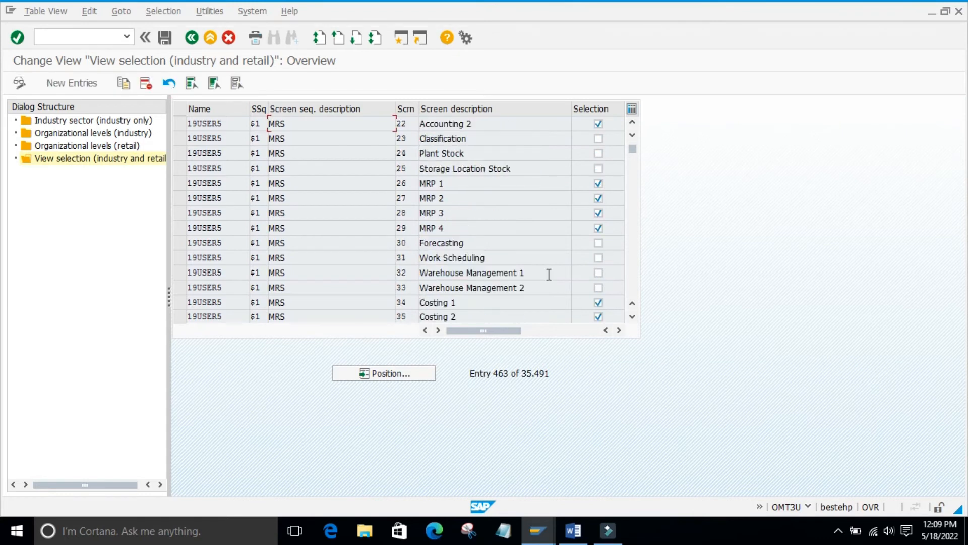
pyautogui.scroll(-1, 545, 275)
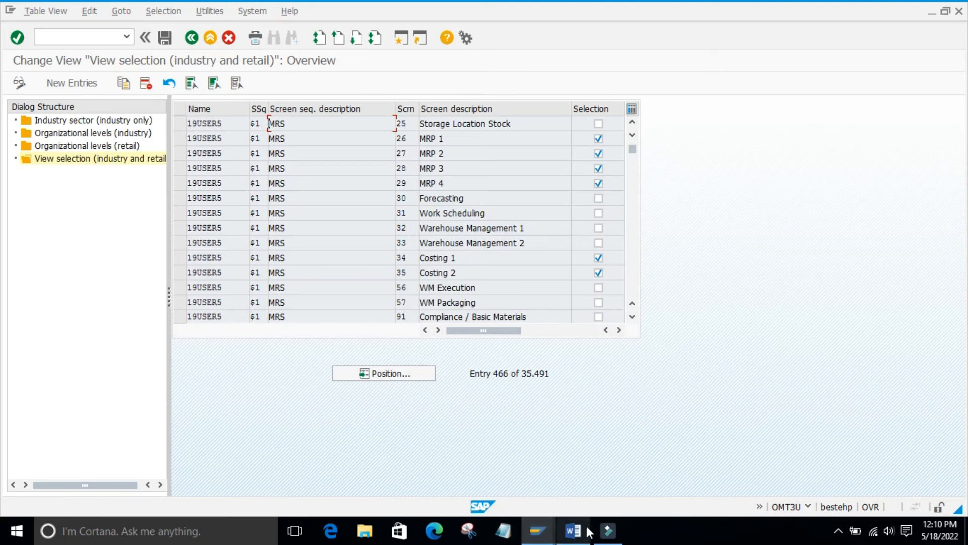
# Switch to the session creating material 131, abandon that material and restart transaction MM01
pyautogui.click(538, 531)
pyautogui.click(695, 461)
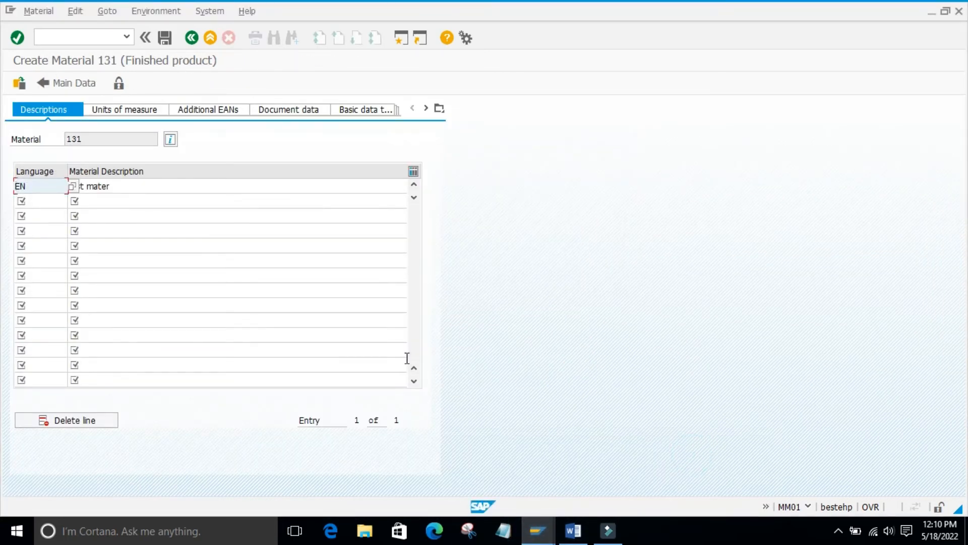
pyautogui.click(74, 33)
pyautogui.write('/')
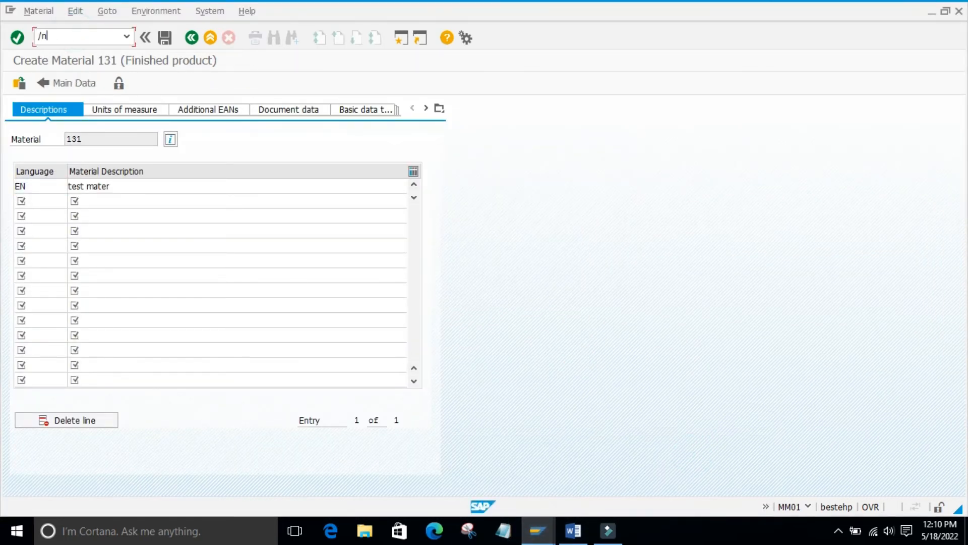
pyautogui.write('nmm01')
pyautogui.press('Return')
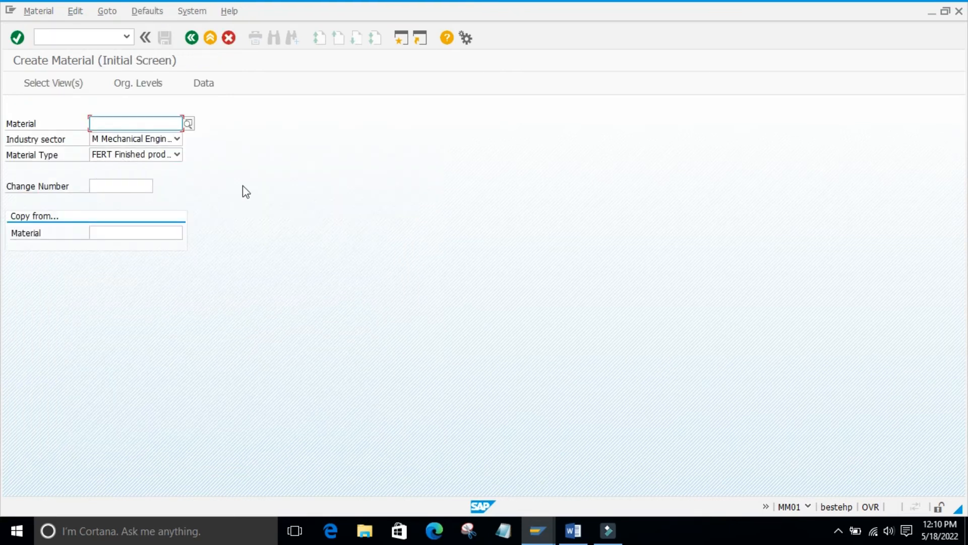
# Set the material type to ROH Raw material and open the view selection to review which views are preselected
pyautogui.click(93, 157)
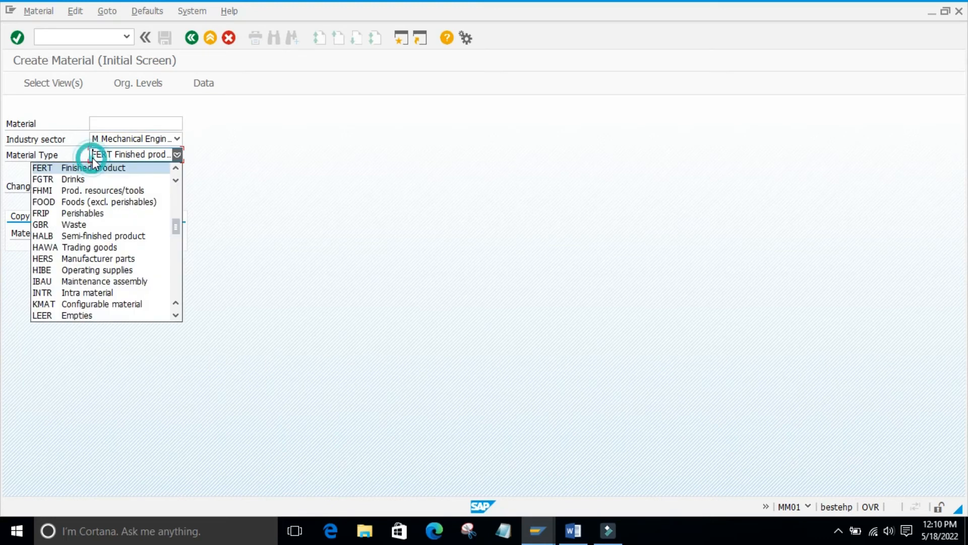
pyautogui.press('r')
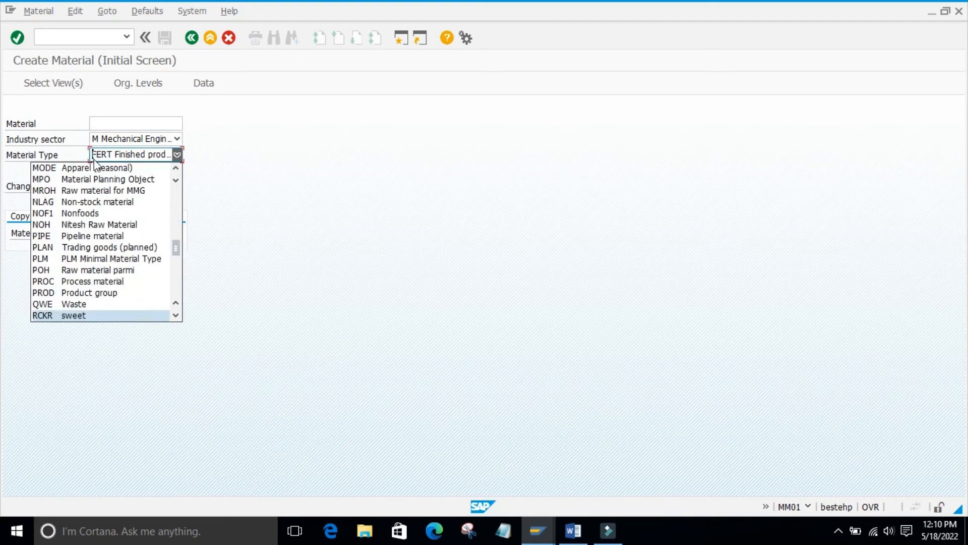
pyautogui.press('Down')
pyautogui.press('Return')
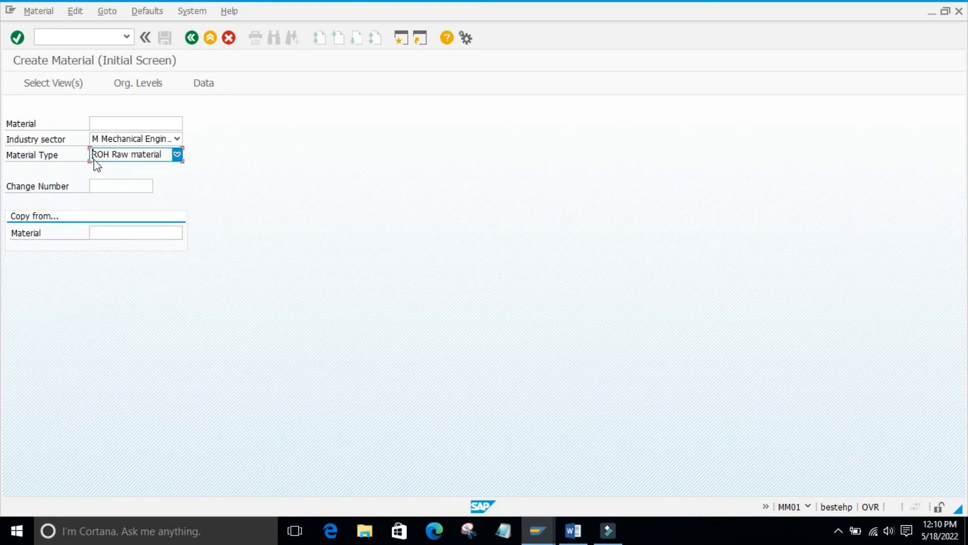
pyautogui.press('Return')
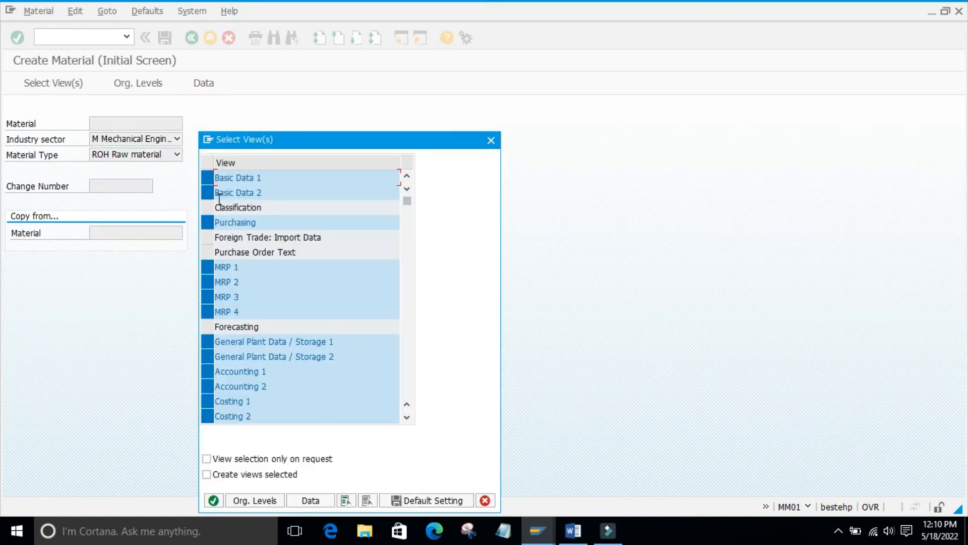
pyautogui.moveTo(423, 143); pyautogui.dragTo(495, 61)
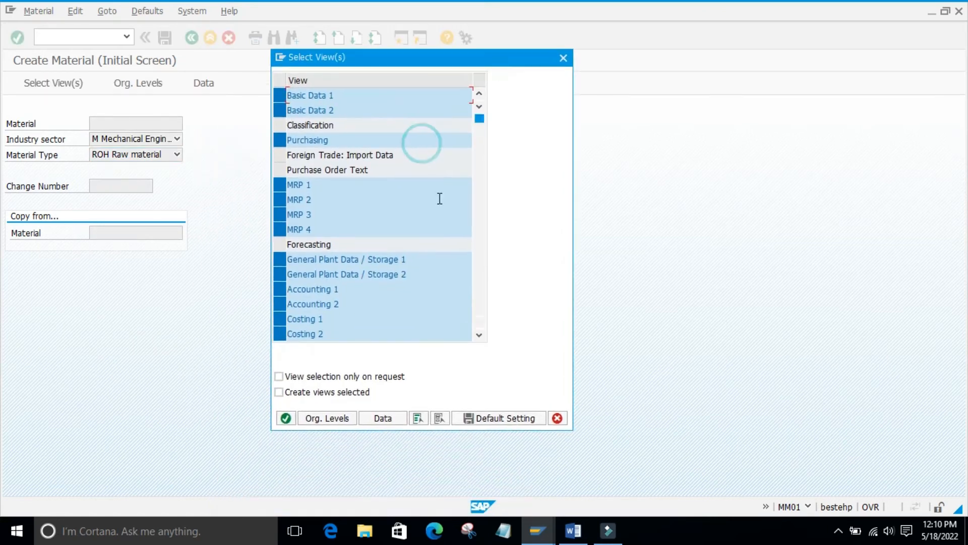
pyautogui.scroll(-3, 436, 207)
pyautogui.scroll(2, 404, 253)
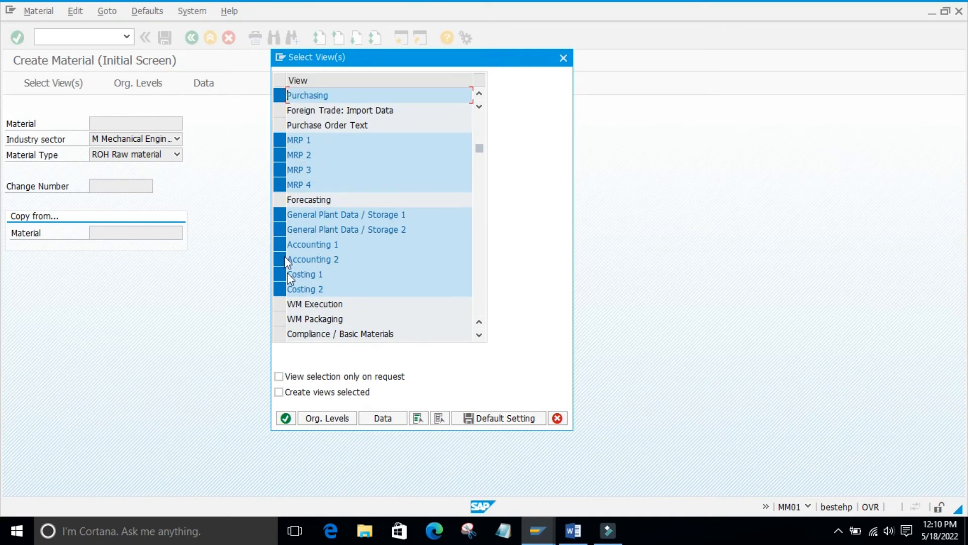
pyautogui.scroll(1, 326, 212)
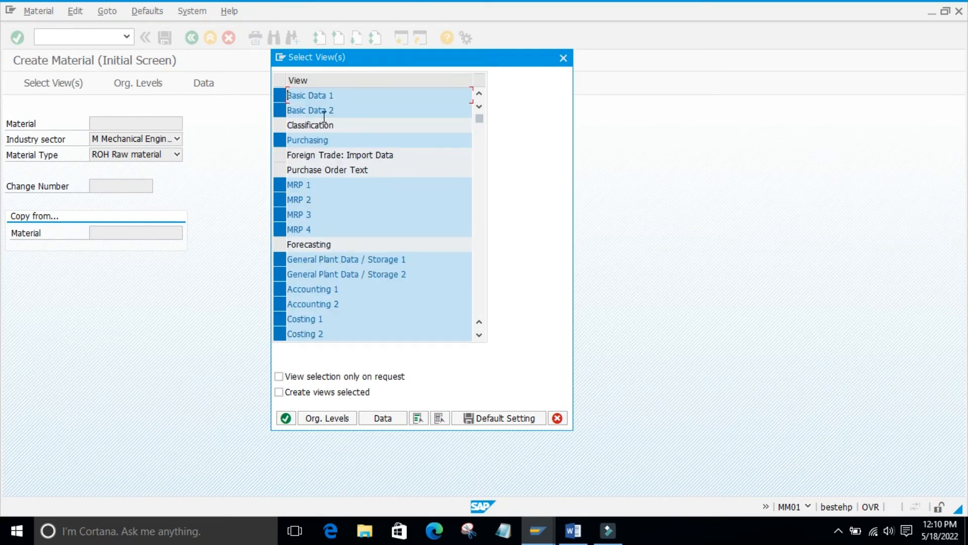
# Return to the View selection (industry and retail) session and compare the selected screens of 19USER5 for sequences $1 and ZA
pyautogui.click(537, 529)
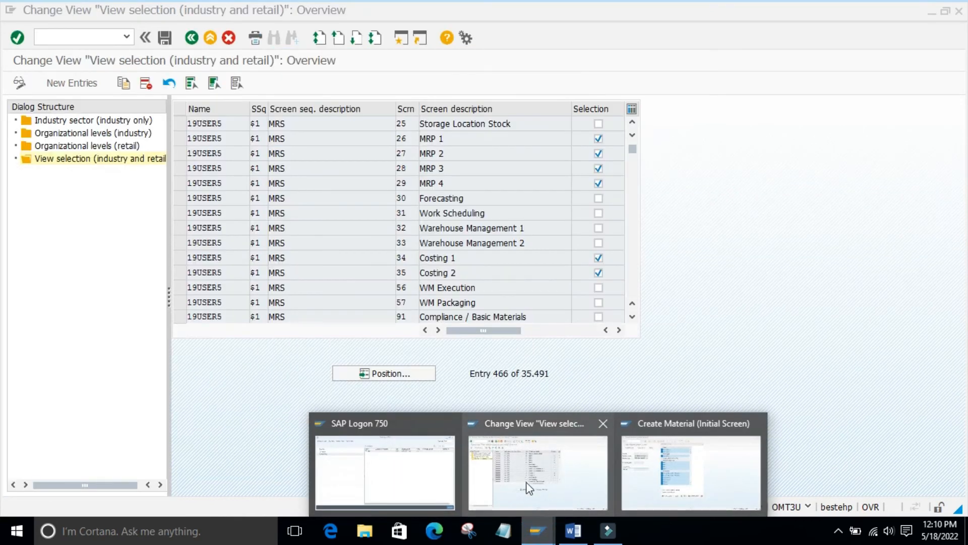
pyautogui.click(529, 488)
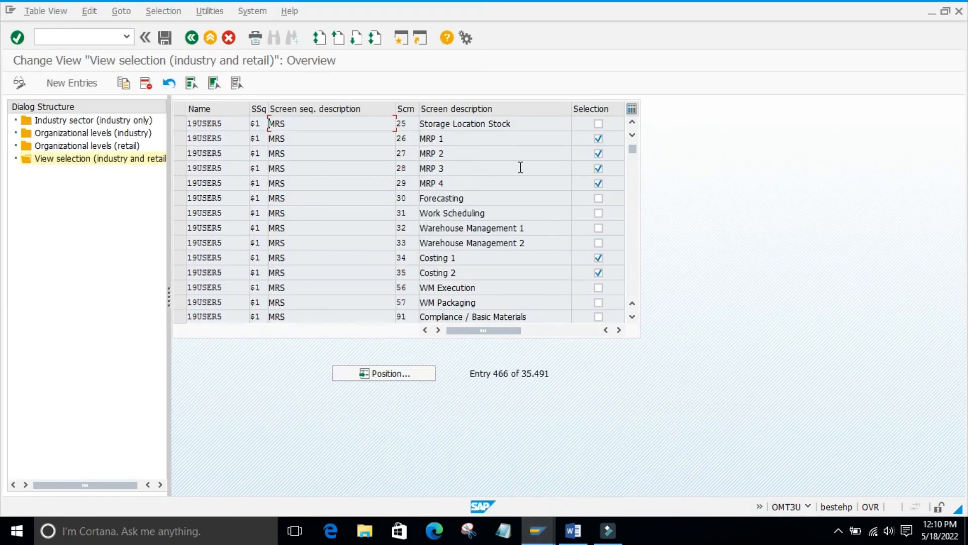
pyautogui.scroll(-3, 528, 258)
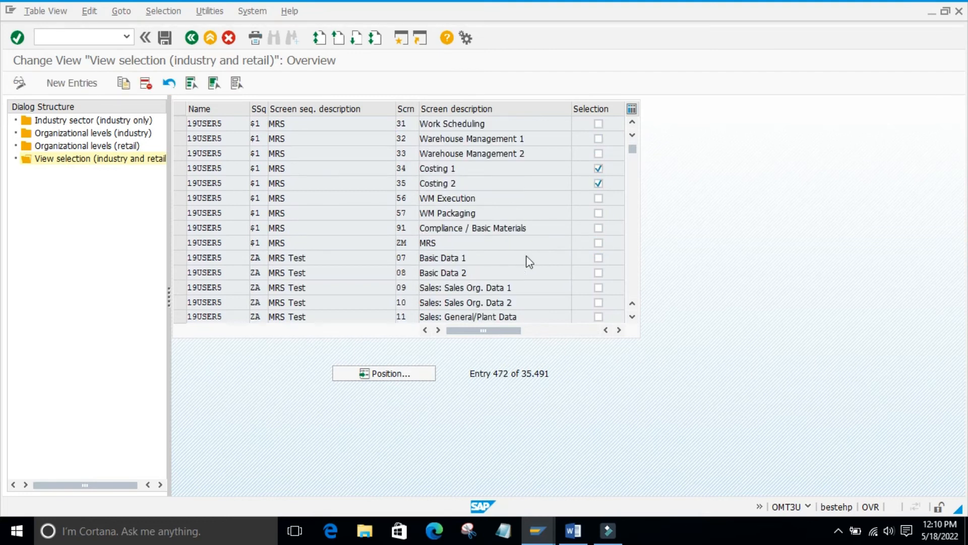
pyautogui.scroll(-5, 528, 258)
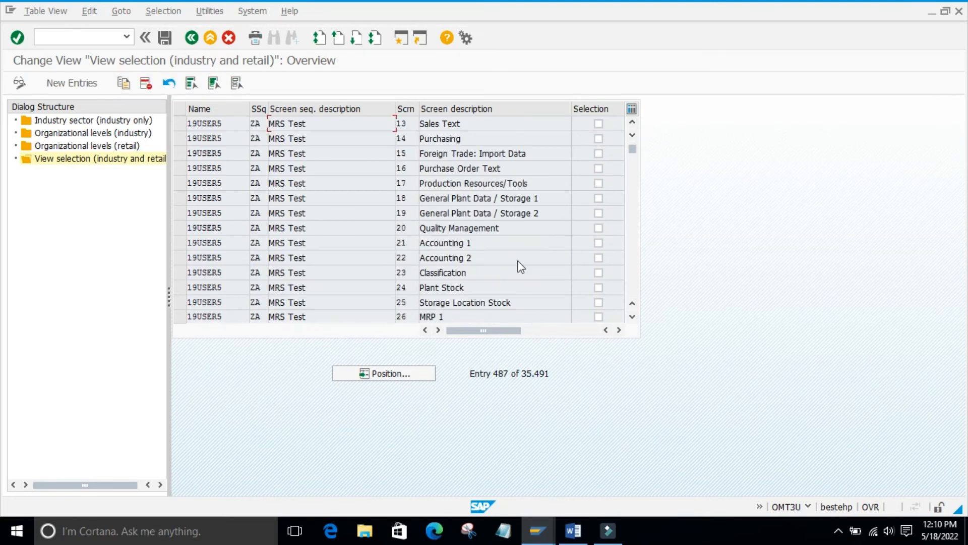
pyautogui.scroll(-4, 521, 266)
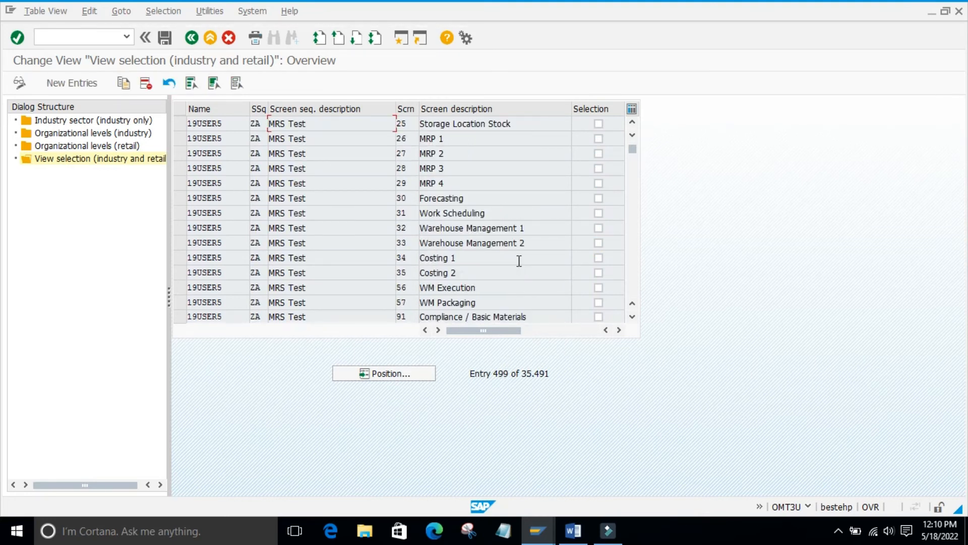
pyautogui.scroll(-2, 519, 261)
pyautogui.scroll(1, 488, 235)
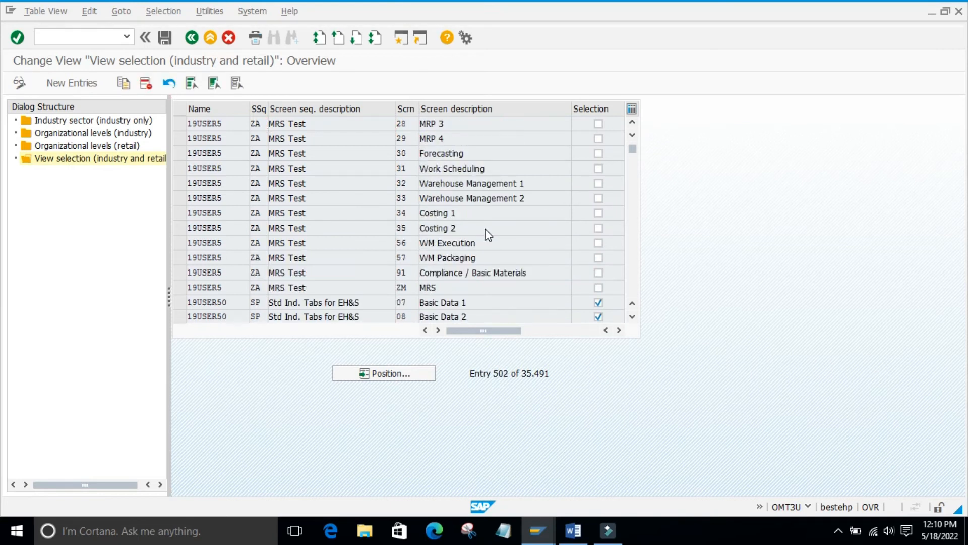
pyautogui.scroll(17, 485, 228)
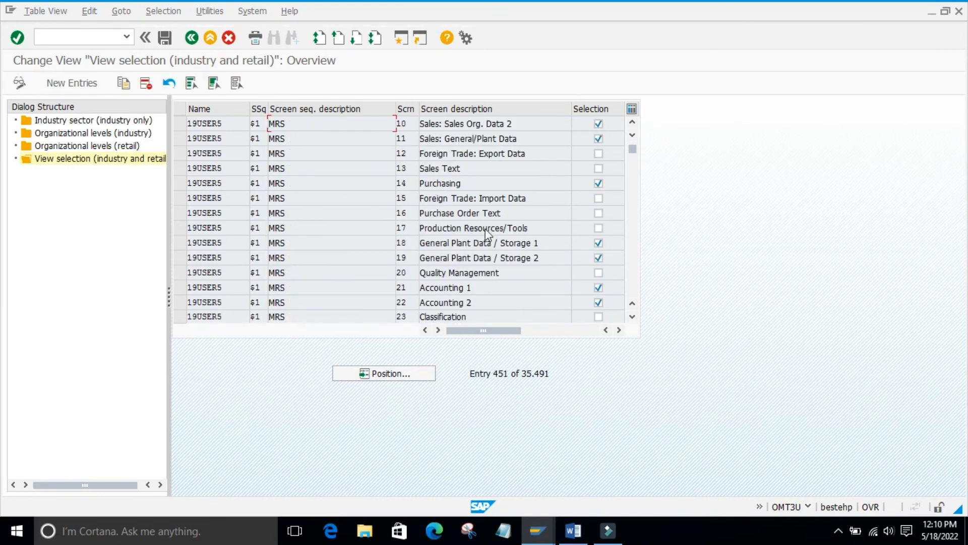
pyautogui.scroll(3, 485, 229)
# Position the View selection list at the first 19user5 entry
pyautogui.click(404, 375)
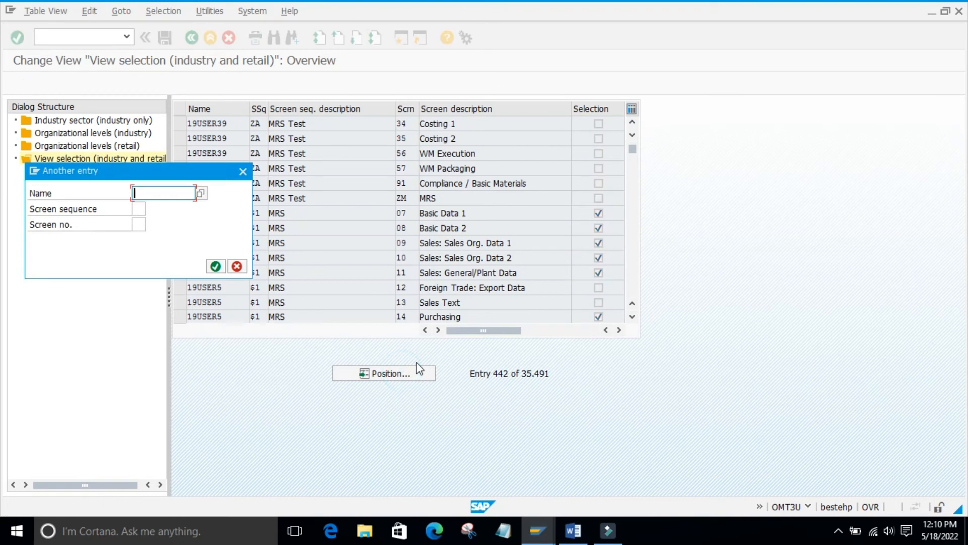
pyautogui.write('19')
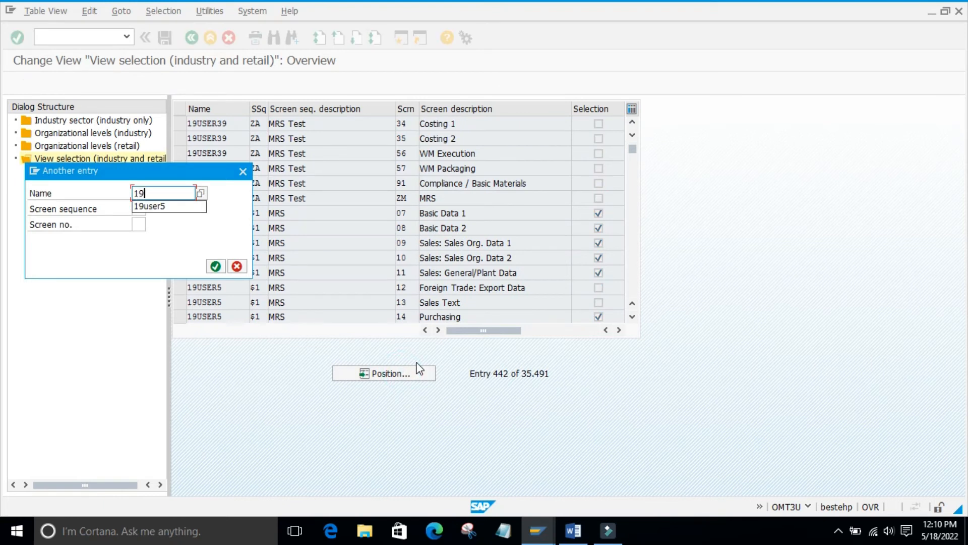
pyautogui.press('Down')
pyautogui.press('Return')
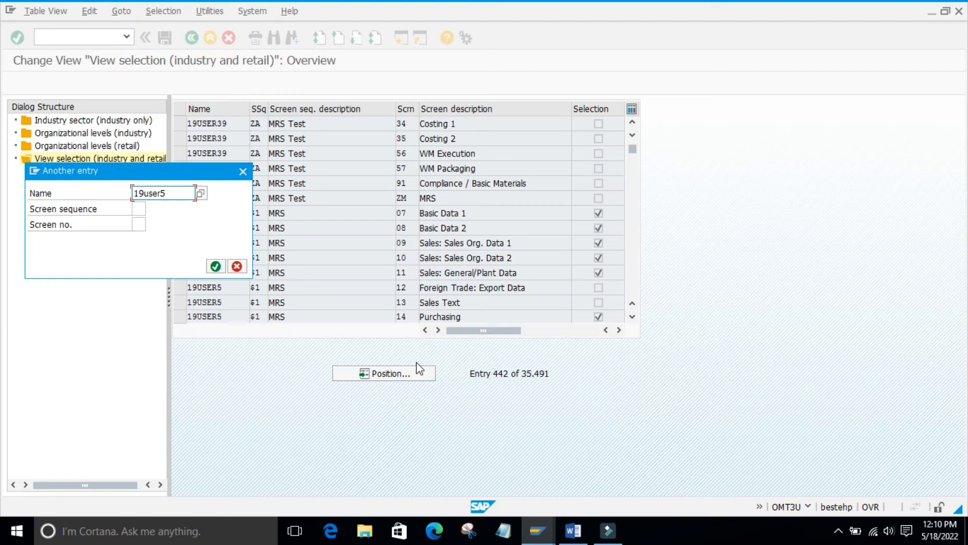
pyautogui.press('Return')
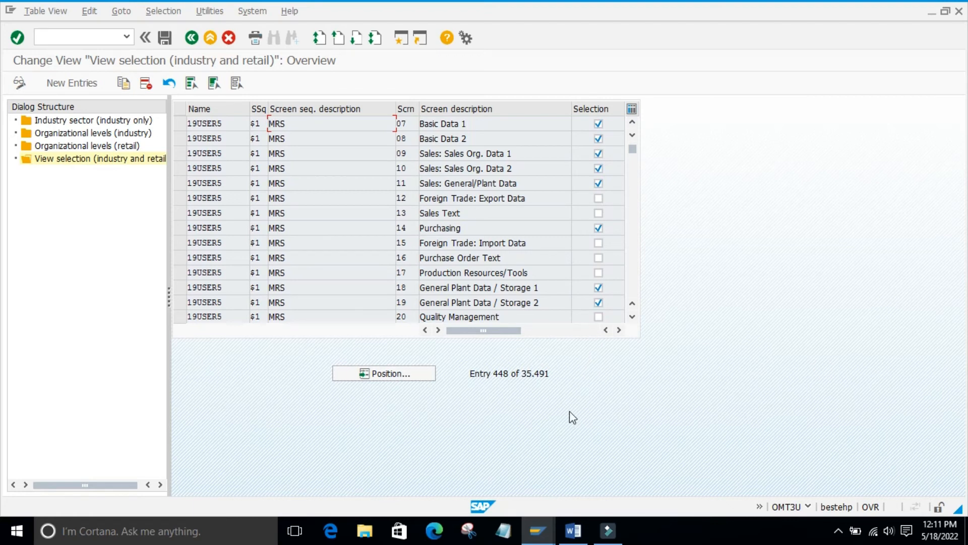
# Return to the Create Material session, close the view selection and display the session's system and user details
pyautogui.moveTo(538, 531)
pyautogui.click(676, 450)
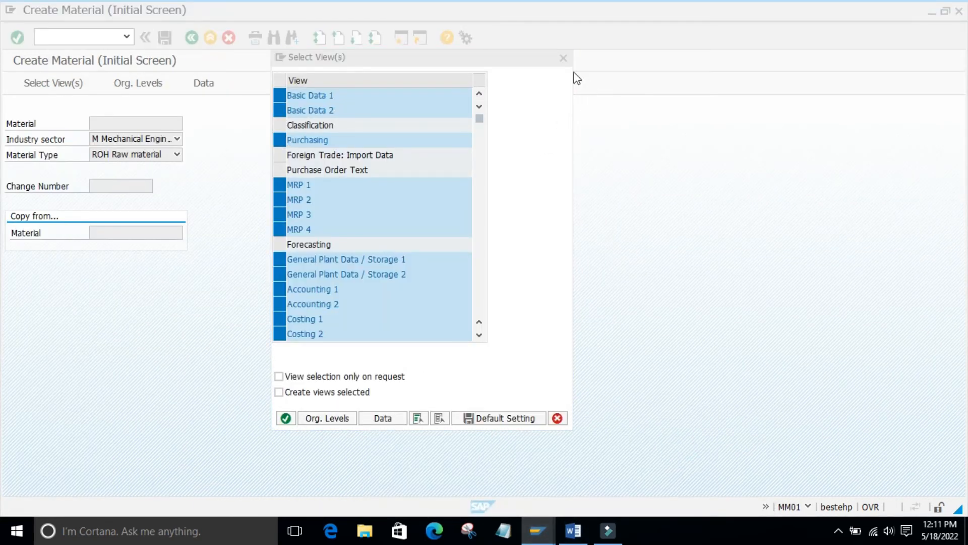
pyautogui.click(563, 58)
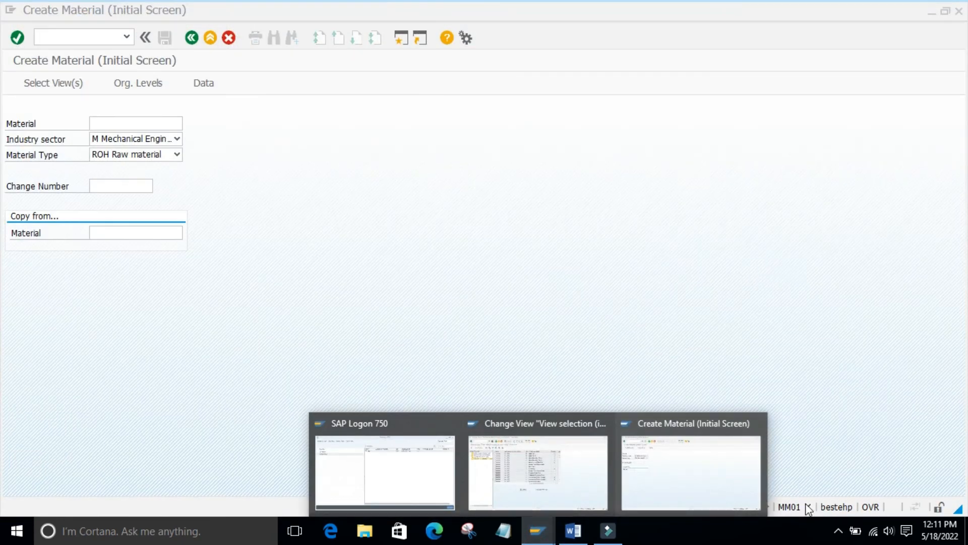
pyautogui.click(806, 507)
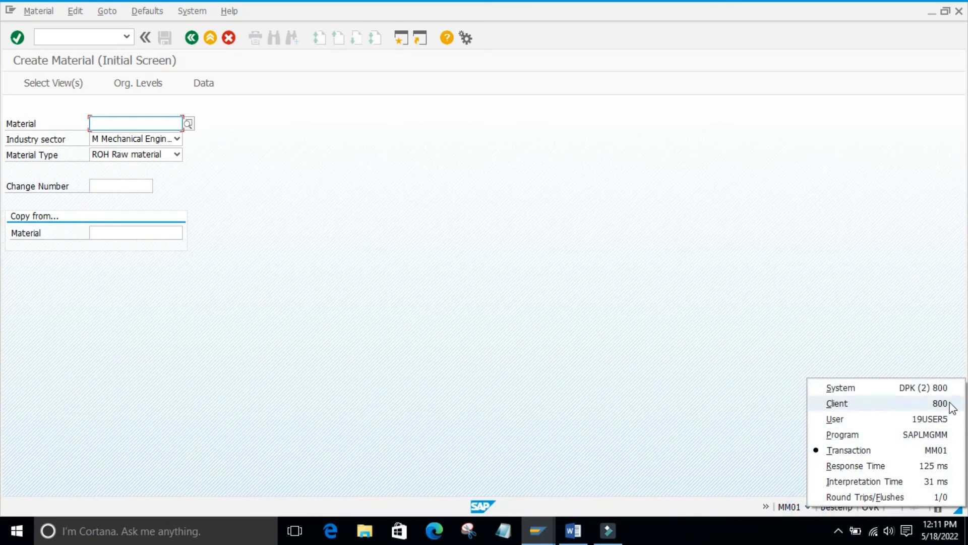
# Switch back to the settings session, open Organizational levels (industry) and position the list at 19user5
pyautogui.click(538, 530)
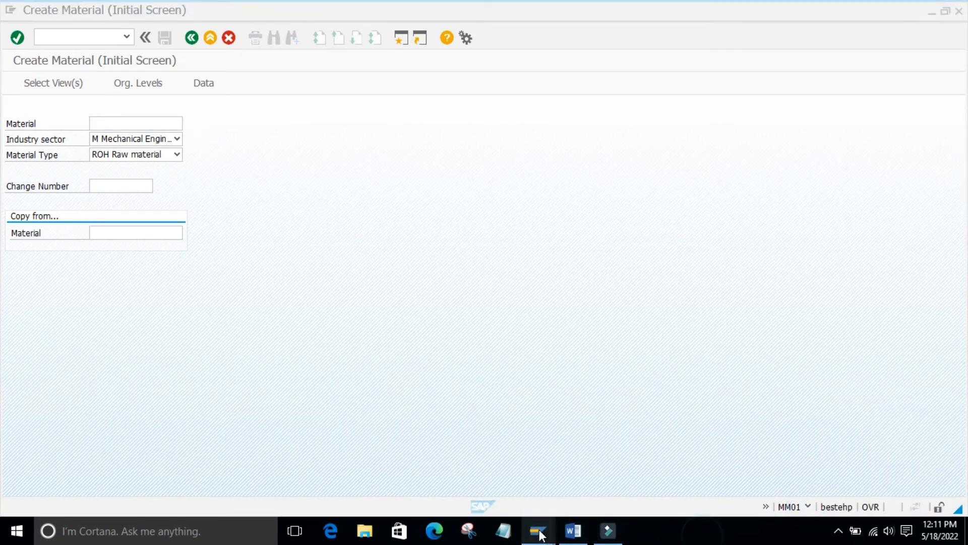
pyautogui.click(499, 480)
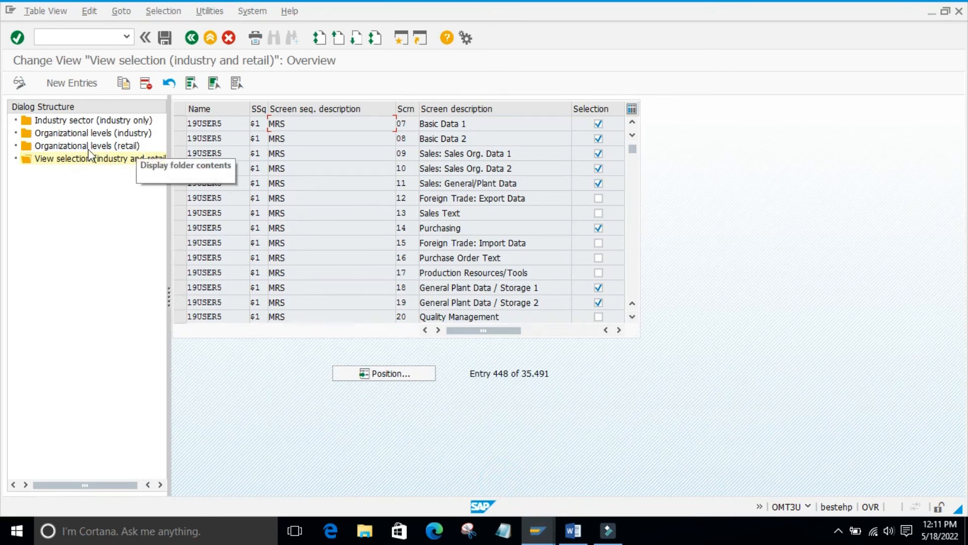
pyautogui.doubleClick(96, 134)
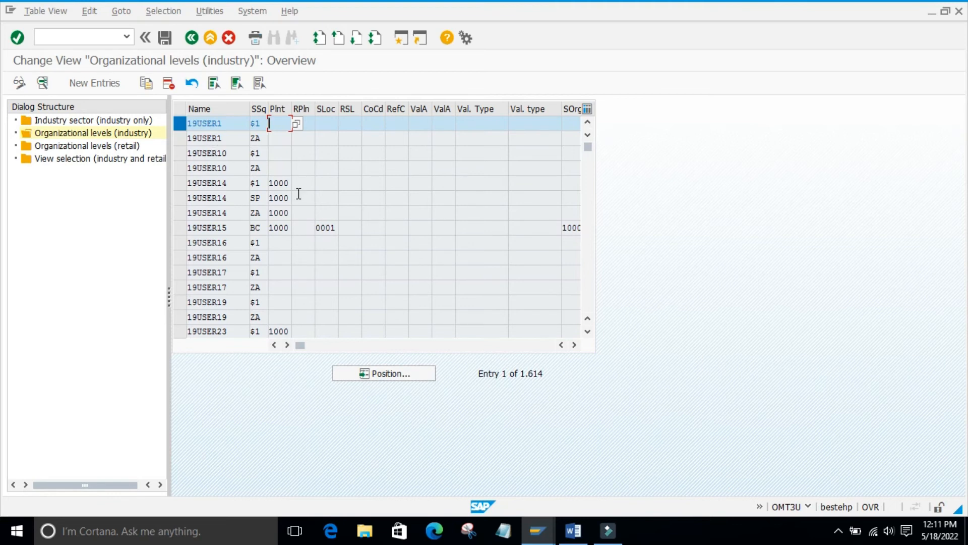
pyautogui.scroll(-1, 222, 150)
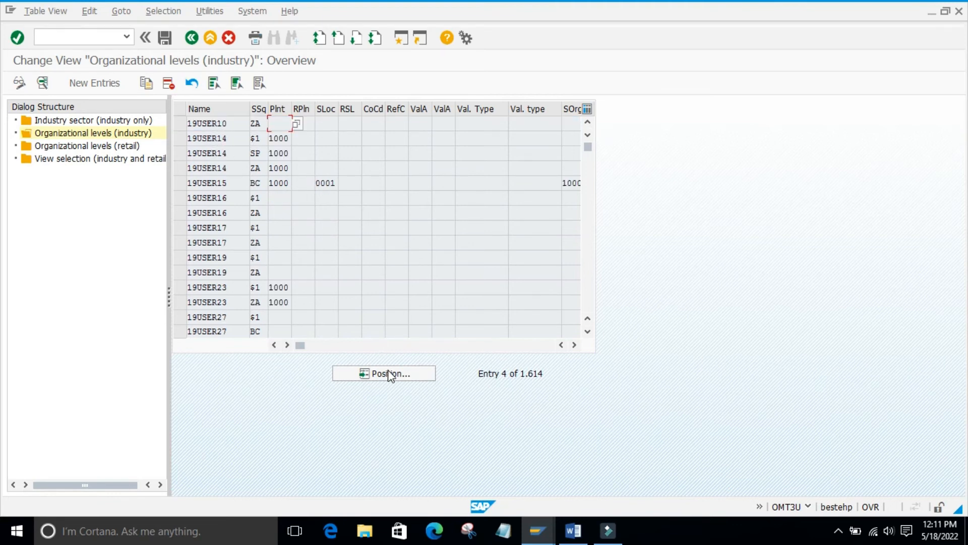
pyautogui.click(393, 375)
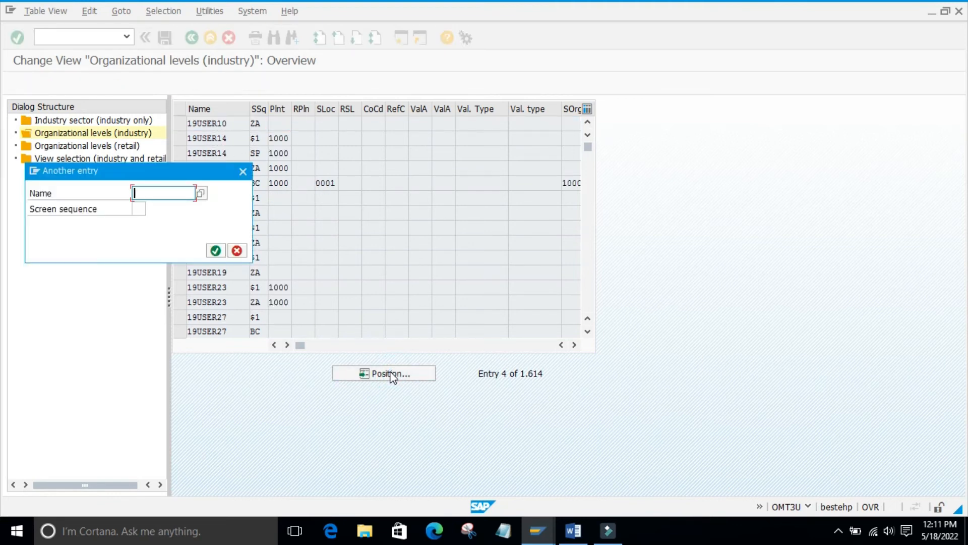
pyautogui.write('19u')
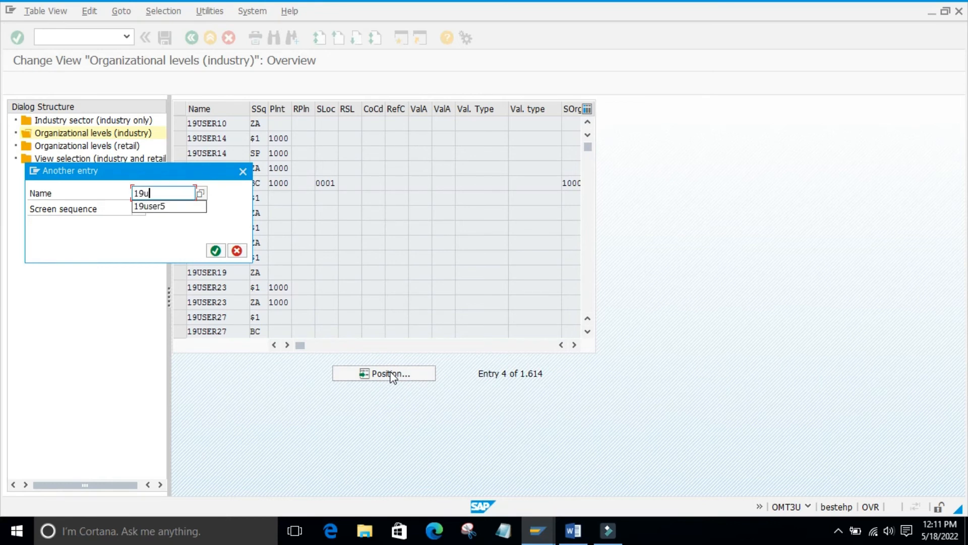
pyautogui.write('ser')
pyautogui.press('Down')
pyautogui.press('Return')
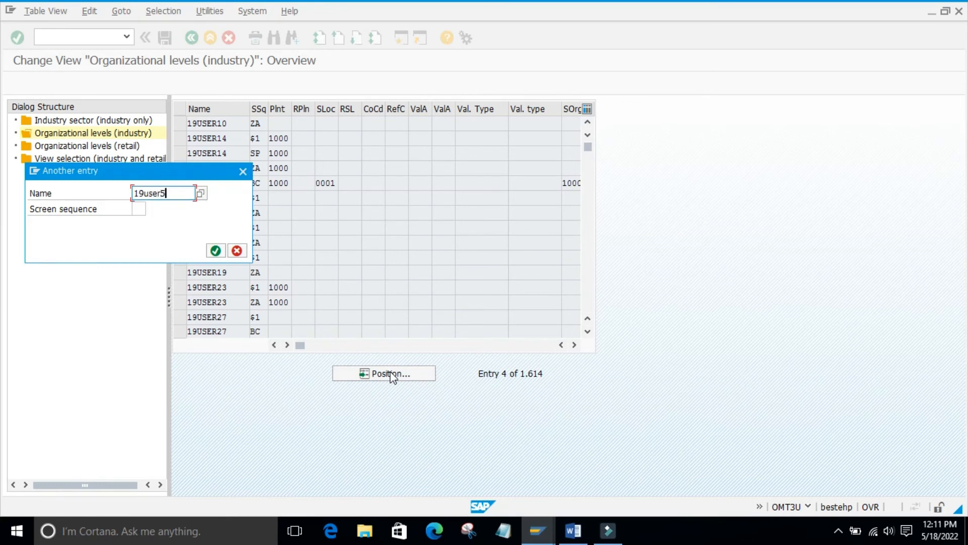
pyautogui.press('Return')
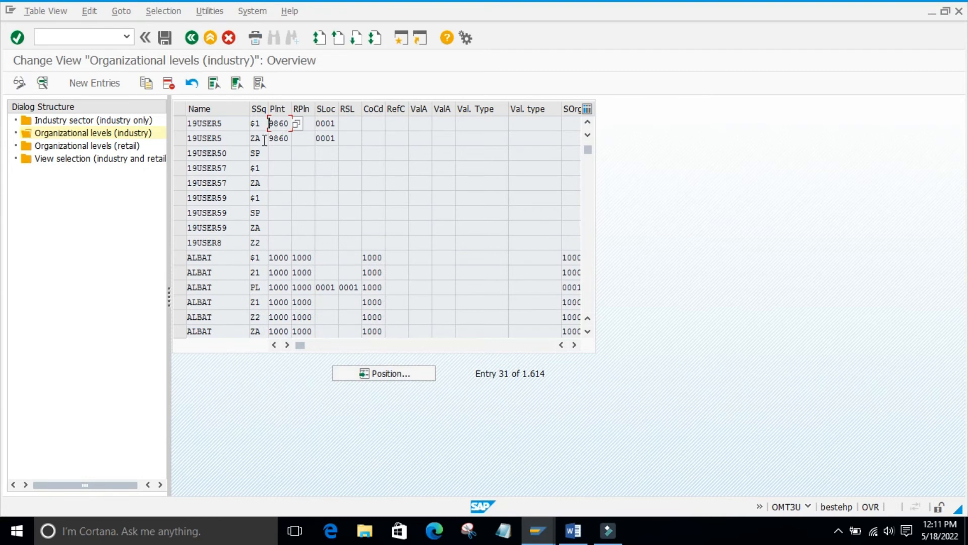
# Delete the 19USER5 entries for screen sequences $1 and ZA together with the 19USER50 entry from Organizational levels (industry)
pyautogui.click(180, 123)
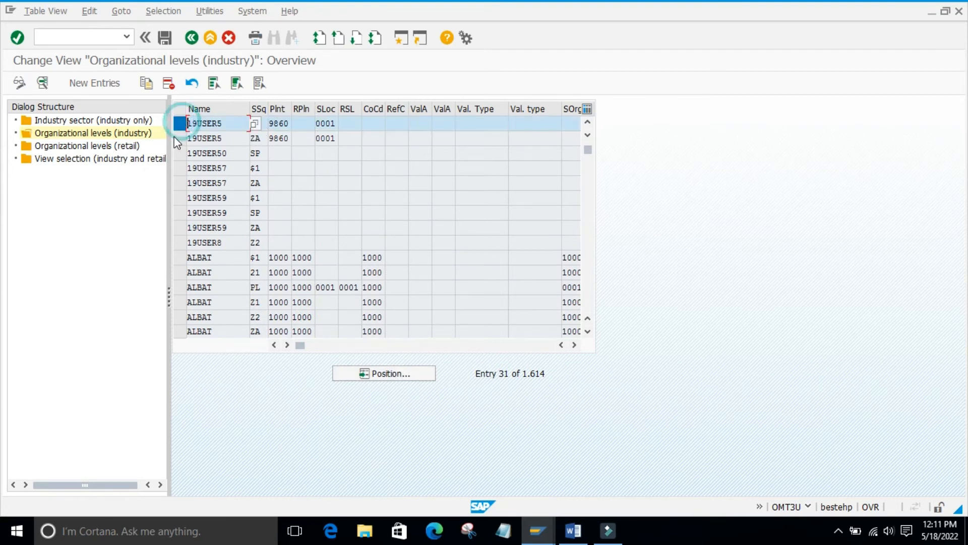
pyautogui.click(179, 139)
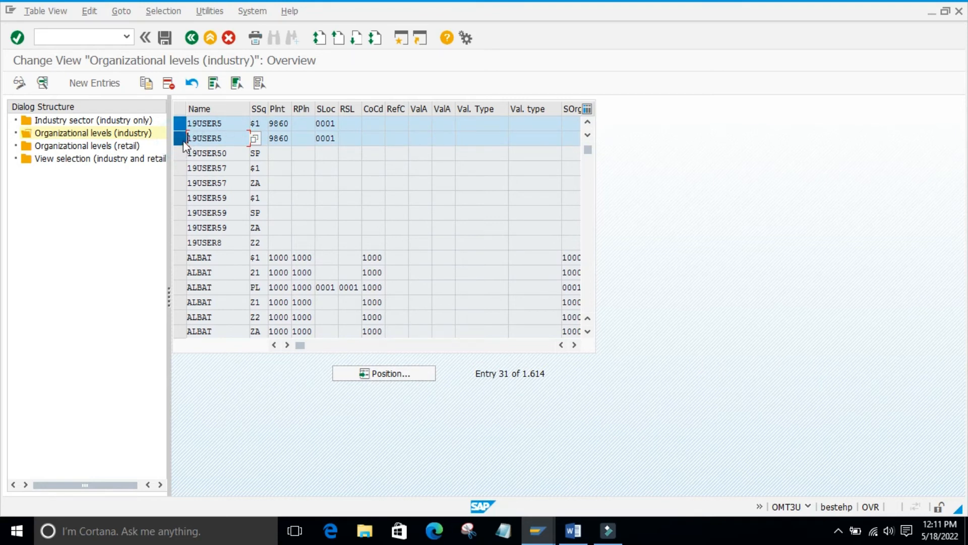
pyautogui.click(183, 140)
pyautogui.click(183, 139)
pyautogui.click(168, 83)
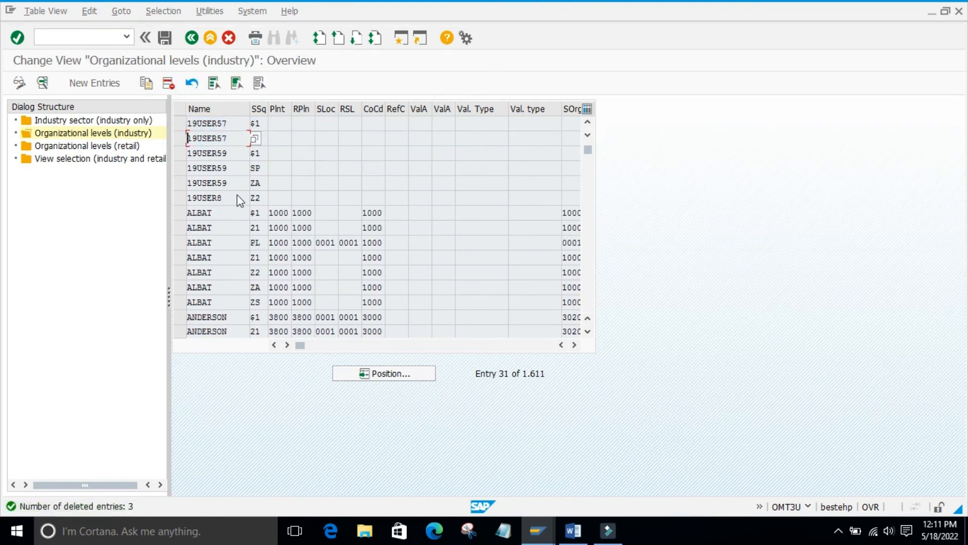
# Position the Organizational levels (industry) list at 19user5 and check the surrounding rows for any remaining entries of that user
pyautogui.click(374, 373)
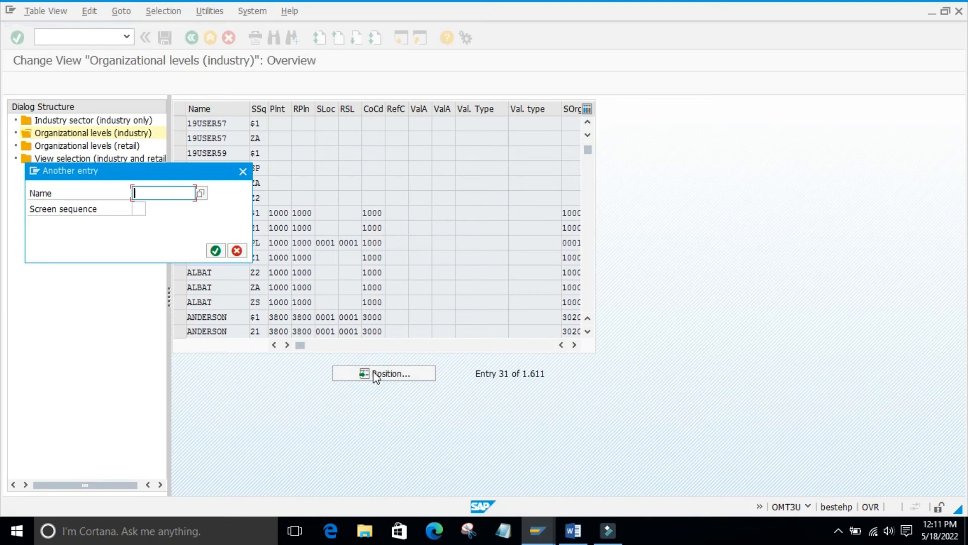
pyautogui.write('19user5')
pyautogui.press('Return')
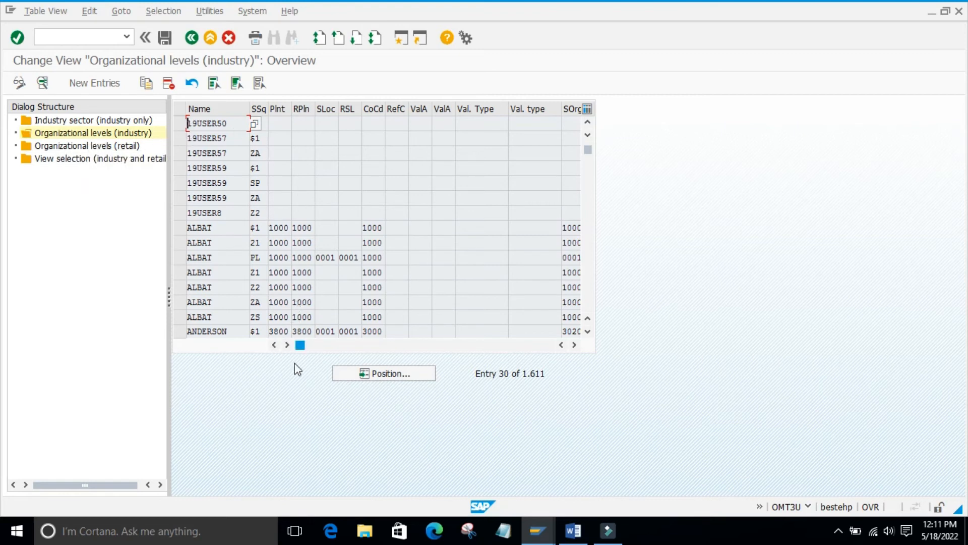
pyautogui.click(358, 374)
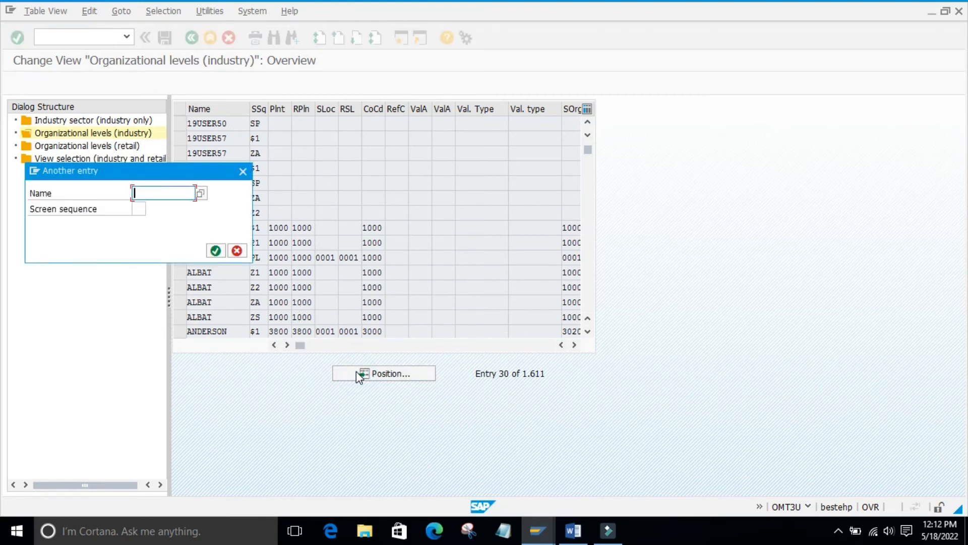
pyautogui.write('19')
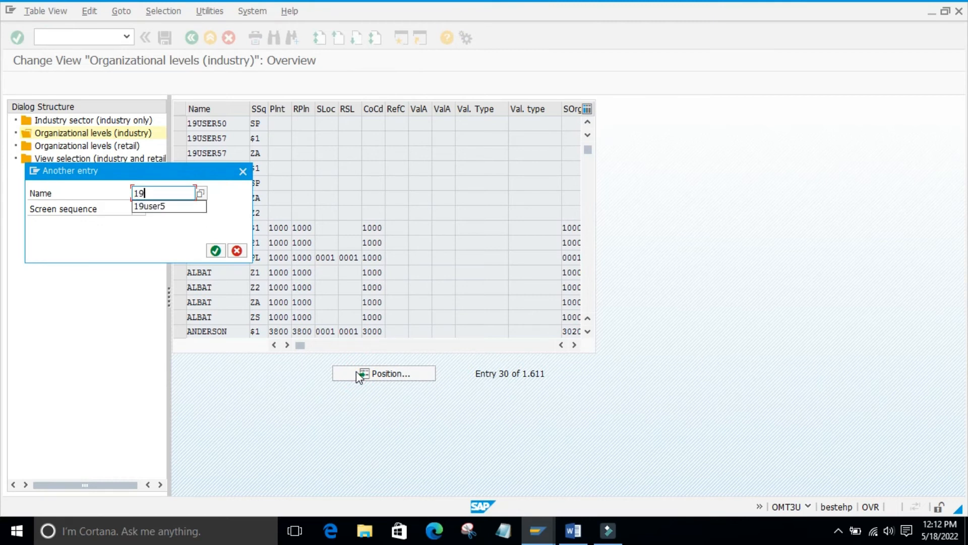
pyautogui.write('user5')
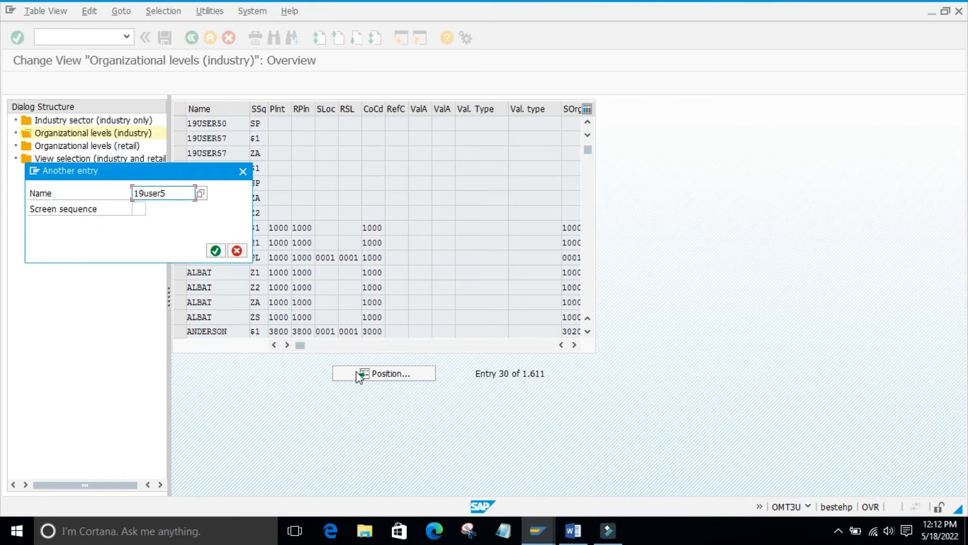
pyautogui.press('Return')
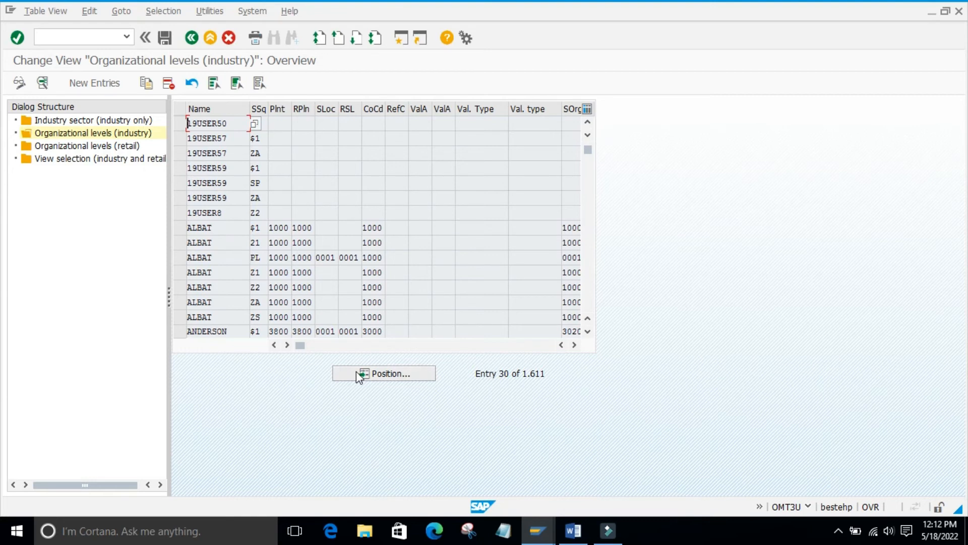
pyautogui.scroll(1, 254, 212)
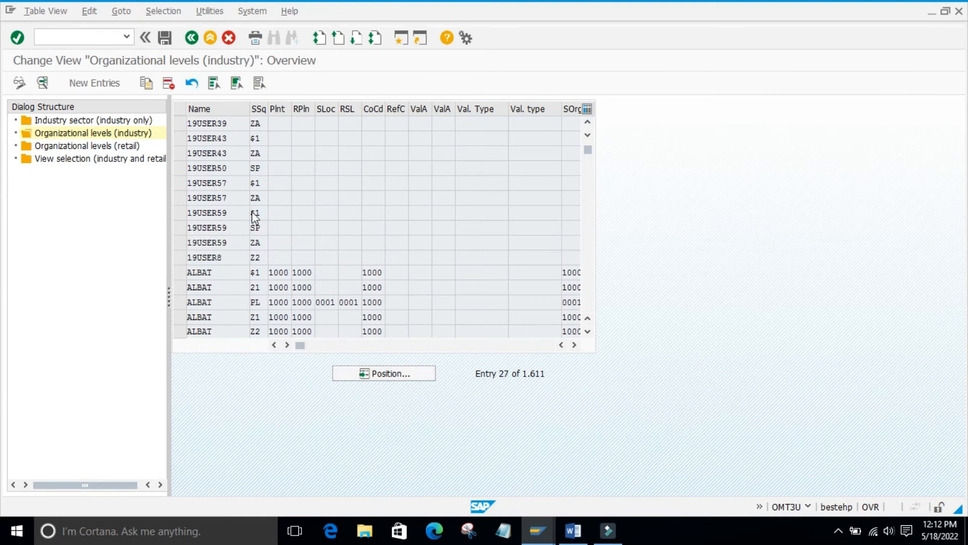
pyautogui.scroll(1, 253, 212)
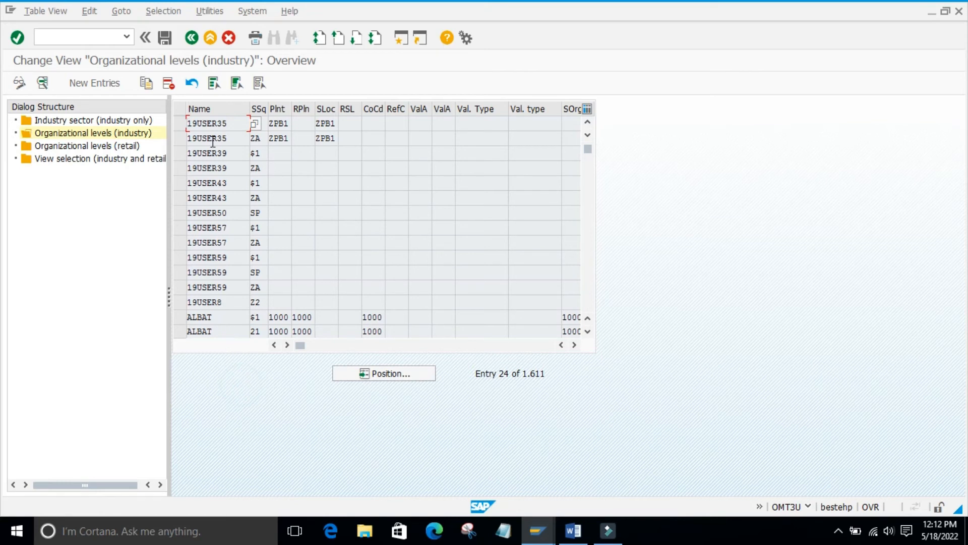
# Start a new Organizational levels (industry) entry for 19USER5 with screen sequence $1
pyautogui.click(106, 87)
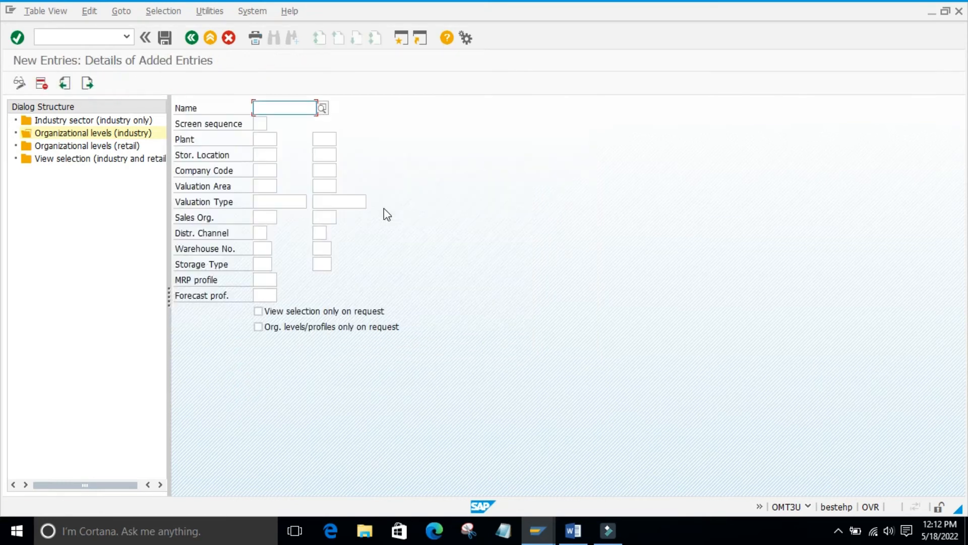
pyautogui.write('19')
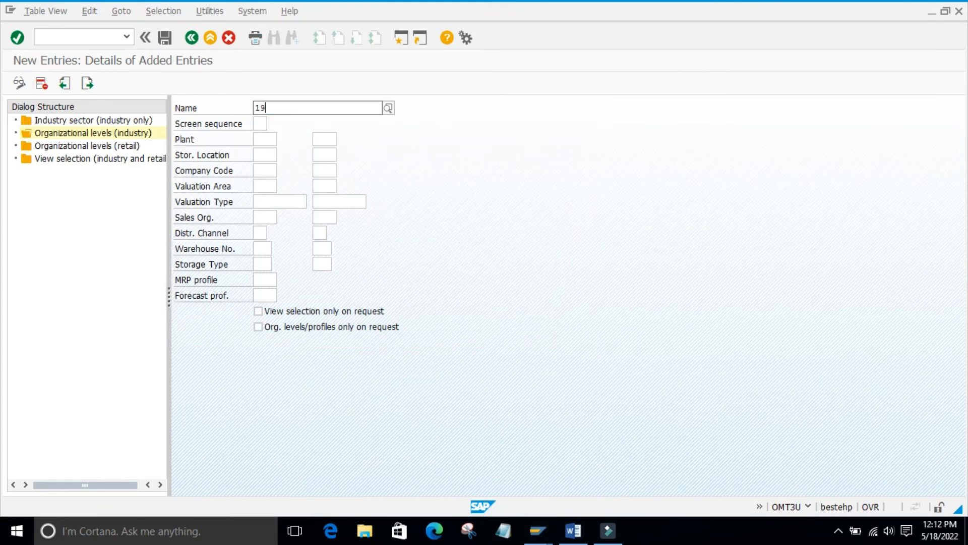
pyautogui.write('user')
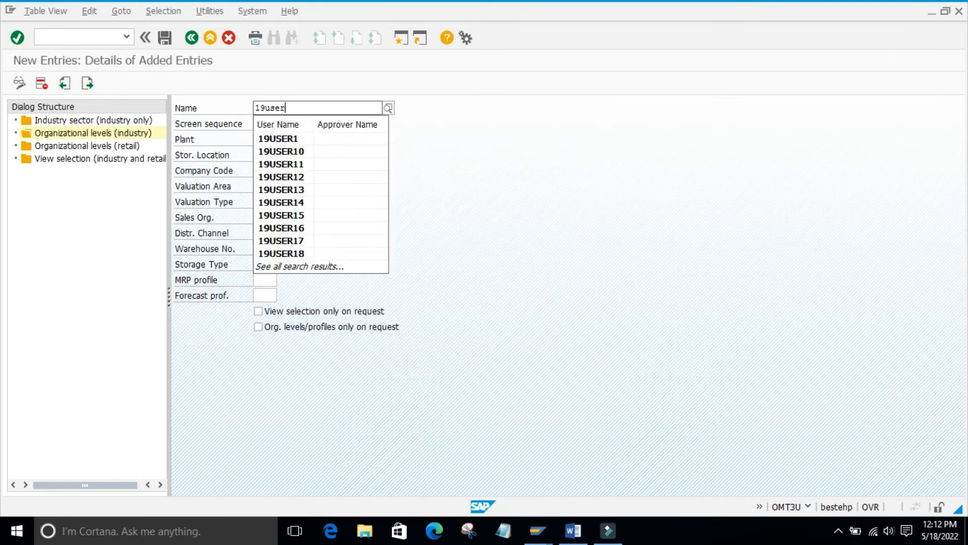
pyautogui.write('5')
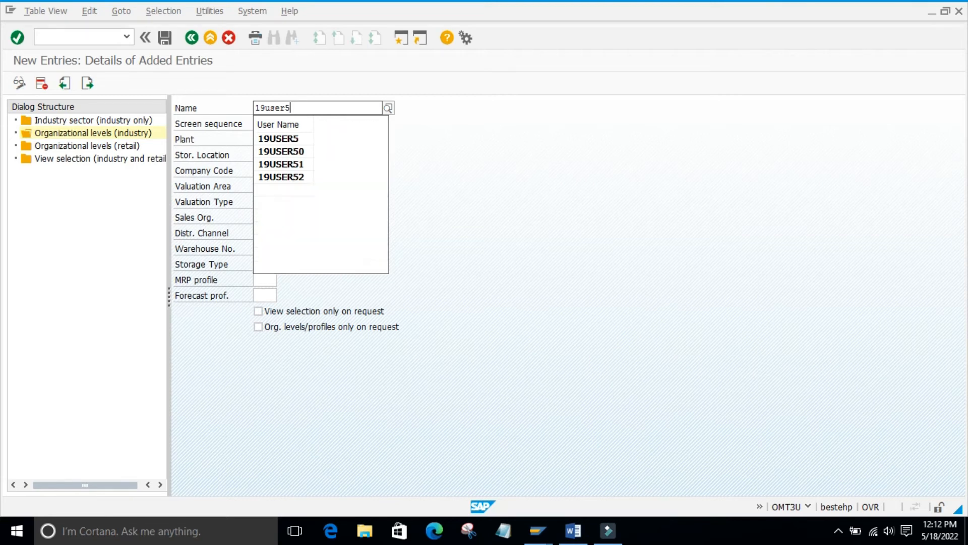
pyautogui.click(298, 141)
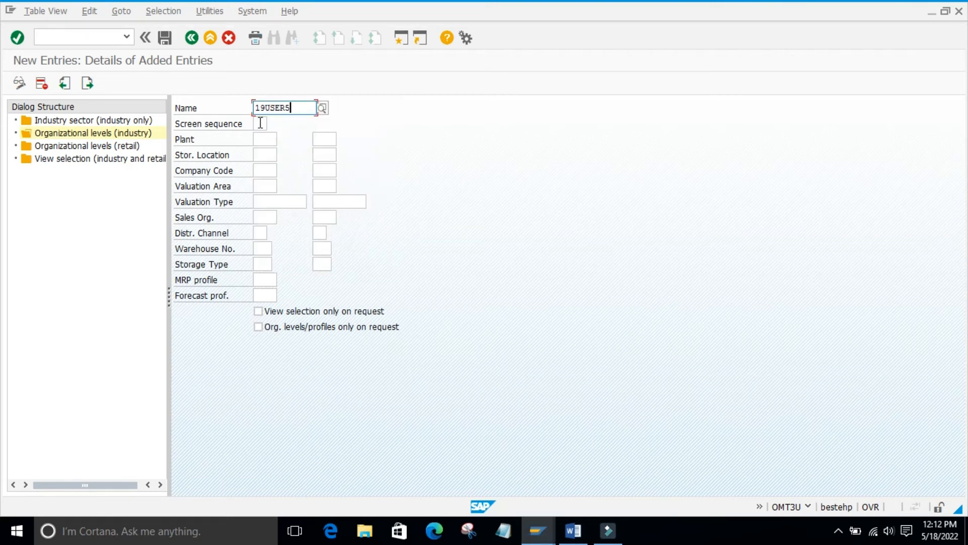
pyautogui.click(259, 124)
pyautogui.click(272, 124)
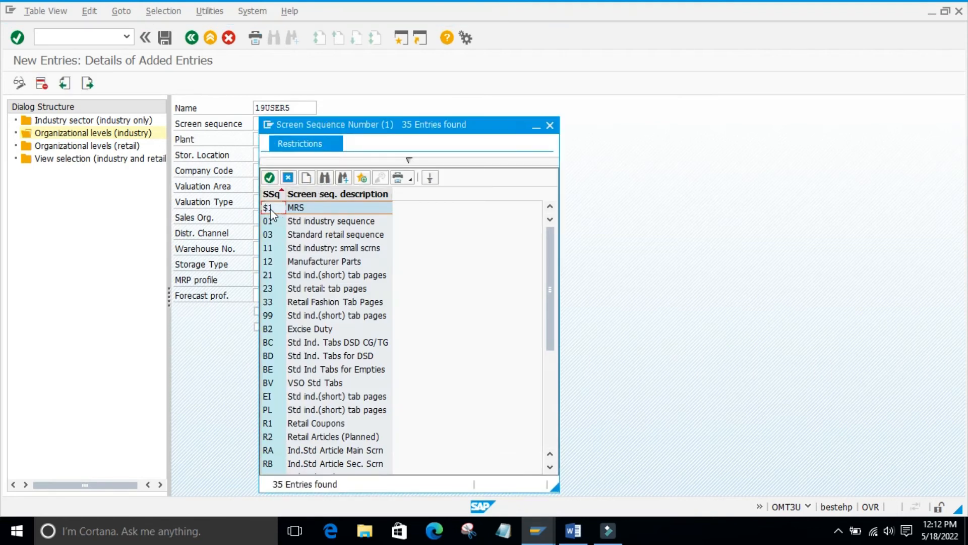
pyautogui.click(269, 178)
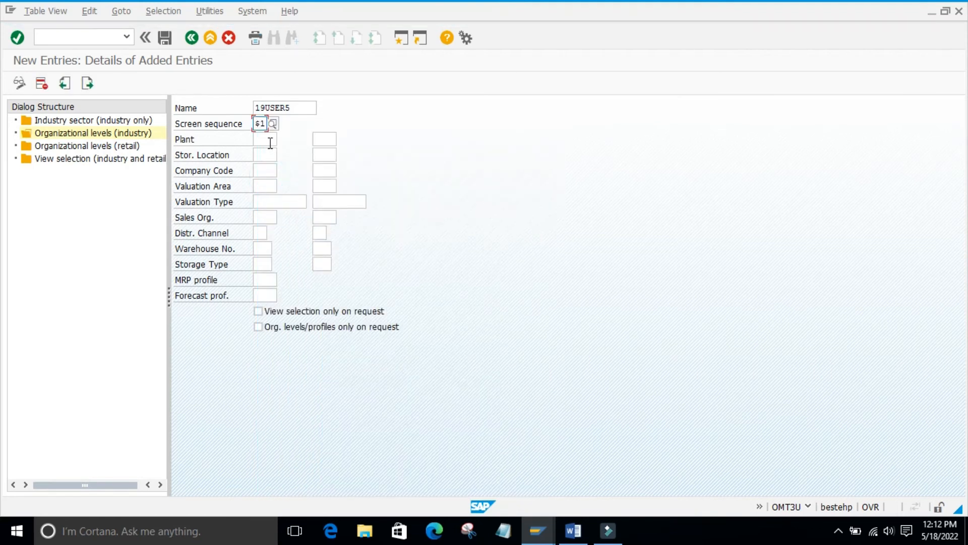
# Try to add plant 9860 and storage location 0001 to the new 19USER5 entry and validate it
pyautogui.click(262, 140)
pyautogui.write('9860')
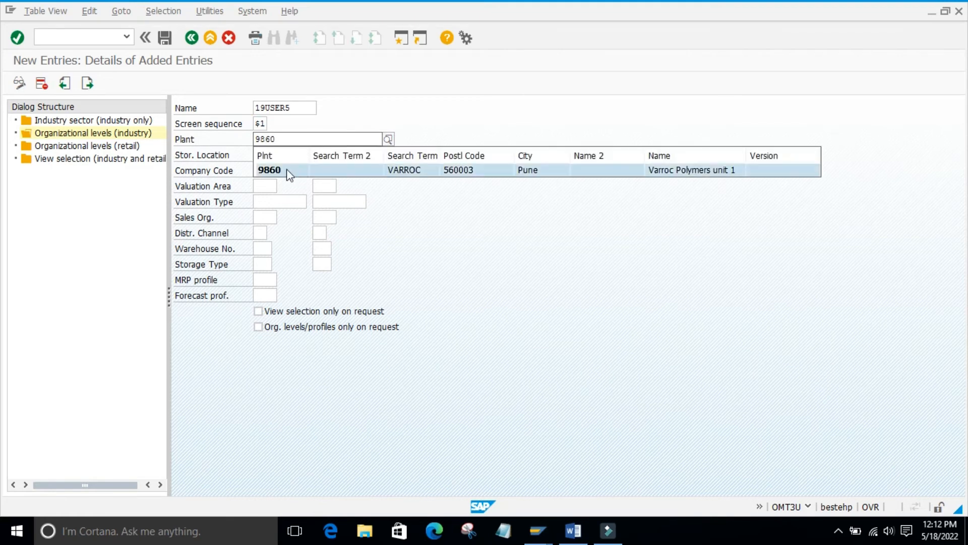
pyautogui.click(273, 172)
pyautogui.click(265, 154)
pyautogui.write('0001')
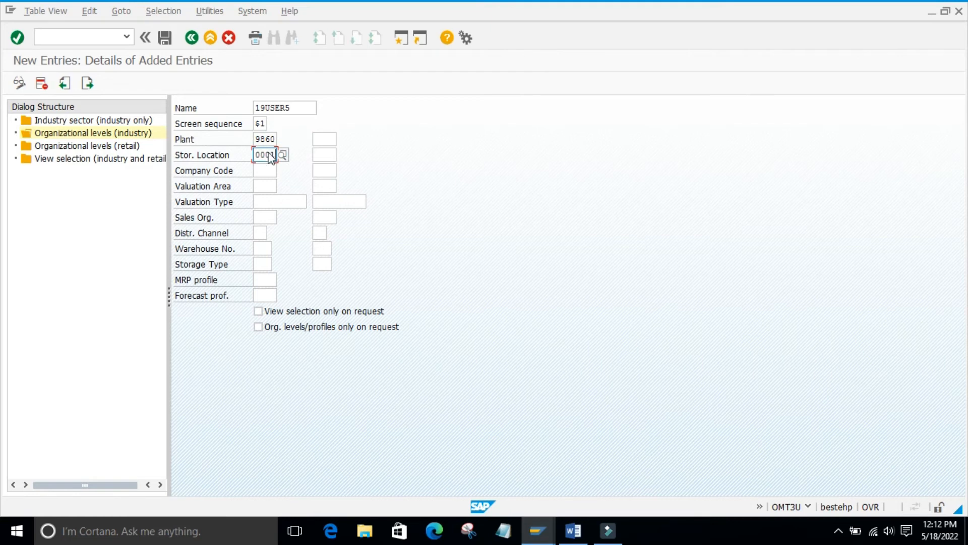
pyautogui.press('Return')
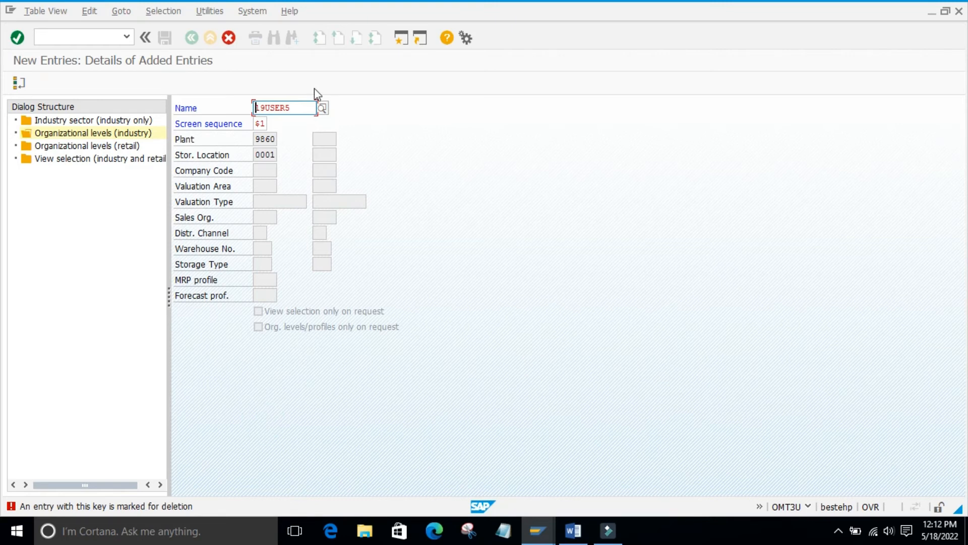
pyautogui.click(259, 382)
# Switch to the Create Material session, accept the preselected views, check the default organizational levels and close the dialog
pyautogui.moveTo(538, 531)
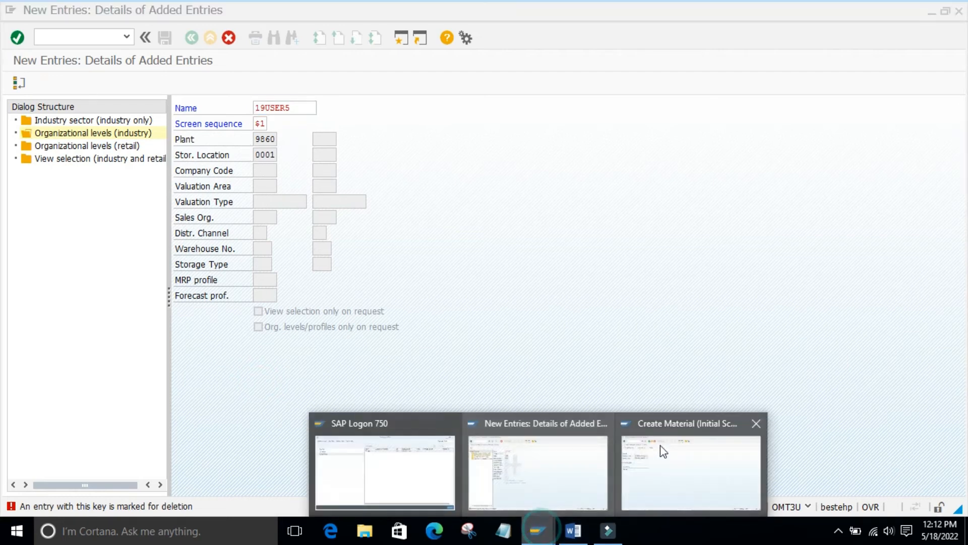
pyautogui.click(659, 445)
pyautogui.click(297, 285)
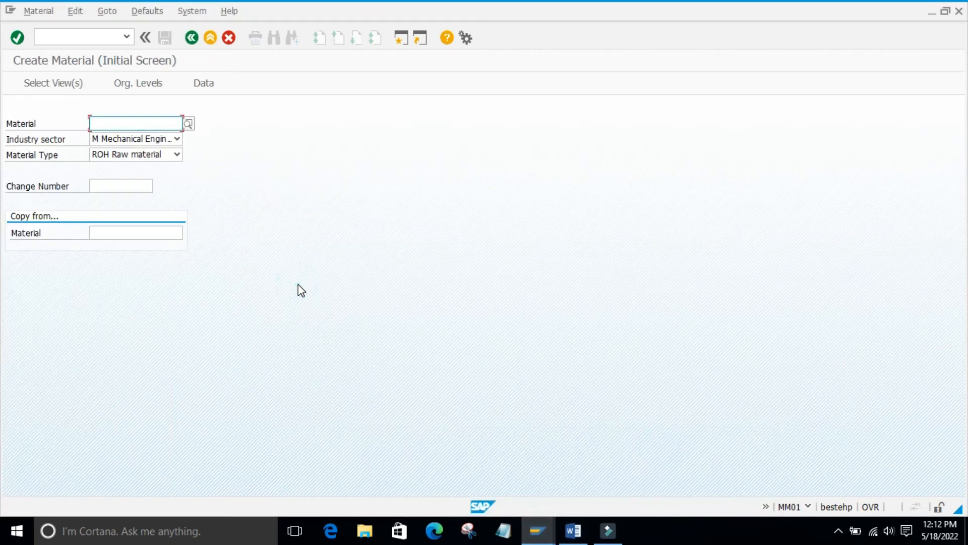
pyautogui.press('Return')
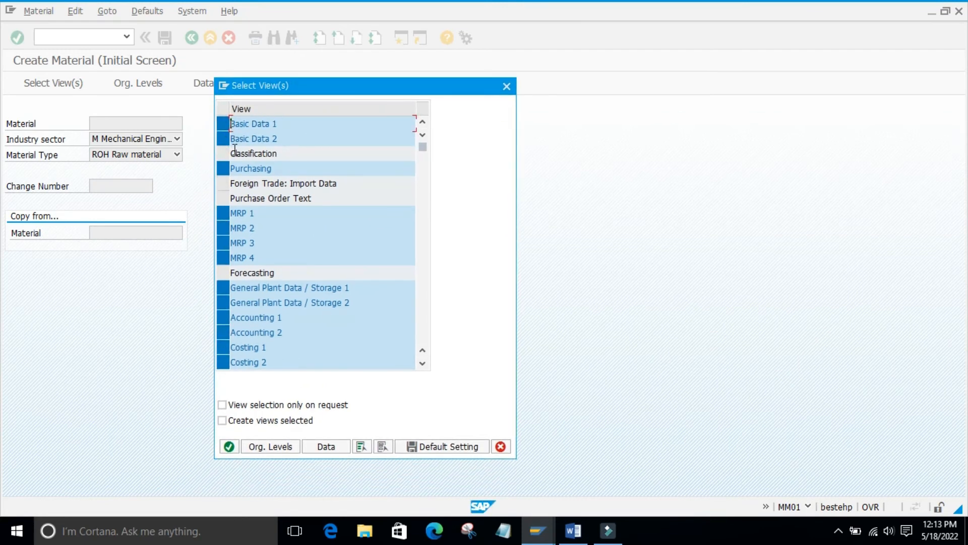
pyautogui.click(229, 446)
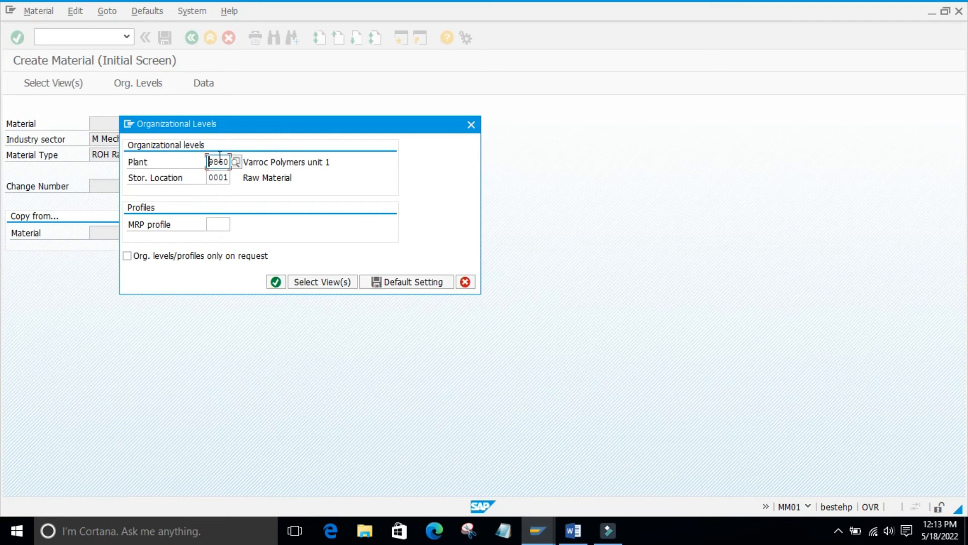
pyautogui.click(470, 127)
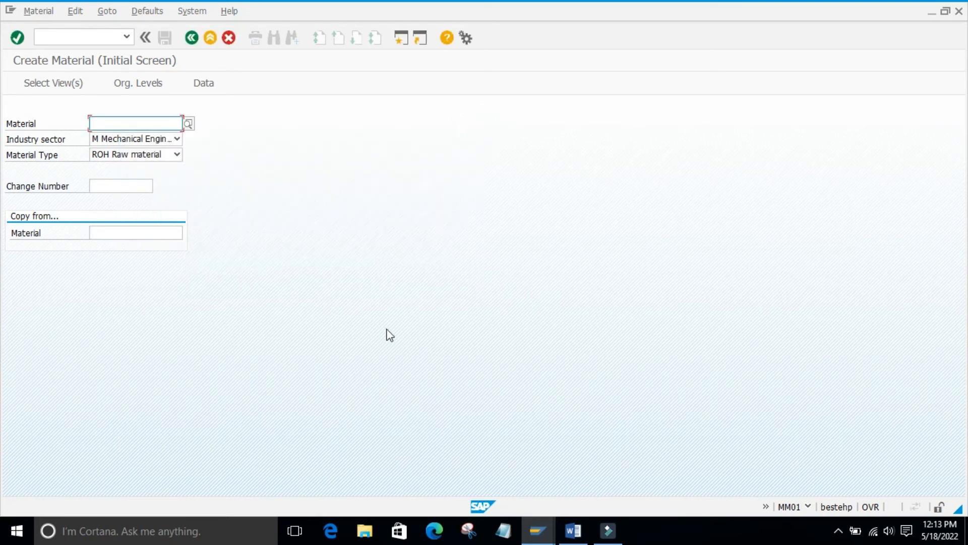
# Switch back to the settings session and cancel the new 19USER5 entry to return to the organizational levels overview
pyautogui.click(538, 531)
pyautogui.click(556, 491)
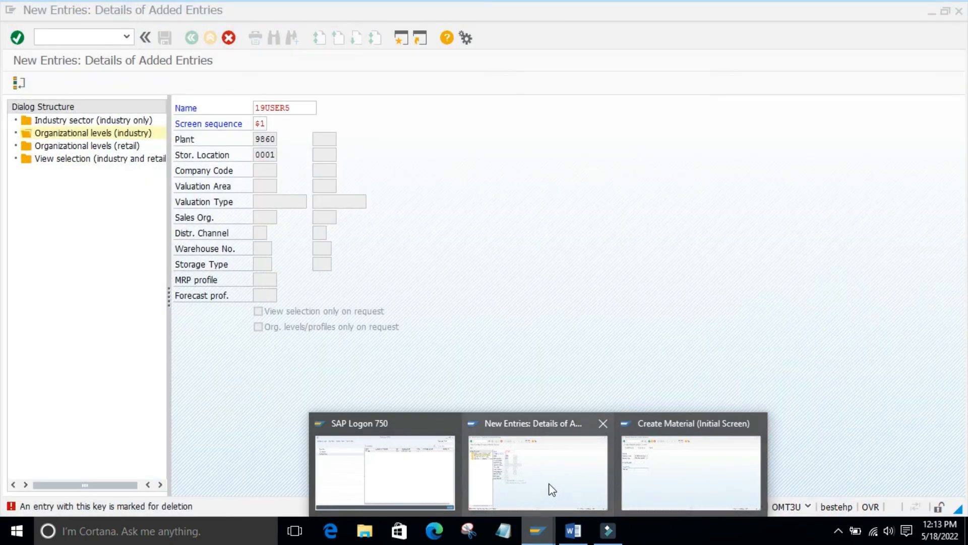
pyautogui.click(230, 39)
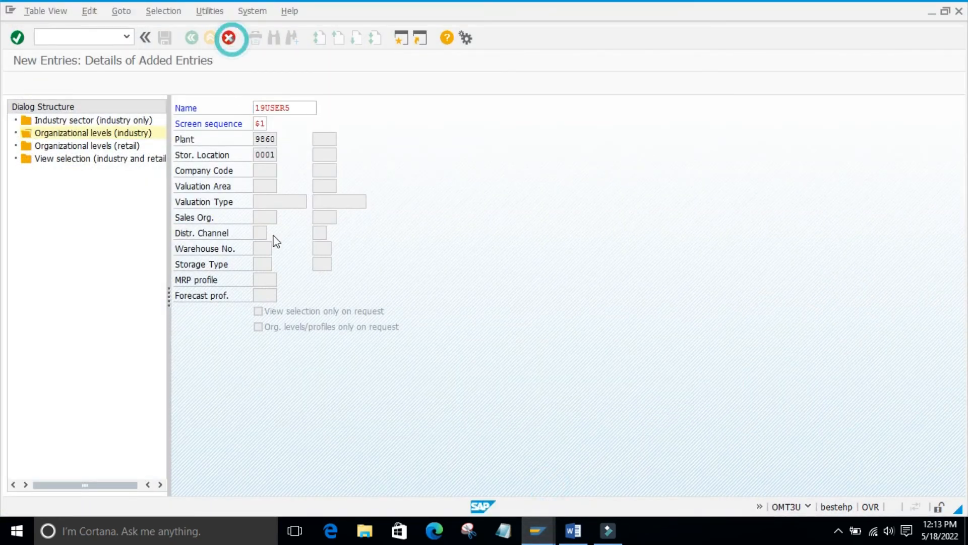
pyautogui.click(245, 257)
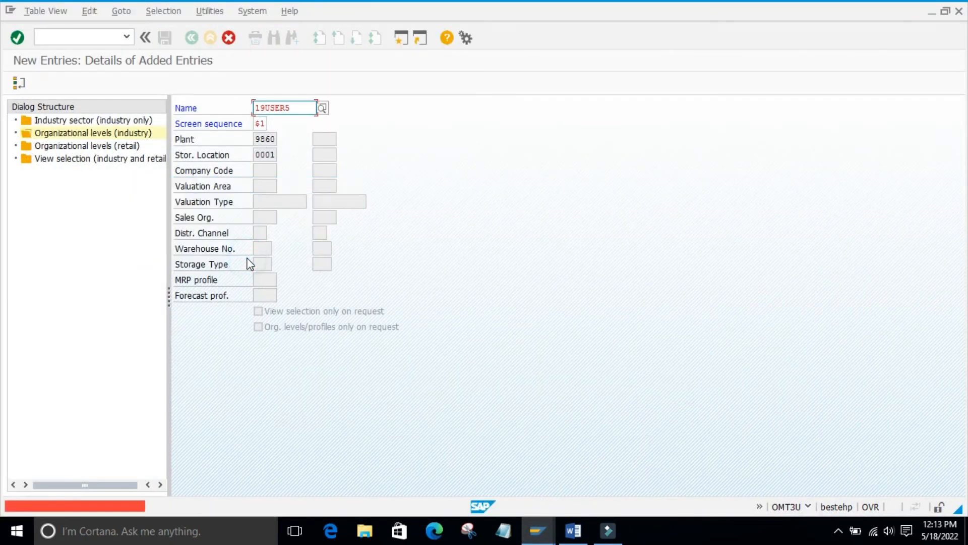
pyautogui.click(229, 38)
pyautogui.click(199, 249)
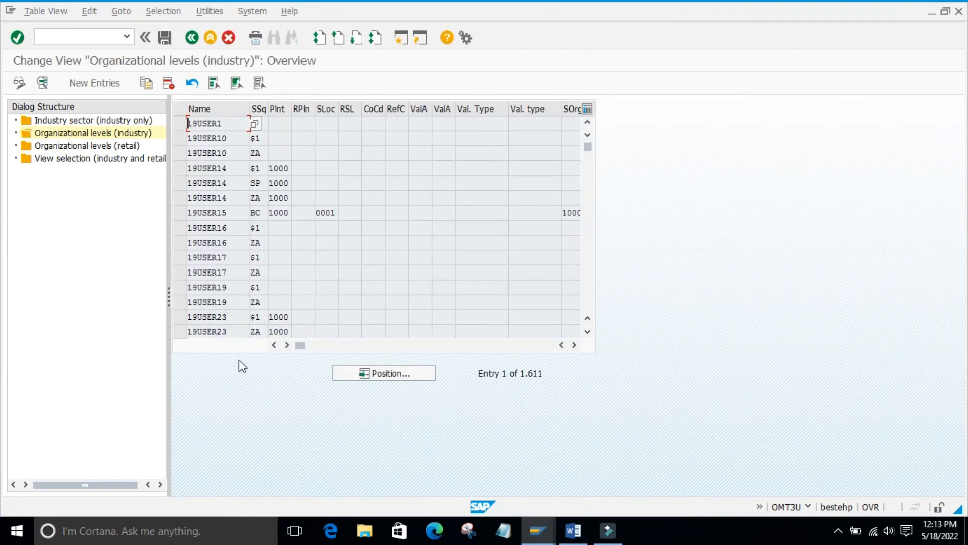
# Reposition the organizational levels list at 19user5 and examine the neighbouring user entries
pyautogui.click(386, 375)
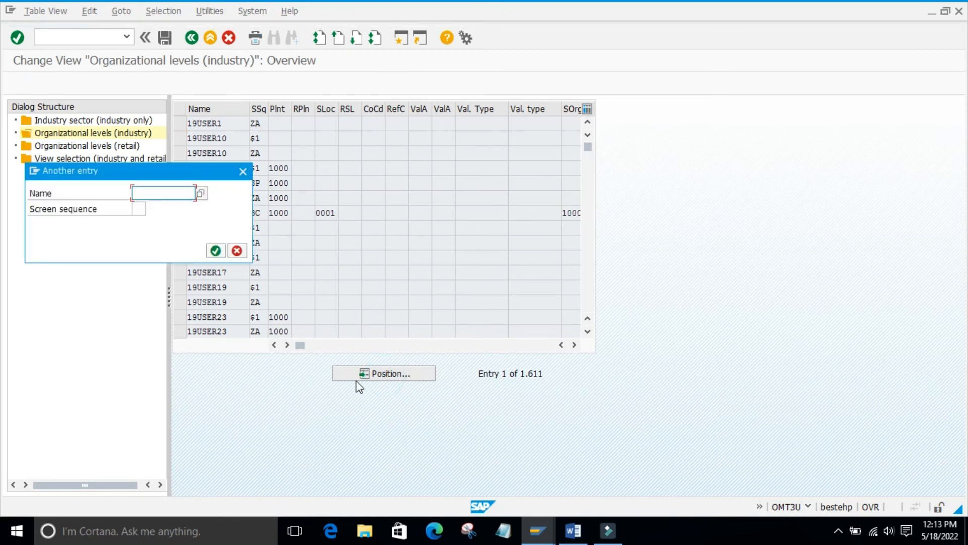
pyautogui.write('19')
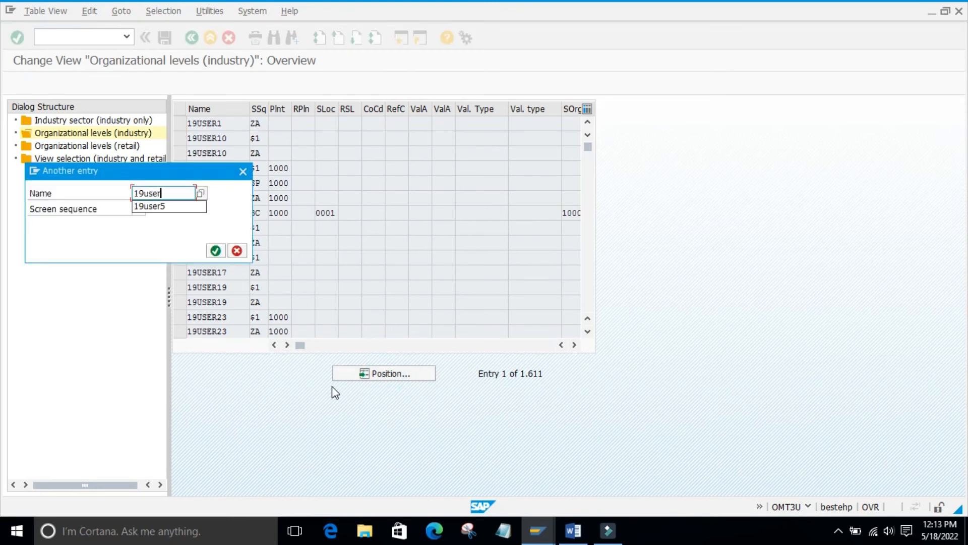
pyautogui.write('user5')
pyautogui.press('Return')
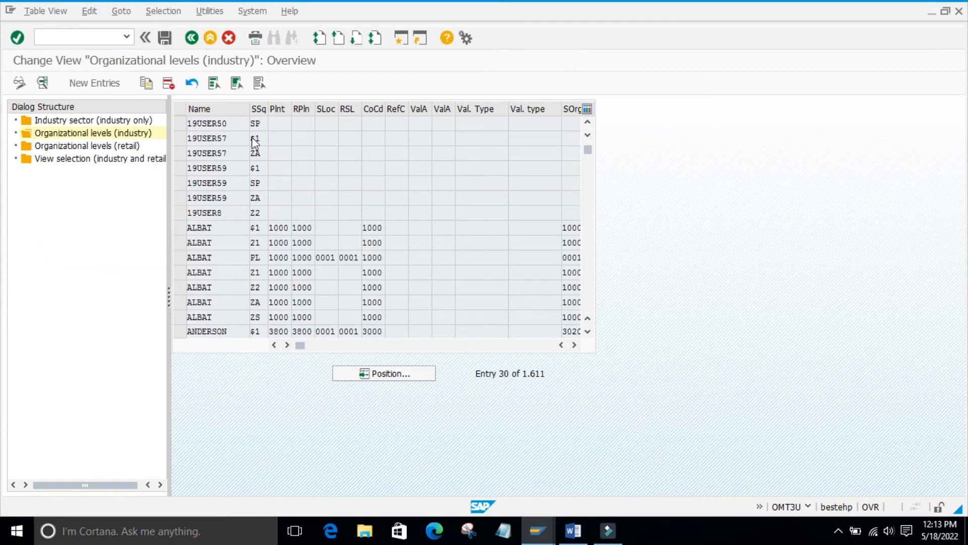
pyautogui.scroll(1, 284, 155)
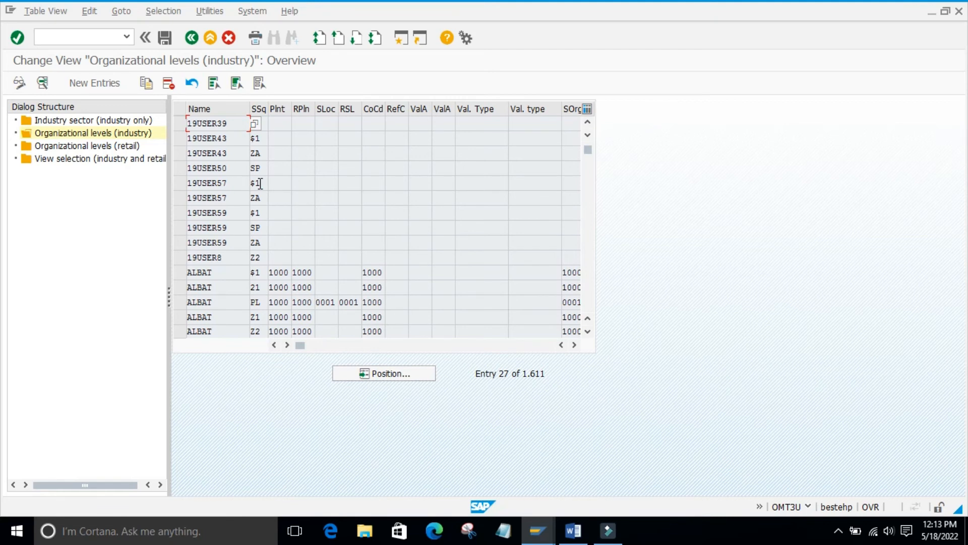
pyautogui.scroll(1, 298, 167)
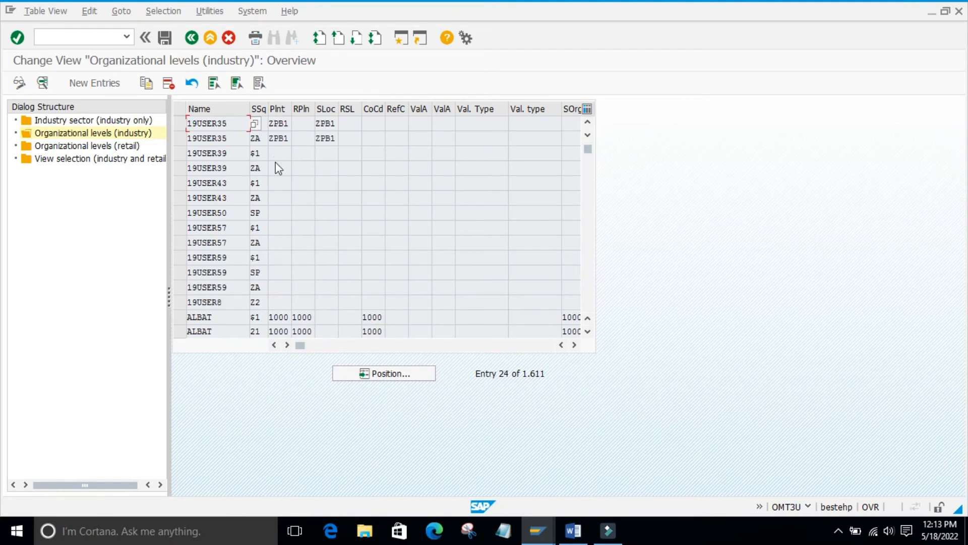
pyautogui.scroll(1, 276, 165)
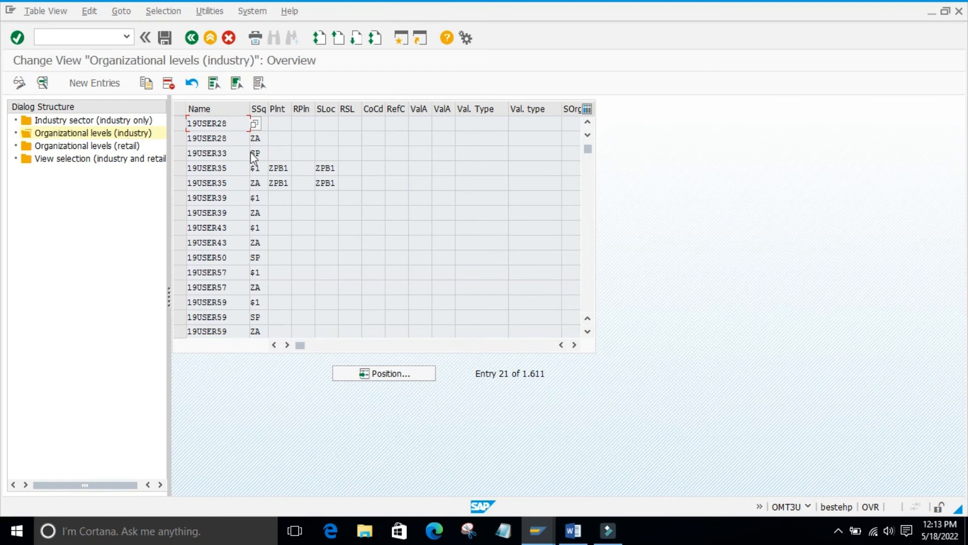
pyautogui.scroll(-1, 268, 212)
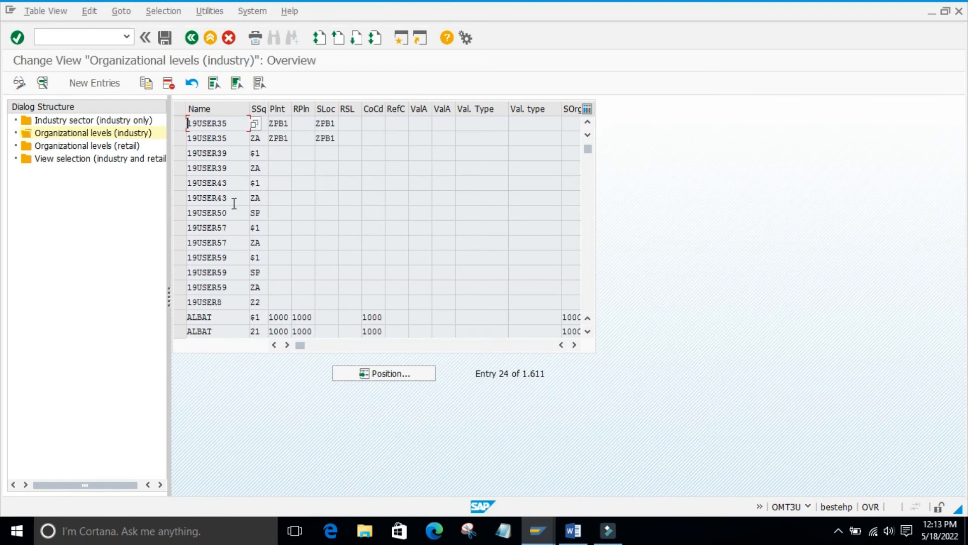
# Start a new organizational levels (industry) entry for 19USER5 with screen sequence ZA
pyautogui.click(100, 83)
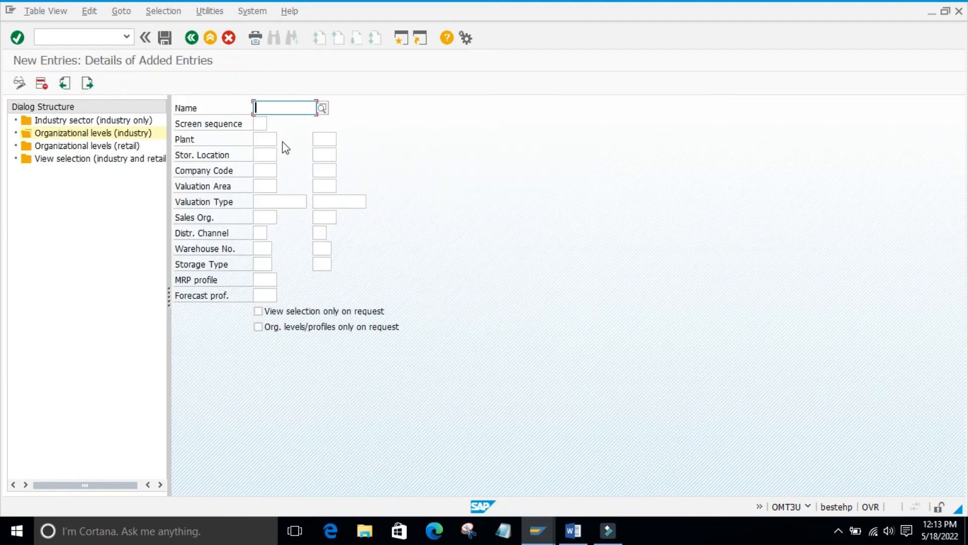
pyautogui.write('19')
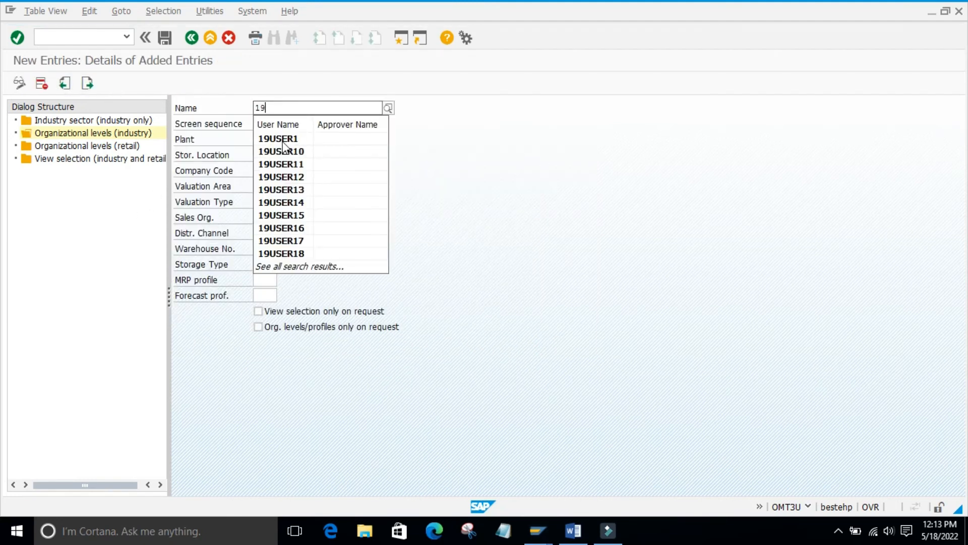
pyautogui.write('user5')
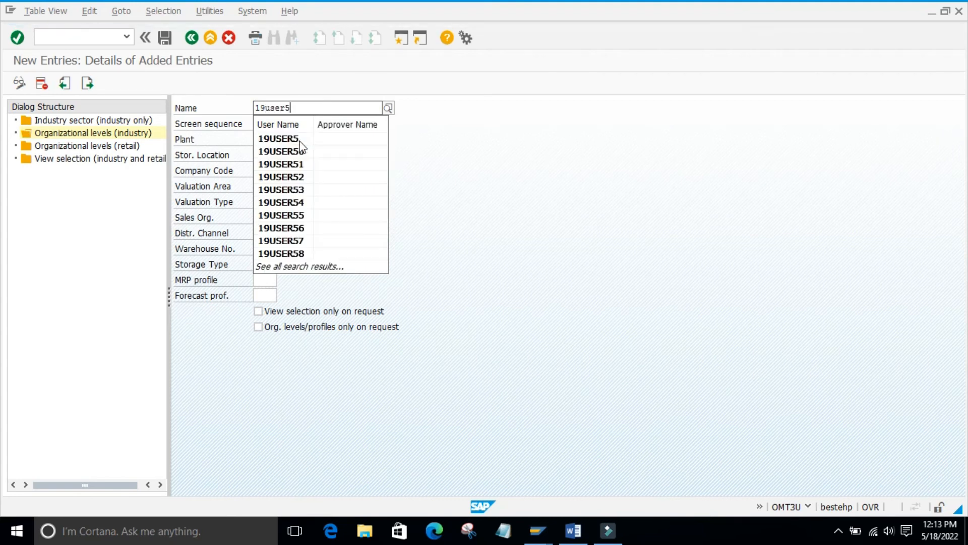
pyautogui.press('Return')
pyautogui.click(258, 126)
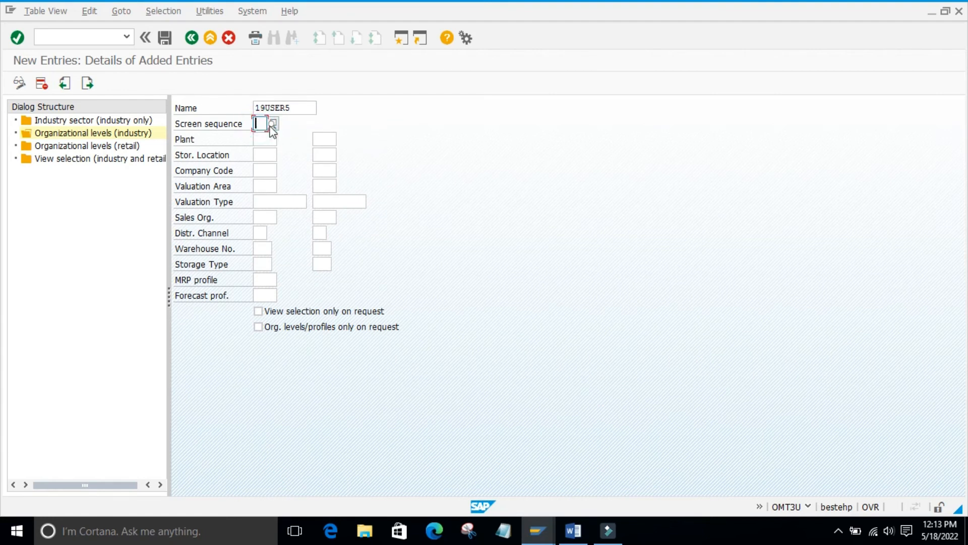
pyautogui.write('za')
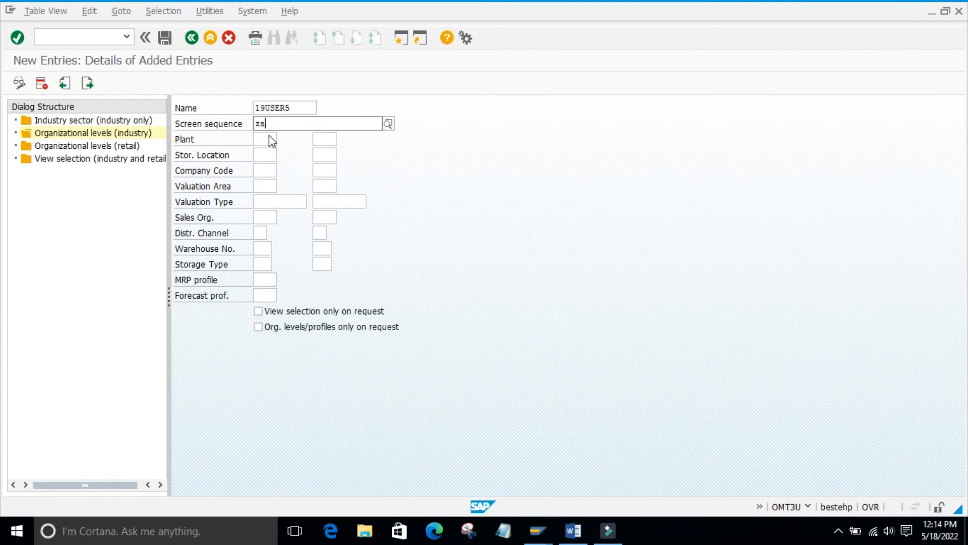
pyautogui.click(267, 155)
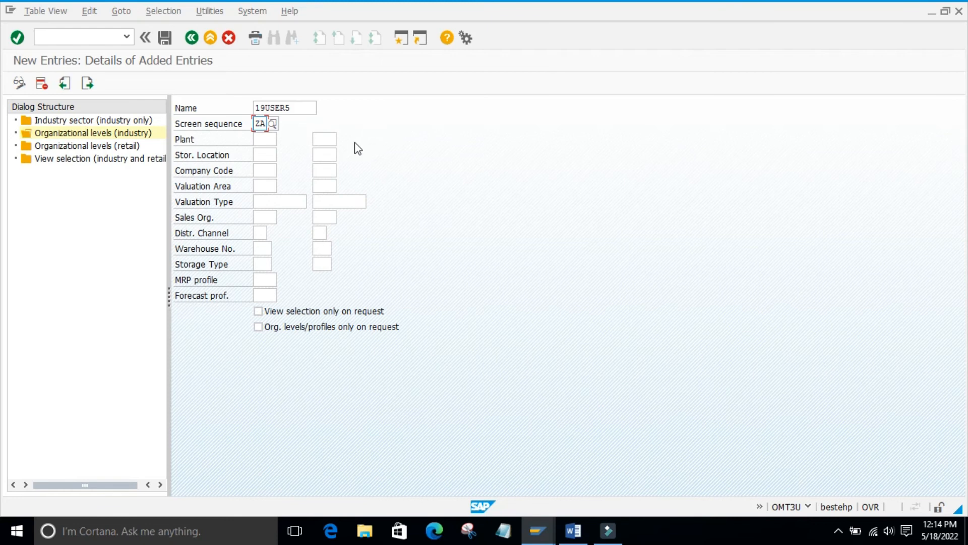
# Set the new entry's plant to 9860 and storage location to 0001, and validate it
pyautogui.click(268, 140)
pyautogui.write('98')
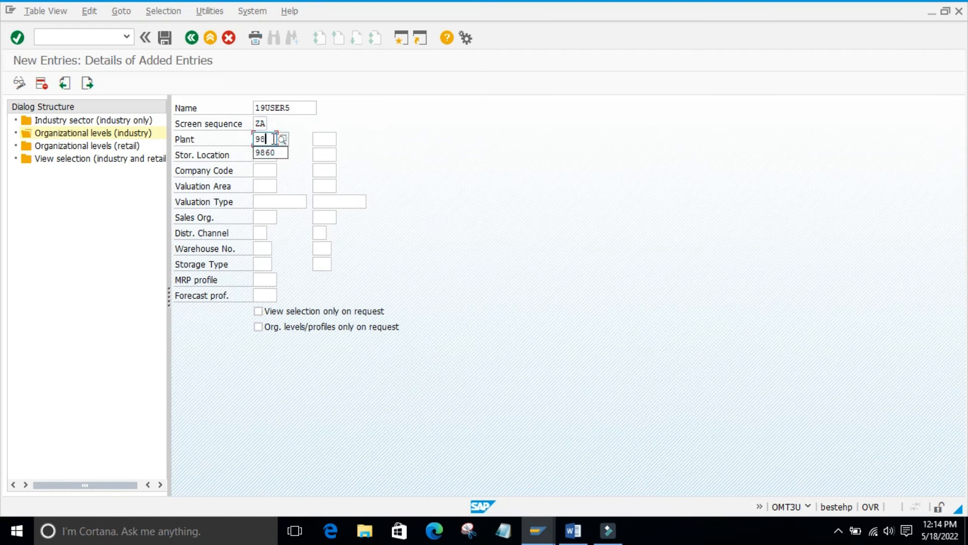
pyautogui.write('60')
pyautogui.click(269, 156)
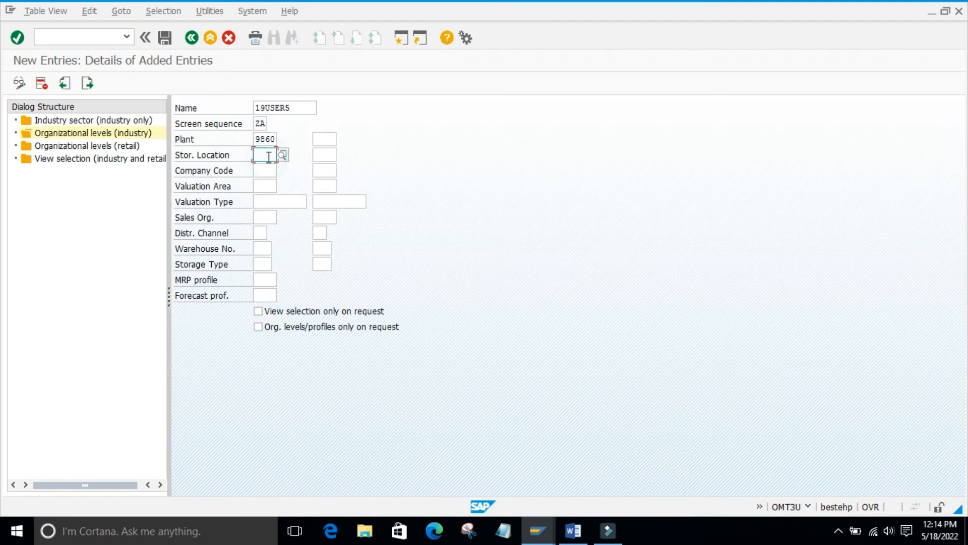
pyautogui.write('0001')
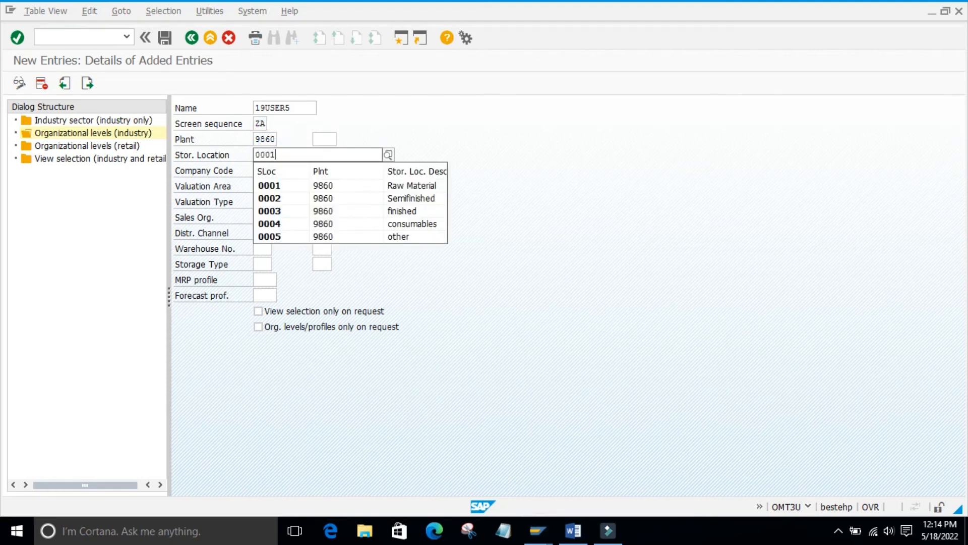
pyautogui.press('Return')
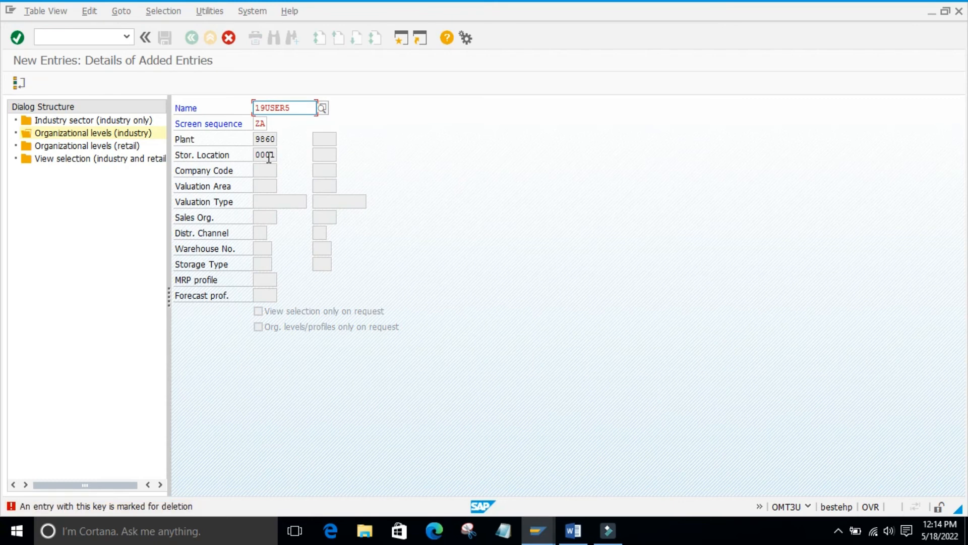
# Change the entry's screen sequence to 01, Std industry sequence, and save the entry
pyautogui.click(261, 123)
pyautogui.click(272, 123)
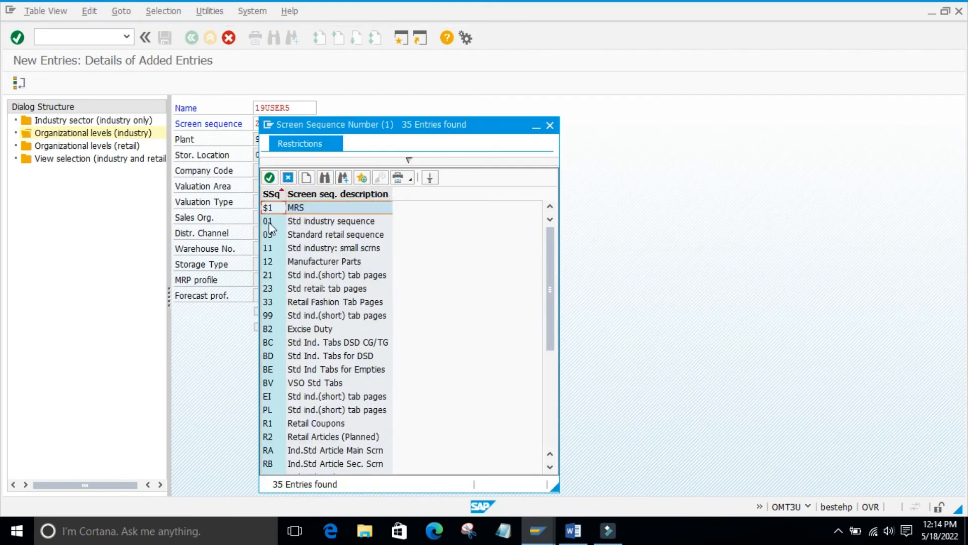
pyautogui.doubleClick(268, 222)
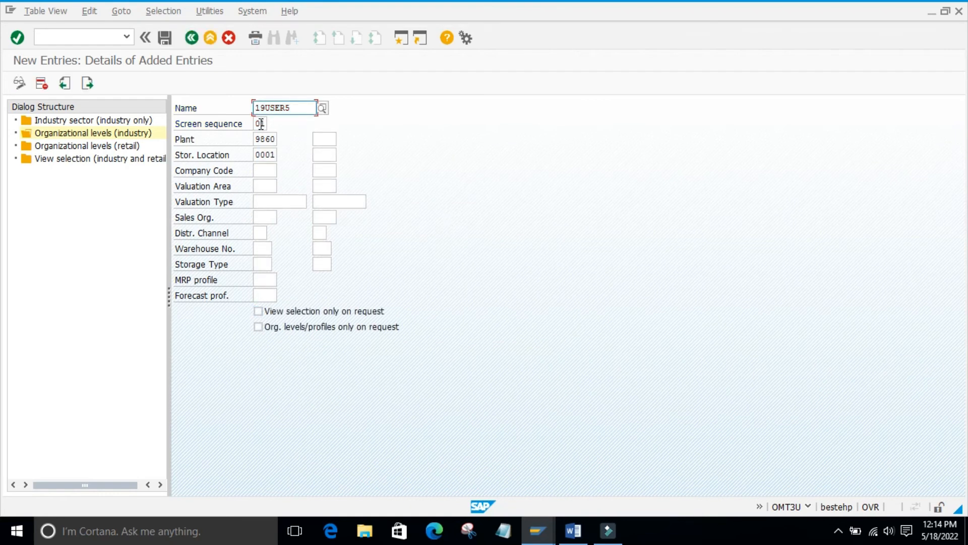
pyautogui.click(164, 37)
pyautogui.click(153, 235)
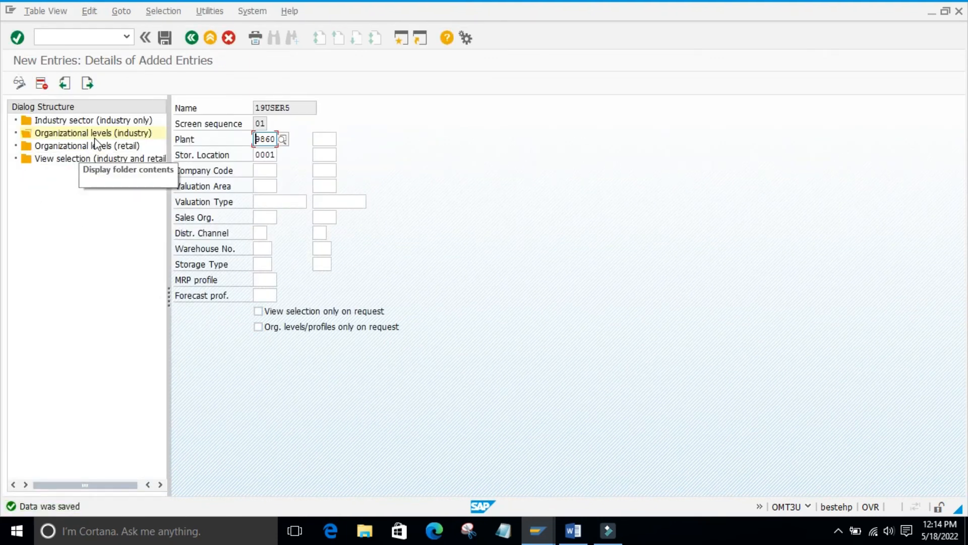
pyautogui.click(276, 386)
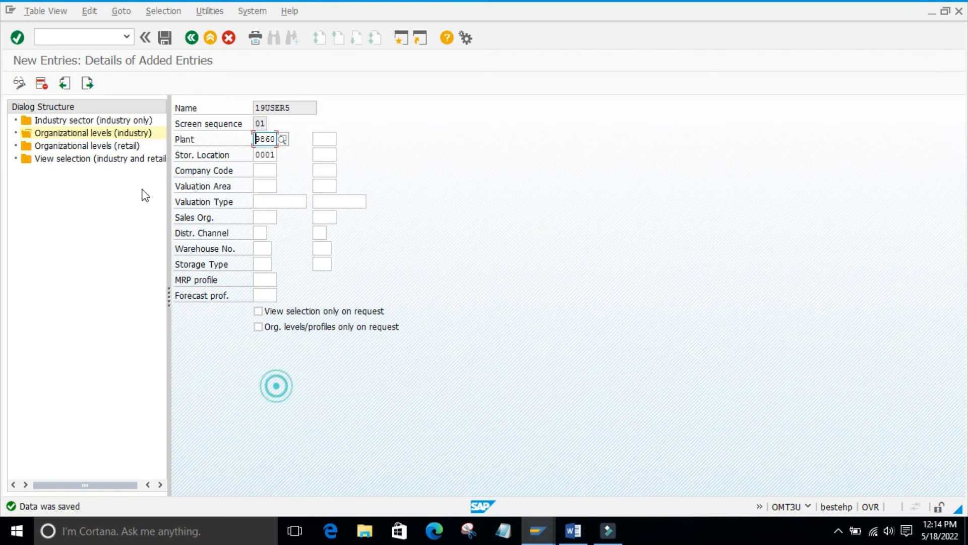
# Review the view selection settings, the 19USER5 organizational levels entry and the industry sector defaults
pyautogui.doubleClick(66, 161)
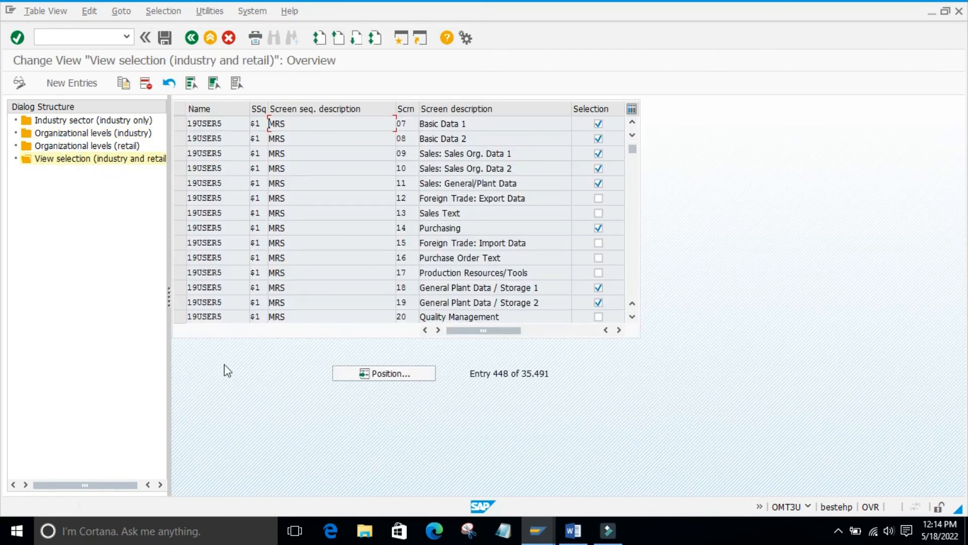
pyautogui.click(222, 362)
pyautogui.doubleClick(60, 132)
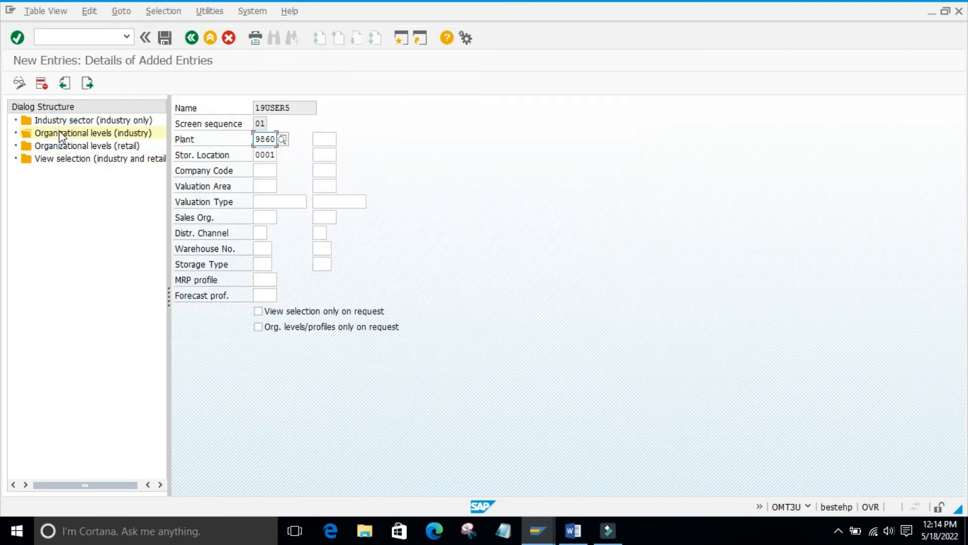
pyautogui.doubleClick(87, 121)
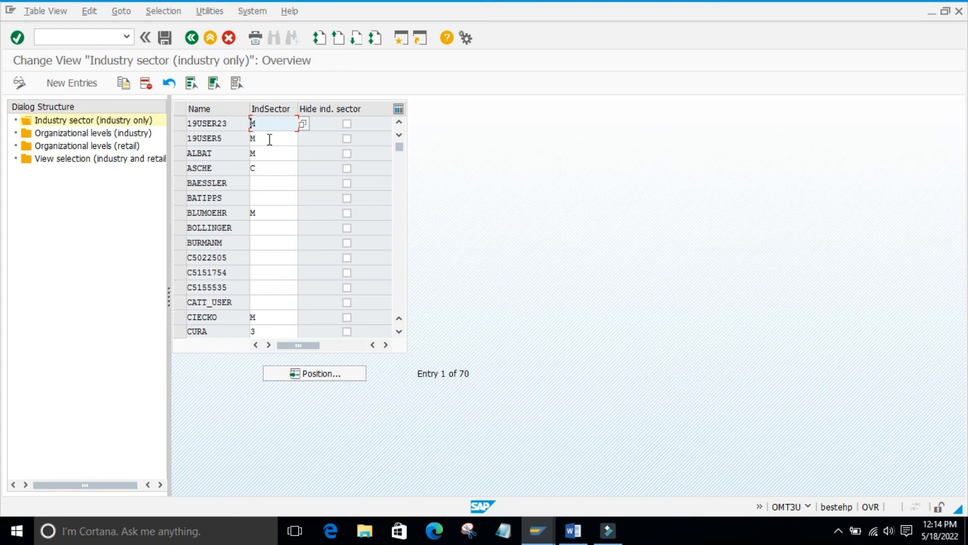
# Switch to the Create Material session
pyautogui.moveTo(538, 529)
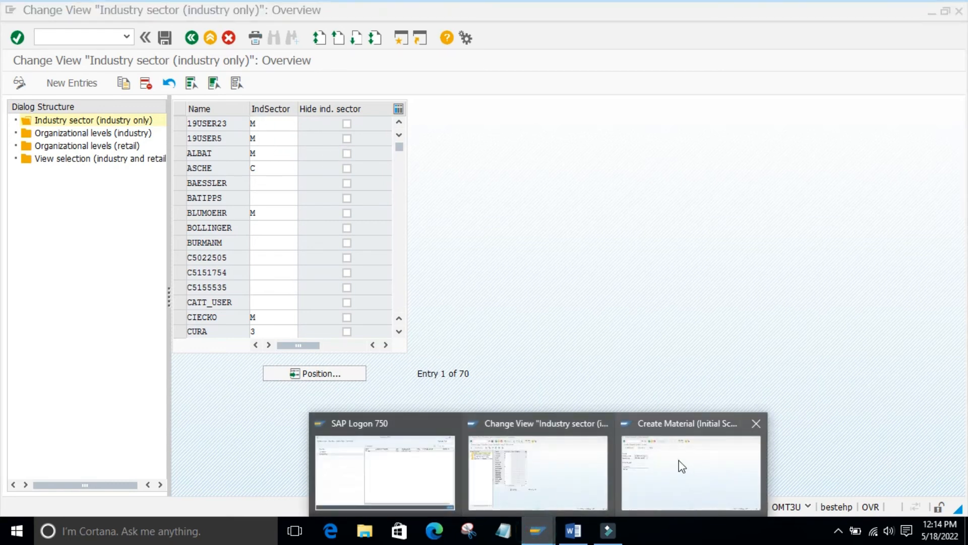
pyautogui.click(696, 459)
pyautogui.click(282, 334)
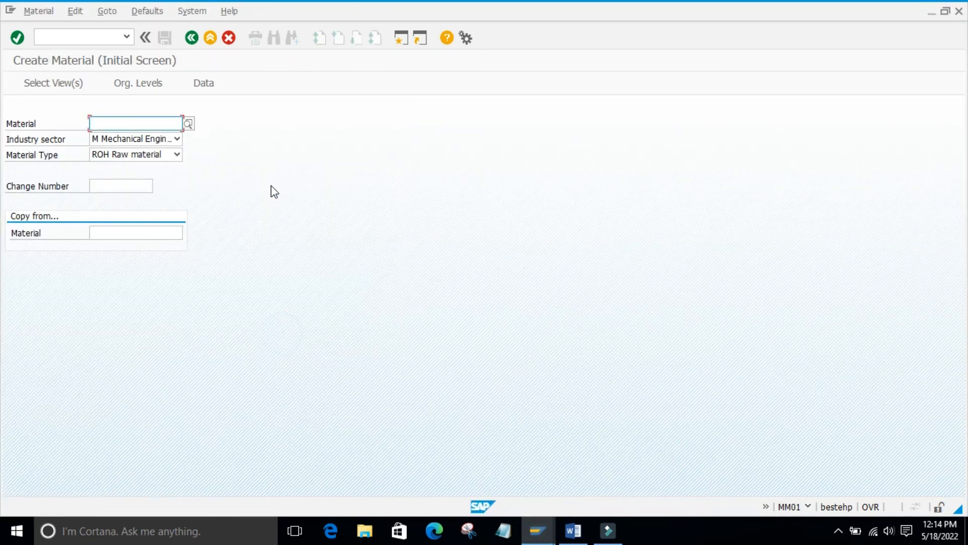
pyautogui.click(300, 205)
# Set the material's industry sector to 2 Aerospace & Defense
pyautogui.click(129, 138)
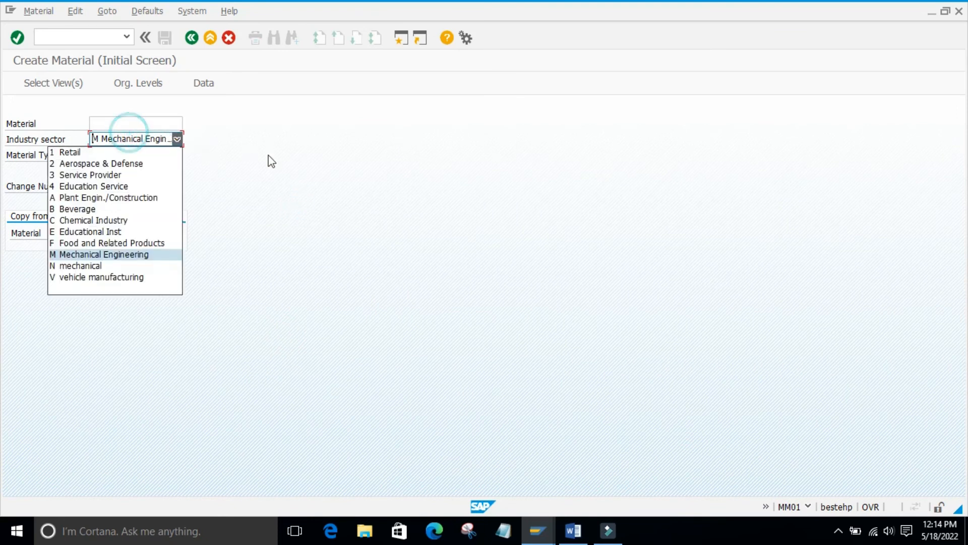
pyautogui.click(292, 171)
pyautogui.click(180, 141)
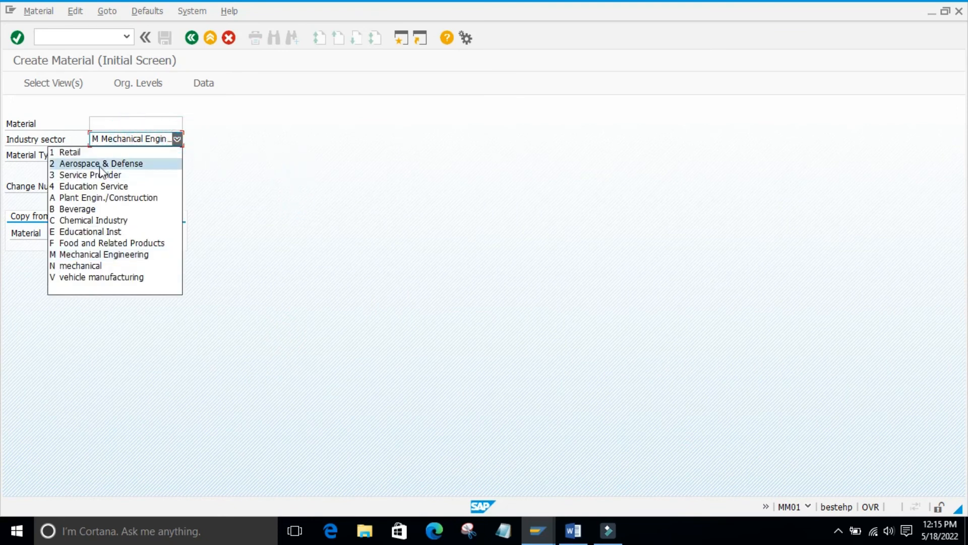
pyautogui.click(119, 163)
# Restart transaction MM01, accept the preselected views and check the organizational levels for default values
pyautogui.click(70, 40)
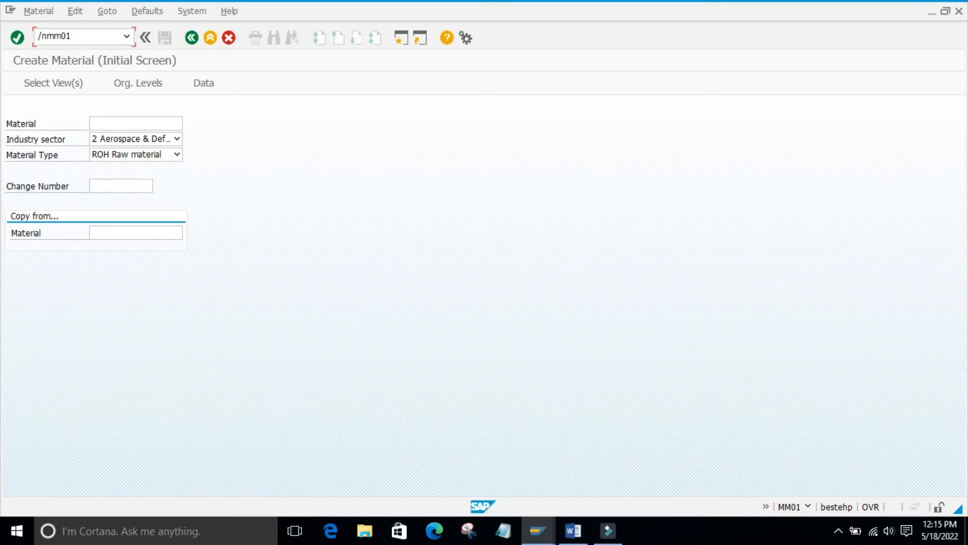
pyautogui.press('Return')
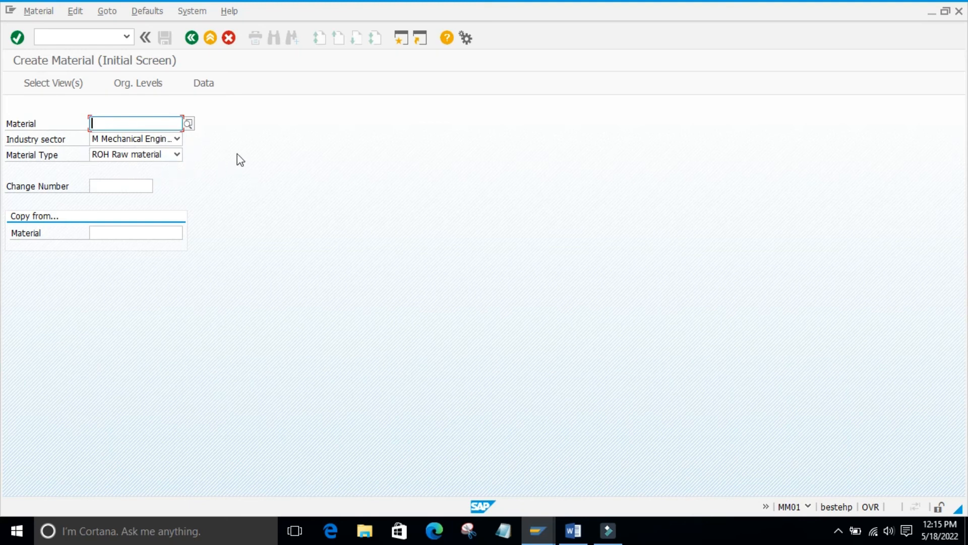
pyautogui.press('Return')
pyautogui.moveTo(348, 142); pyautogui.dragTo(344, 104)
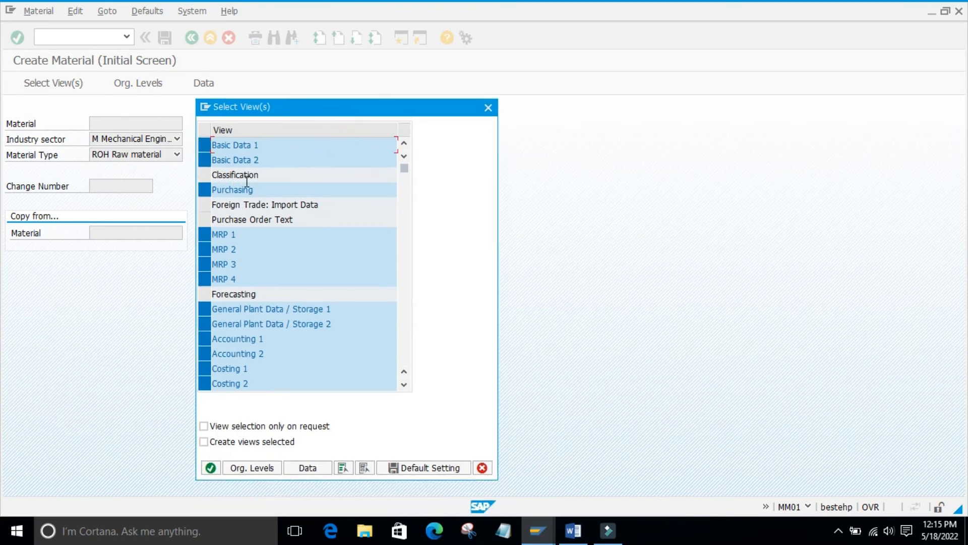
pyautogui.click(210, 467)
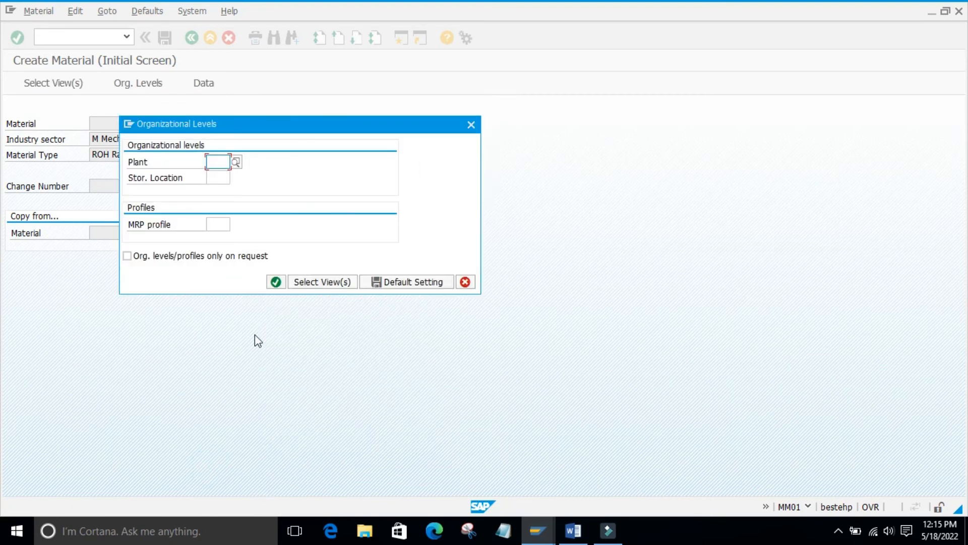
pyautogui.moveTo(286, 130); pyautogui.dragTo(409, 116)
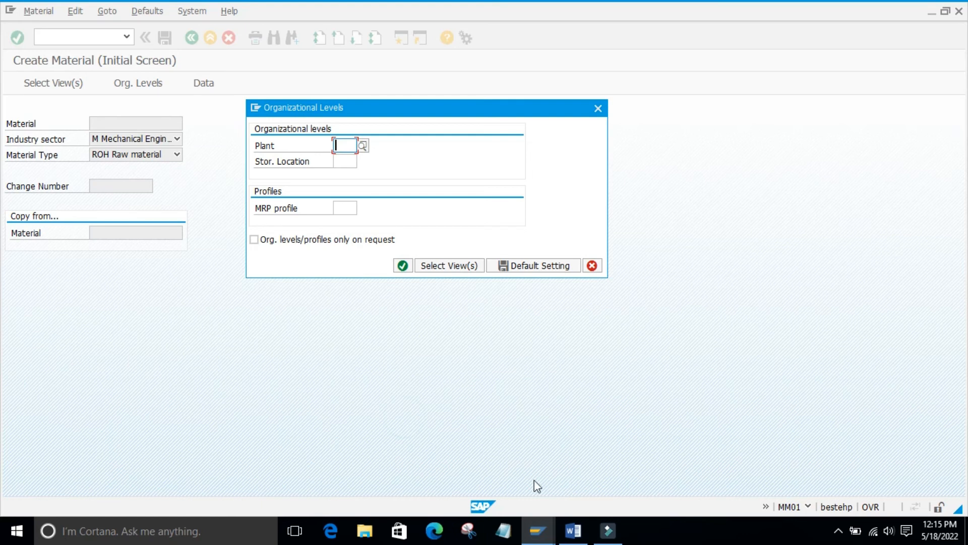
# Switch back to the user settings session and save the industry sector view
pyautogui.click(540, 531)
pyautogui.click(698, 455)
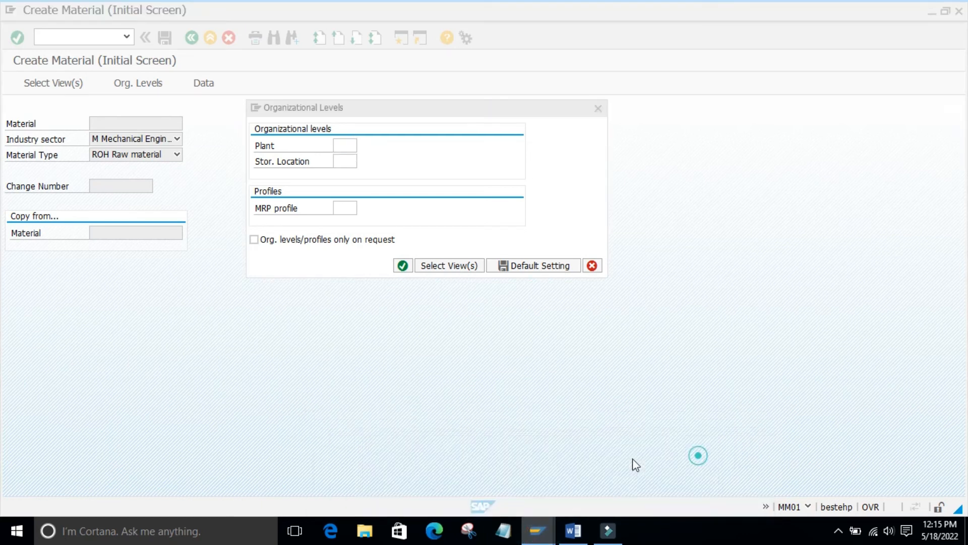
pyautogui.click(539, 531)
pyautogui.click(540, 466)
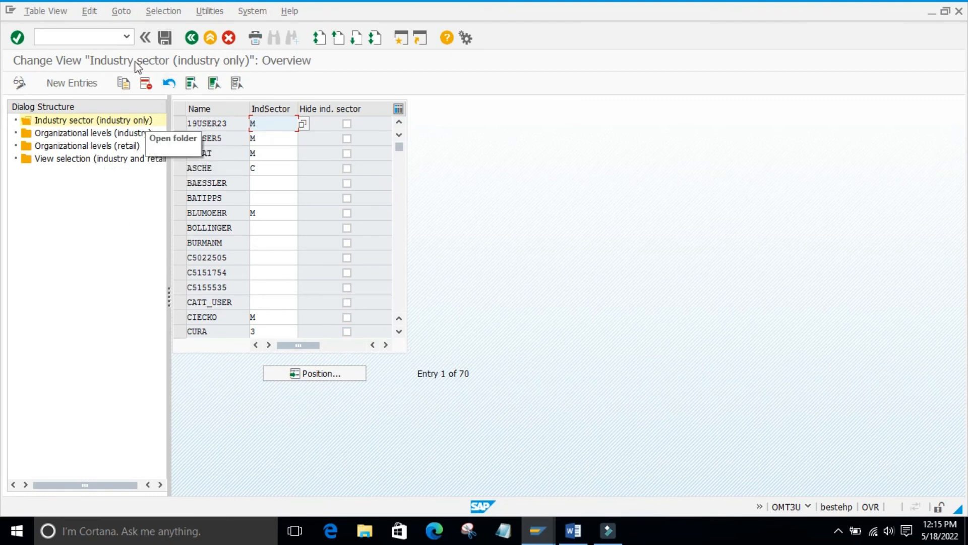
pyautogui.click(164, 39)
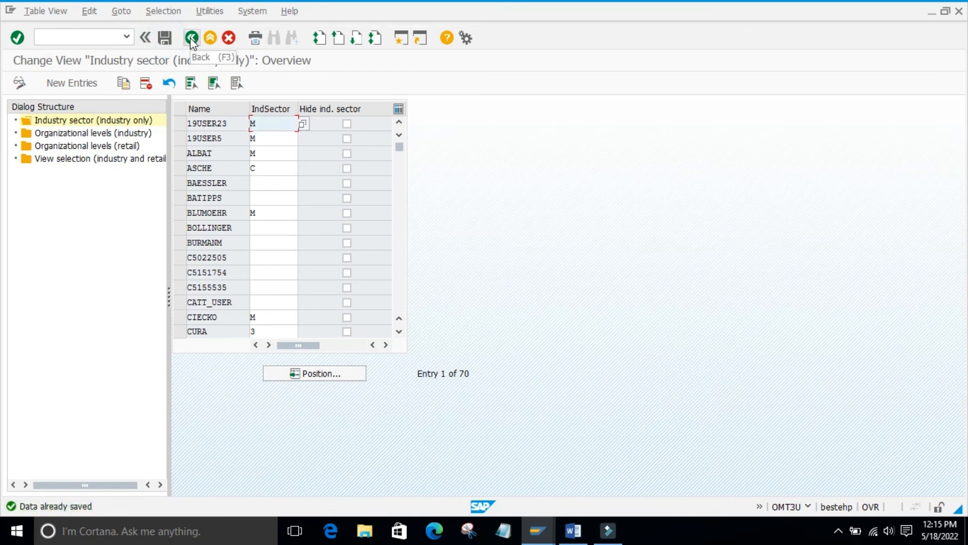
# Reopen the organizational levels (industry) entry for 19USER5 and examine its values and request options
pyautogui.click(93, 134)
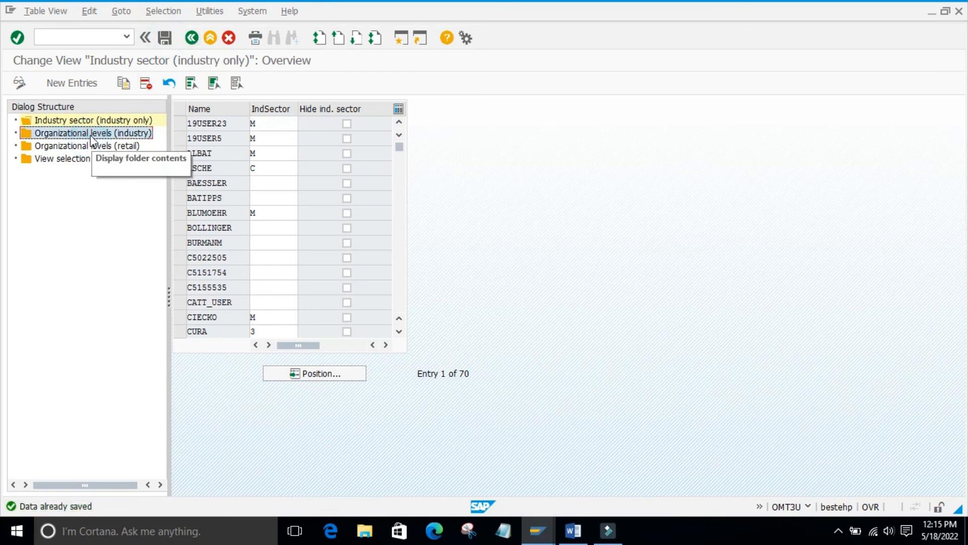
pyautogui.doubleClick(93, 134)
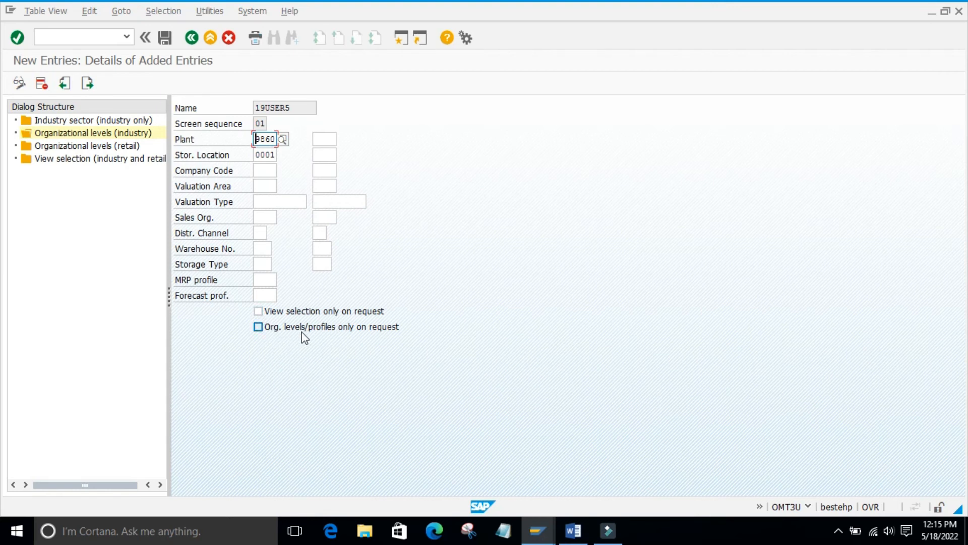
pyautogui.click(312, 390)
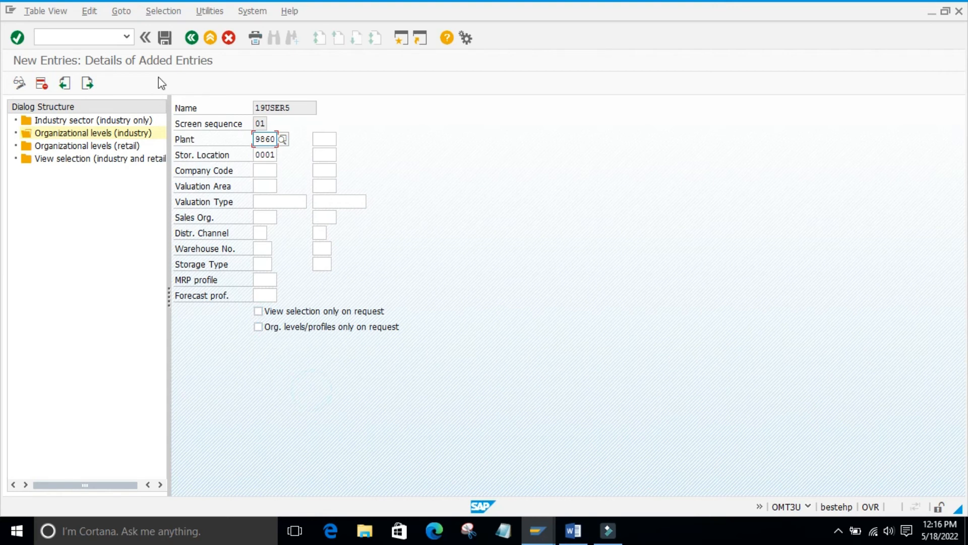
# Save the organizational levels settings and go back to the industry sector overview, saving there too
pyautogui.click(167, 39)
pyautogui.click(198, 38)
pyautogui.click(168, 39)
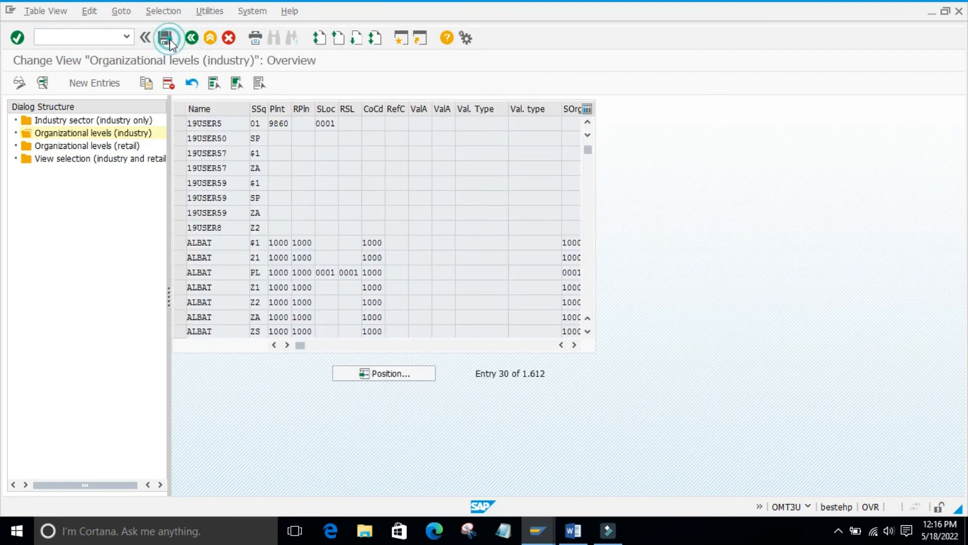
pyautogui.click(192, 38)
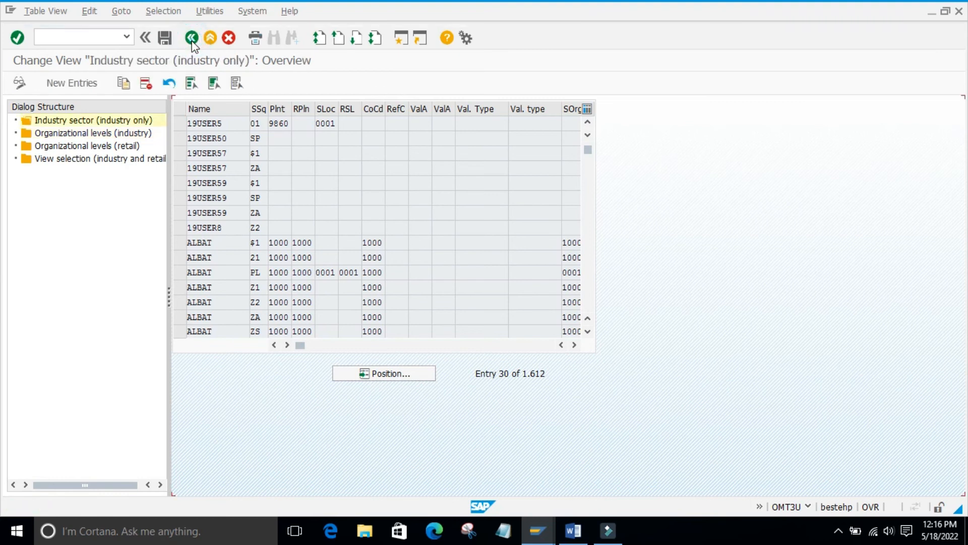
pyautogui.click(167, 37)
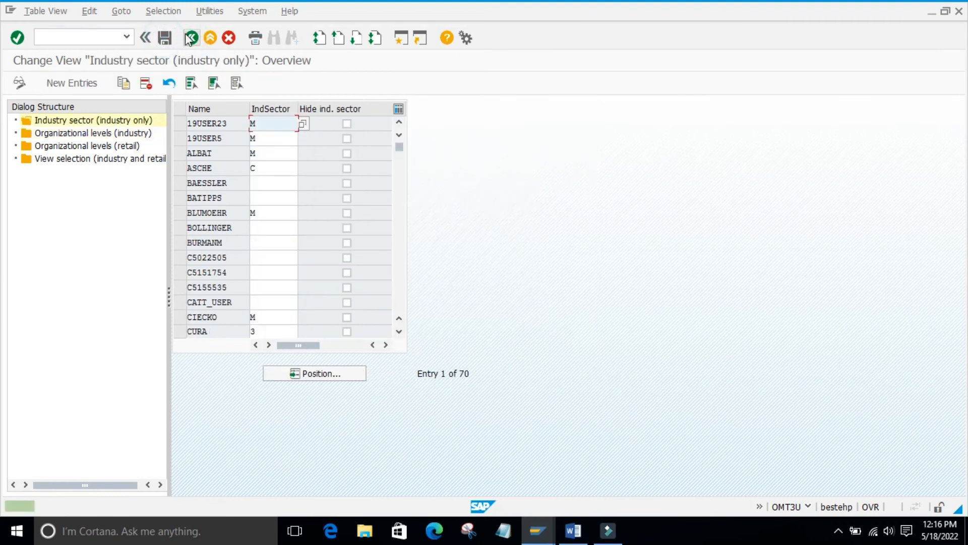
# Leave the user settings, switch to the material creation session and close its organizational levels dialog
pyautogui.click(192, 38)
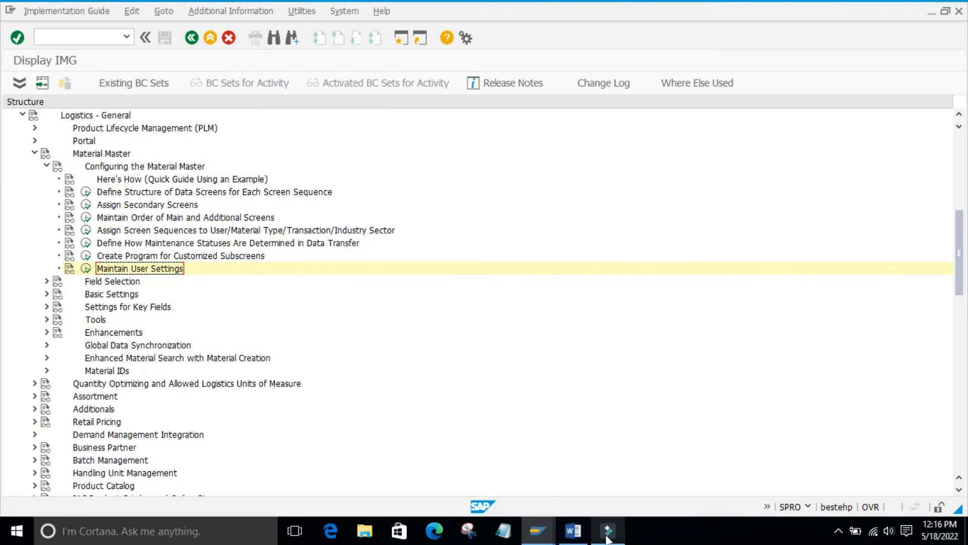
pyautogui.moveTo(539, 530)
pyautogui.click(665, 465)
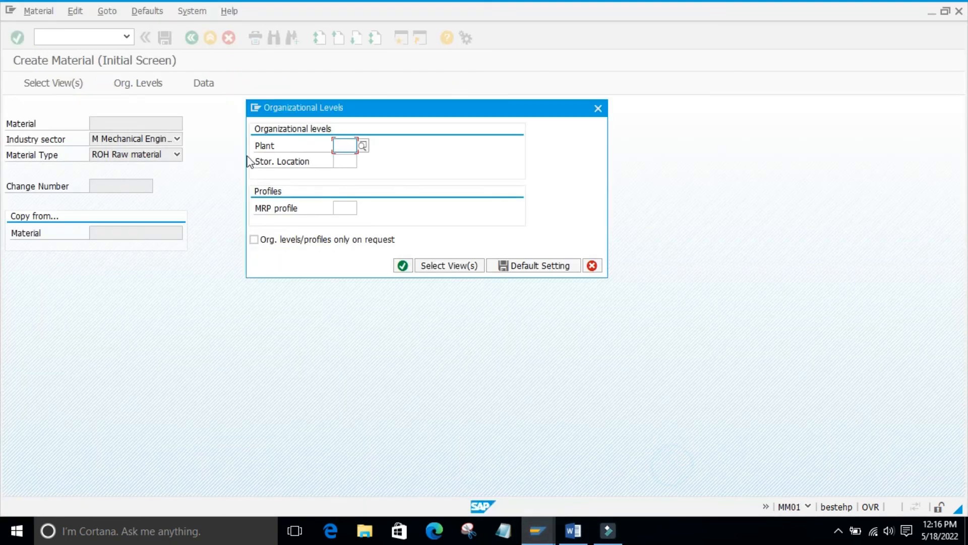
pyautogui.click(598, 108)
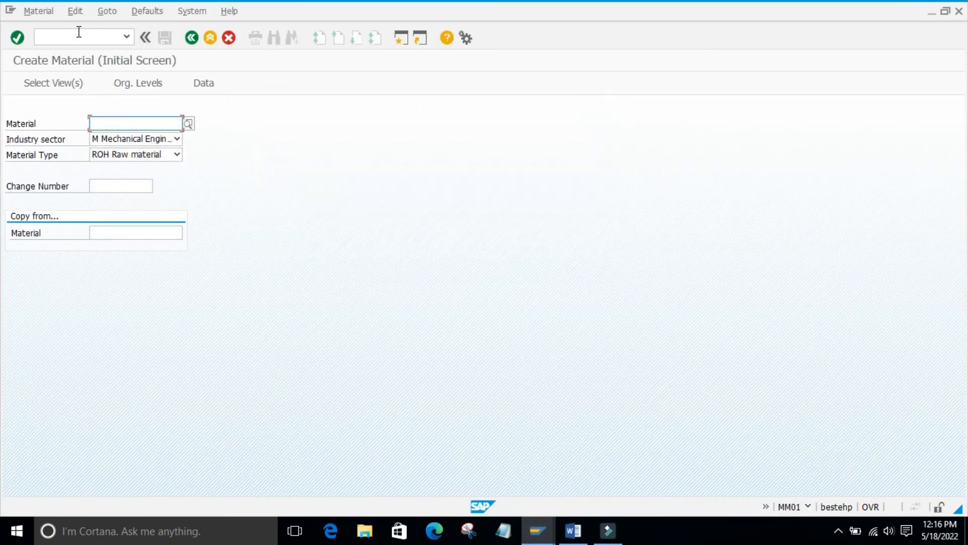
# Restart transaction MM01, accept the preselected views and check whether plant and storage location are defaulted in the organizational levels
pyautogui.click(63, 33)
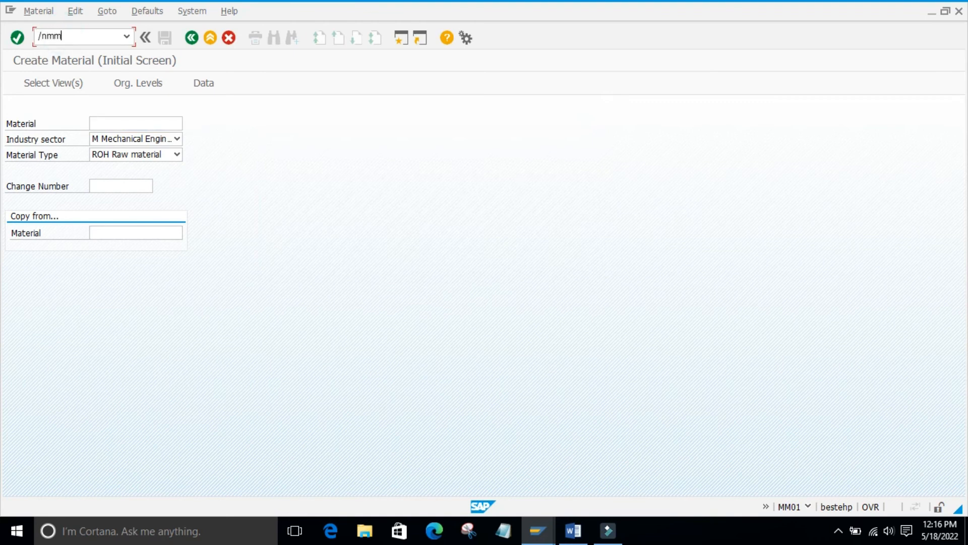
pyautogui.press('Return')
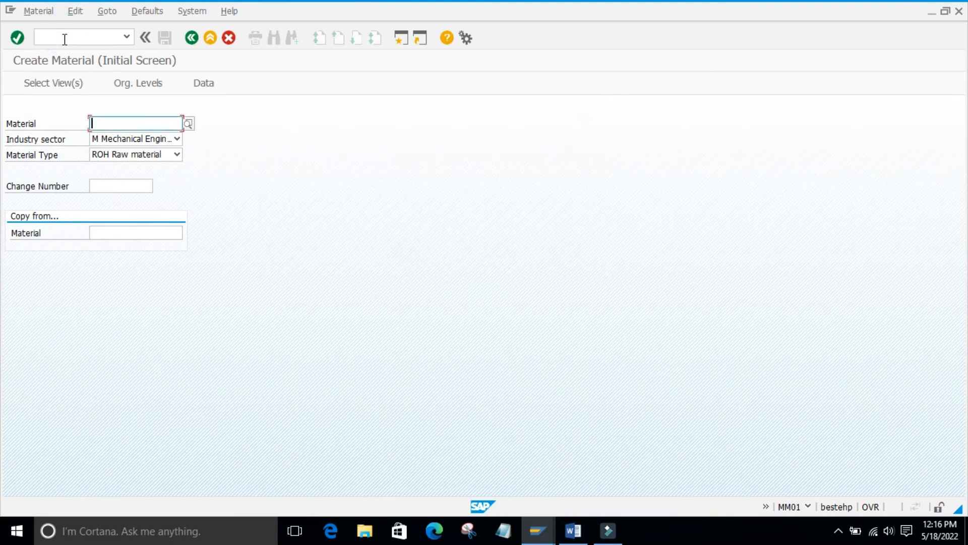
pyautogui.press('Return')
pyautogui.press('Return')
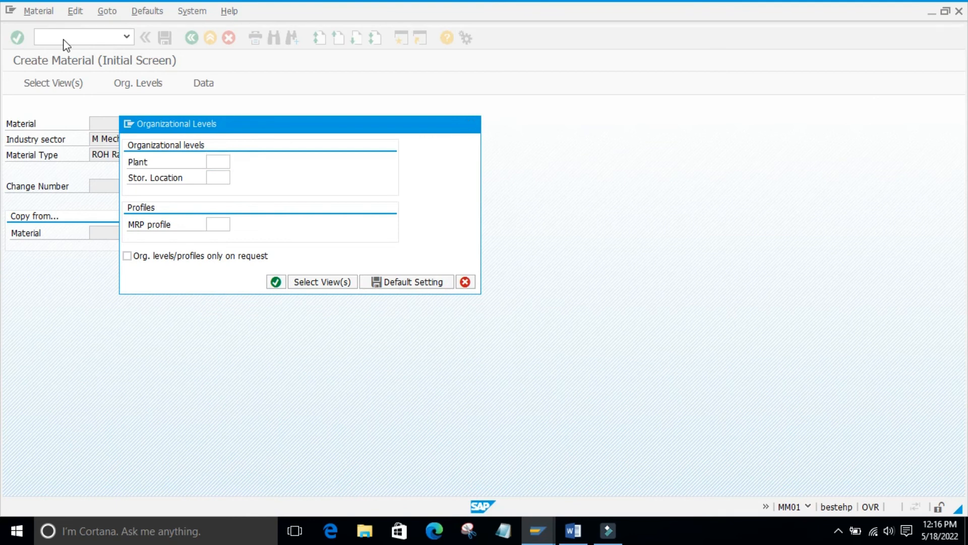
pyautogui.press('Return')
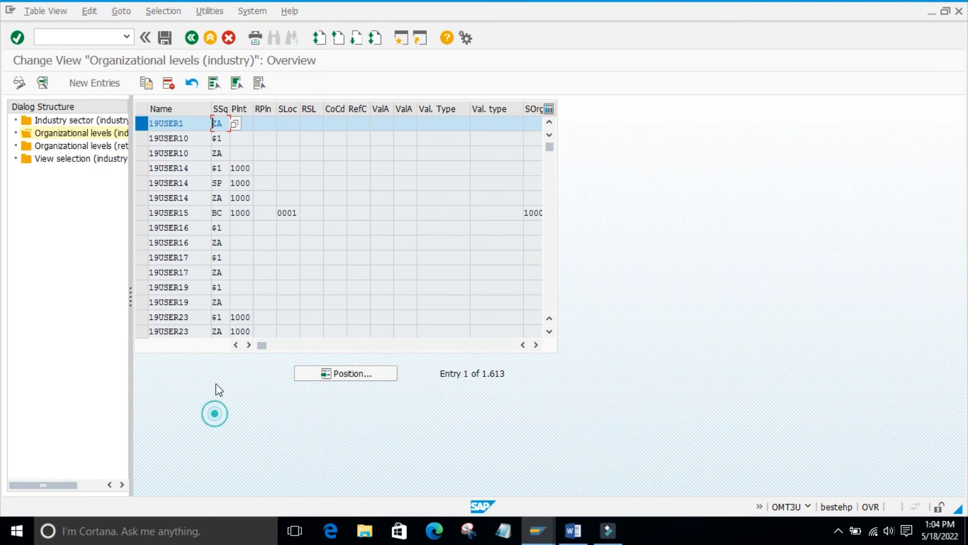
# Leave the organizational levels view, start transaction SPRO and display the SAP Reference IMG
pyautogui.click(80, 38)
pyautogui.write('/n')
pyautogui.press('Return')
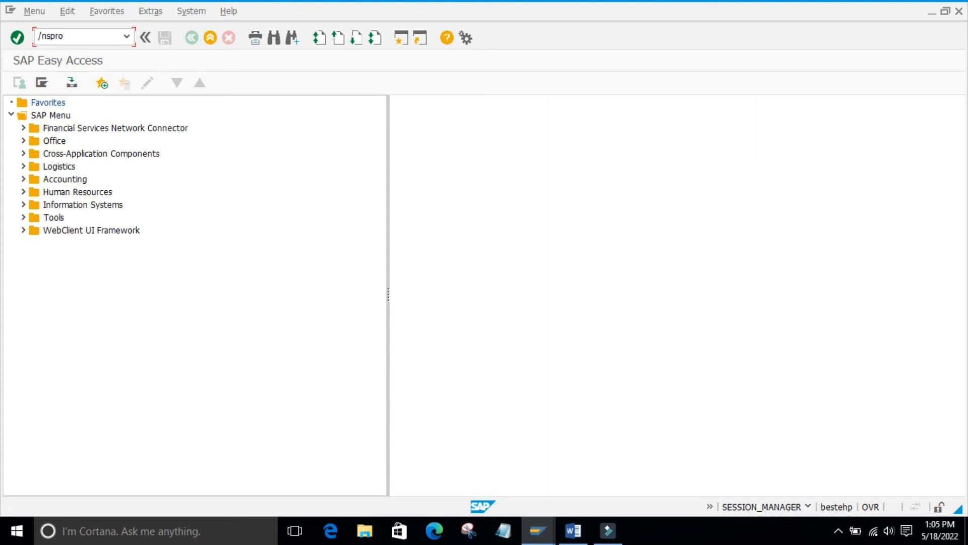
pyautogui.press('Return')
pyautogui.click(66, 83)
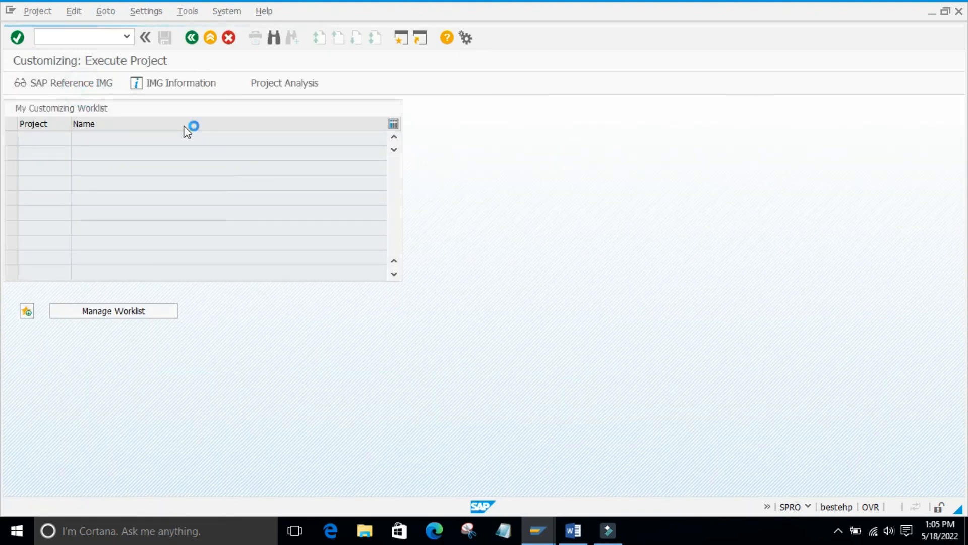
# Open Maintain User Settings under Logistics - General, Material Master, Configuring the Material Master
pyautogui.scroll(-2, 203, 296)
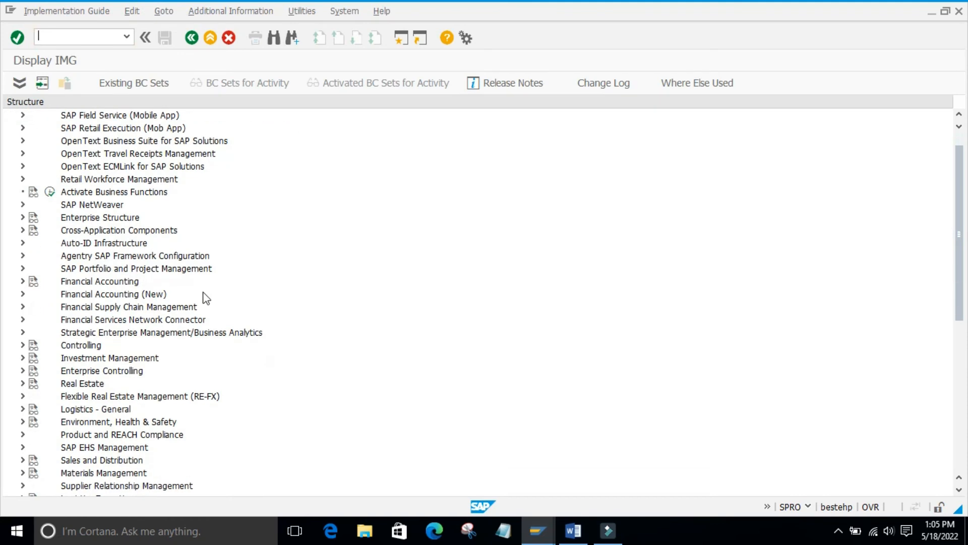
pyautogui.scroll(-2, 82, 397)
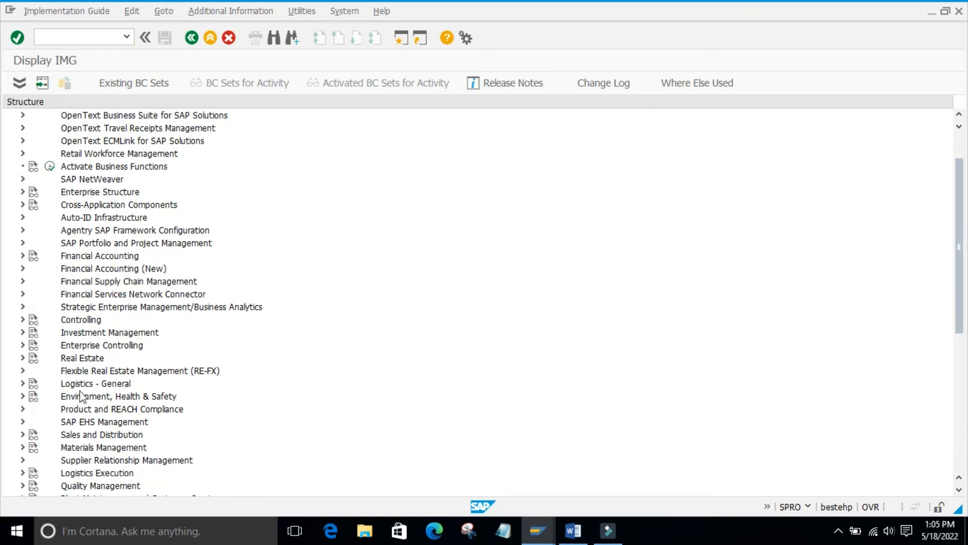
pyautogui.click(22, 383)
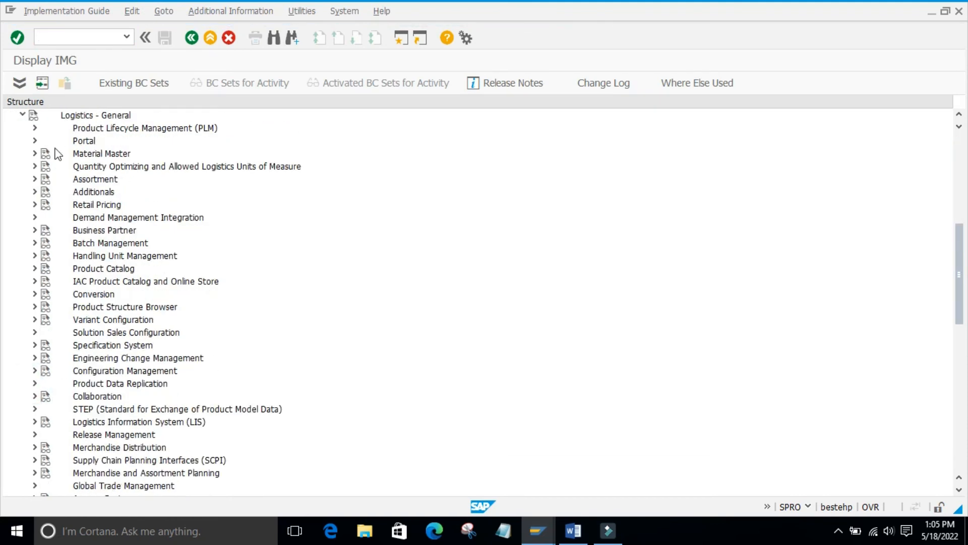
pyautogui.click(35, 154)
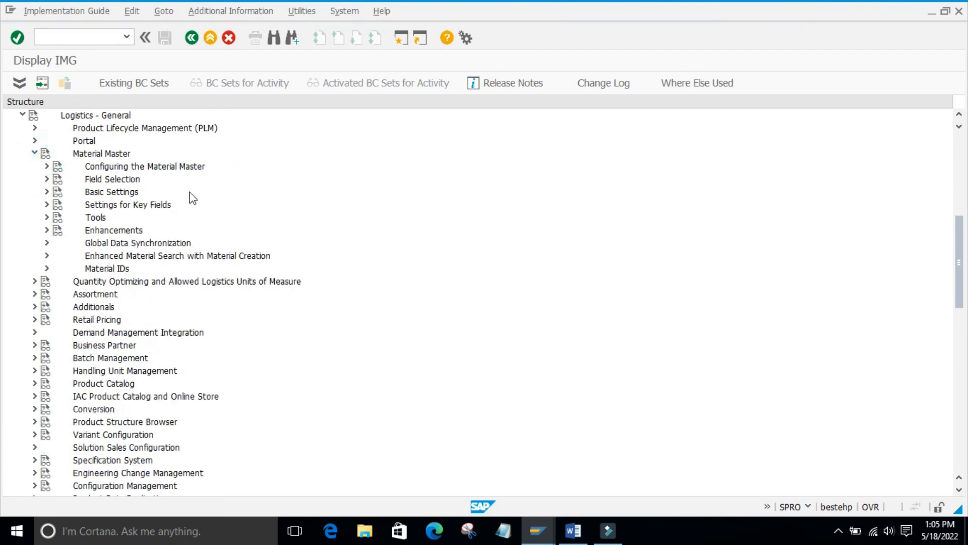
pyautogui.click(46, 166)
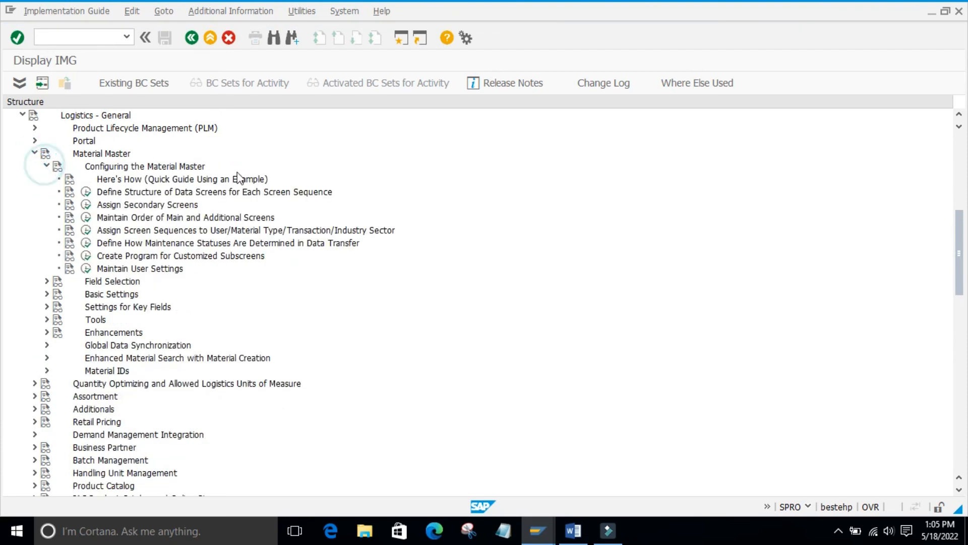
pyautogui.doubleClick(128, 269)
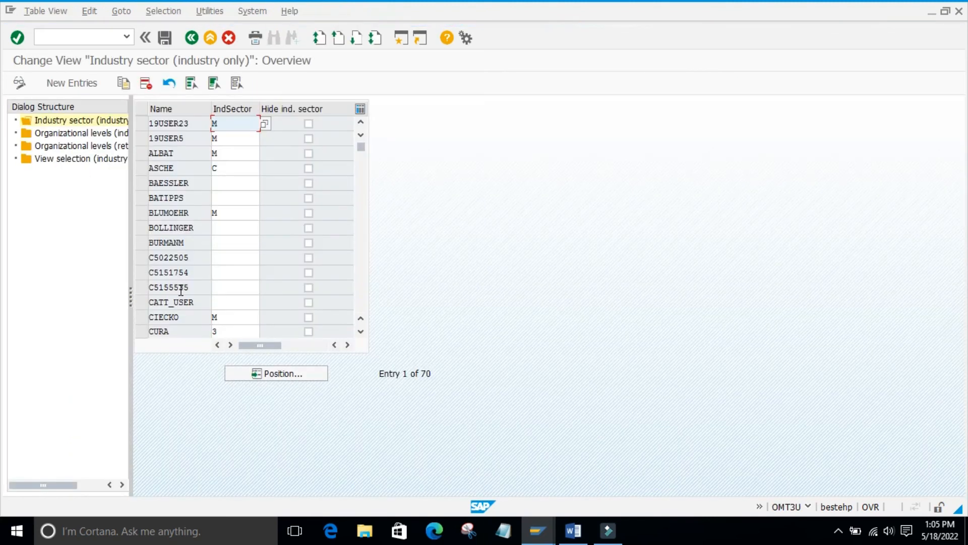
# Select 19USER5 in the industry sector overview, open Organizational levels (industry) and position the list at 19user5
pyautogui.click(205, 410)
pyautogui.click(141, 138)
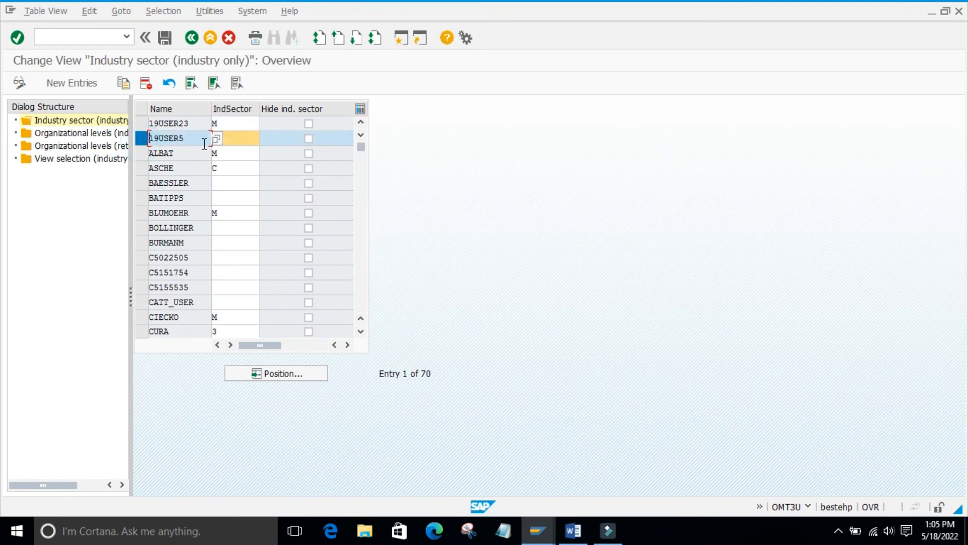
pyautogui.doubleClick(71, 133)
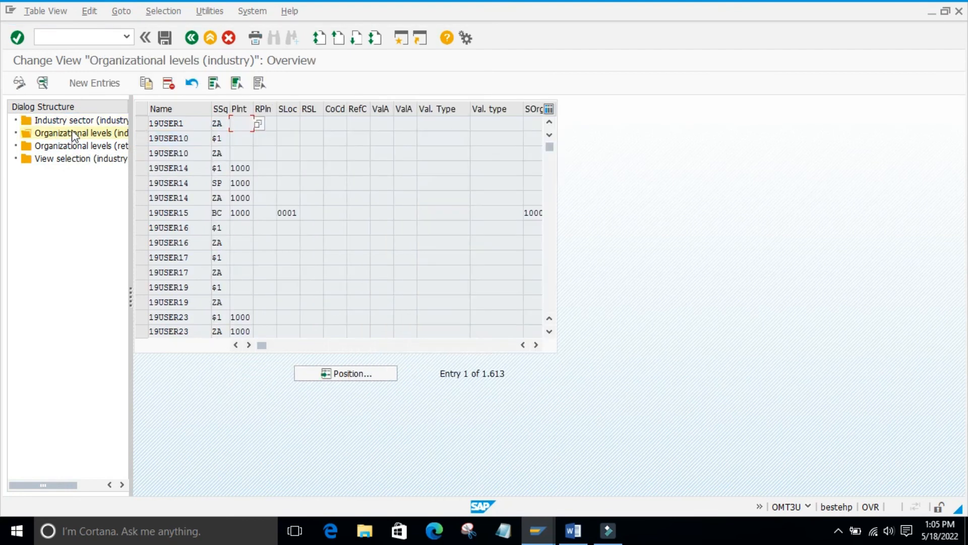
pyautogui.click(205, 428)
pyautogui.click(352, 374)
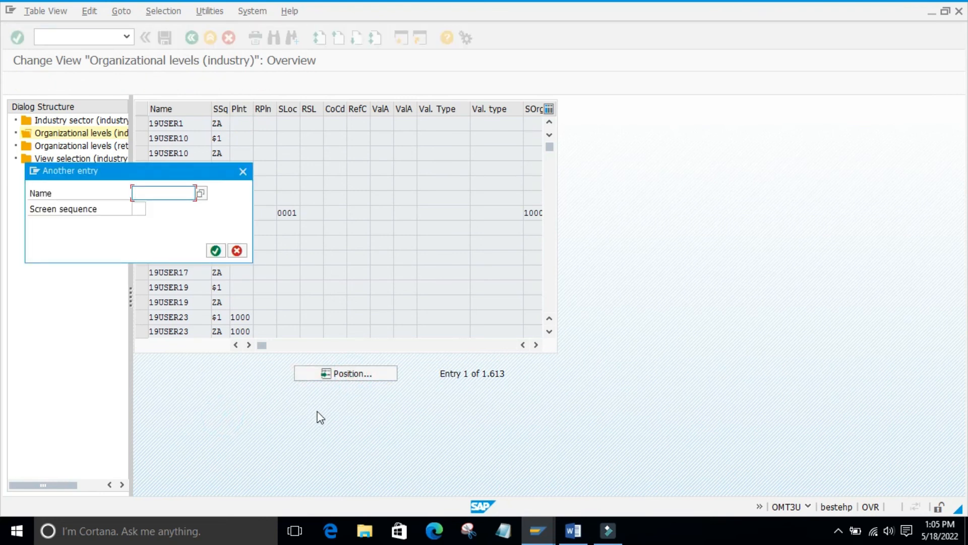
pyautogui.write('19user')
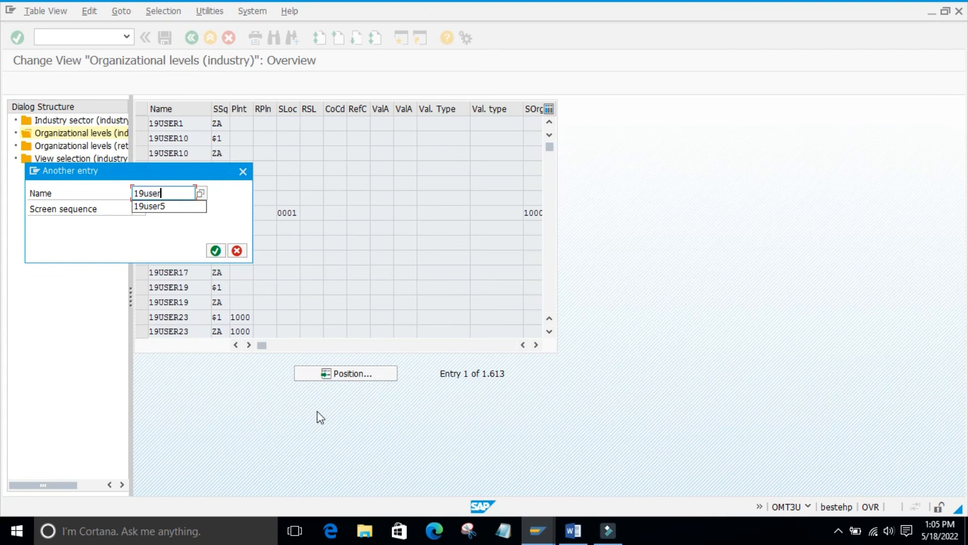
pyautogui.write('5')
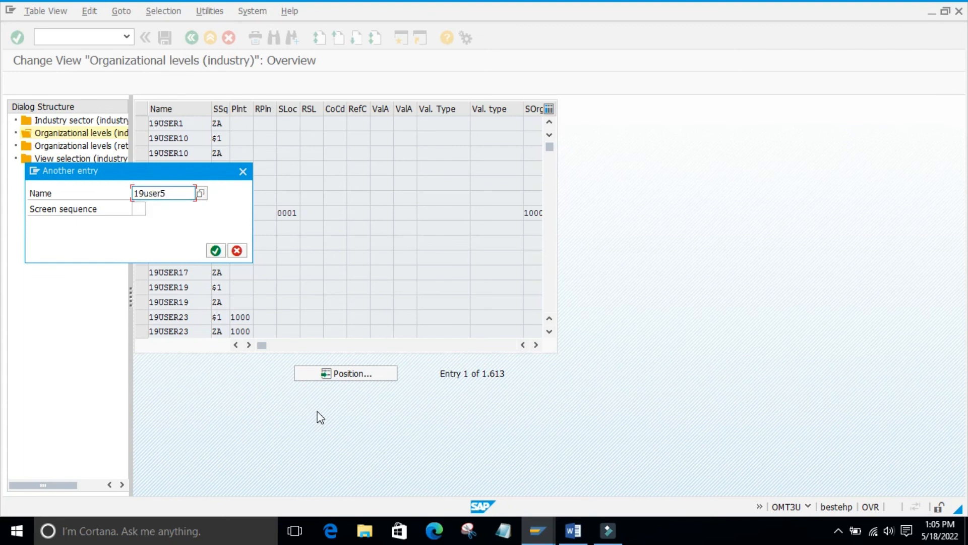
pyautogui.click(215, 251)
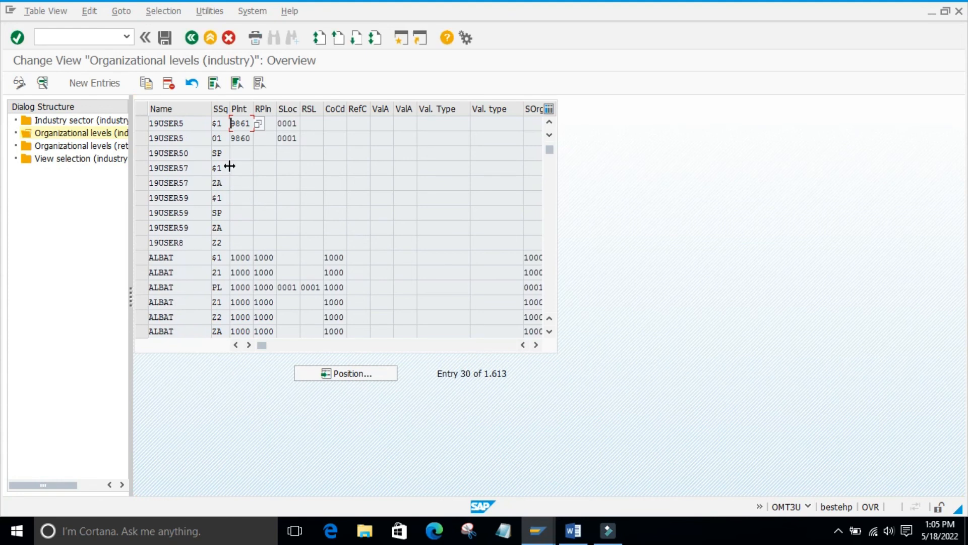
# Compare the screen sequences and plants of the two 19USER5 entries, looking up the possible screen sequence descriptions
pyautogui.scroll(-1, 194, 152)
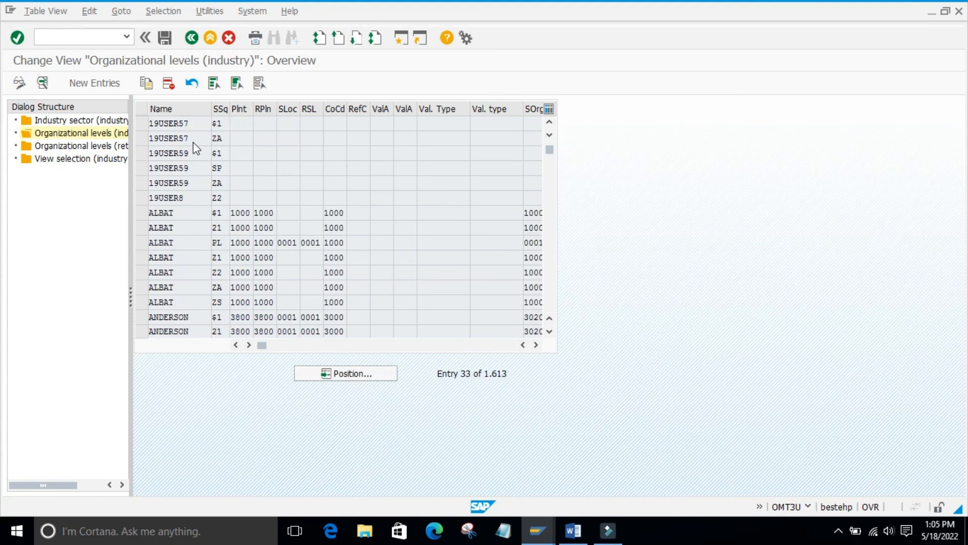
pyautogui.scroll(1, 202, 151)
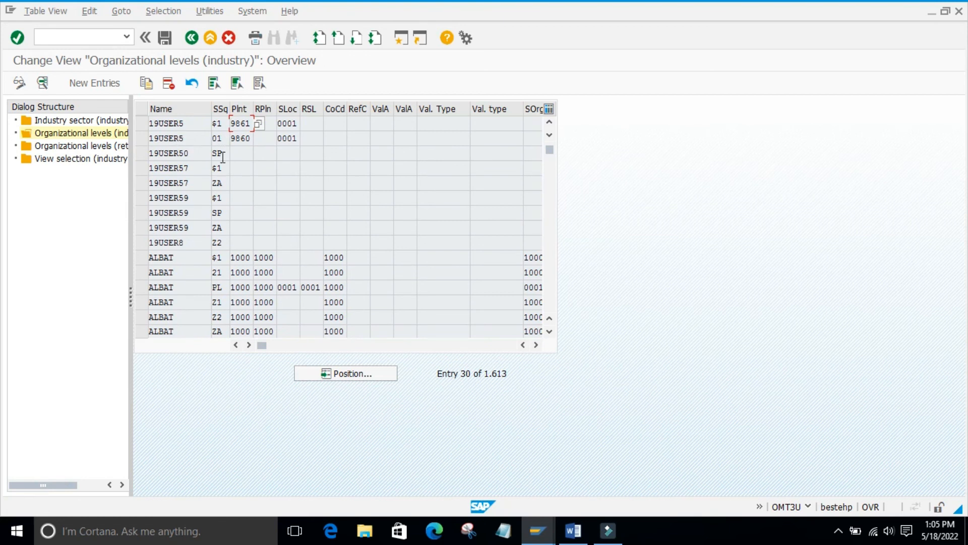
pyautogui.click(223, 124)
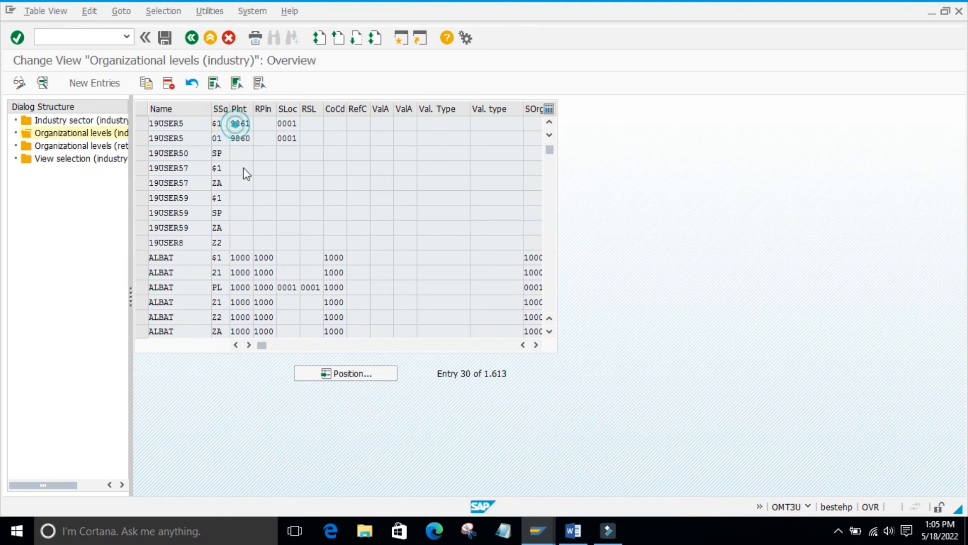
pyautogui.press('F4')
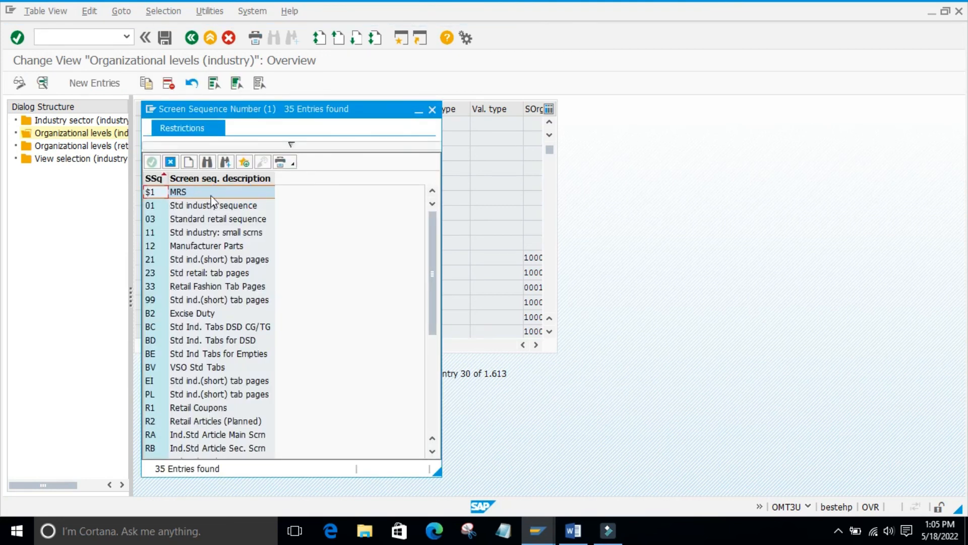
pyautogui.click(431, 110)
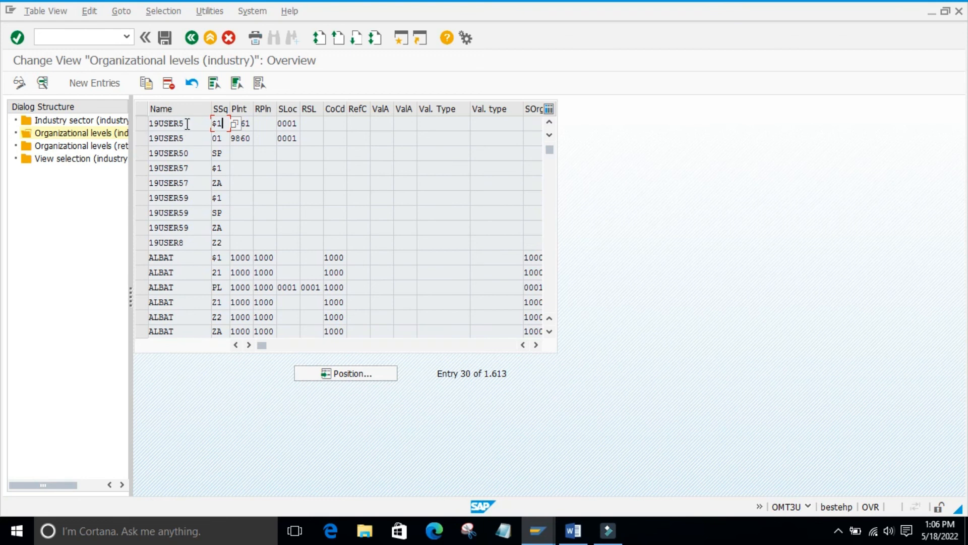
pyautogui.click(244, 138)
pyautogui.click(242, 123)
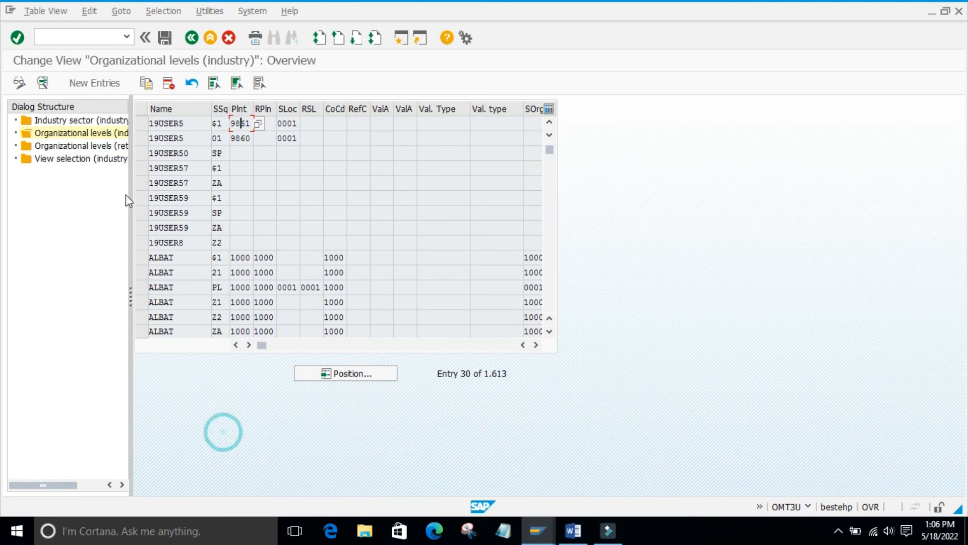
# Open View selection (industry and retail) and position the list at 19user5 to check its screen sequence and selected views
pyautogui.doubleClick(58, 160)
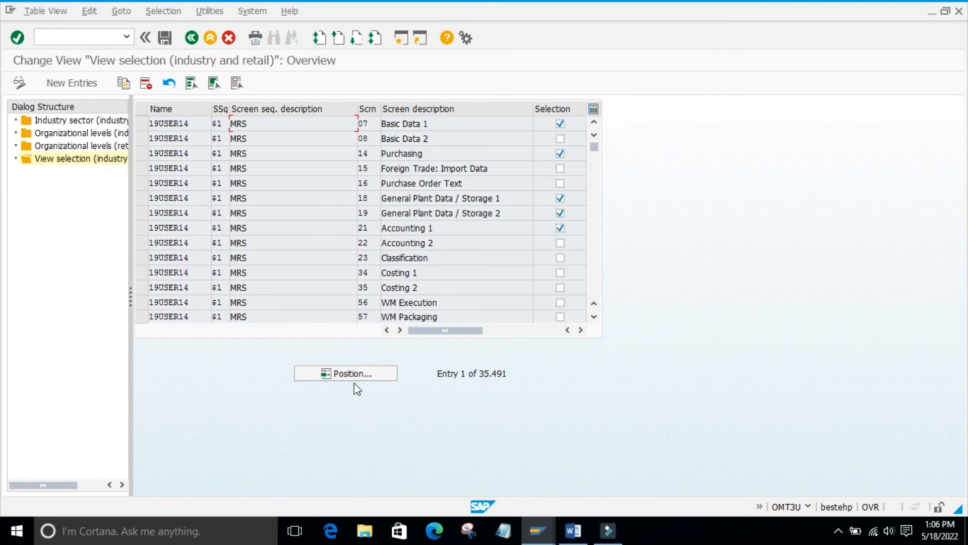
pyautogui.click(337, 374)
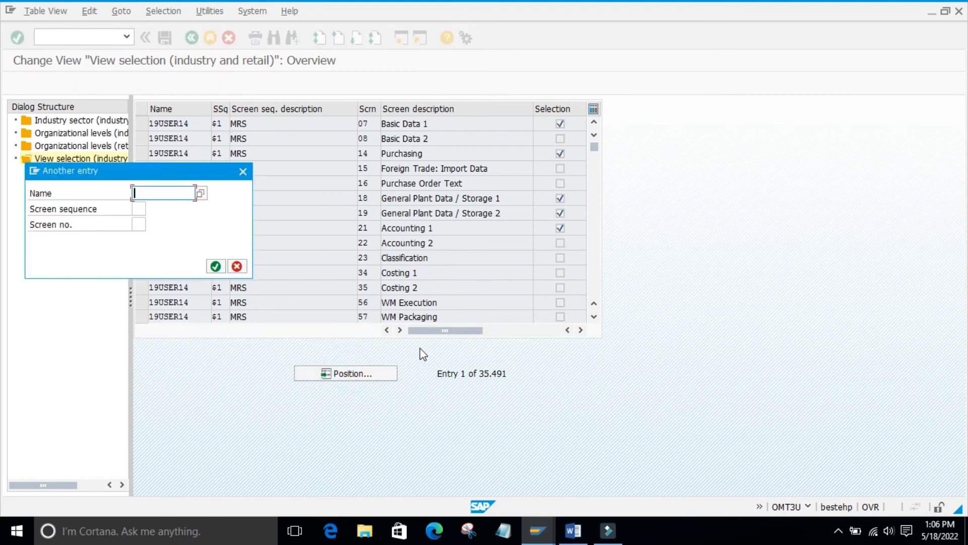
pyautogui.write('19user')
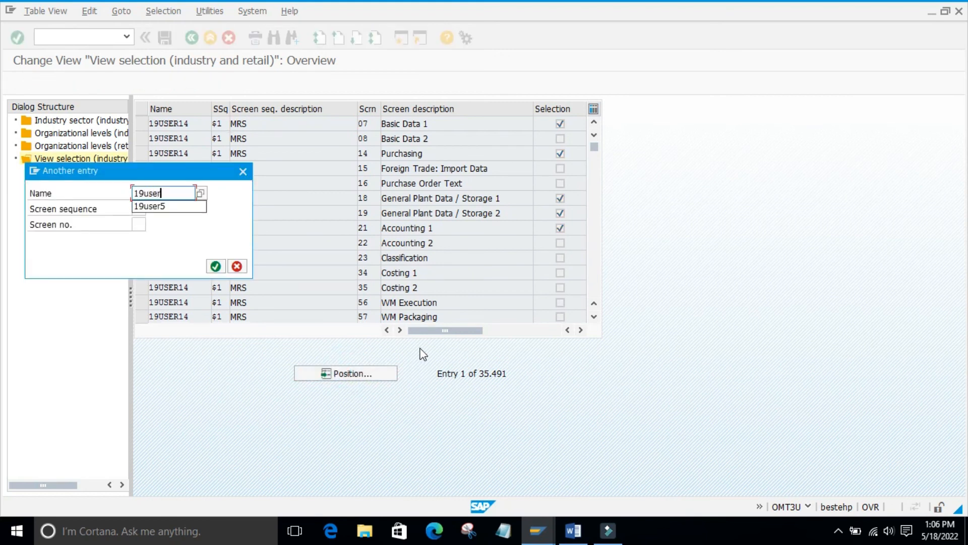
pyautogui.write('5')
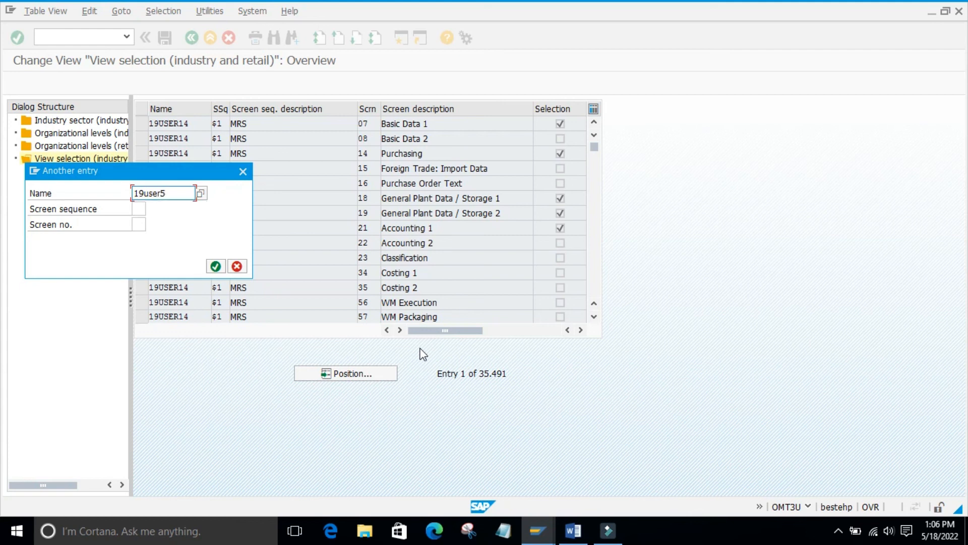
pyautogui.press('Return')
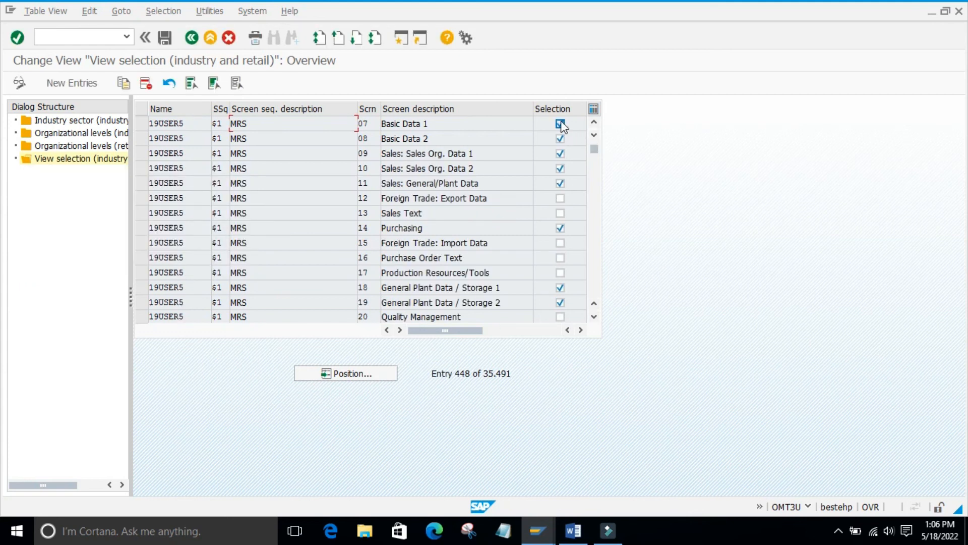
# Recheck screen sequence $1 of 19USER5 in Organizational levels (industry), and switch to the material creation session
pyautogui.doubleClick(68, 134)
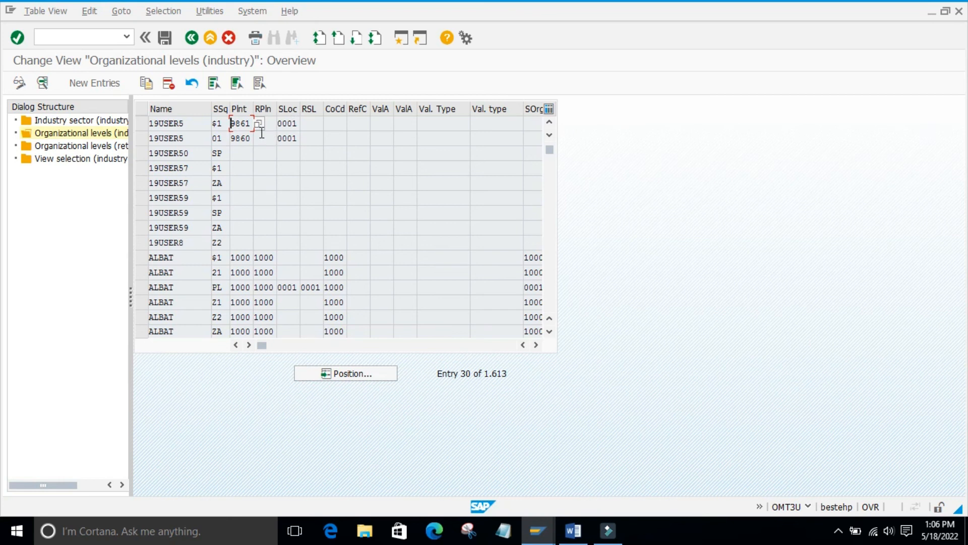
pyautogui.doubleClick(213, 123)
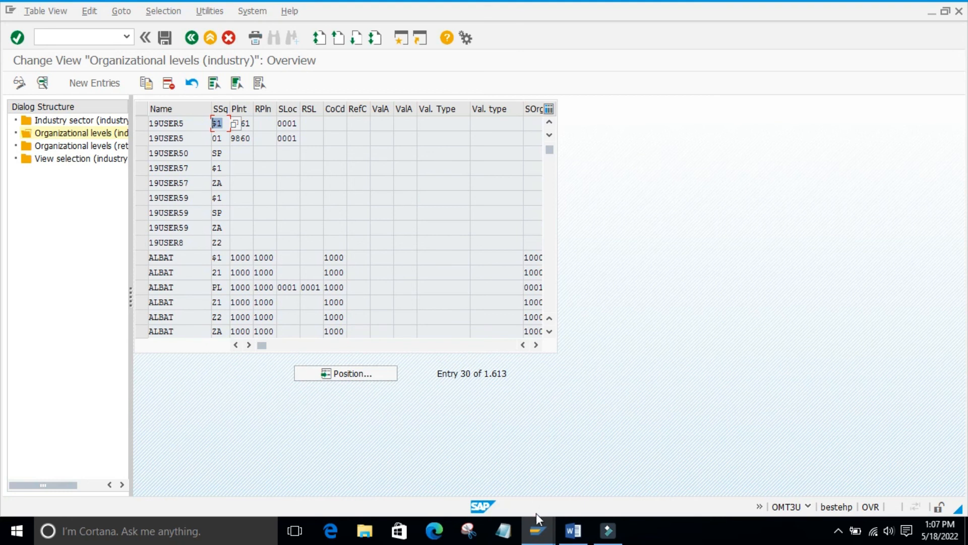
pyautogui.moveTo(537, 529)
pyautogui.click(651, 470)
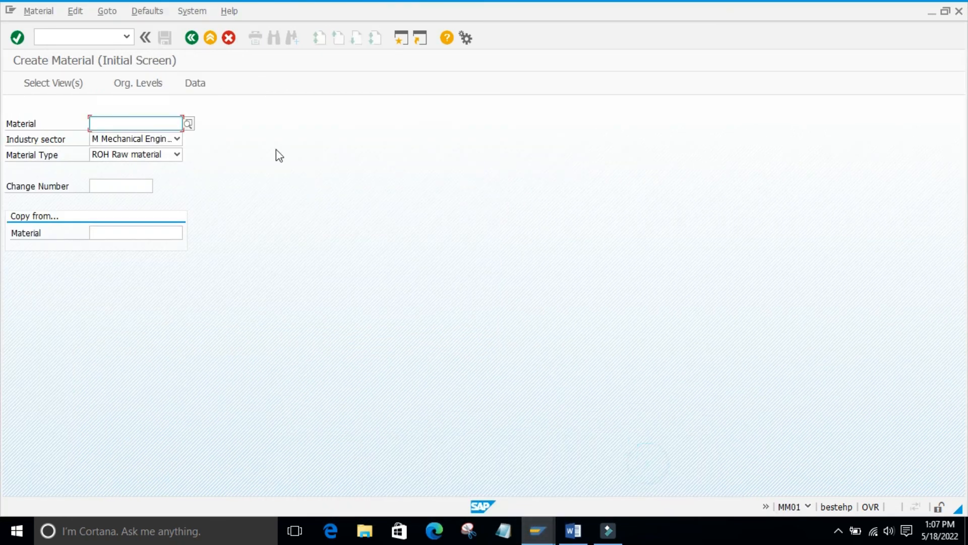
# Restart MM01 and start a raw material in Mechanical Engineering, accepting the default views, plant 9861 and storage location 0001
pyautogui.write('/nmm01')
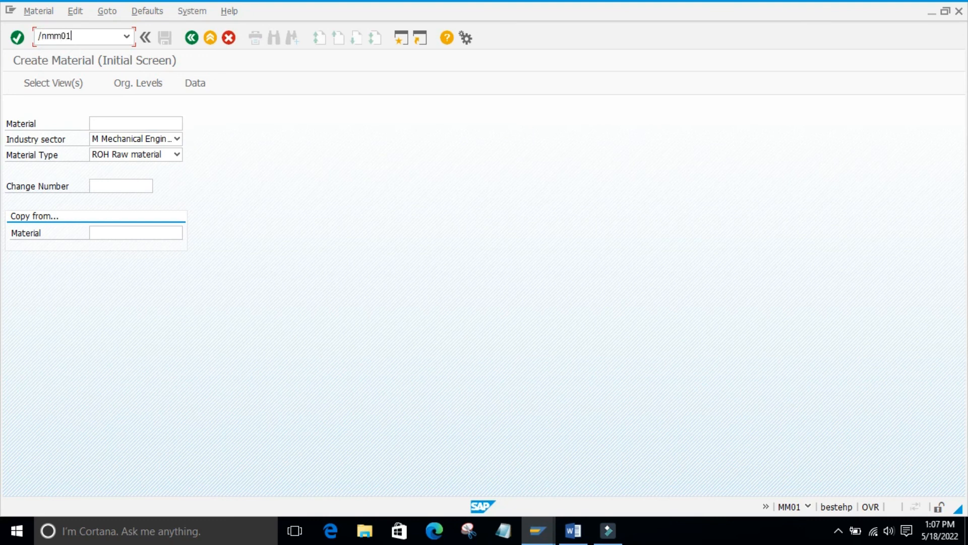
pyautogui.press('Return')
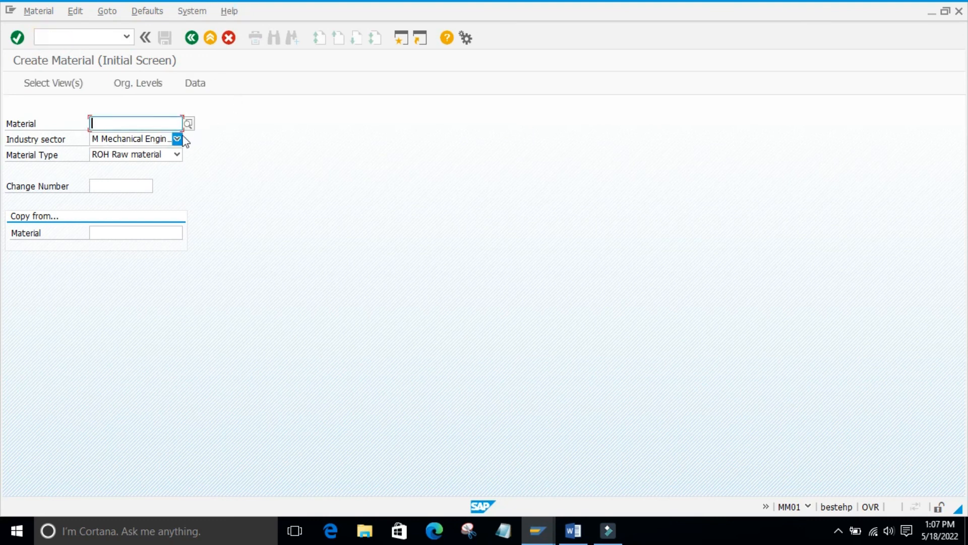
pyautogui.press('Return')
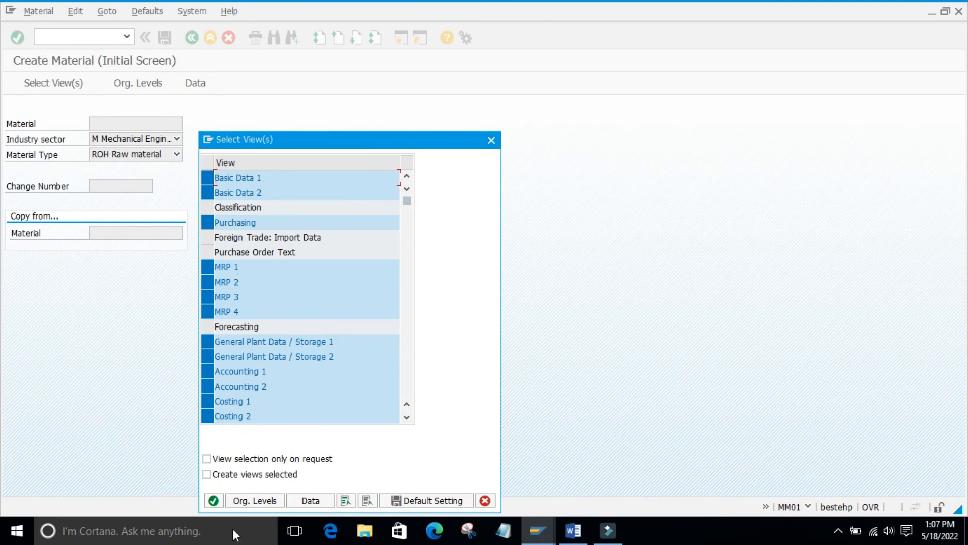
pyautogui.click(213, 501)
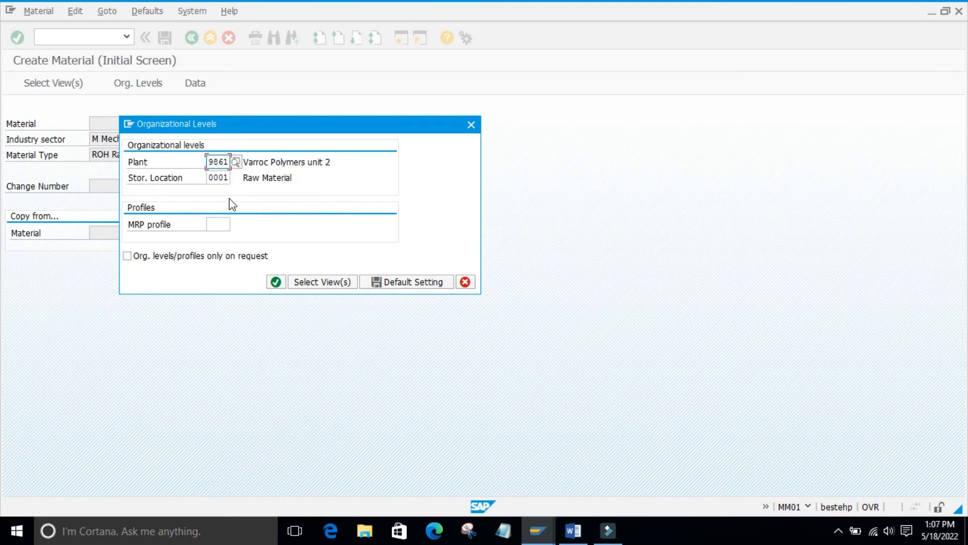
pyautogui.moveTo(286, 137); pyautogui.dragTo(361, 121)
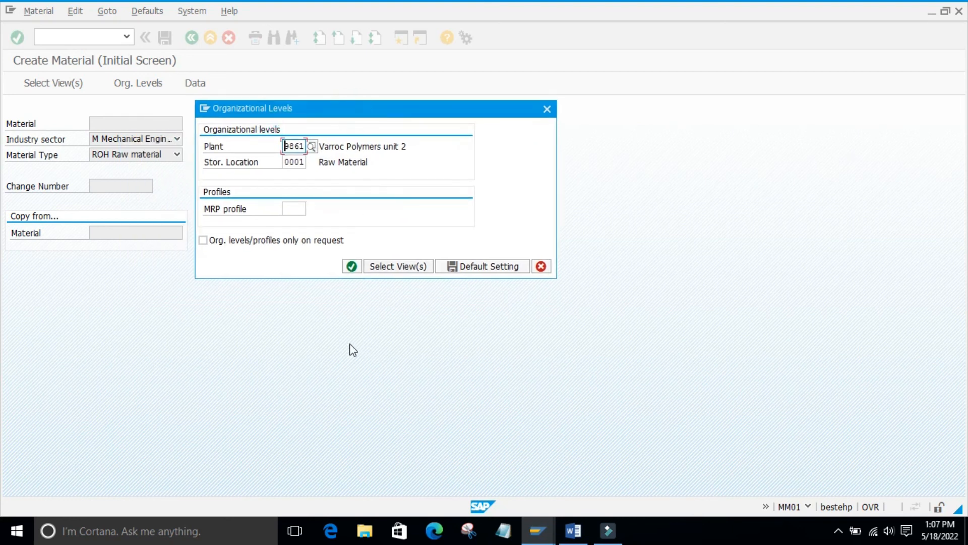
pyautogui.click(352, 270)
# In the user settings session, review the plant and storage location of 19USER5's $1 entry and its view selection
pyautogui.moveTo(540, 522)
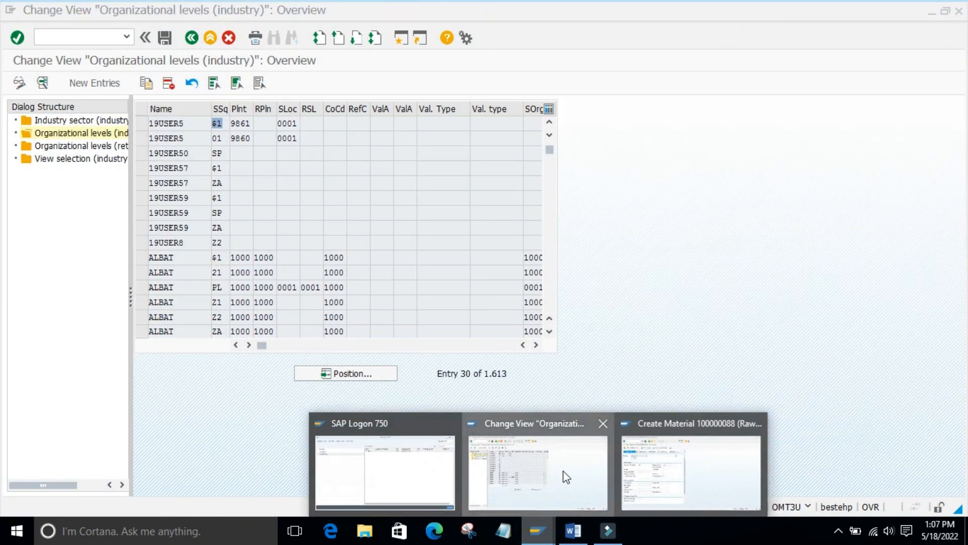
pyautogui.click(566, 476)
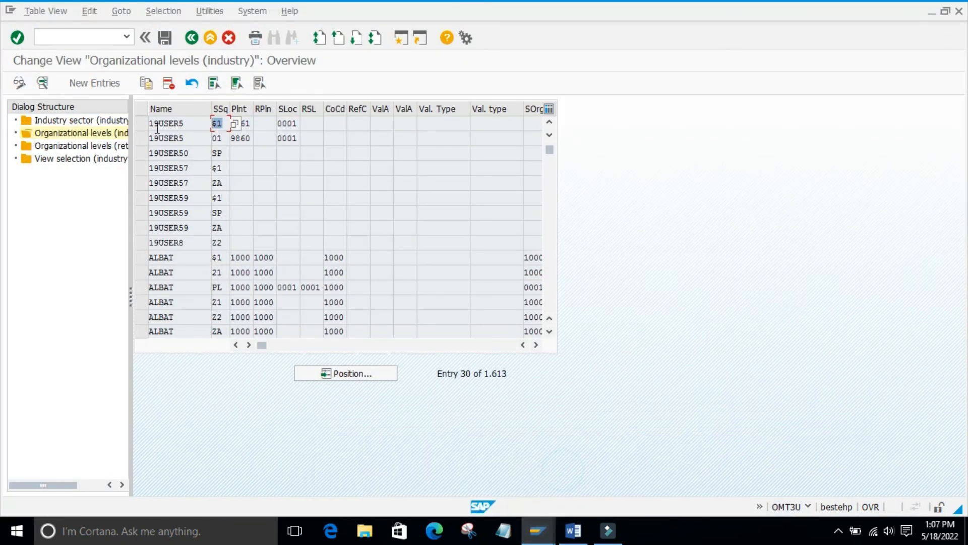
pyautogui.click(142, 123)
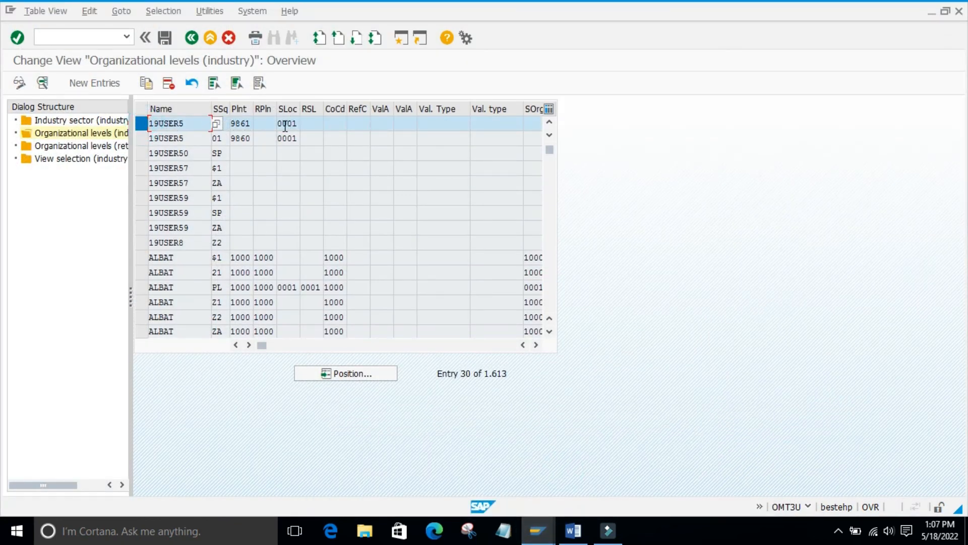
pyautogui.doubleClick(181, 125)
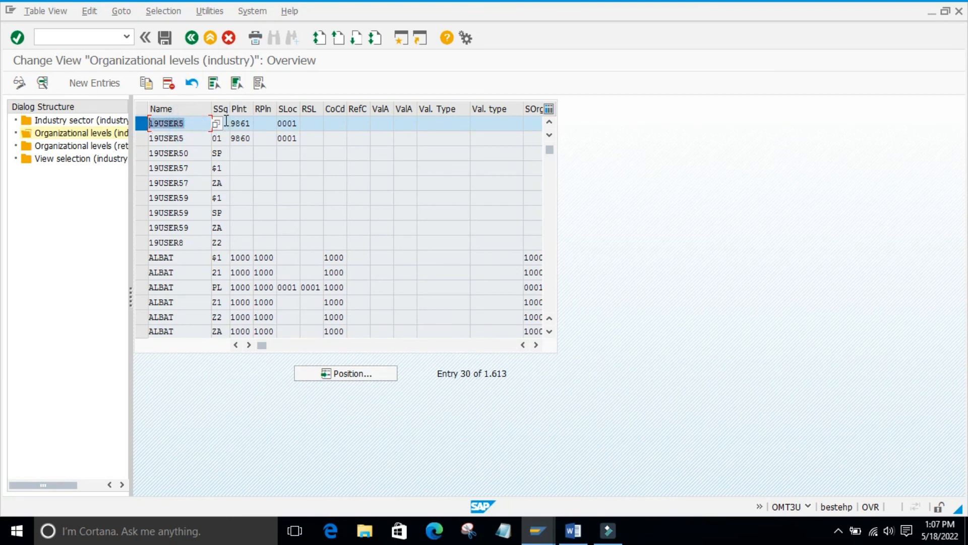
pyautogui.click(250, 122)
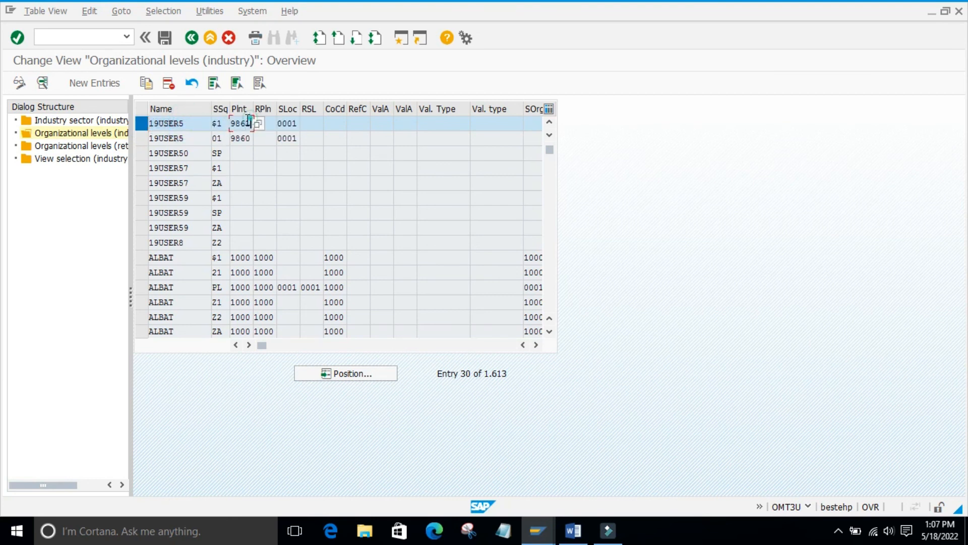
pyautogui.click(283, 124)
pyautogui.doubleClick(283, 123)
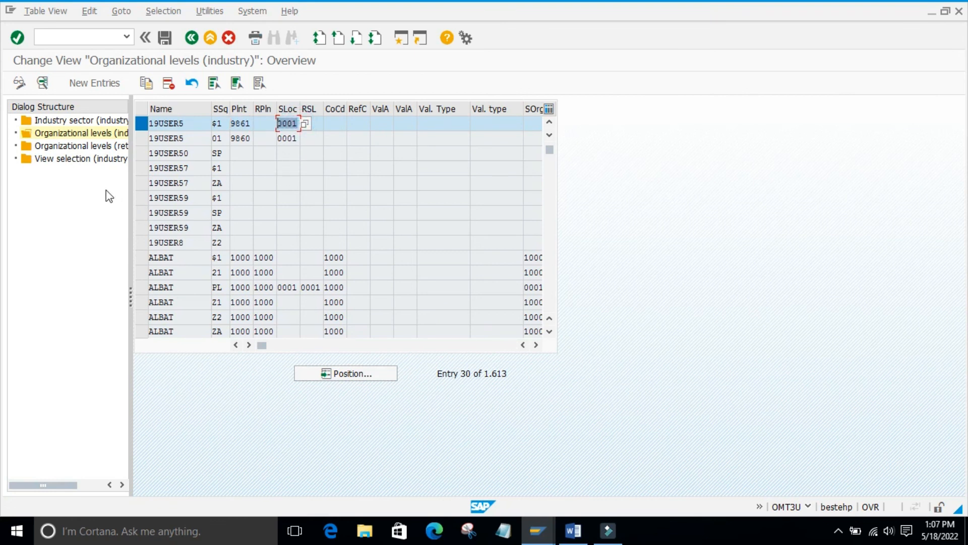
pyautogui.click(77, 159)
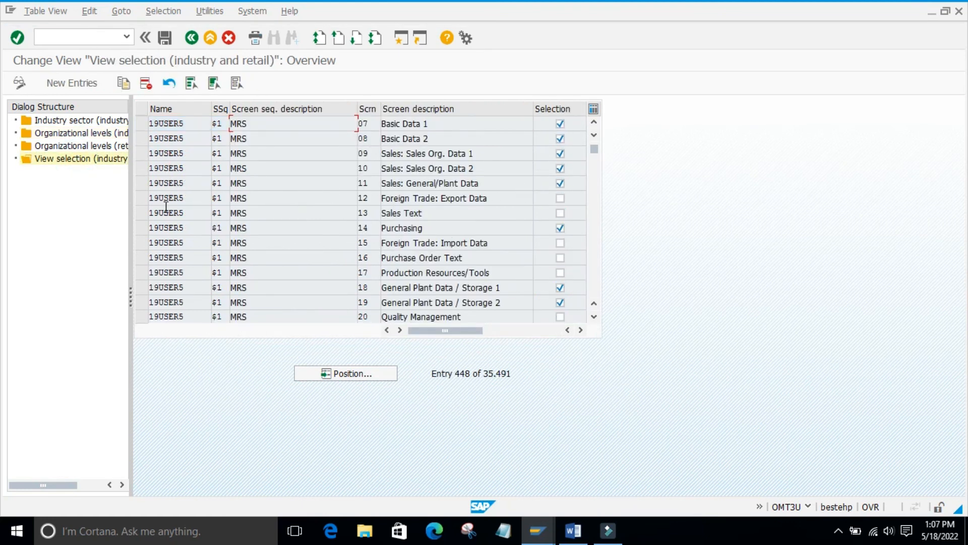
# Hide the industry sector for 19USER5 in the industry sector settings and save under the proposed customizing request
pyautogui.click(75, 120)
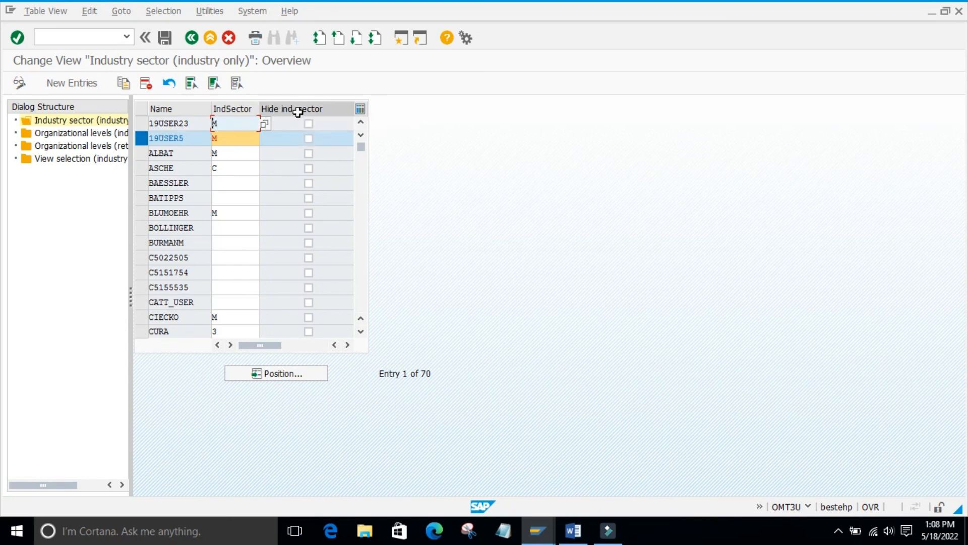
pyautogui.click(309, 140)
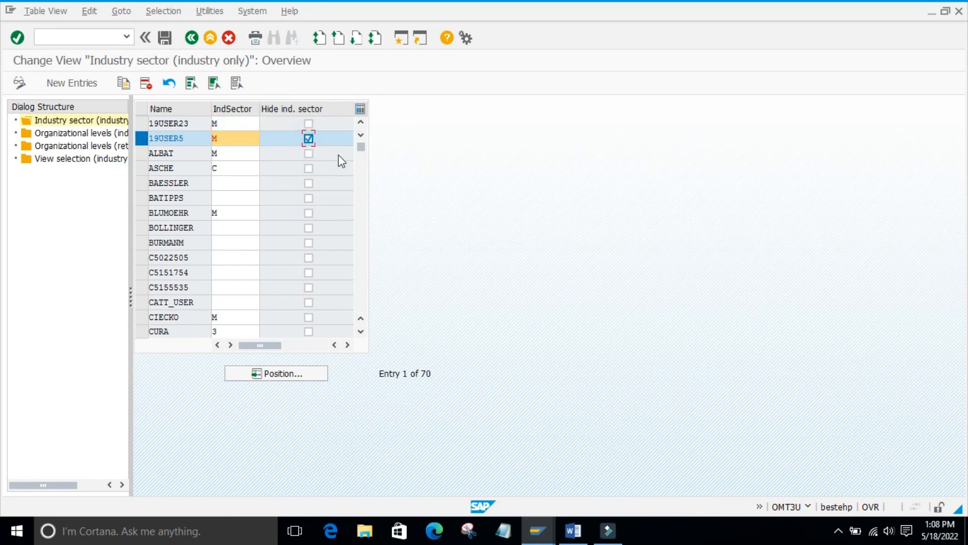
pyautogui.click(165, 38)
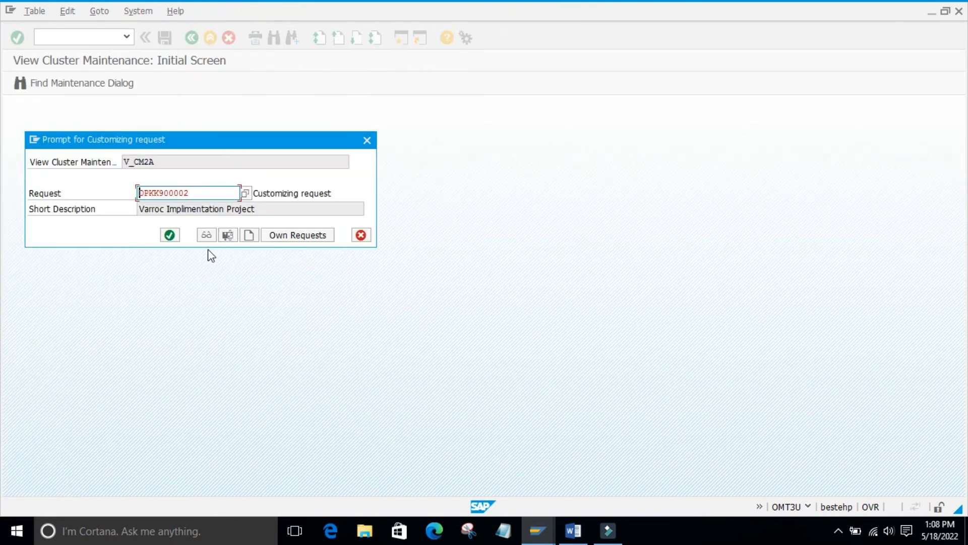
pyautogui.click(169, 235)
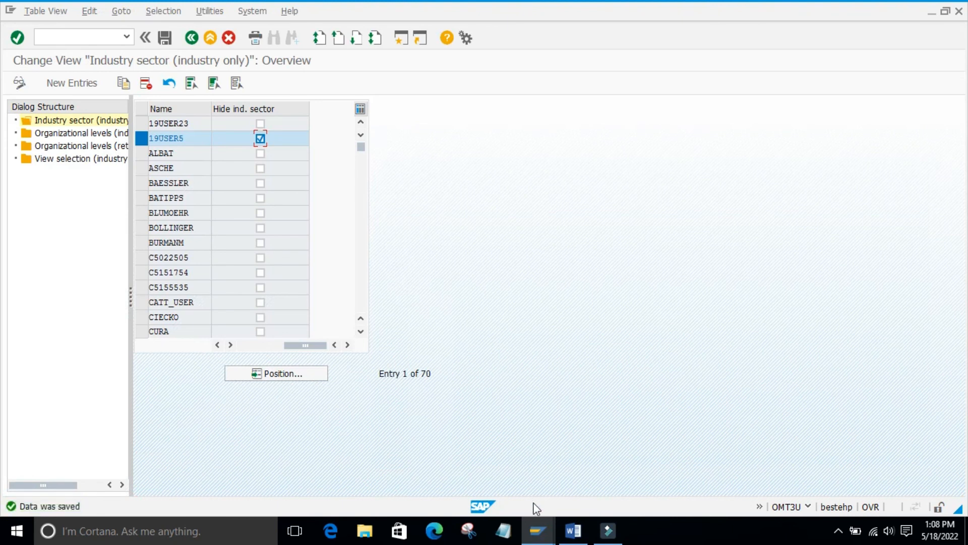
# Switch to the material creation session and restart MM01 to check whether its initial screen still offers the industry sector
pyautogui.moveTo(546, 516)
pyautogui.click(685, 465)
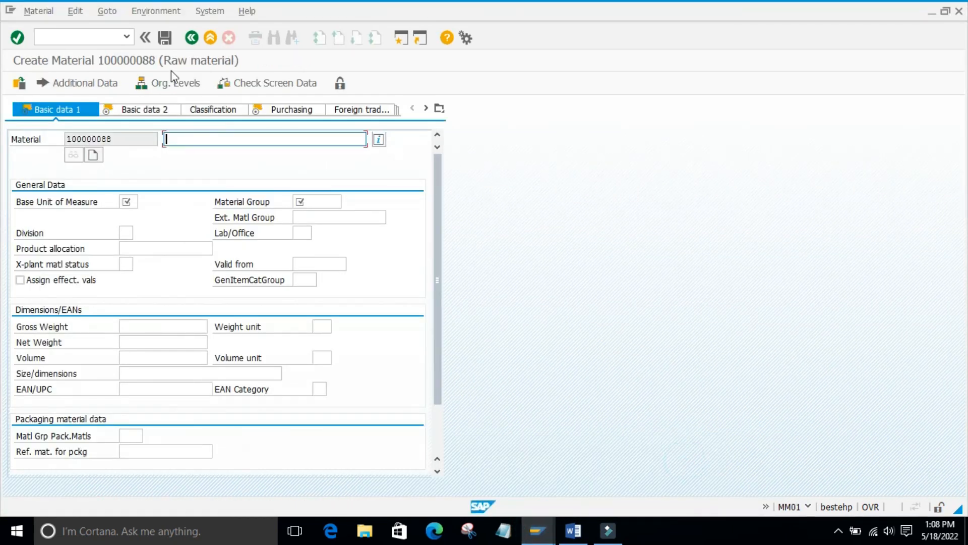
pyautogui.click(72, 36)
pyautogui.write('/n')
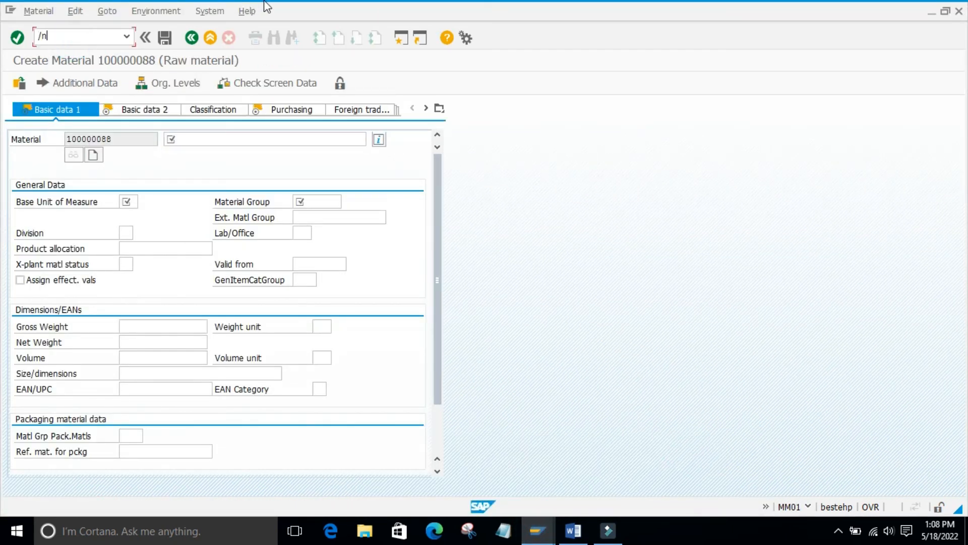
pyautogui.write('mm01')
pyautogui.press('Return')
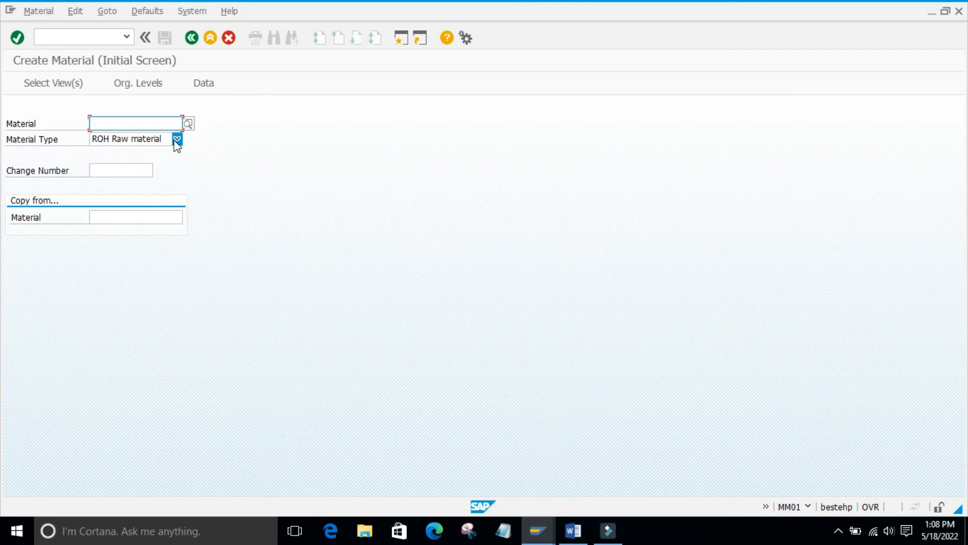
# Stop hiding the industry sector for 19USER5, save the user settings, and return to the IMG structure
pyautogui.moveTo(539, 530)
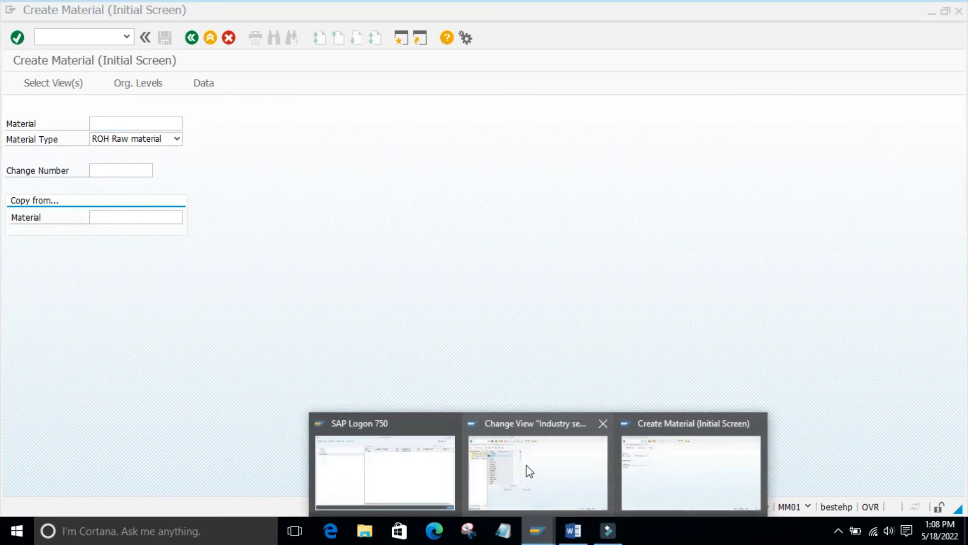
pyautogui.click(527, 469)
pyautogui.click(260, 138)
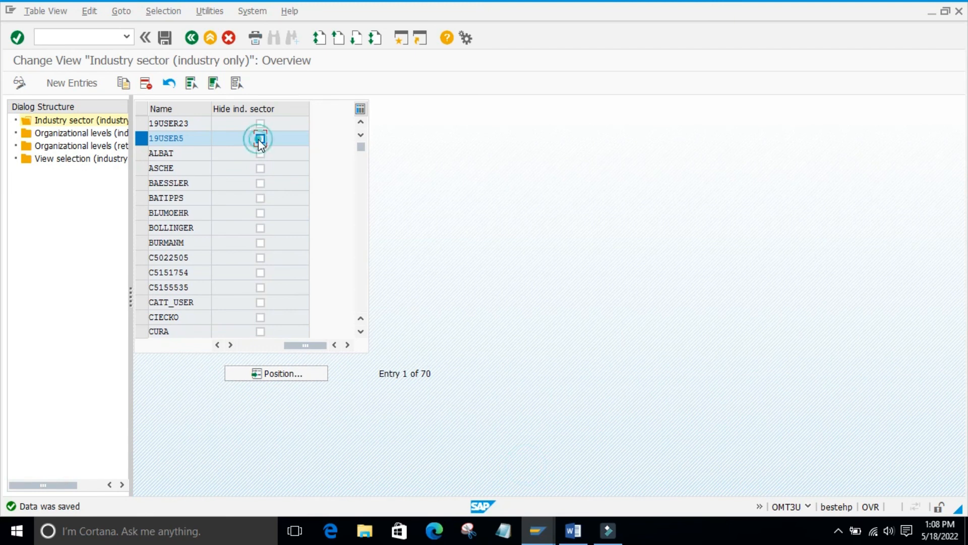
pyautogui.click(497, 205)
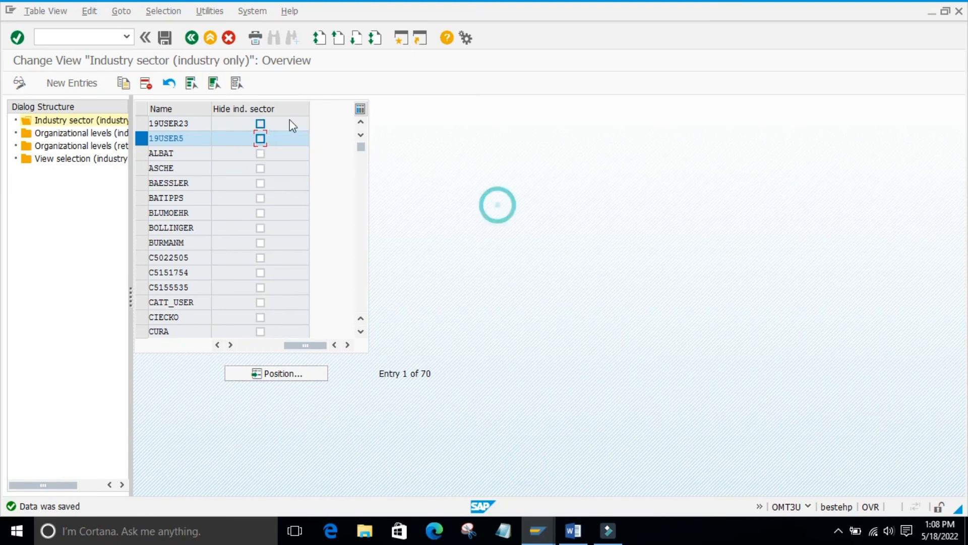
pyautogui.click(165, 40)
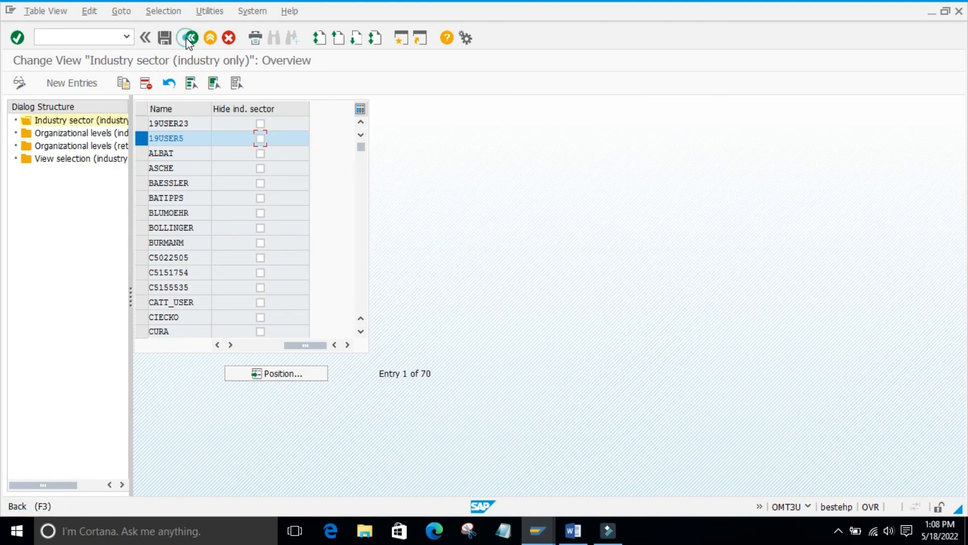
pyautogui.click(191, 39)
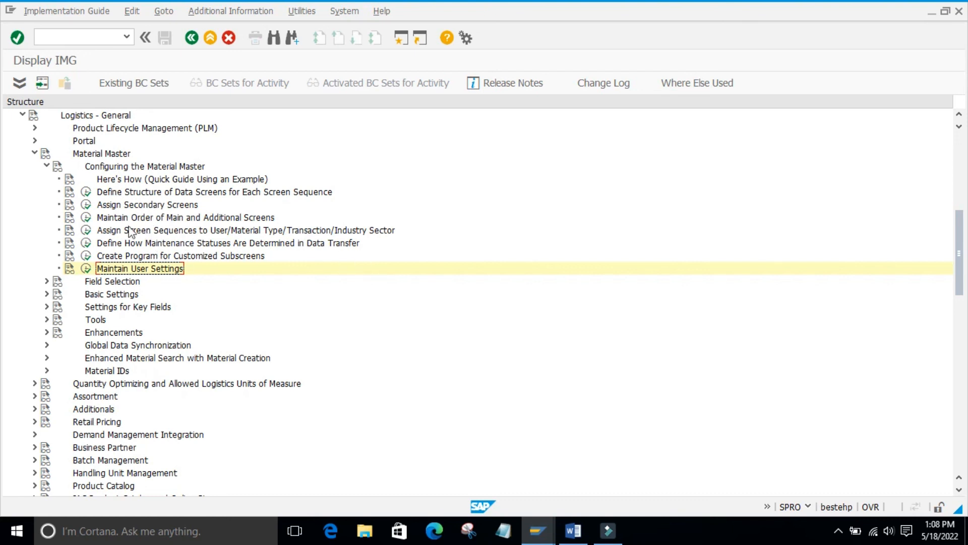
# Collapse Configuring the Material Master in the IMG and expand Field Selection to show its activities
pyautogui.click(46, 166)
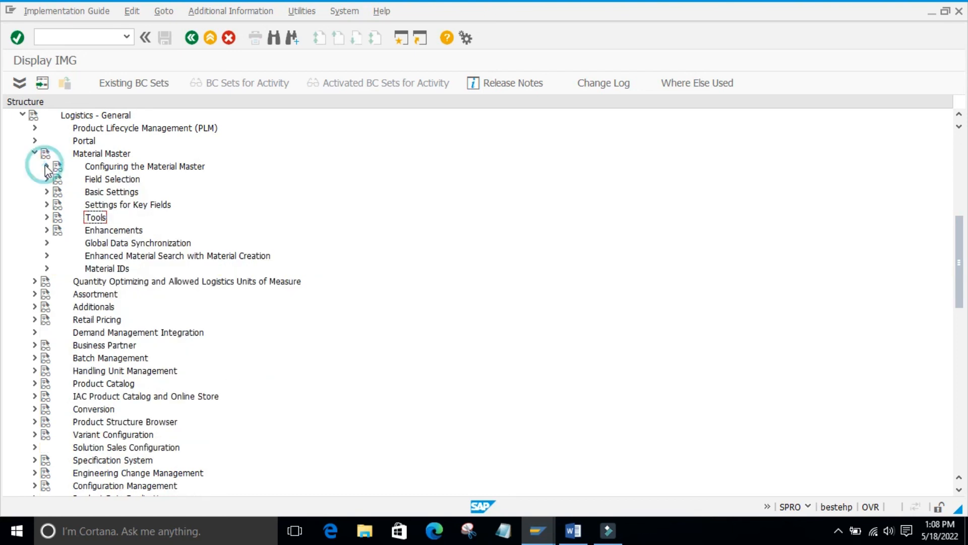
pyautogui.click(46, 179)
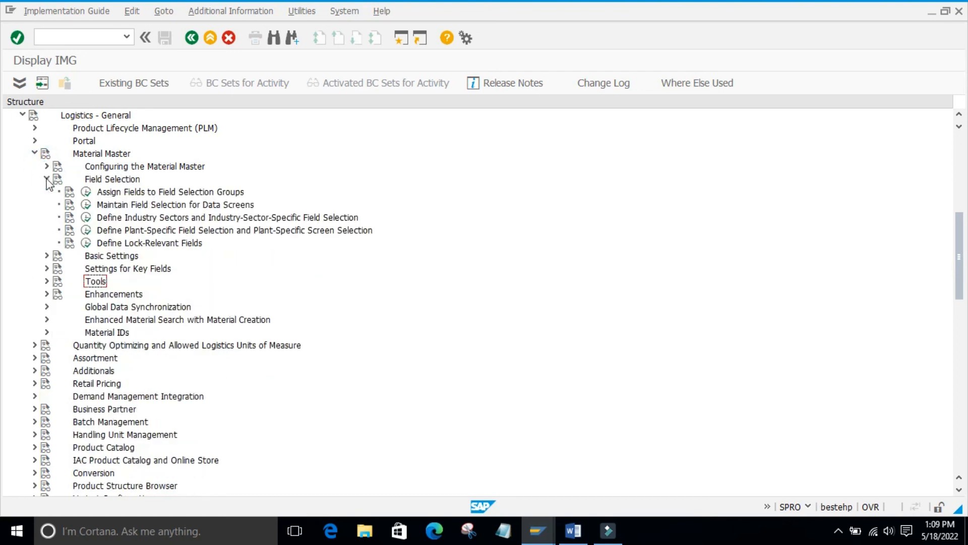
pyautogui.click(46, 166)
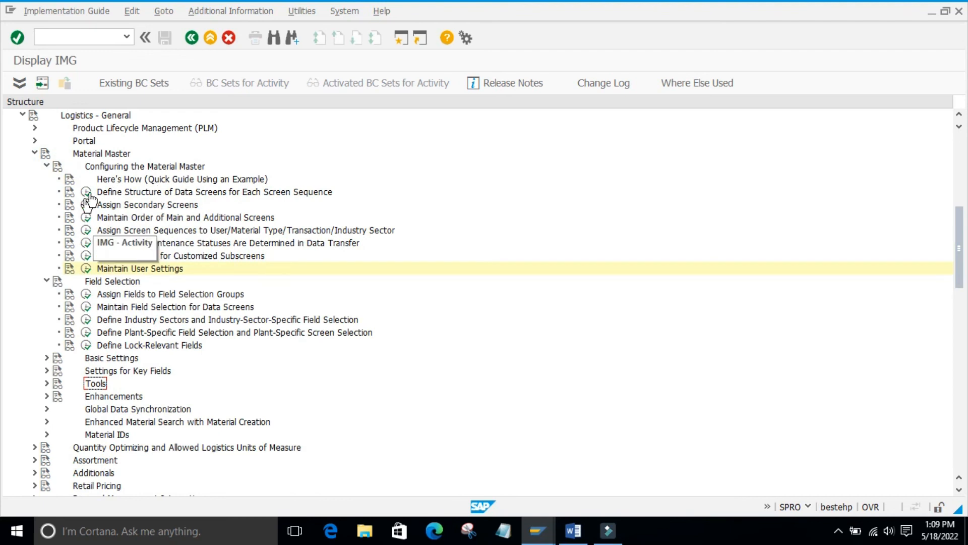
pyautogui.click(46, 166)
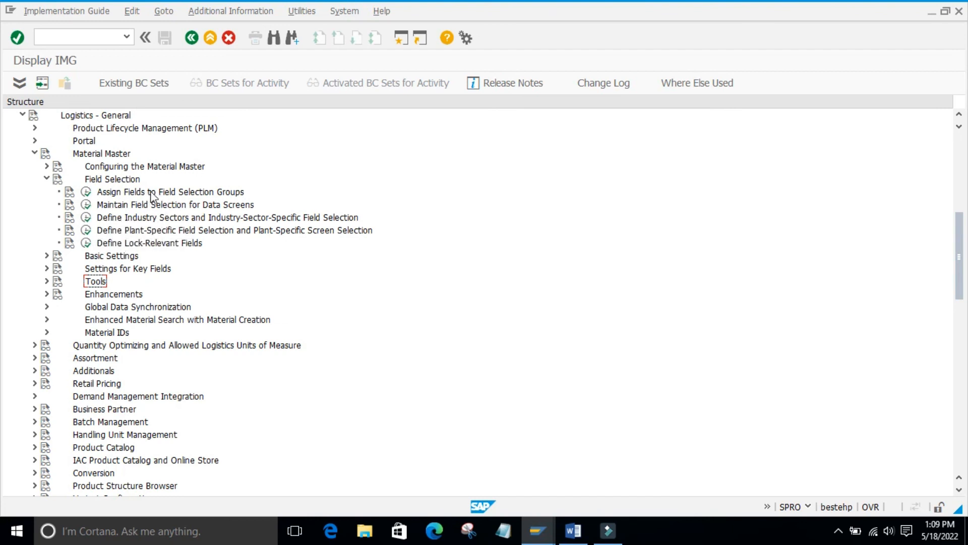
# Return to the material creation session, cancel its view selection, and restart MM01 to check the industry sector field
pyautogui.moveTo(537, 532)
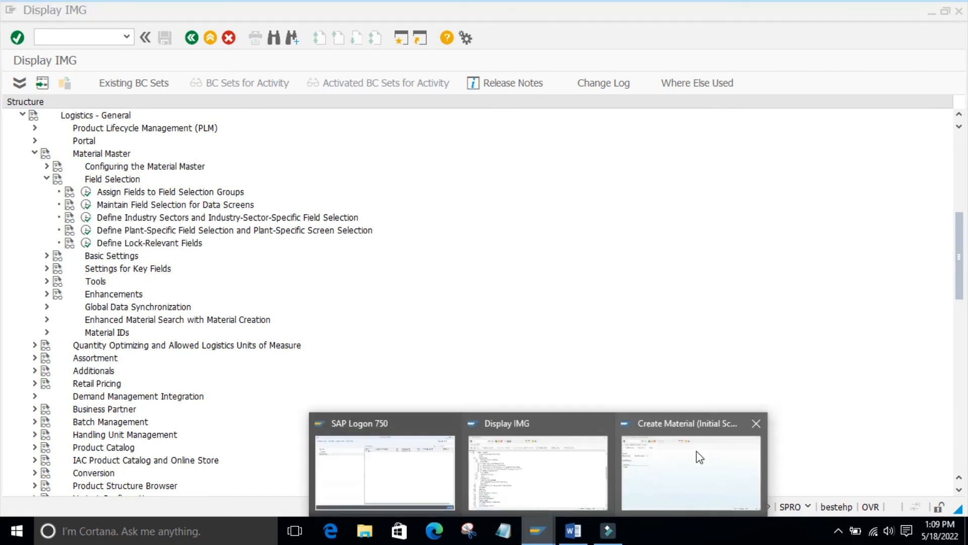
pyautogui.click(697, 450)
pyautogui.press('Return')
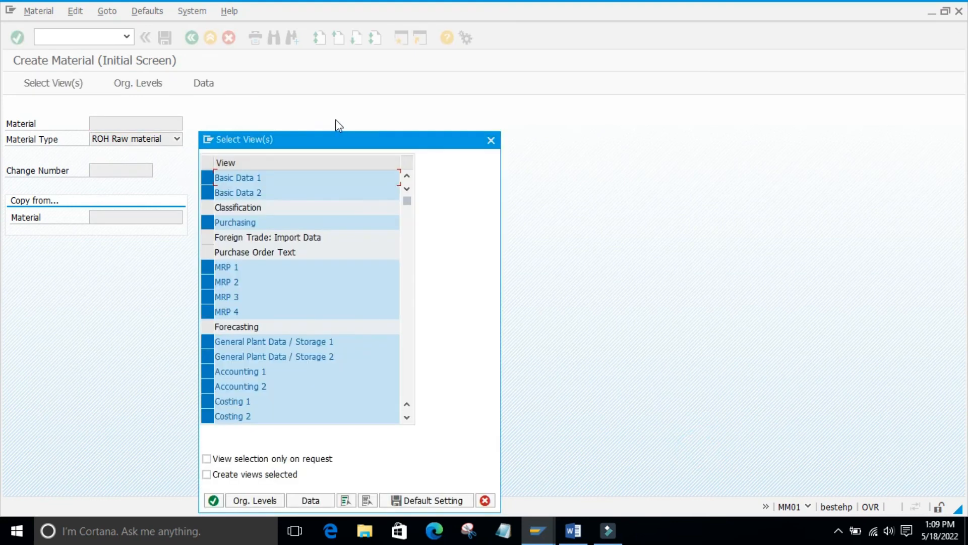
pyautogui.click(490, 141)
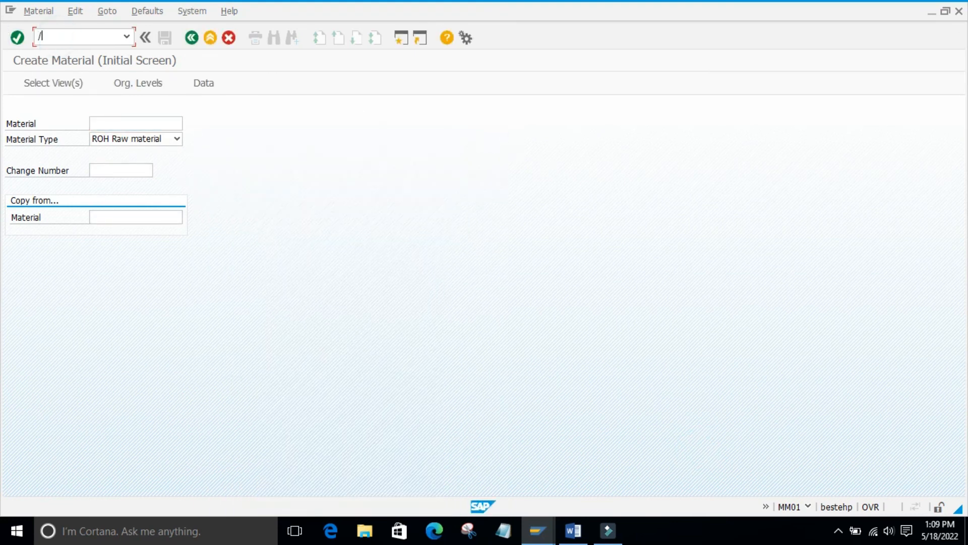
pyautogui.press('Return')
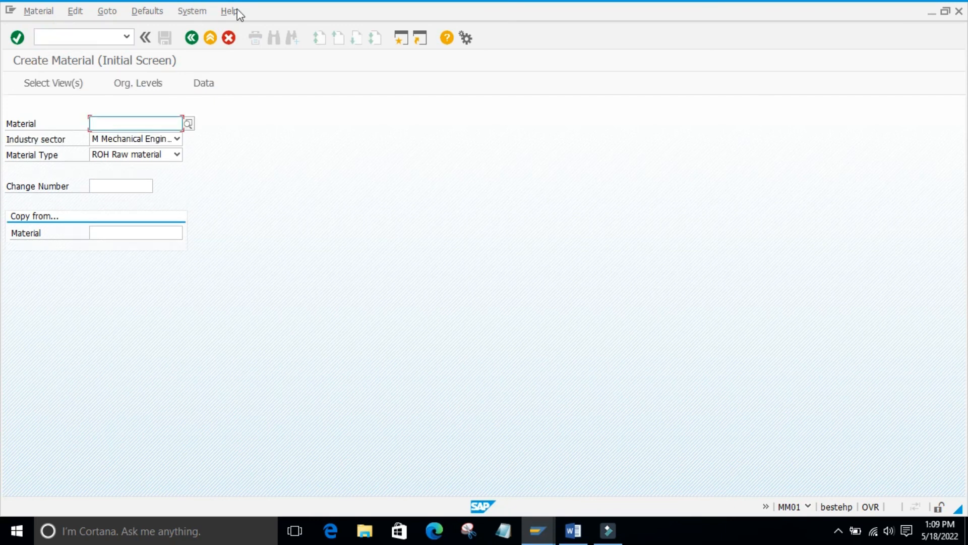
# Start a raw material with the default views and organizational levels to reach Basic data 1, and try to go back
pyautogui.press('Return')
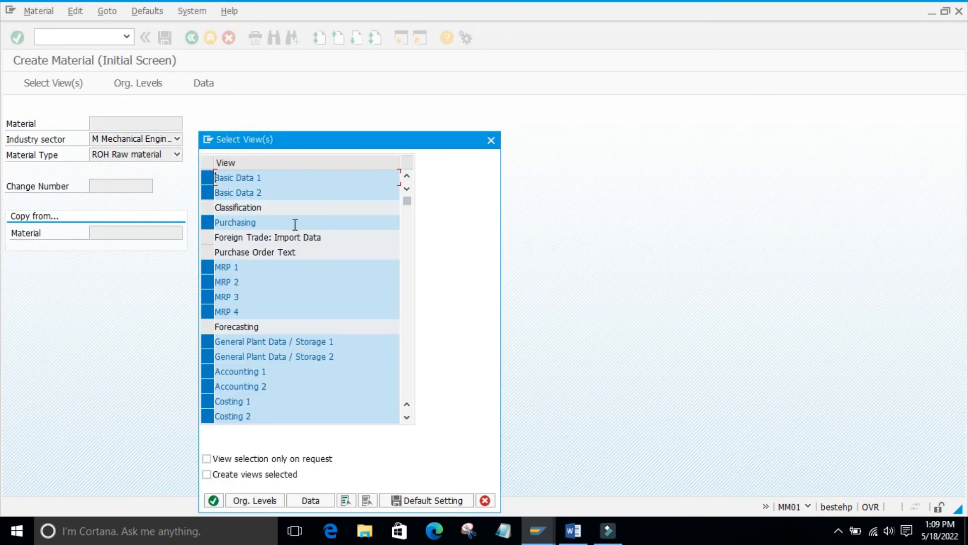
pyautogui.moveTo(394, 137); pyautogui.dragTo(395, 71)
pyautogui.click(217, 434)
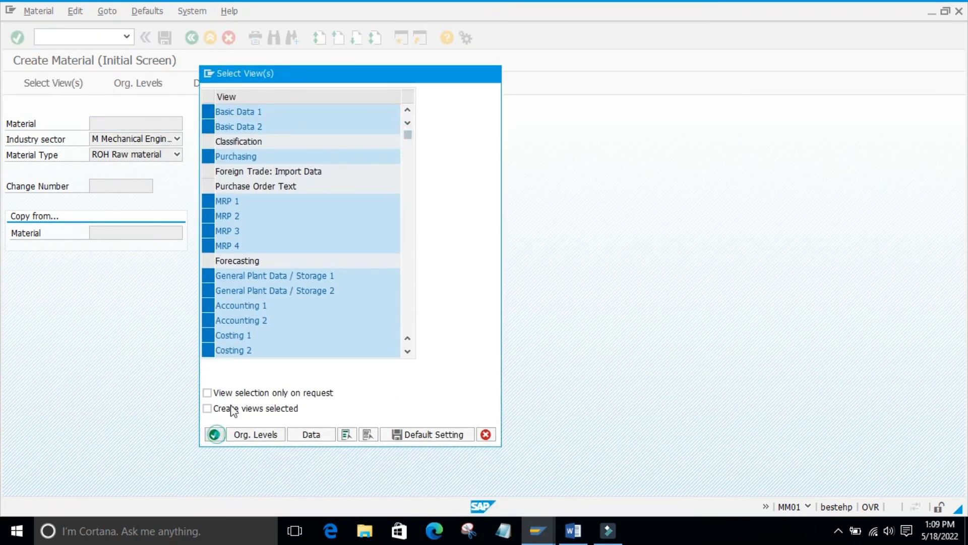
pyautogui.click(276, 281)
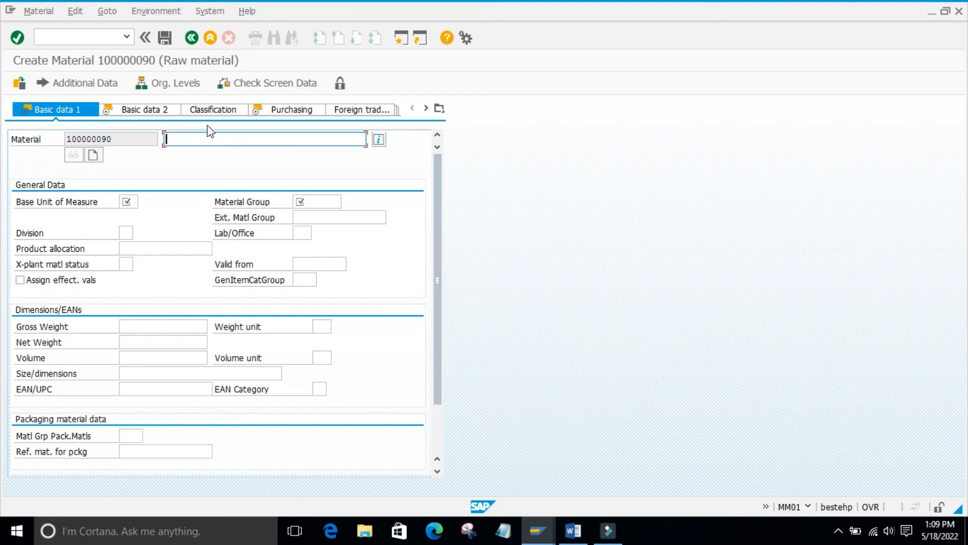
pyautogui.click(192, 37)
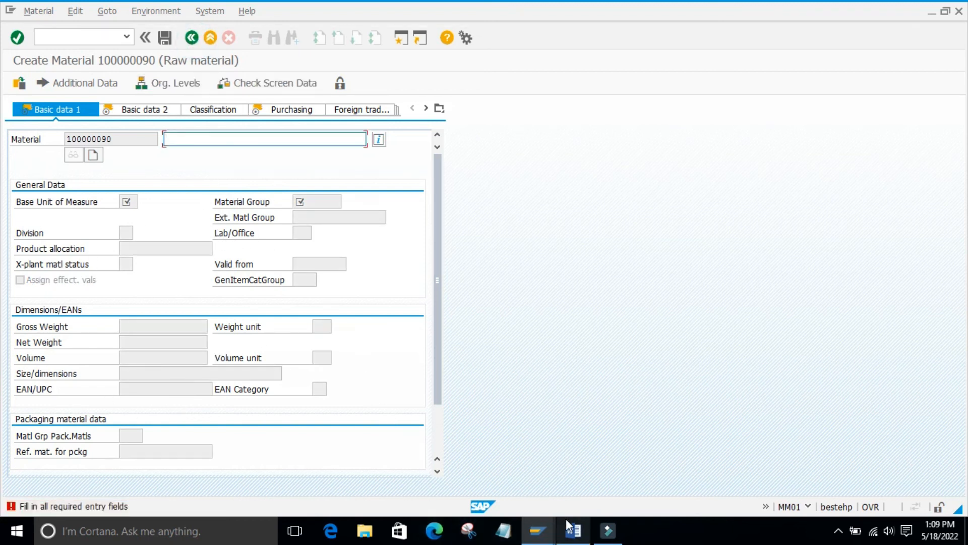
# Switch to the IMG session and leave it for the SAP Easy Access screen
pyautogui.click(538, 530)
pyautogui.click(539, 480)
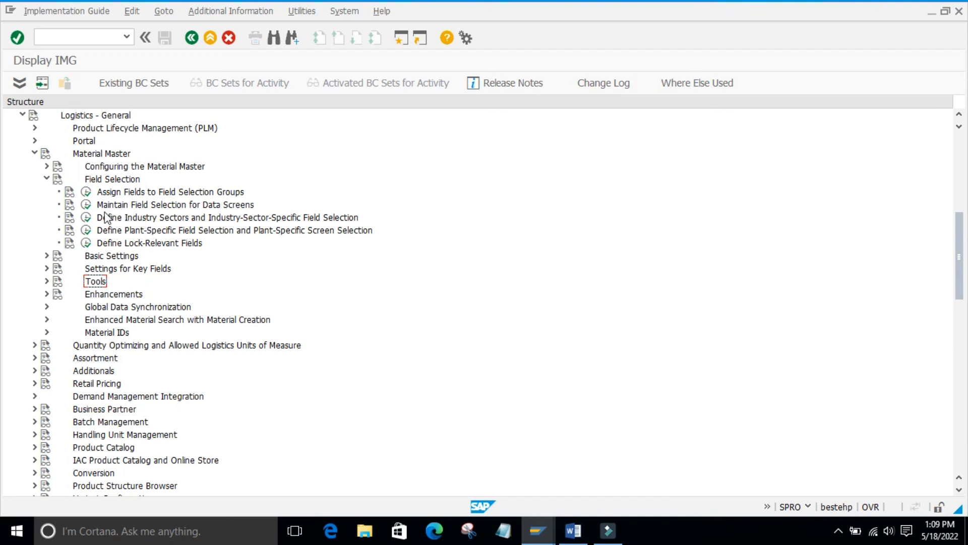
pyautogui.click(61, 39)
pyautogui.press('Return')
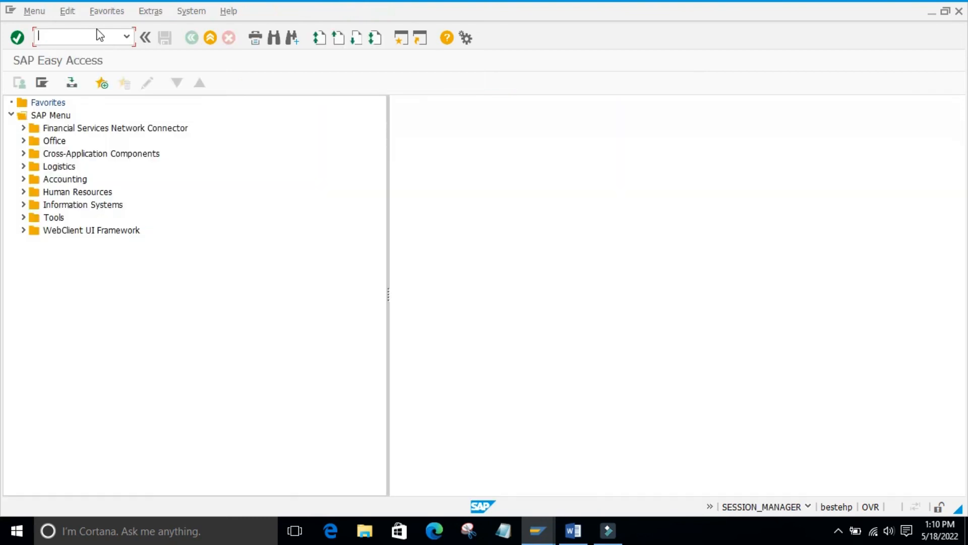